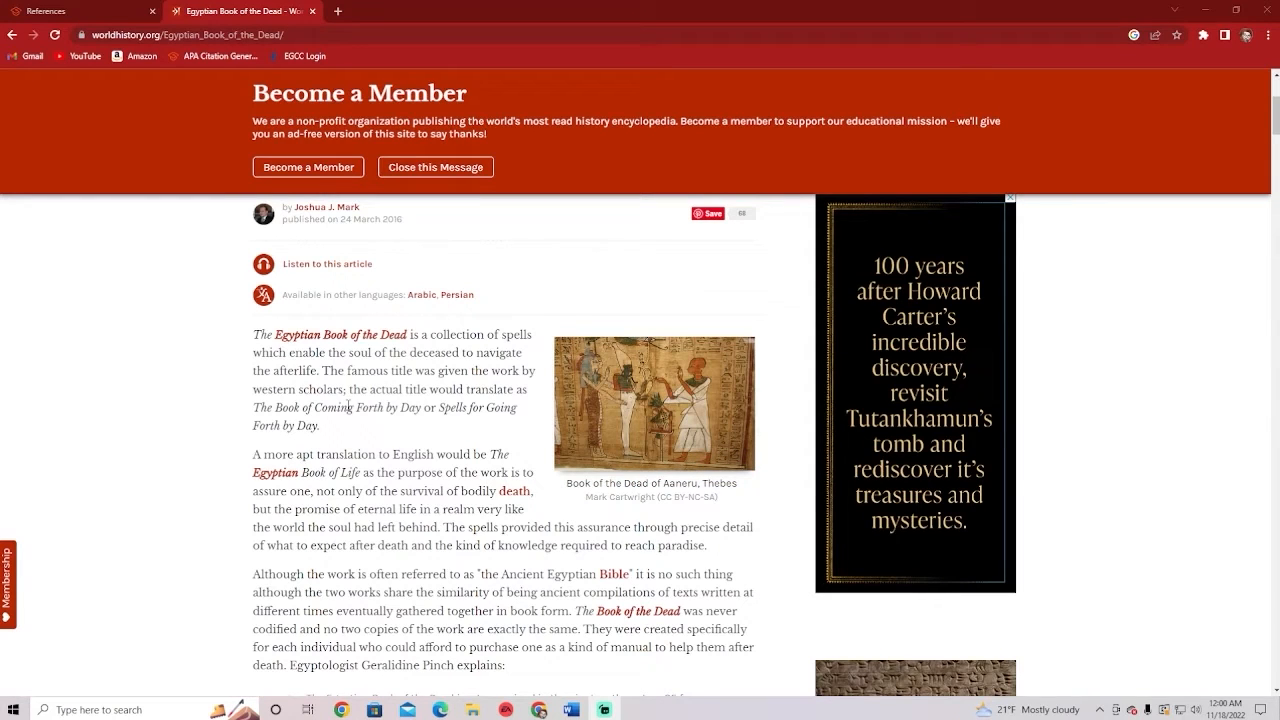
Go back to the saved References list showing only Theatrical Worlds: Beta Version (2014)
{"action": "scroll", "coordinate": [360, 395], "scroll_direction": "down", "scroll_amount": 3}
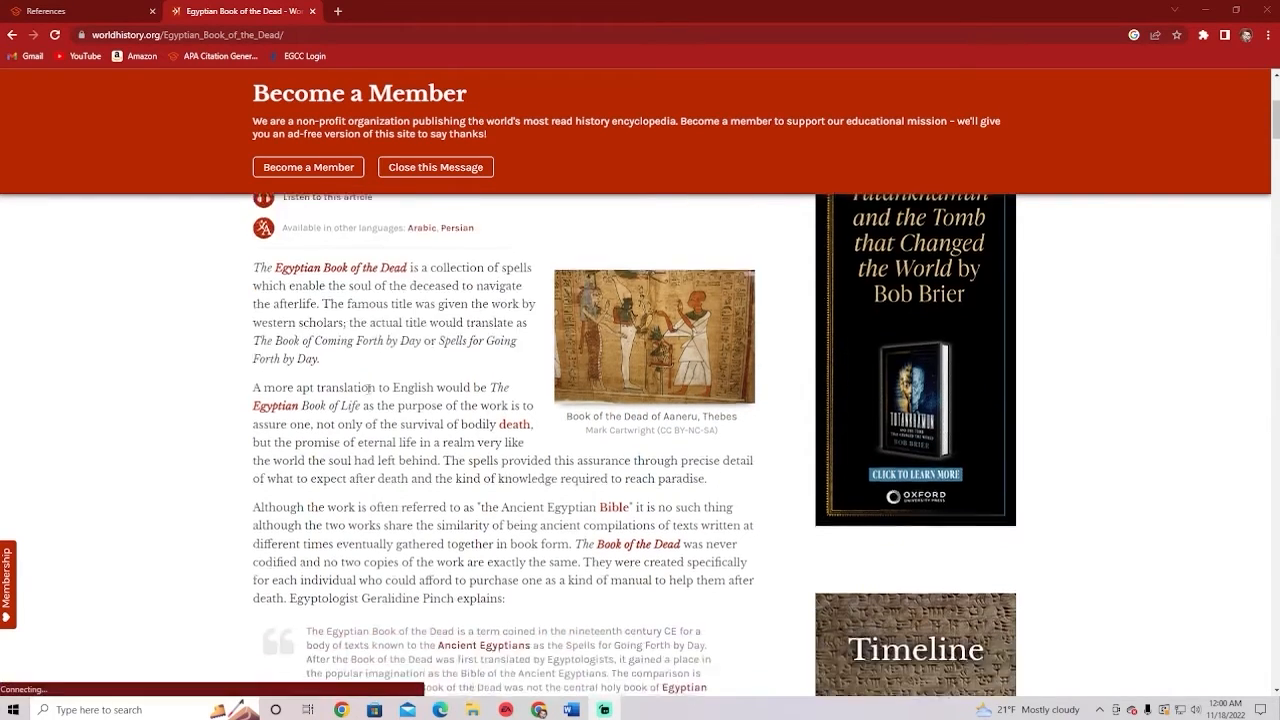
{"action": "scroll", "coordinate": [368, 376], "scroll_direction": "up", "scroll_amount": 4}
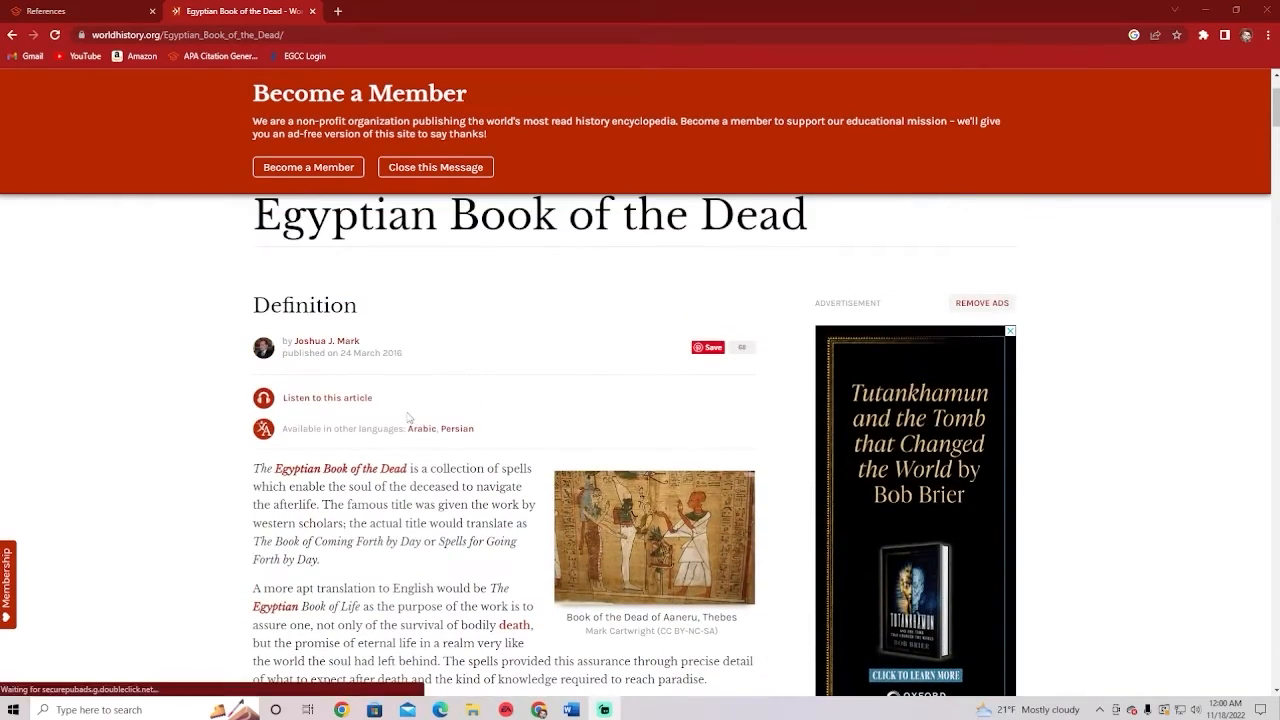
{"action": "scroll", "coordinate": [410, 422], "scroll_direction": "down", "scroll_amount": 2}
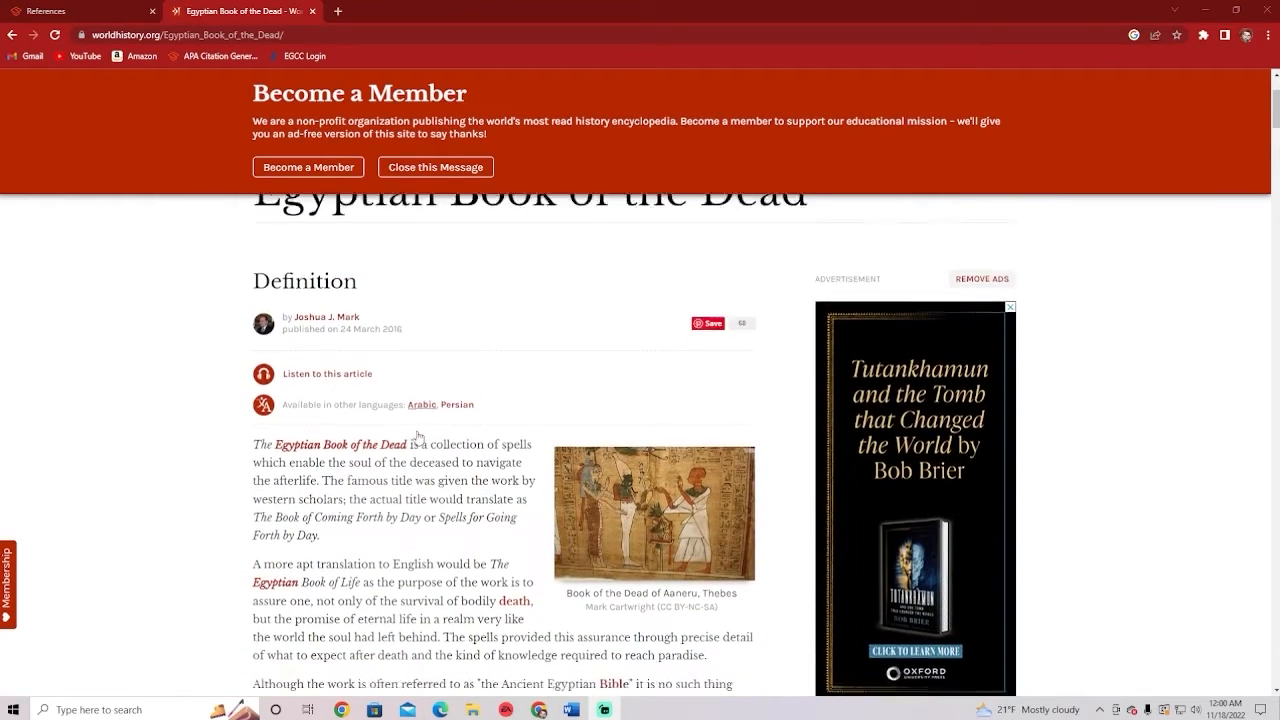
{"action": "scroll", "coordinate": [418, 437], "scroll_direction": "down", "scroll_amount": 2}
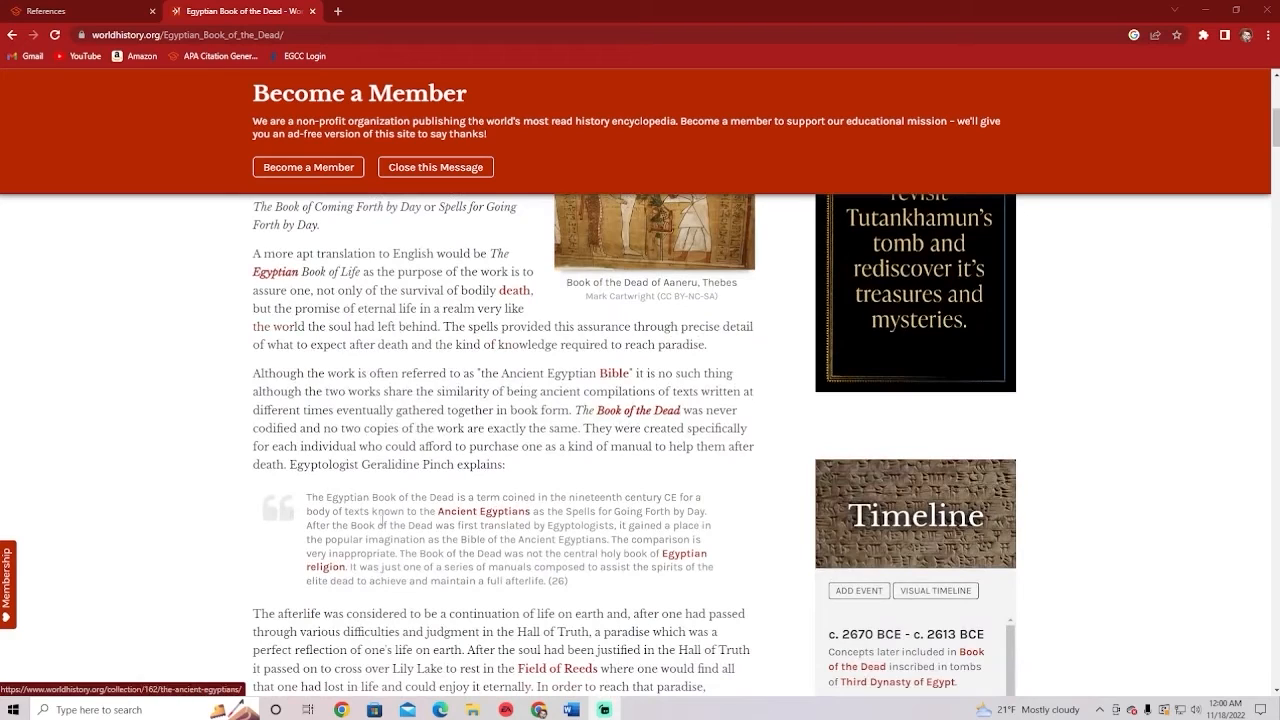
{"action": "scroll", "coordinate": [430, 466], "scroll_direction": "down", "scroll_amount": 2}
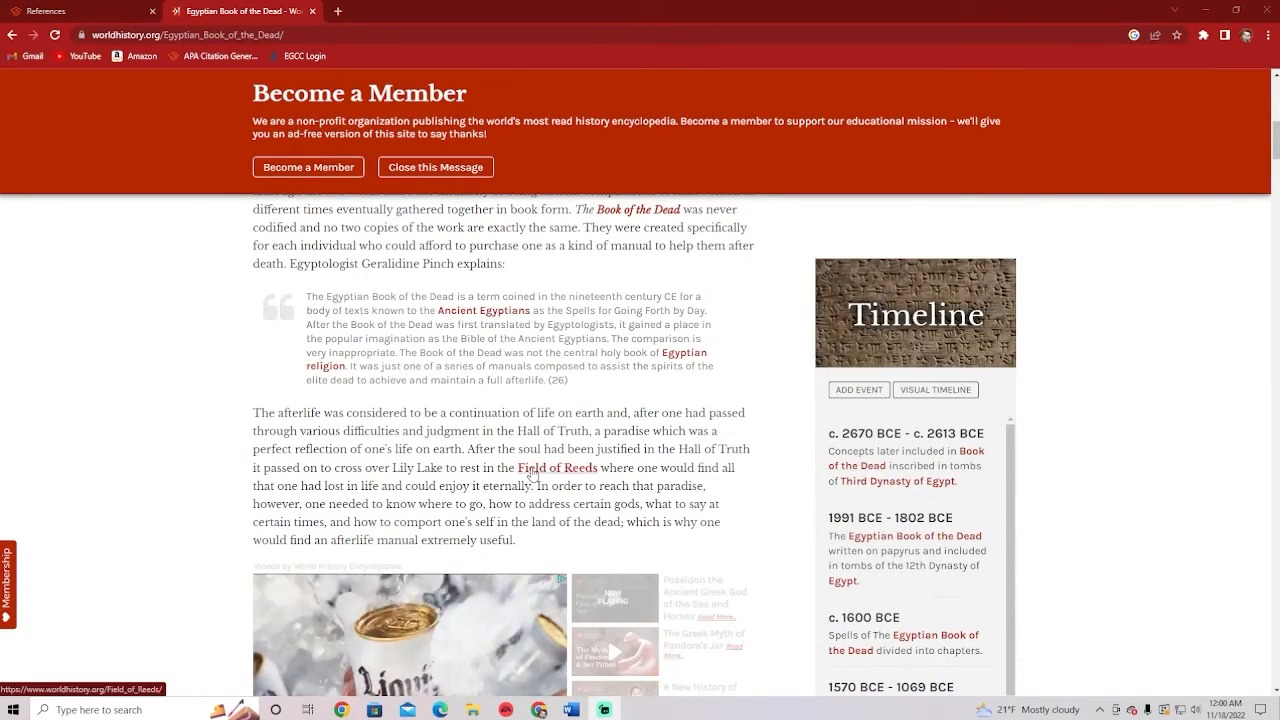
{"action": "scroll", "coordinate": [527, 511], "scroll_direction": "down", "scroll_amount": 1}
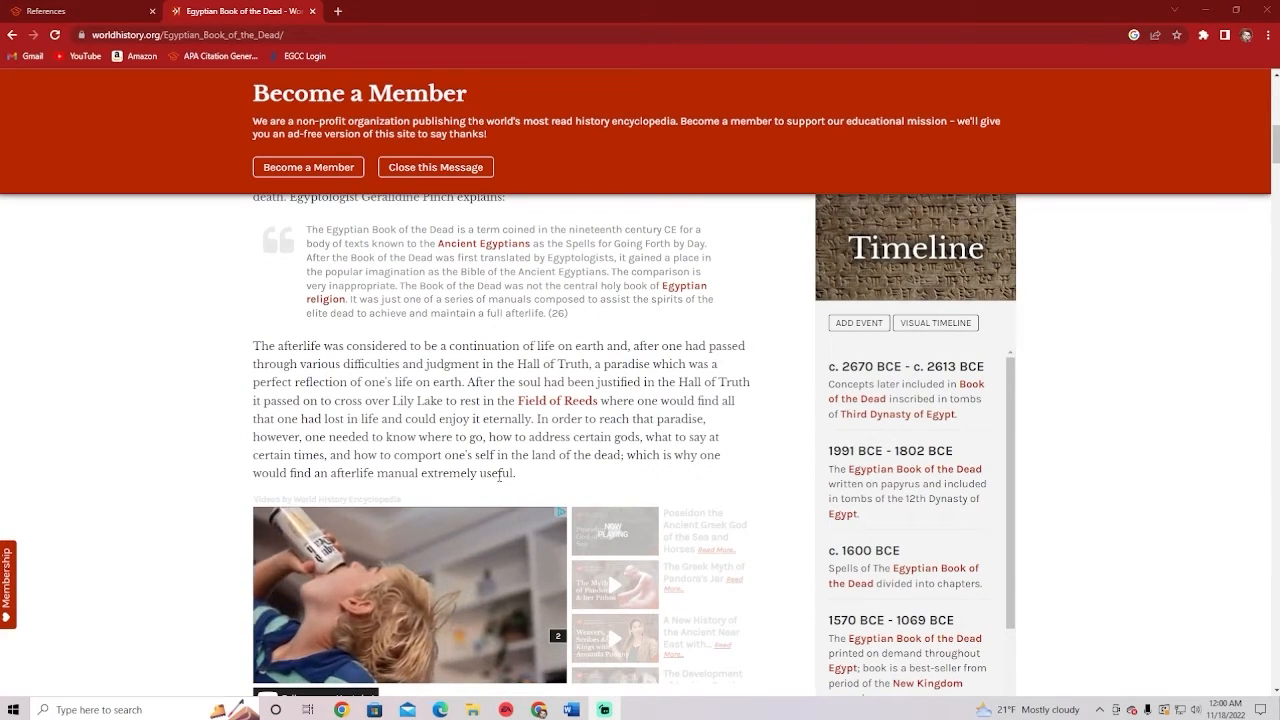
{"action": "scroll", "coordinate": [590, 402], "scroll_direction": "up", "scroll_amount": 2}
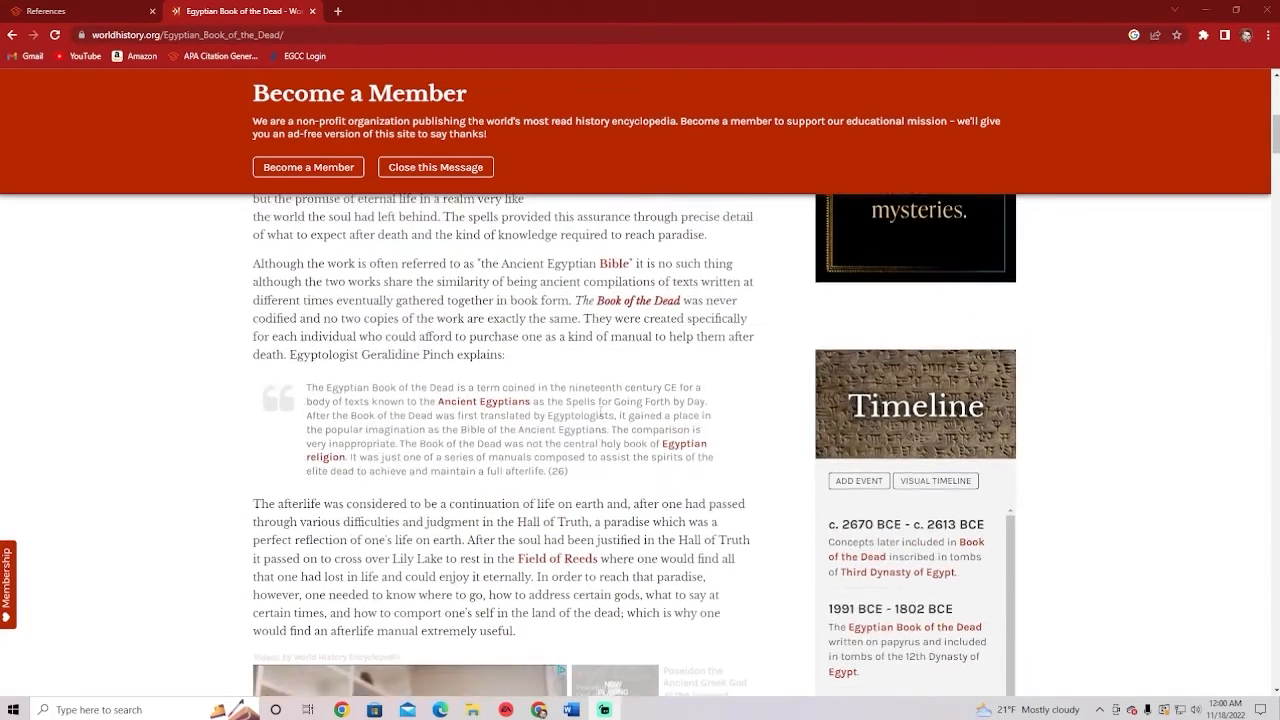
{"action": "scroll", "coordinate": [347, 377], "scroll_direction": "up", "scroll_amount": 2}
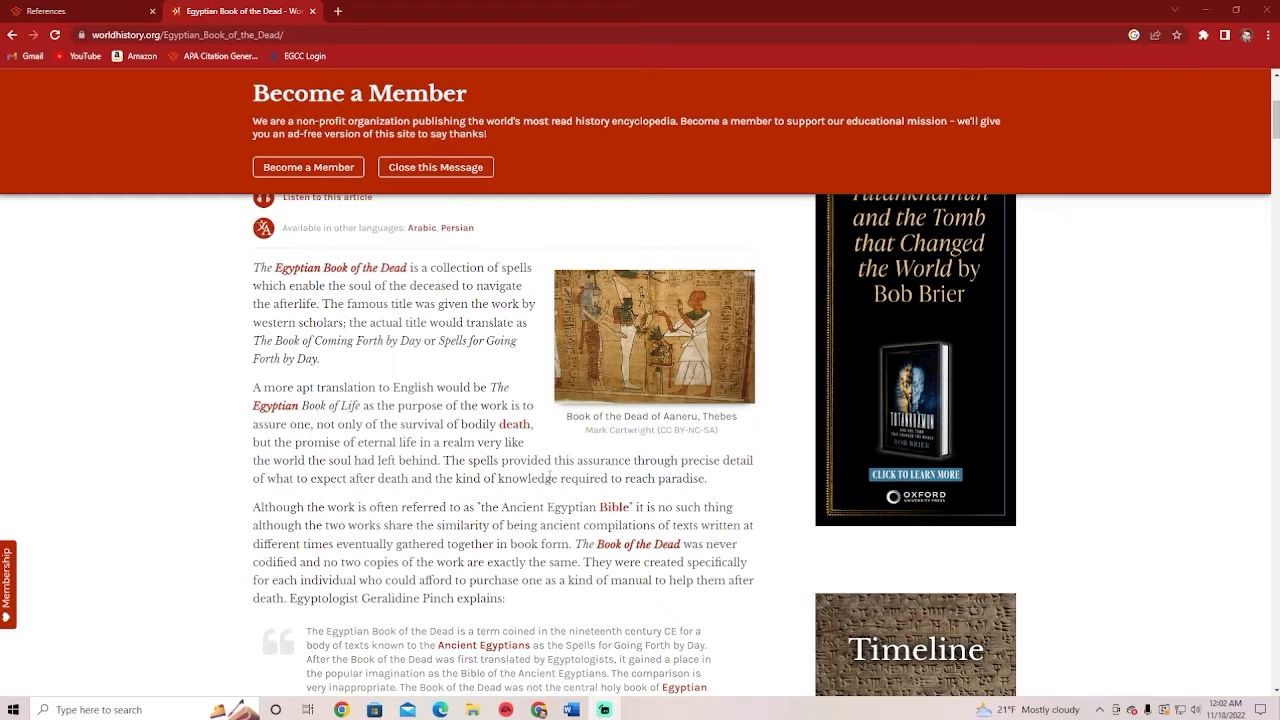
{"action": "left_click", "coordinate": [60, 11]}
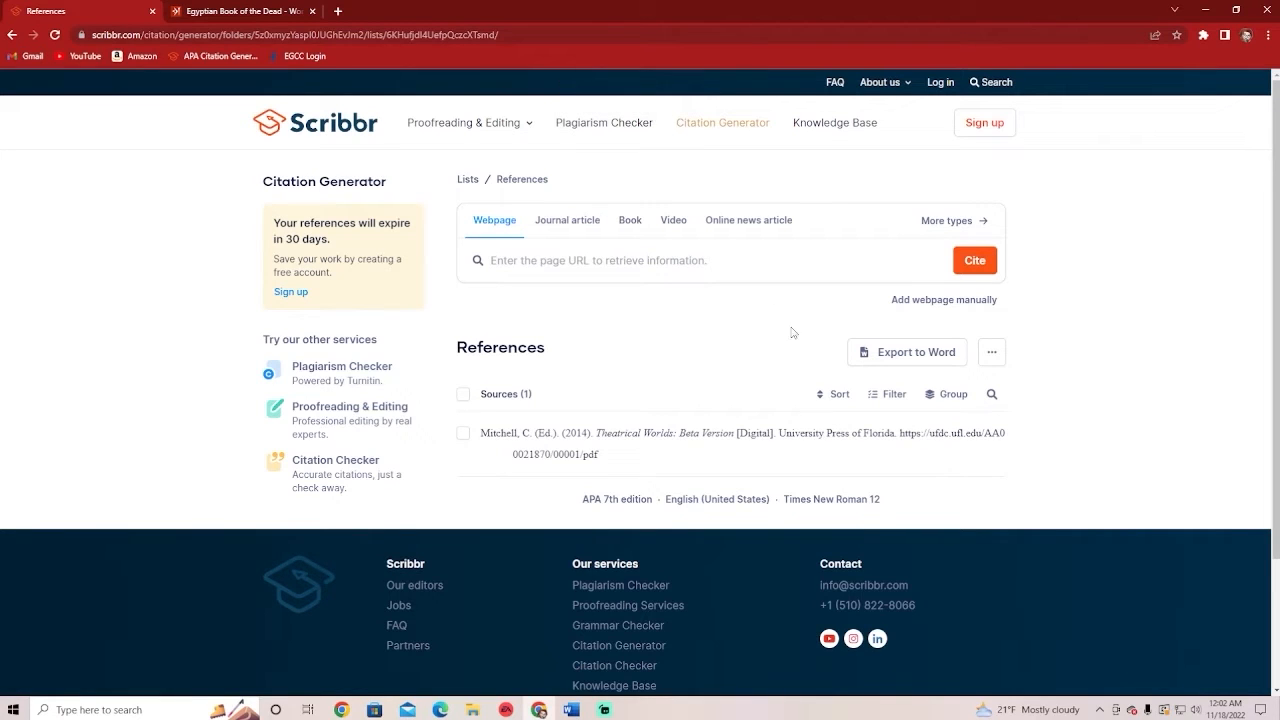
{"action": "mouse_move", "coordinate": [624, 446]}
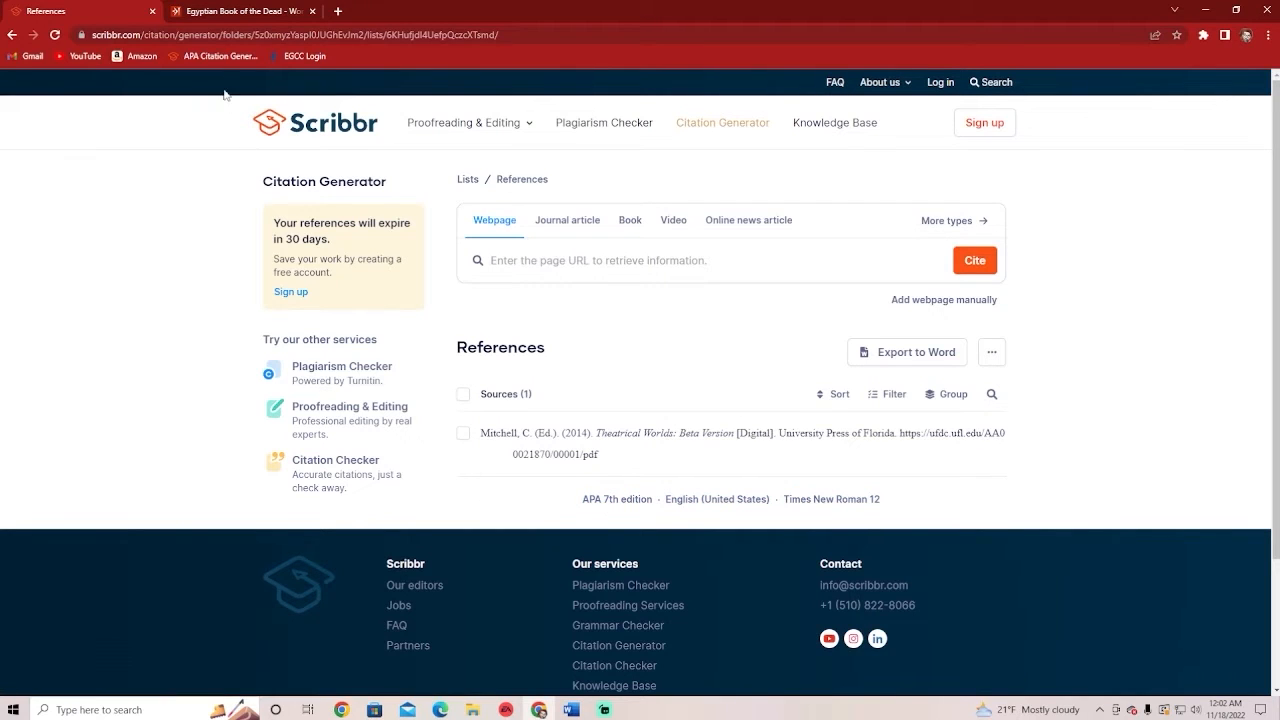
Open the References list settings and try the MLA 8th, then MLA 9th edition citation styles
{"action": "left_click", "coordinate": [628, 498]}
{"action": "left_click", "coordinate": [605, 341]}
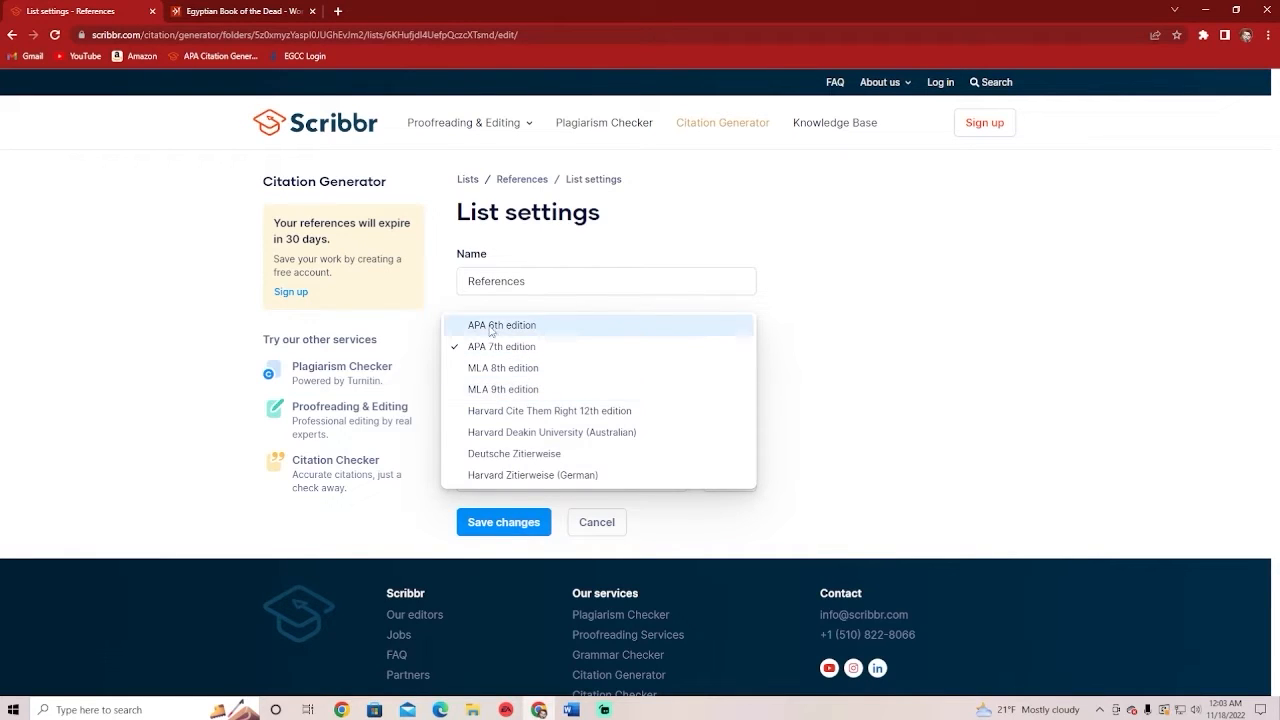
{"action": "left_click", "coordinate": [553, 368]}
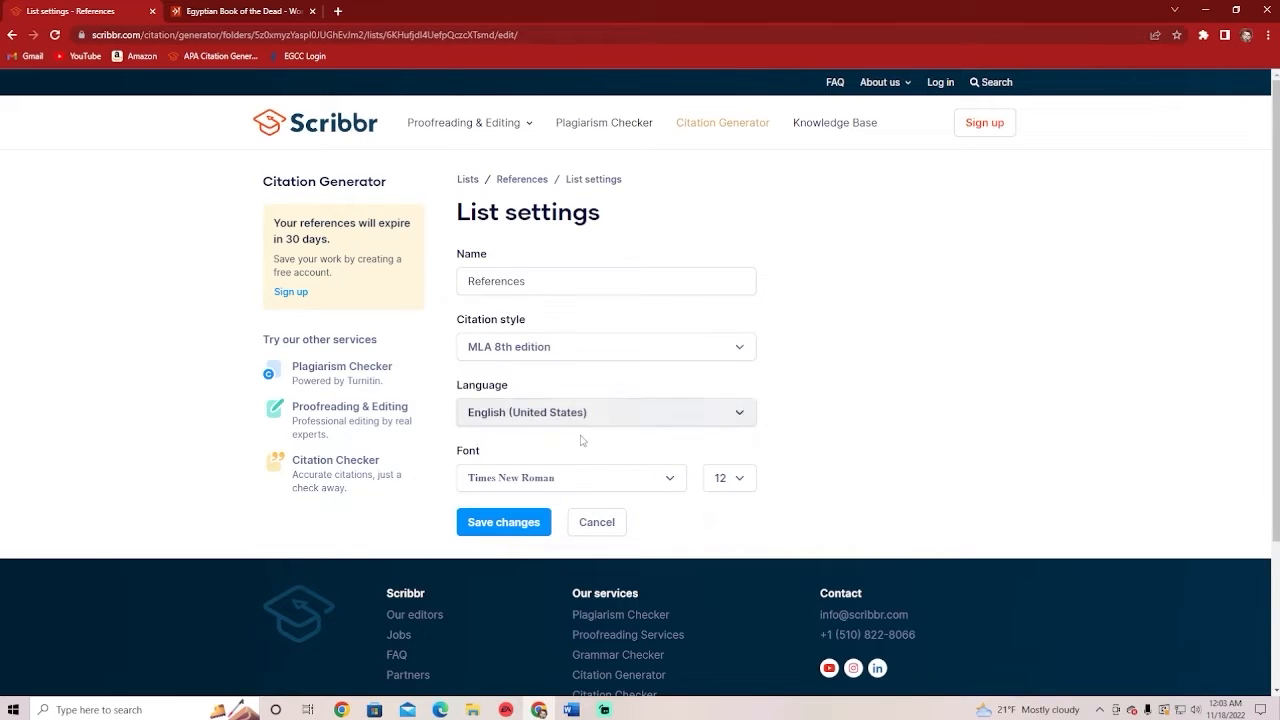
{"action": "left_click", "coordinate": [561, 358]}
{"action": "left_click", "coordinate": [561, 368]}
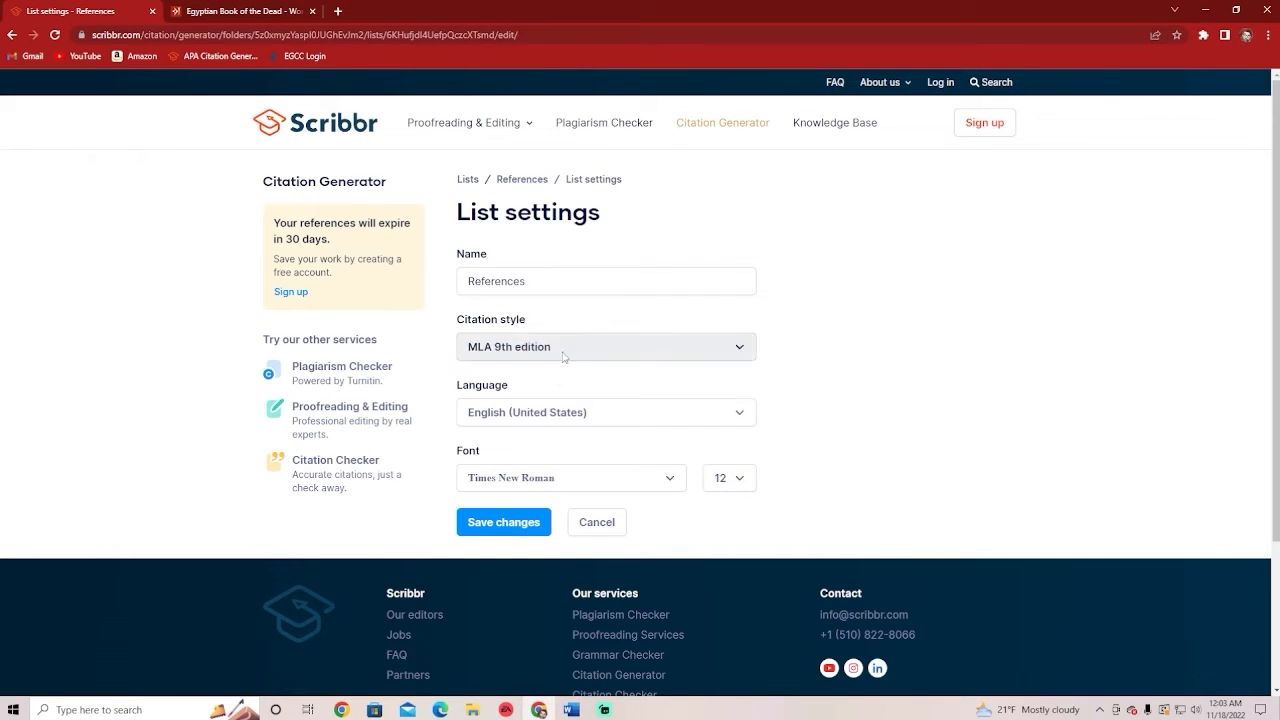
Switch between APA 7th and MLA 9th, then settle on APA 7th edition as the citation style
{"action": "left_click", "coordinate": [564, 350]}
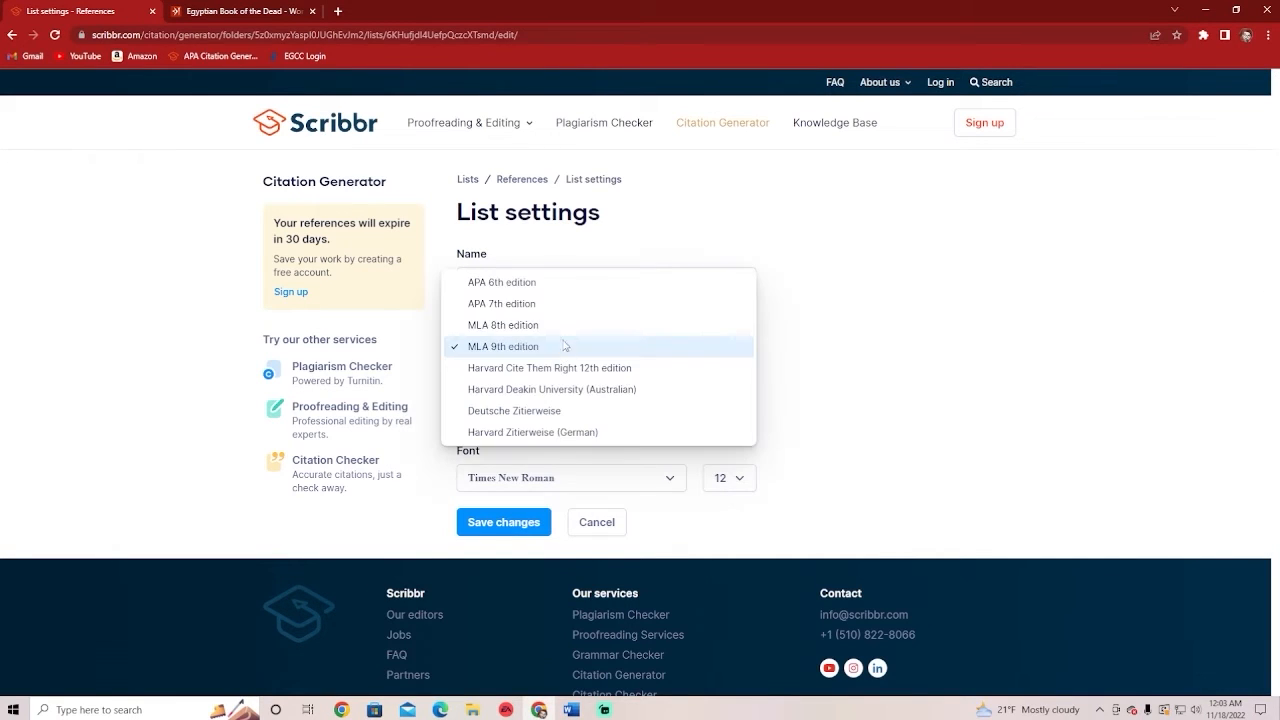
{"action": "left_click", "coordinate": [515, 304]}
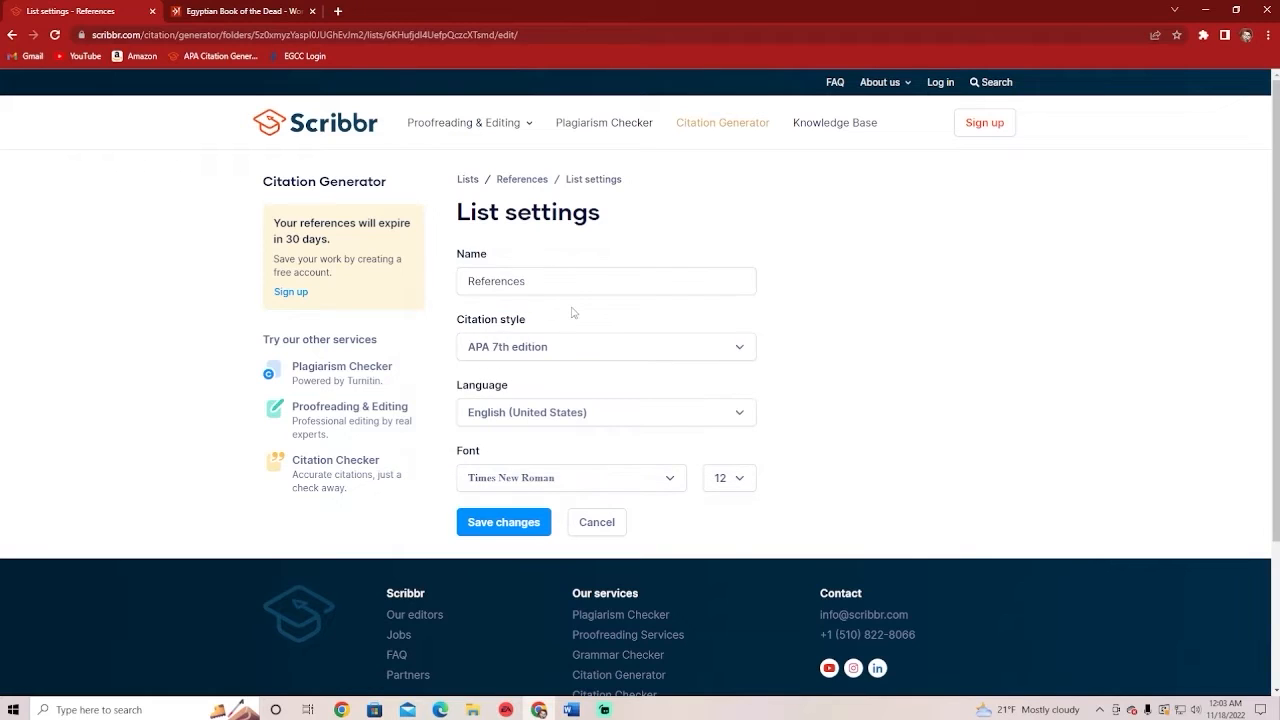
{"action": "left_click", "coordinate": [556, 340]}
{"action": "left_click", "coordinate": [546, 390]}
{"action": "left_click_drag", "start_coordinate": [546, 283], "coordinate": [424, 286]}
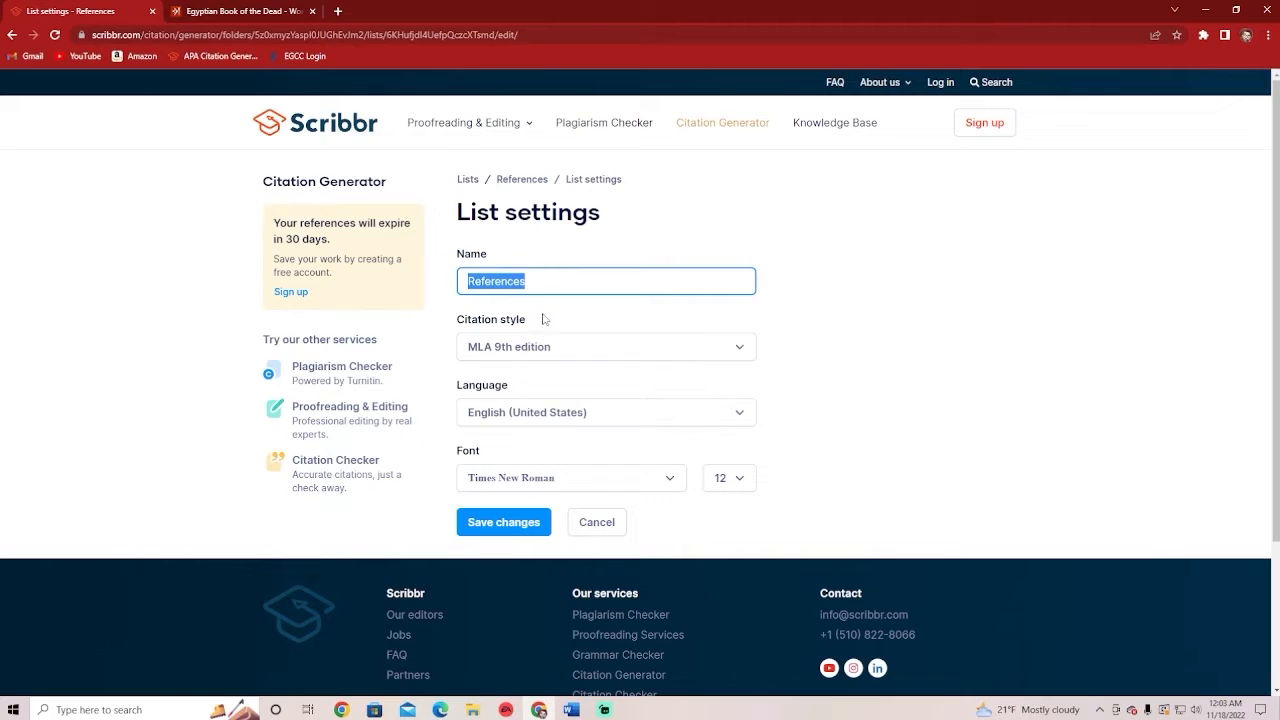
{"action": "left_click", "coordinate": [520, 346]}
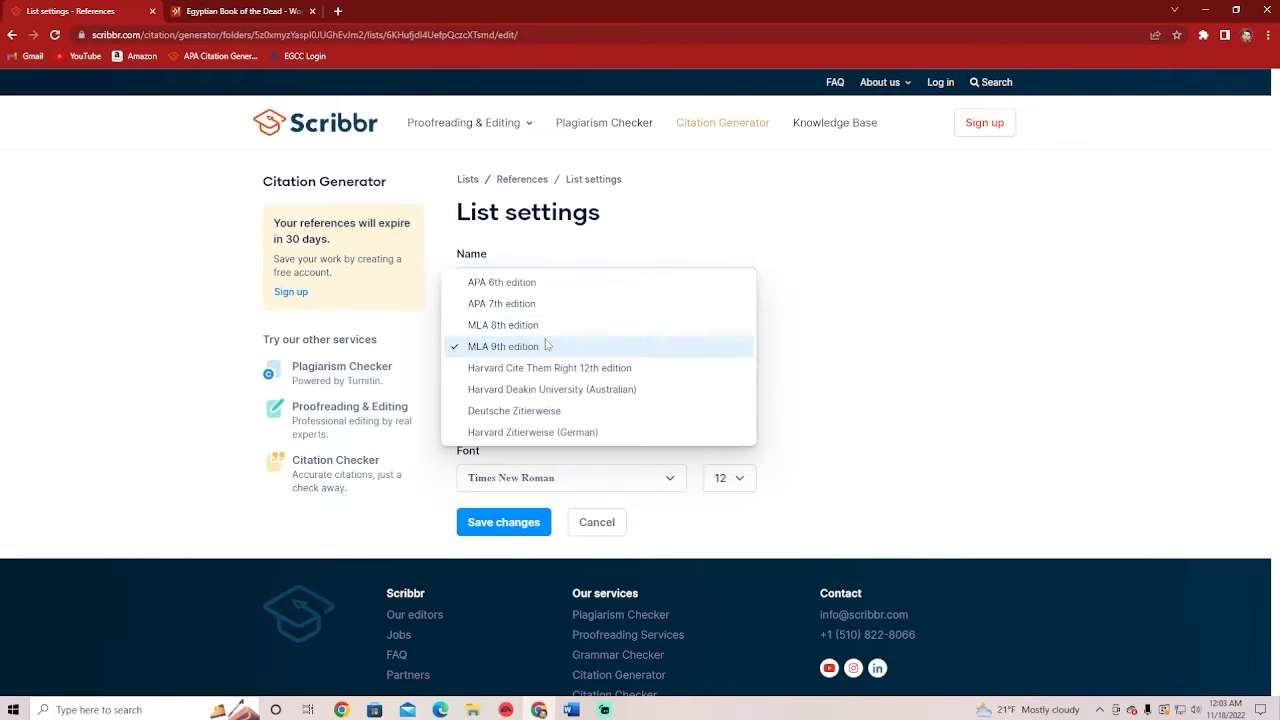
{"action": "left_click", "coordinate": [528, 305]}
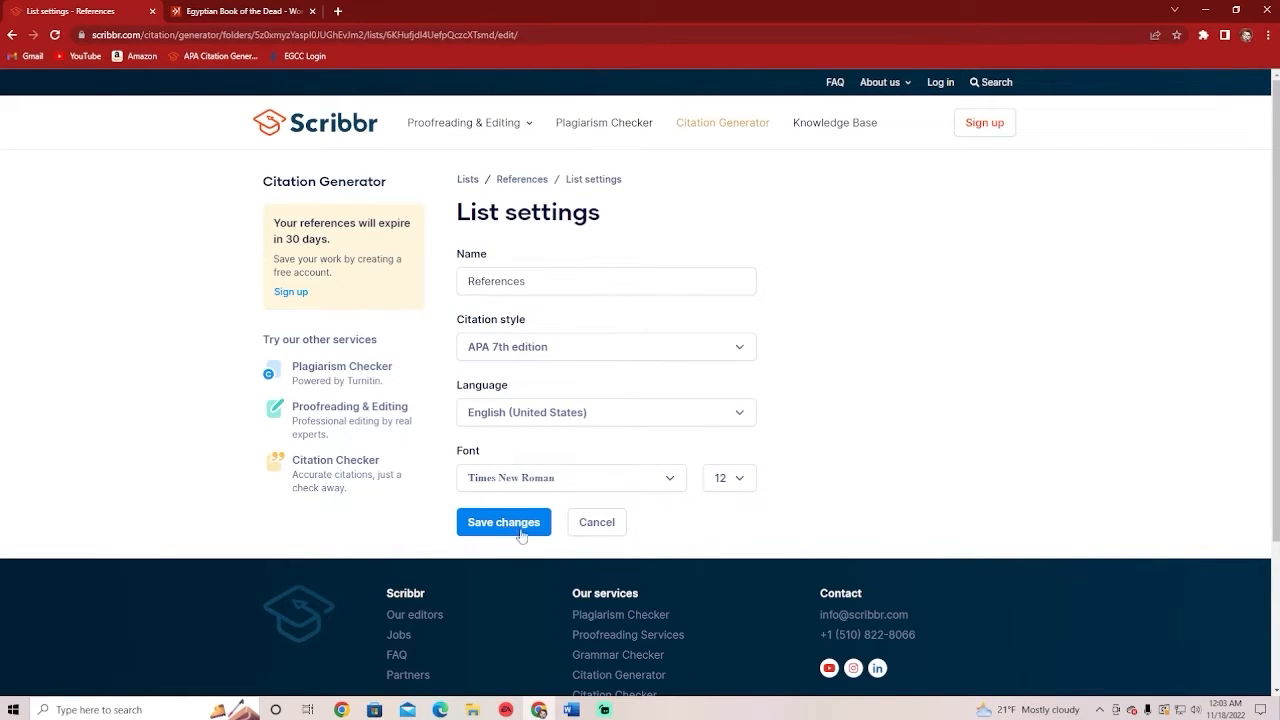
Cancel the list settings, returning to References with the entry shown in APA 7th, Times New Roman 12
{"action": "left_click", "coordinate": [606, 522]}
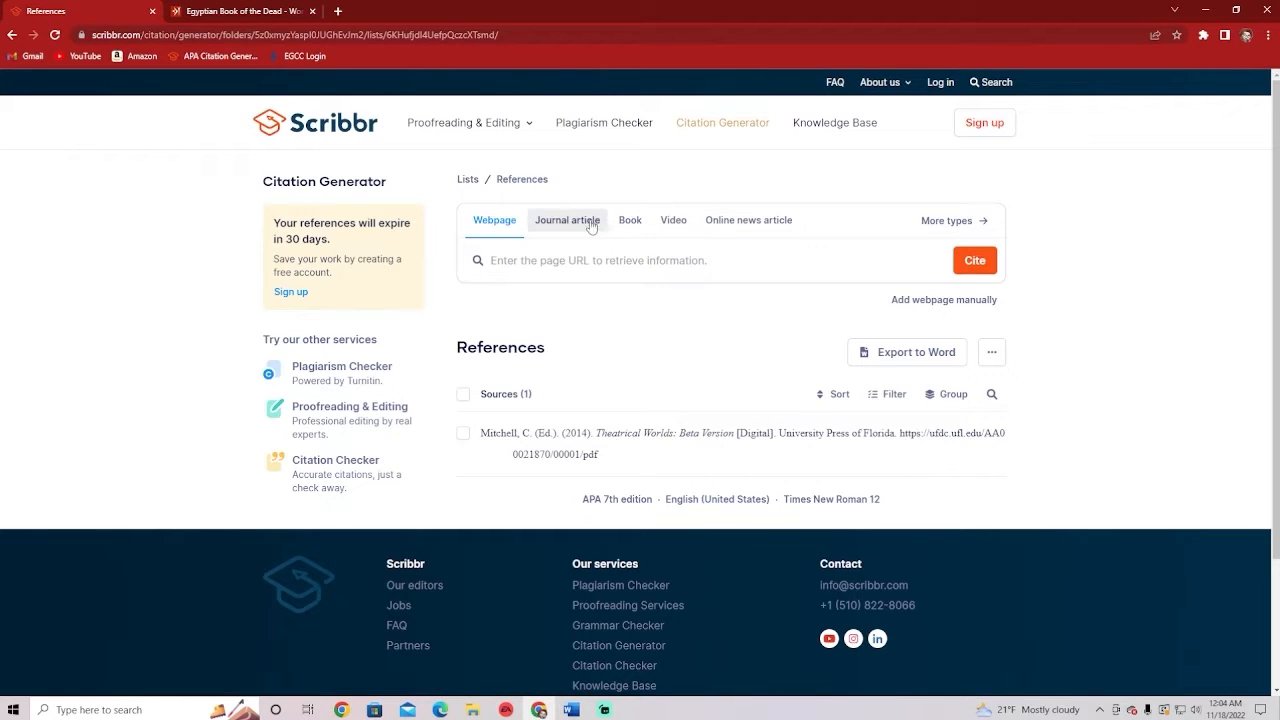
Bring up the full list of source types and scroll through it
{"action": "left_click", "coordinate": [945, 221]}
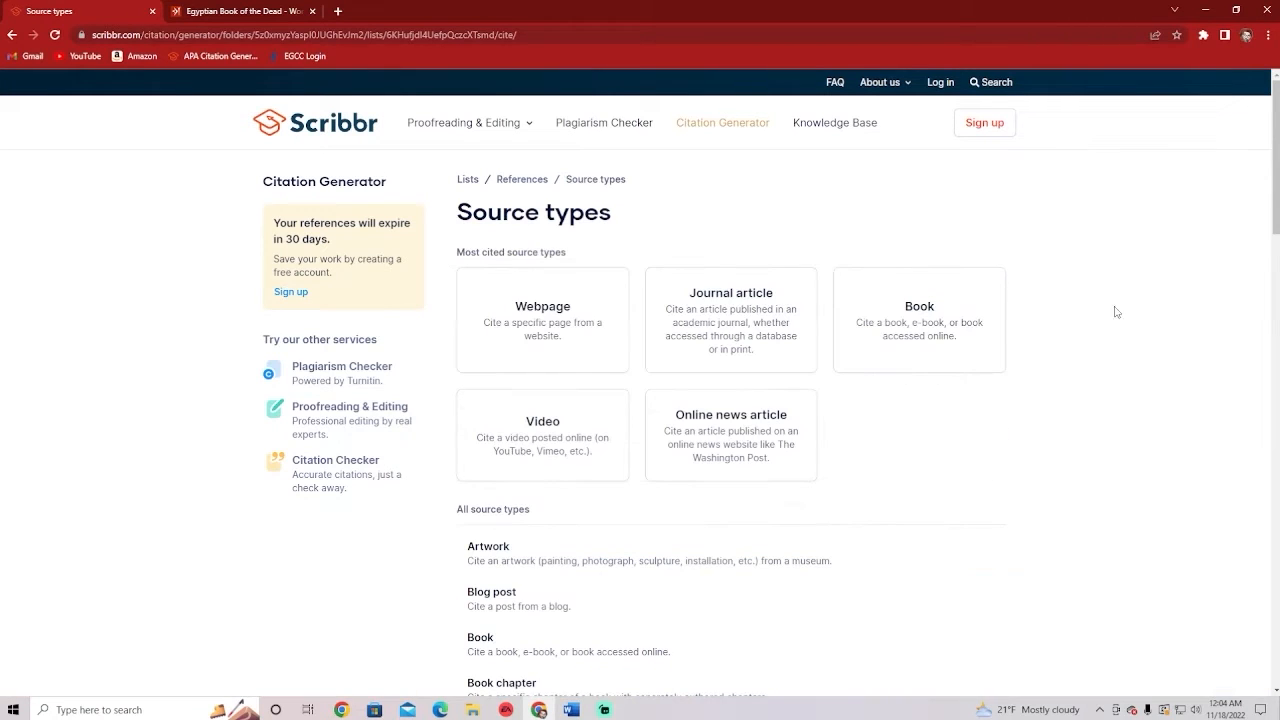
{"action": "scroll", "coordinate": [1014, 414], "scroll_direction": "down", "scroll_amount": 2}
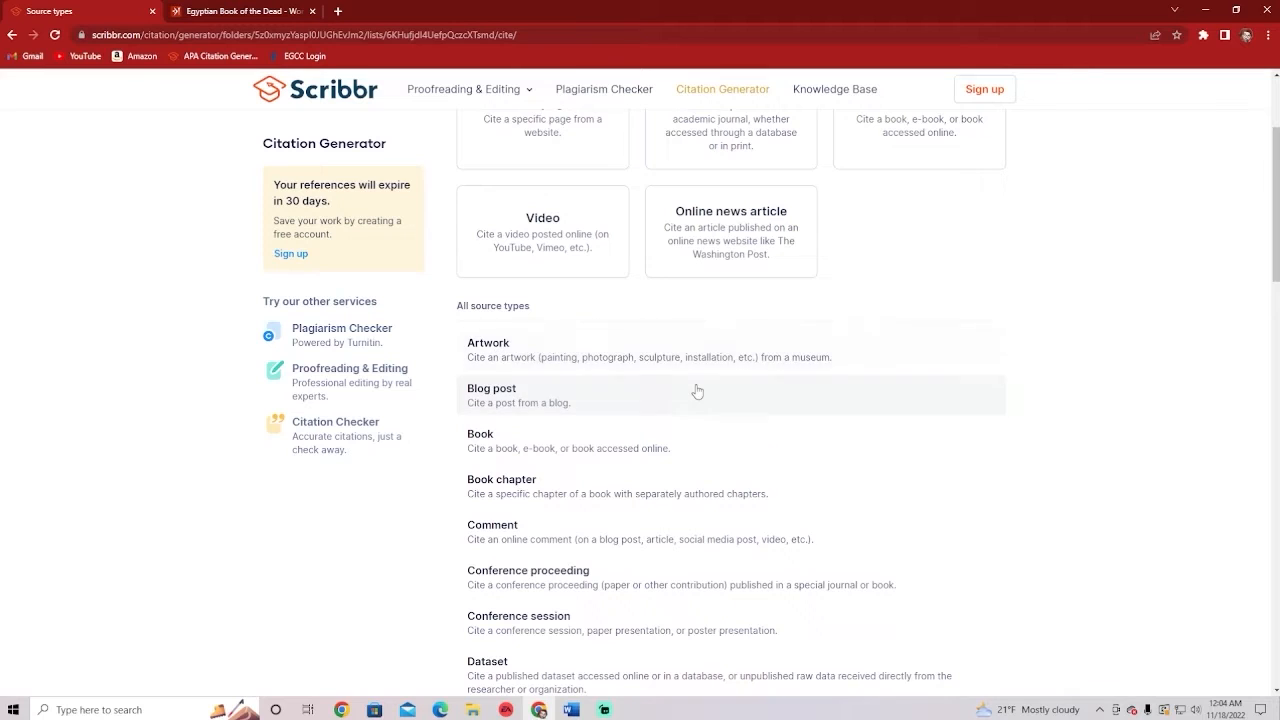
{"action": "scroll", "coordinate": [697, 391], "scroll_direction": "down", "scroll_amount": 1}
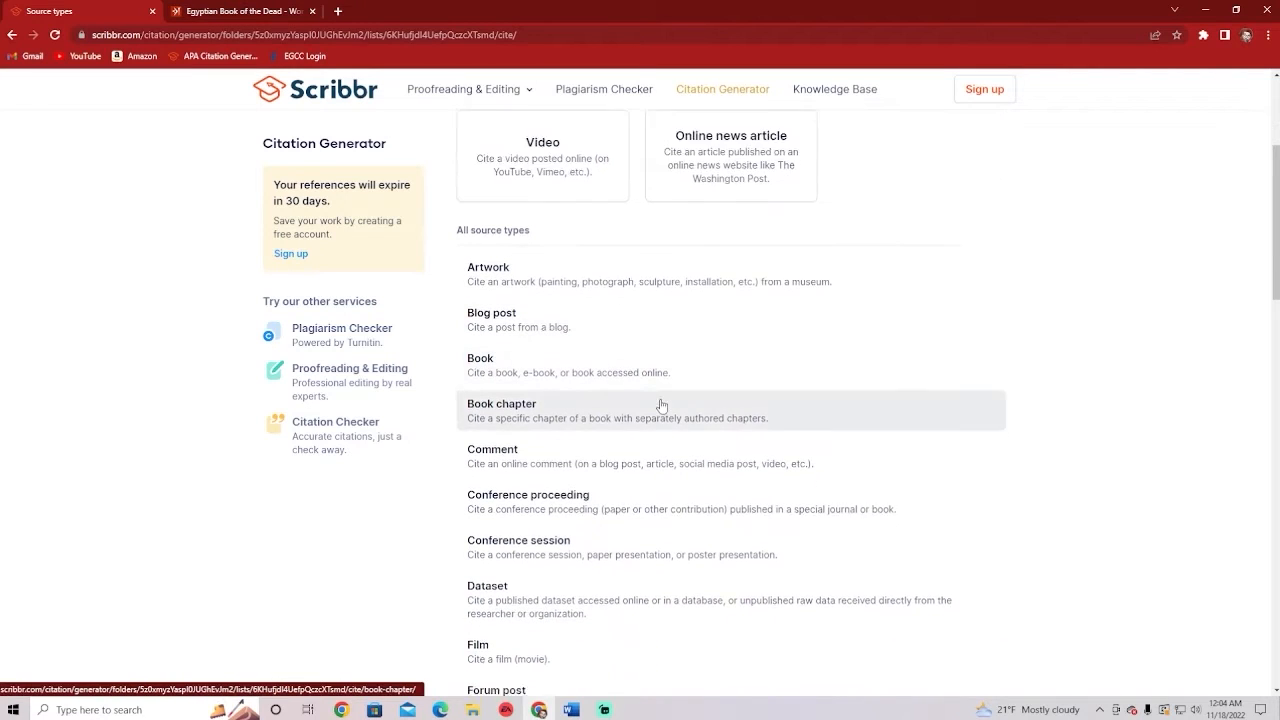
{"action": "scroll", "coordinate": [661, 405], "scroll_direction": "down", "scroll_amount": 1}
{"action": "scroll", "coordinate": [680, 408], "scroll_direction": "down", "scroll_amount": 2}
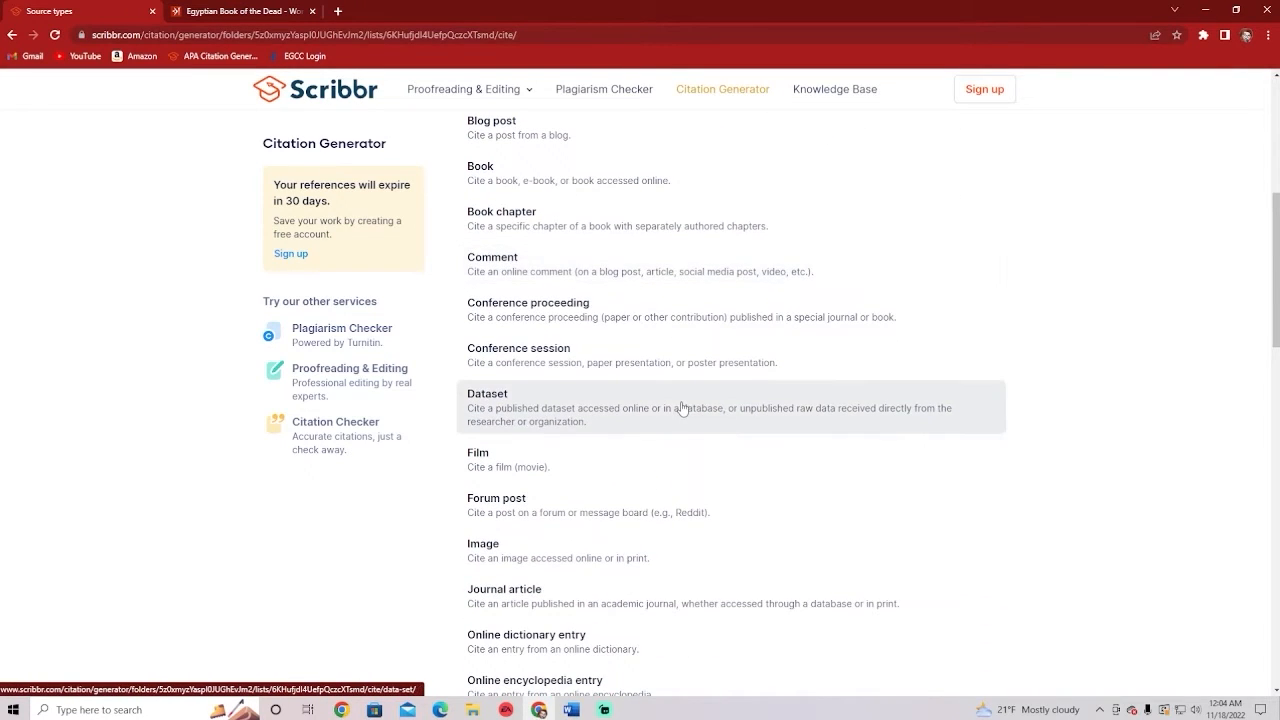
{"action": "scroll", "coordinate": [680, 408], "scroll_direction": "down", "scroll_amount": 1}
{"action": "scroll", "coordinate": [678, 404], "scroll_direction": "down", "scroll_amount": 1}
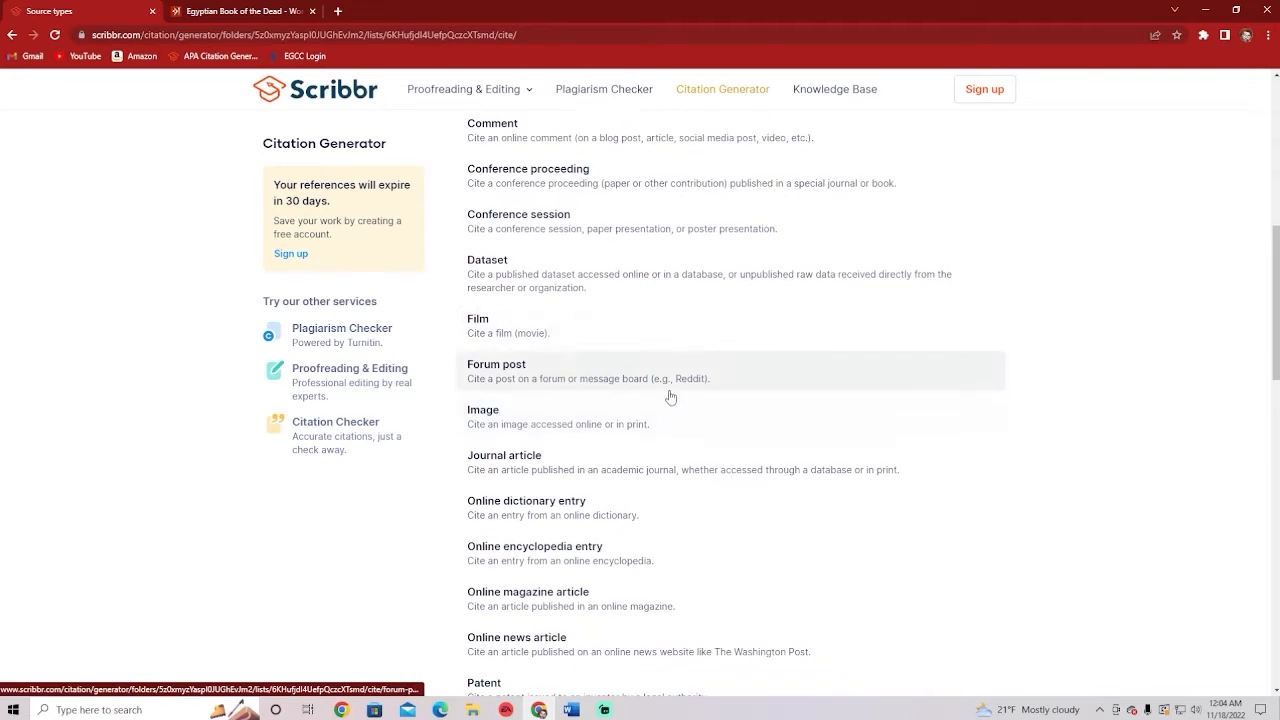
{"action": "scroll", "coordinate": [665, 400], "scroll_direction": "down", "scroll_amount": 4}
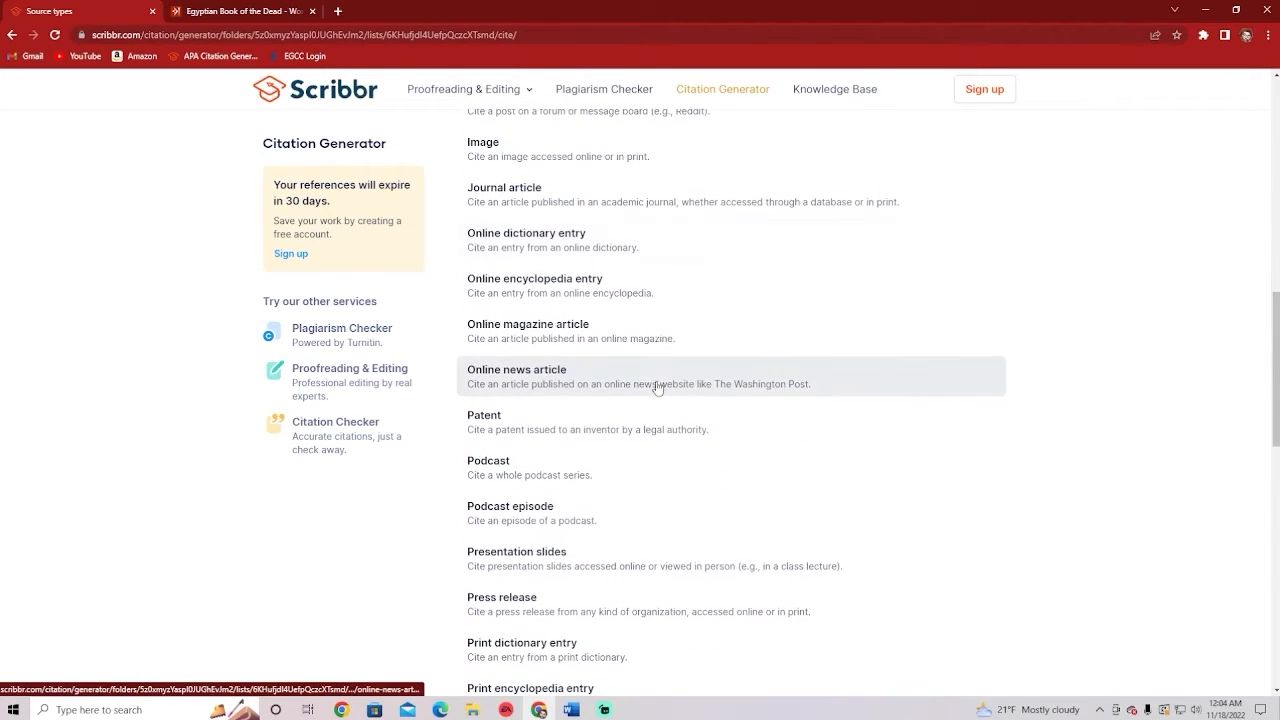
{"action": "scroll", "coordinate": [657, 389], "scroll_direction": "down", "scroll_amount": 2}
{"action": "scroll", "coordinate": [696, 441], "scroll_direction": "down", "scroll_amount": 1}
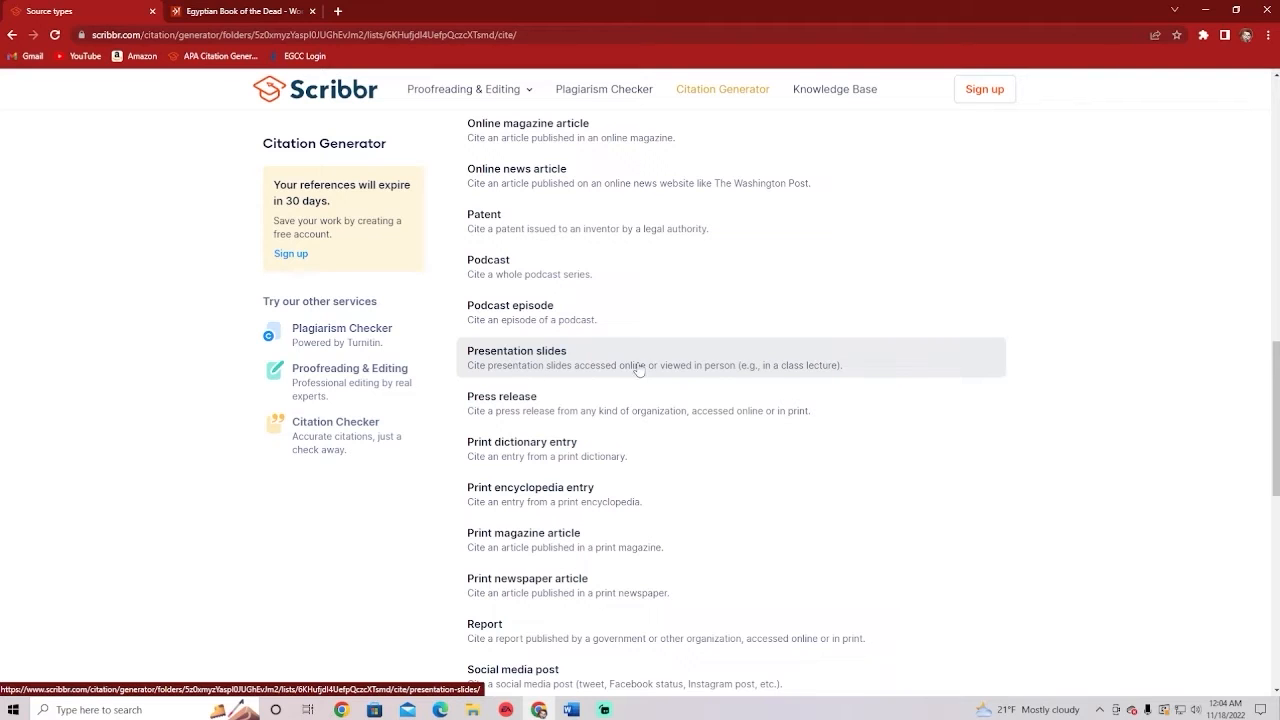
{"action": "scroll", "coordinate": [644, 370], "scroll_direction": "down", "scroll_amount": 3}
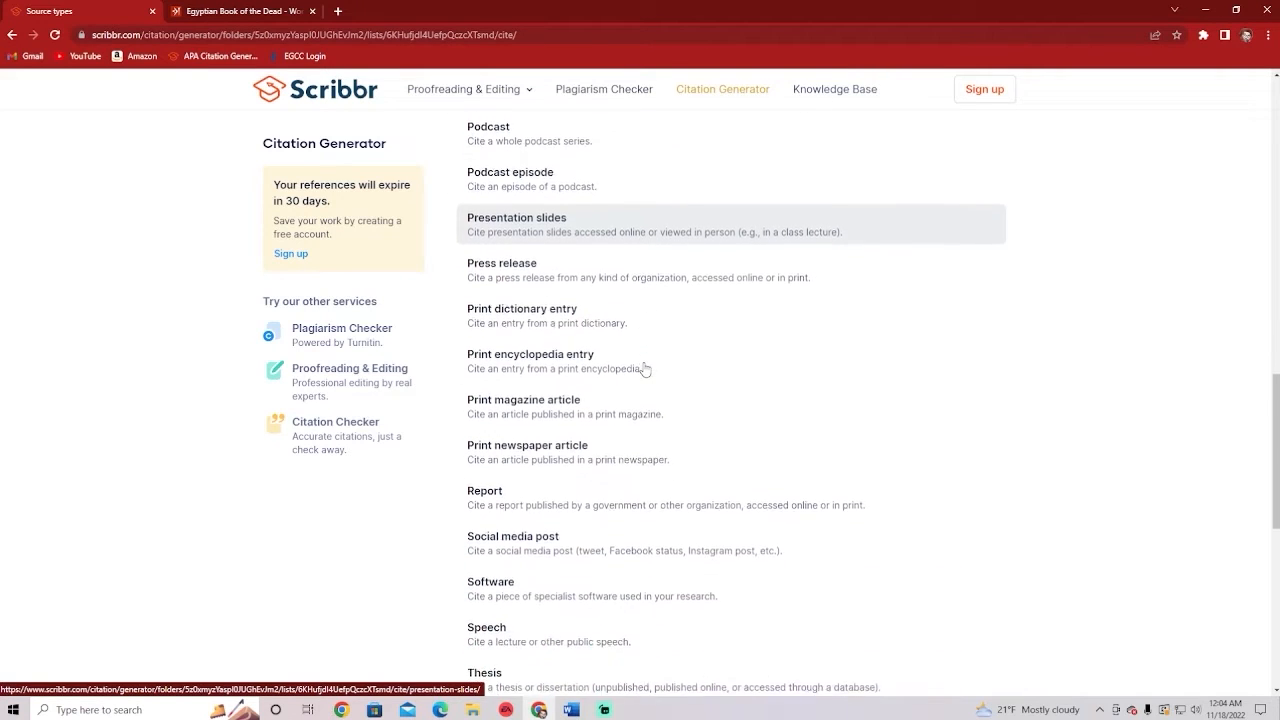
{"action": "scroll", "coordinate": [646, 379], "scroll_direction": "down", "scroll_amount": 1}
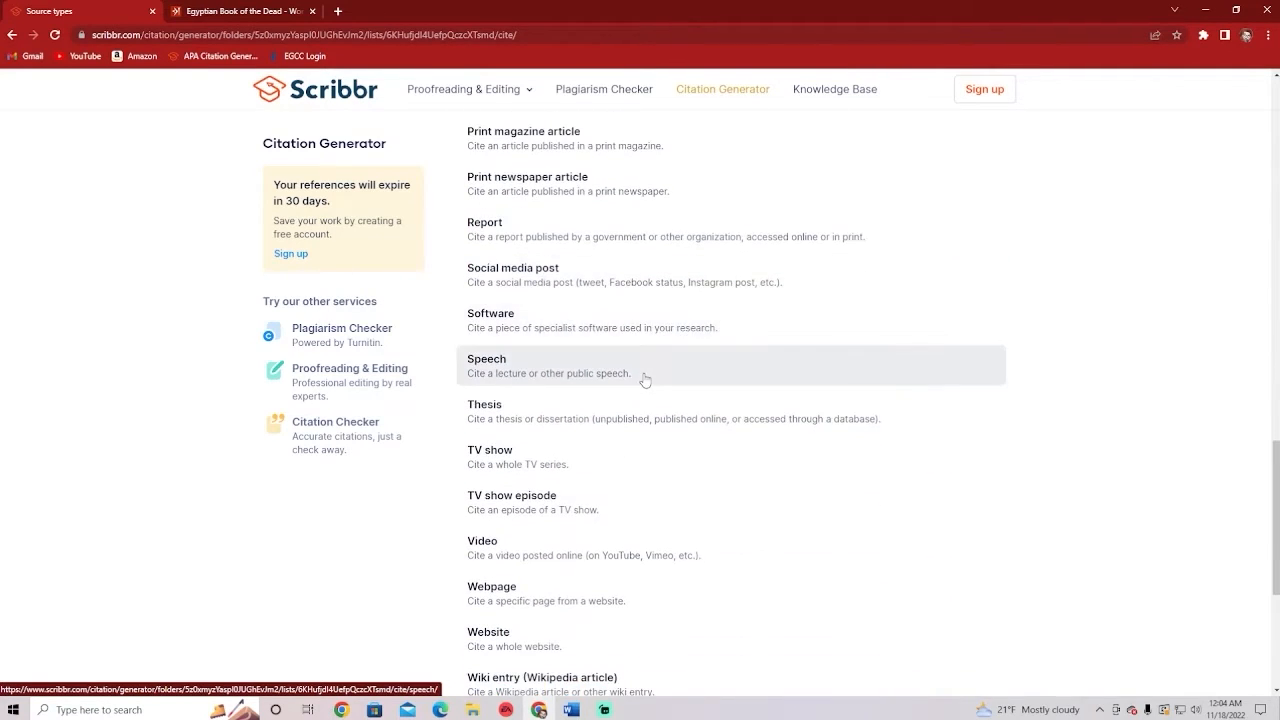
{"action": "scroll", "coordinate": [645, 381], "scroll_direction": "down", "scroll_amount": 1}
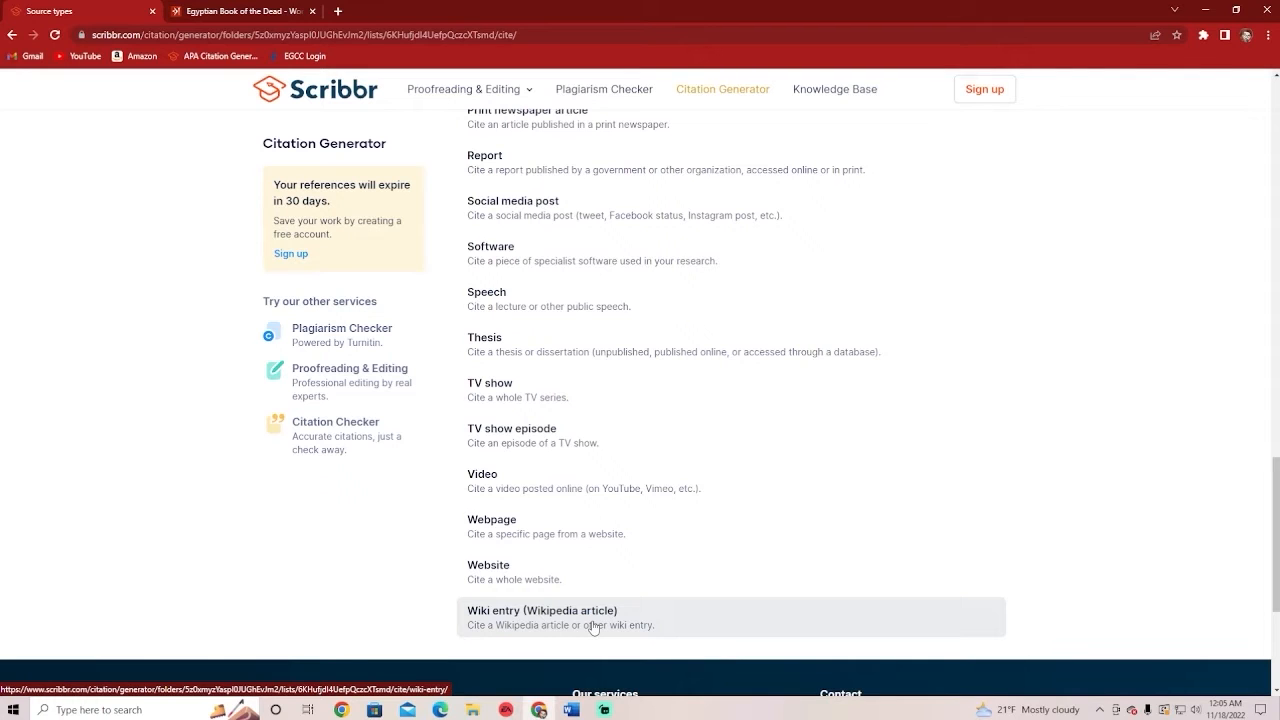
Scroll back to the top of the source types and go back to the References list
{"action": "scroll", "coordinate": [632, 455], "scroll_direction": "up", "scroll_amount": 3}
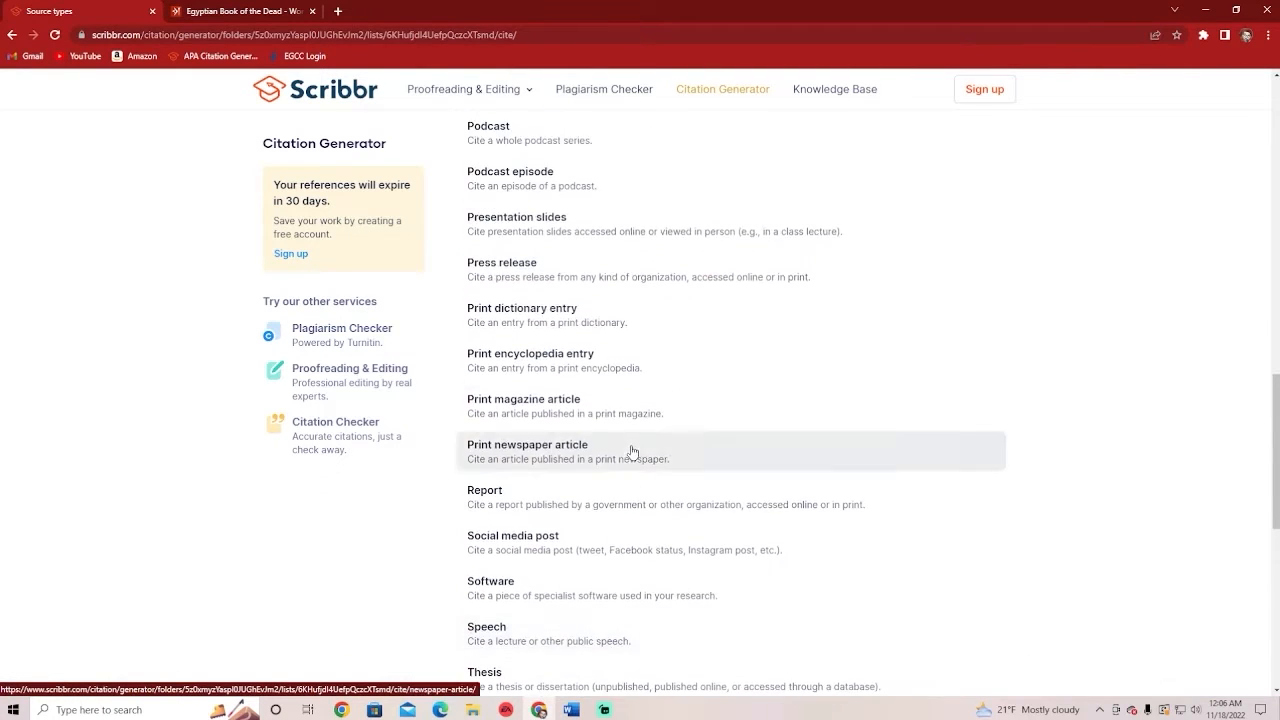
{"action": "scroll", "coordinate": [632, 452], "scroll_direction": "up", "scroll_amount": 7}
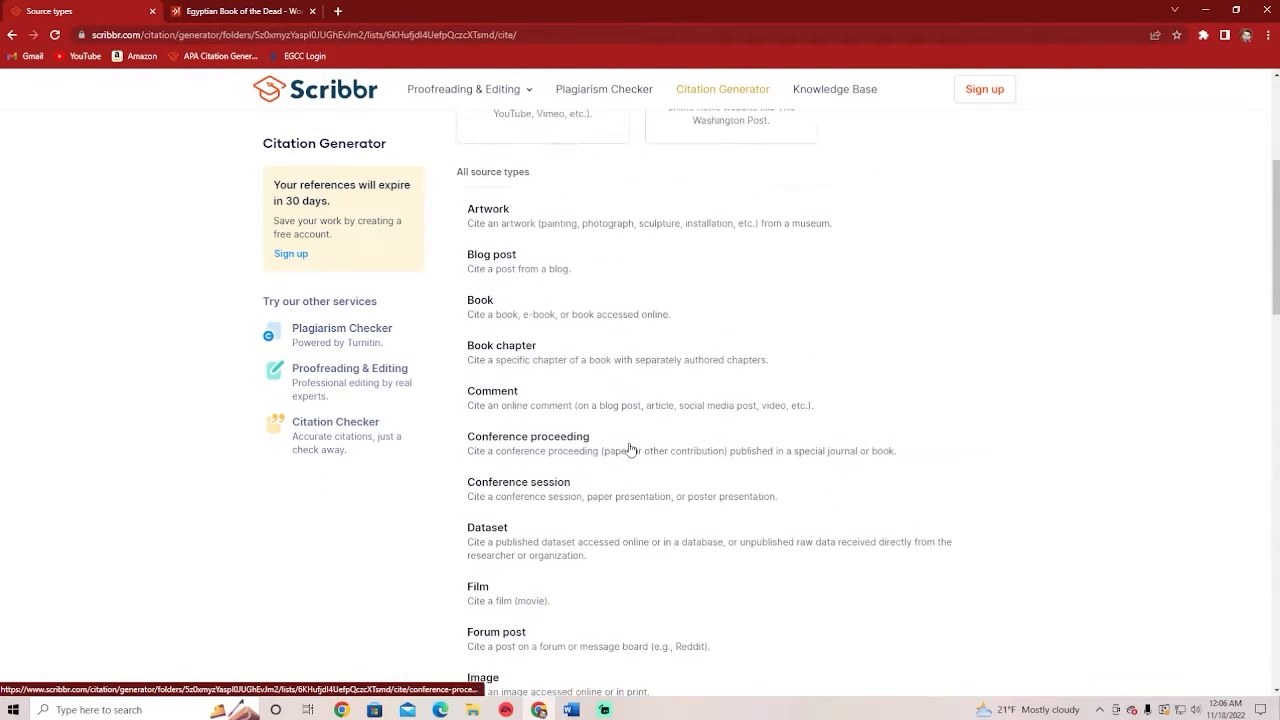
{"action": "scroll", "coordinate": [630, 450], "scroll_direction": "up", "scroll_amount": 3}
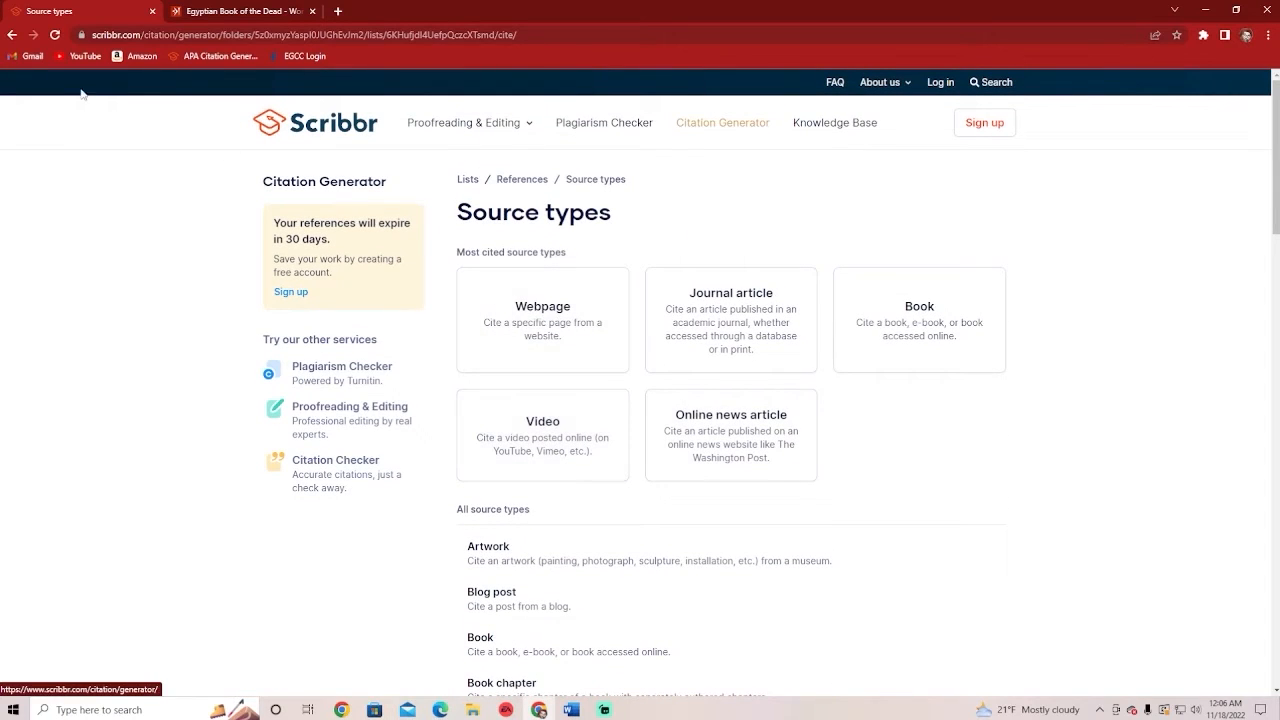
{"action": "left_click", "coordinate": [12, 34]}
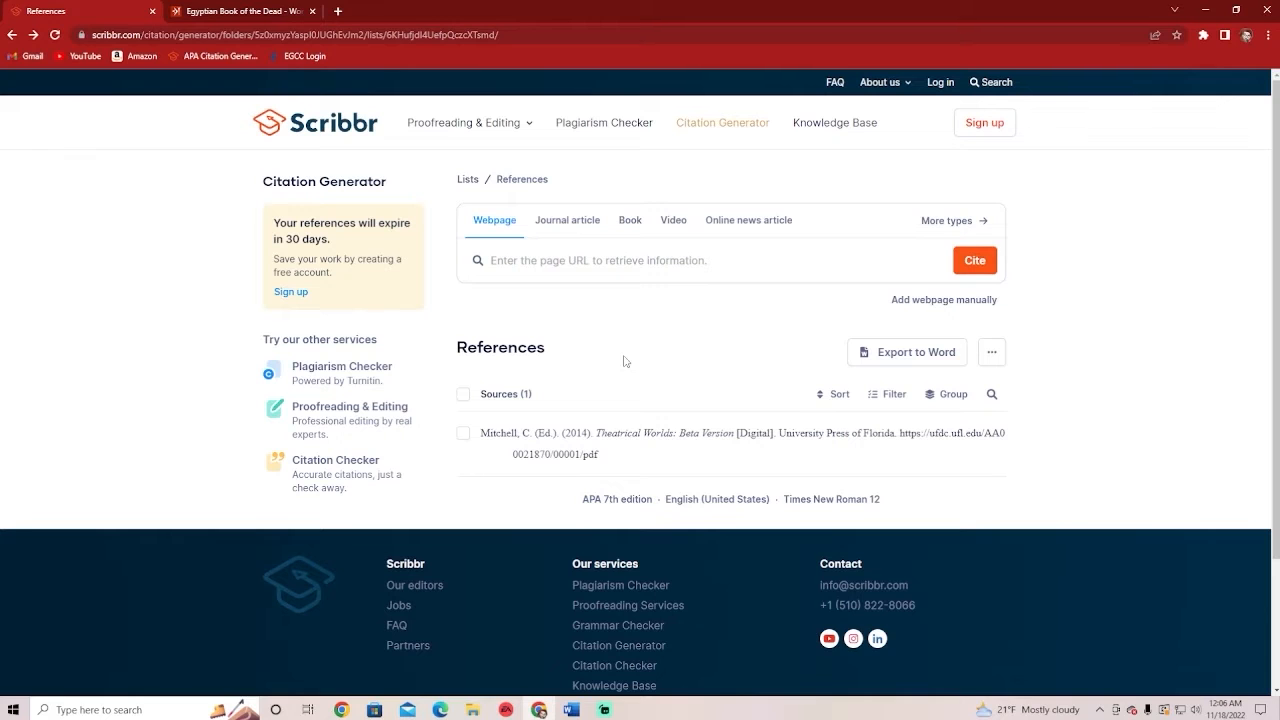
Switch to the Egyptian Book of the Dead article and highlight its title to check it
{"action": "left_click", "coordinate": [231, 16]}
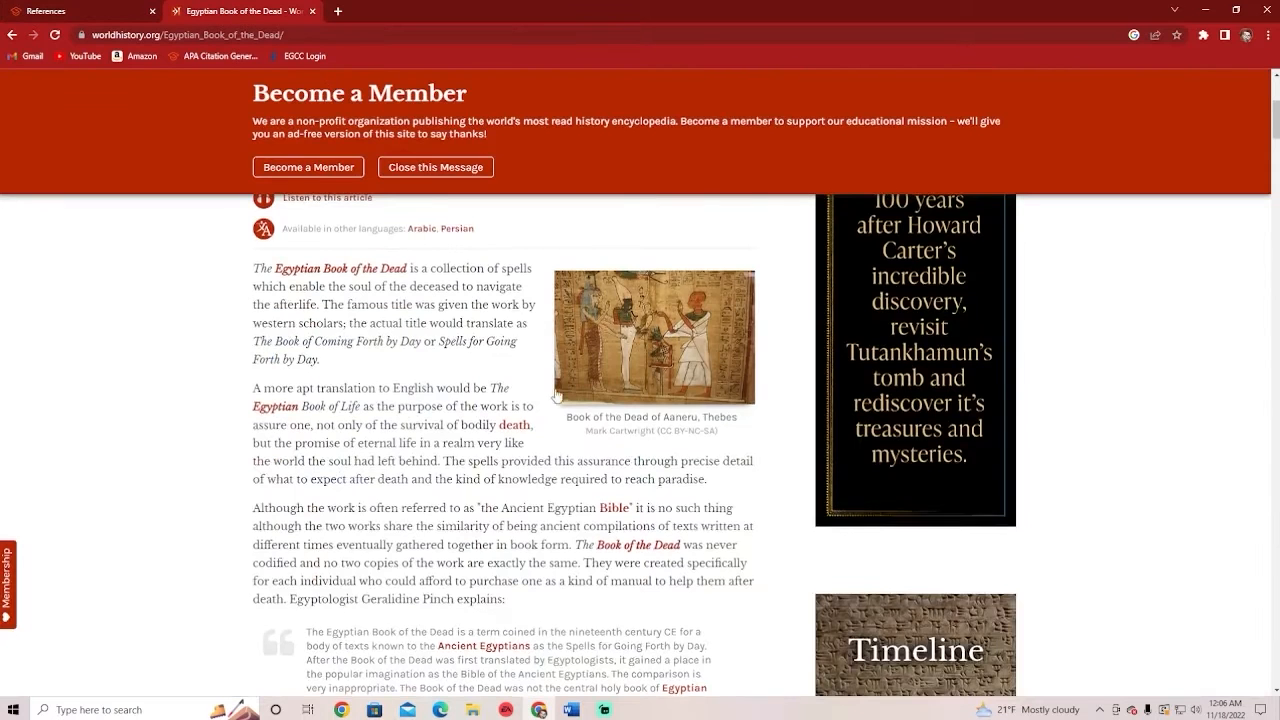
{"action": "scroll", "coordinate": [557, 396], "scroll_direction": "up", "scroll_amount": 3}
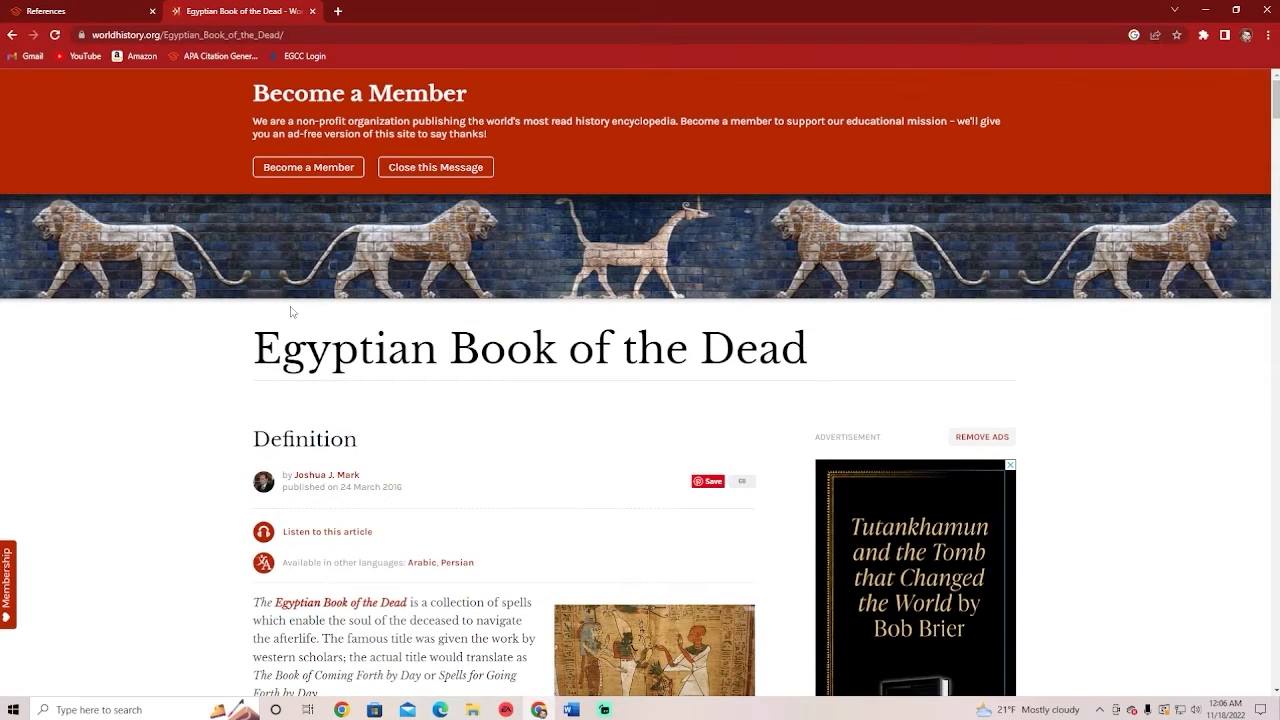
{"action": "left_click_drag", "start_coordinate": [254, 355], "coordinate": [818, 355]}
{"action": "left_click", "coordinate": [818, 355]}
Scroll through the article to check its publication details, including the 24 March 2016 date
{"action": "scroll", "coordinate": [600, 350], "scroll_direction": "down", "scroll_amount": 2}
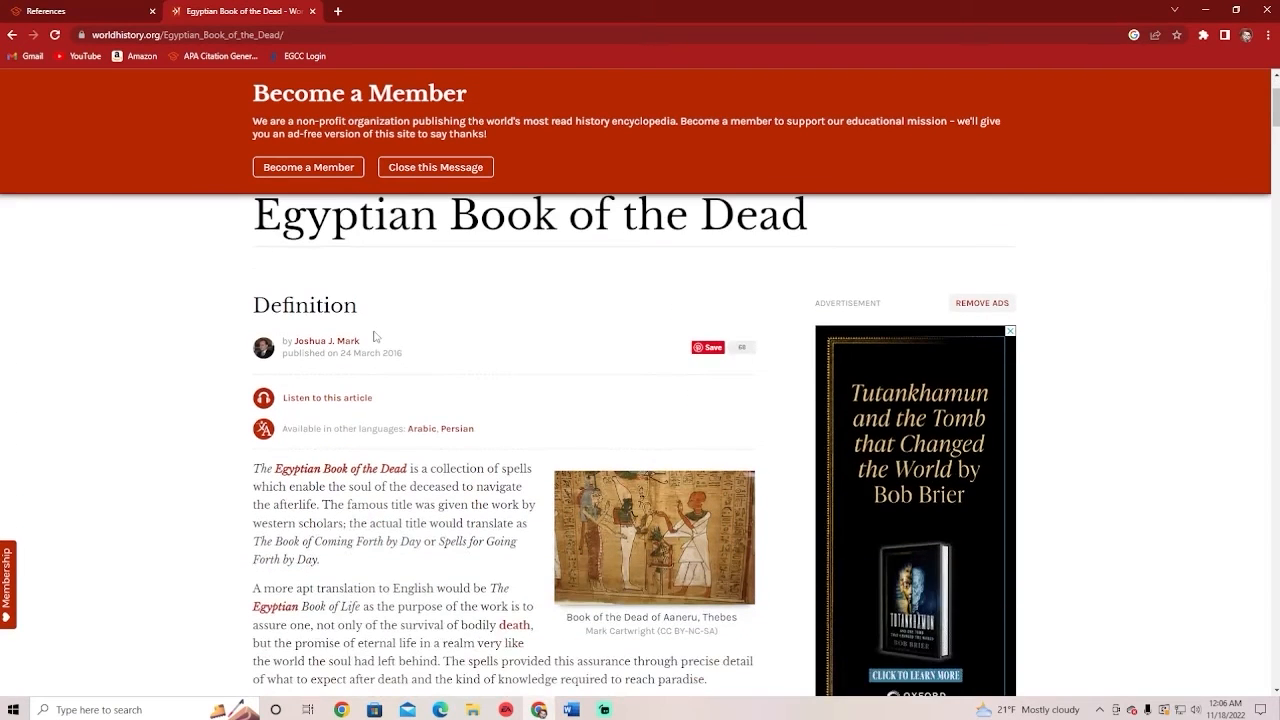
{"action": "scroll", "coordinate": [406, 400], "scroll_direction": "down", "scroll_amount": 1}
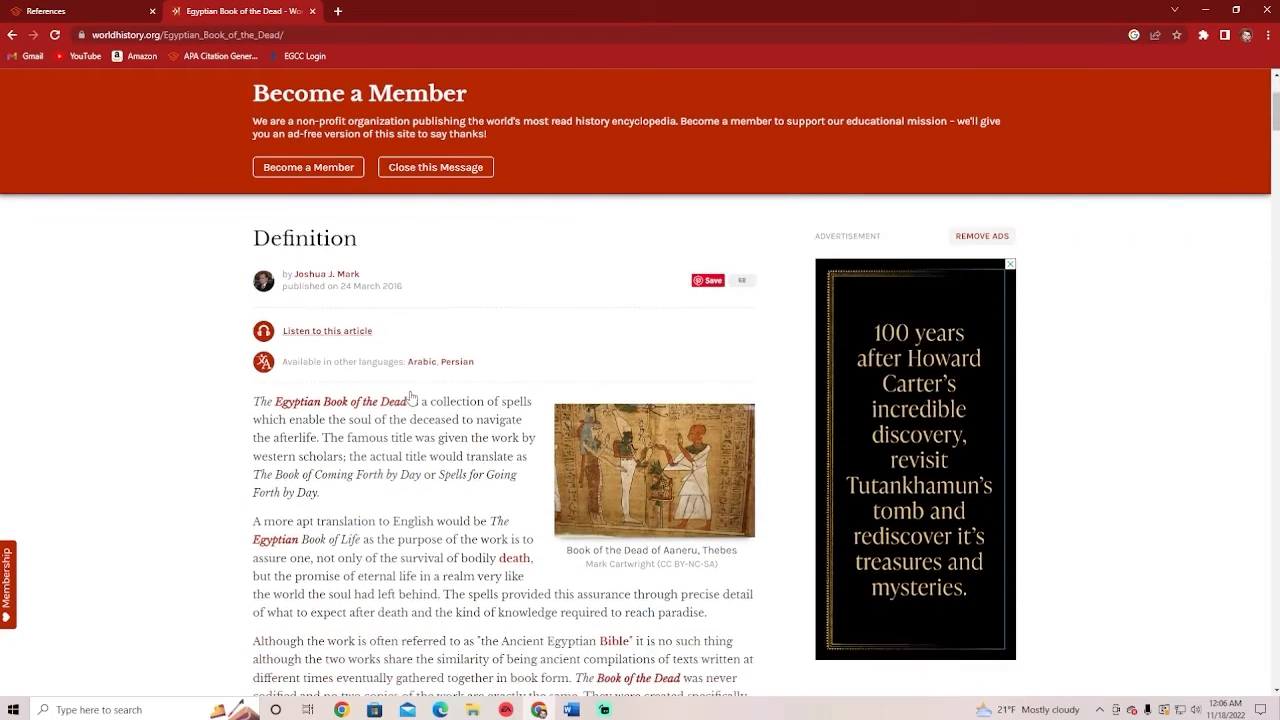
{"action": "scroll", "coordinate": [410, 405], "scroll_direction": "down", "scroll_amount": 2}
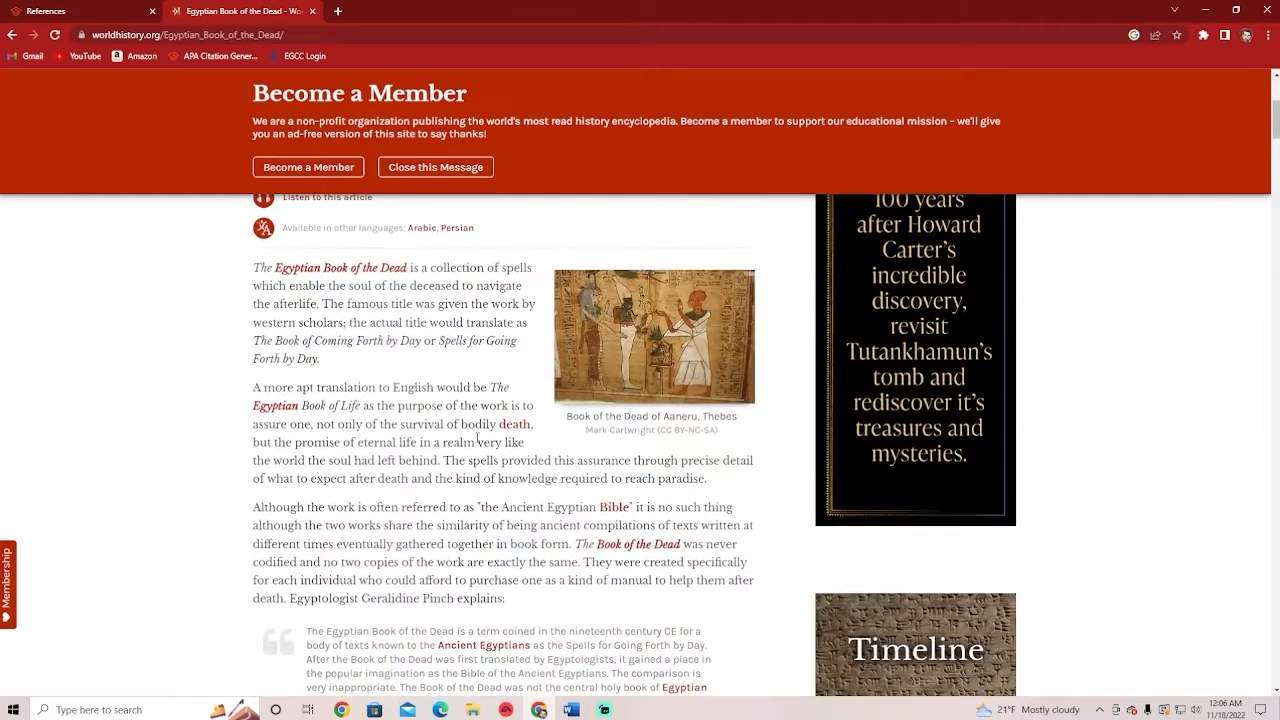
{"action": "scroll", "coordinate": [440, 420], "scroll_direction": "up", "scroll_amount": 2}
{"action": "scroll", "coordinate": [452, 425], "scroll_direction": "up", "scroll_amount": 3}
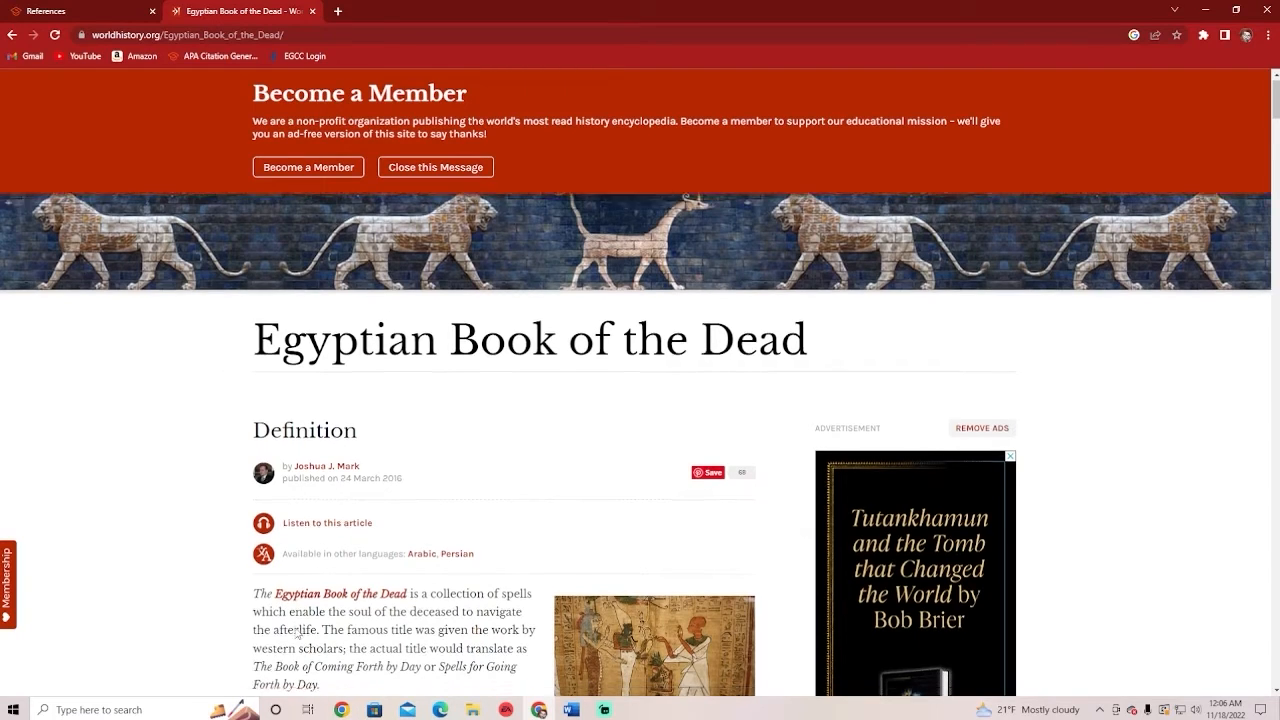
{"action": "scroll", "coordinate": [389, 614], "scroll_direction": "down", "scroll_amount": 3}
{"action": "scroll", "coordinate": [389, 614], "scroll_direction": "down", "scroll_amount": 3}
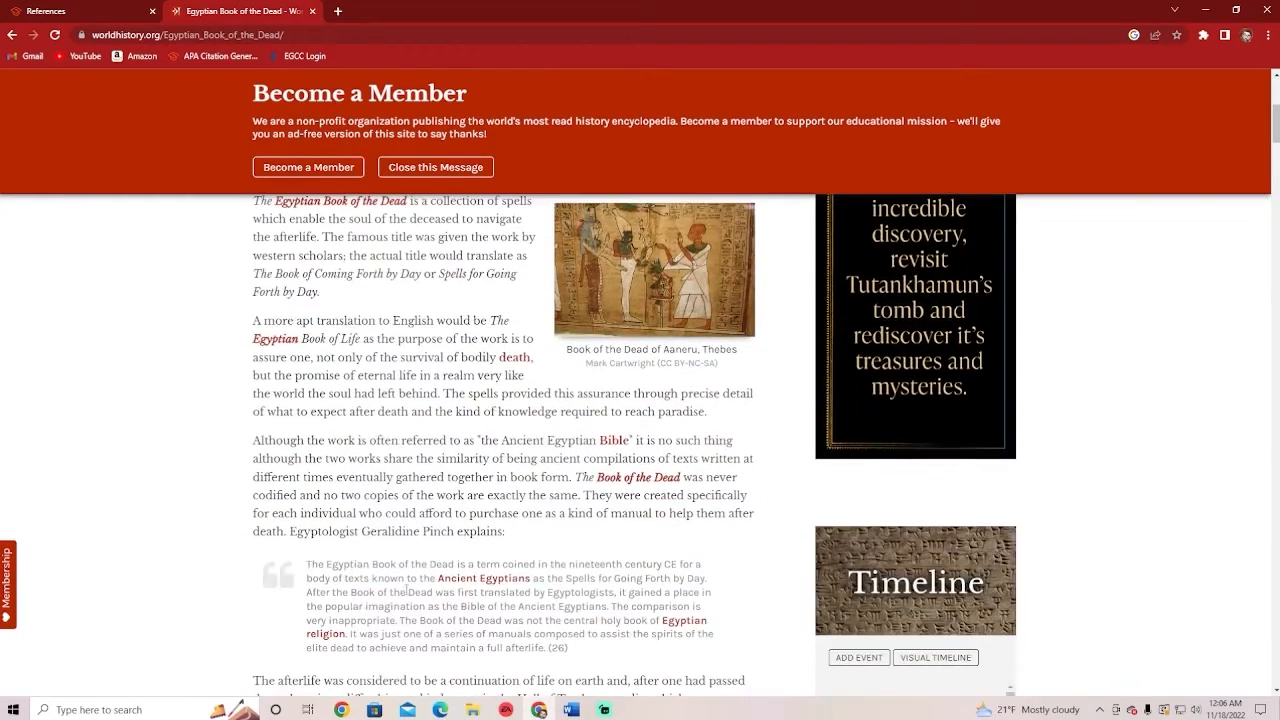
{"action": "scroll", "coordinate": [403, 600], "scroll_direction": "up", "scroll_amount": 5}
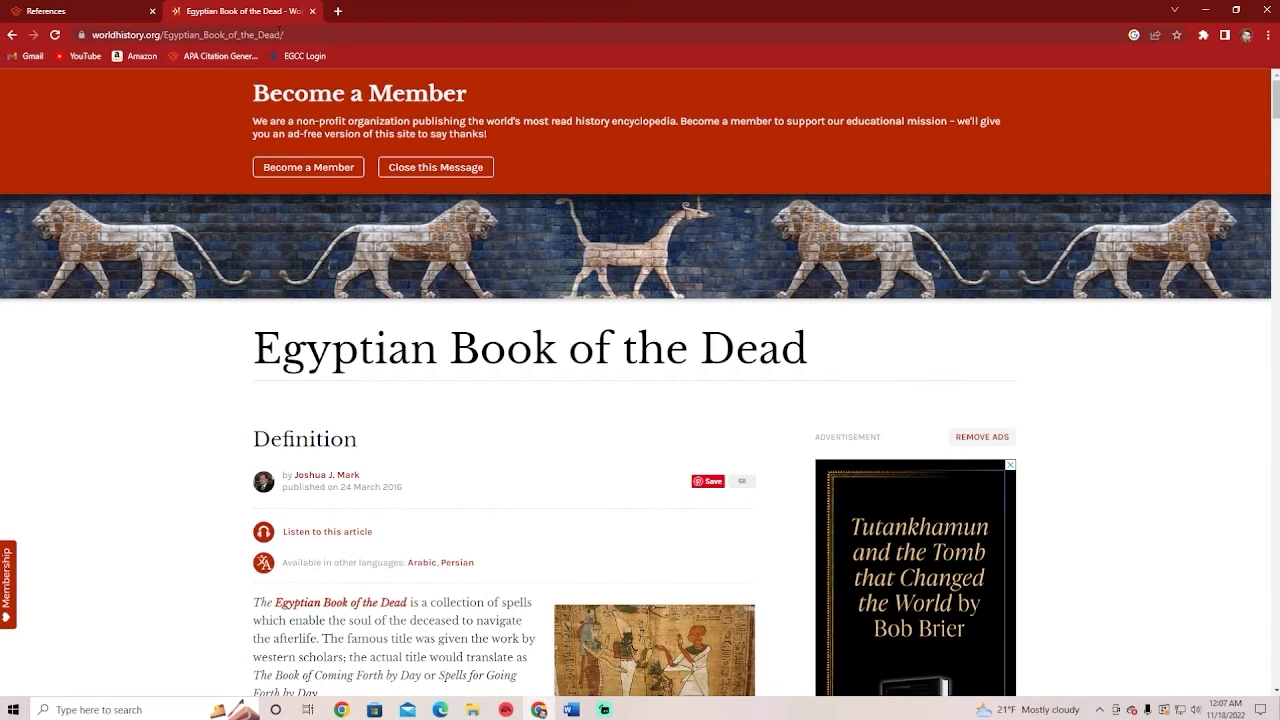
{"action": "right_click", "coordinate": [278, 31]}
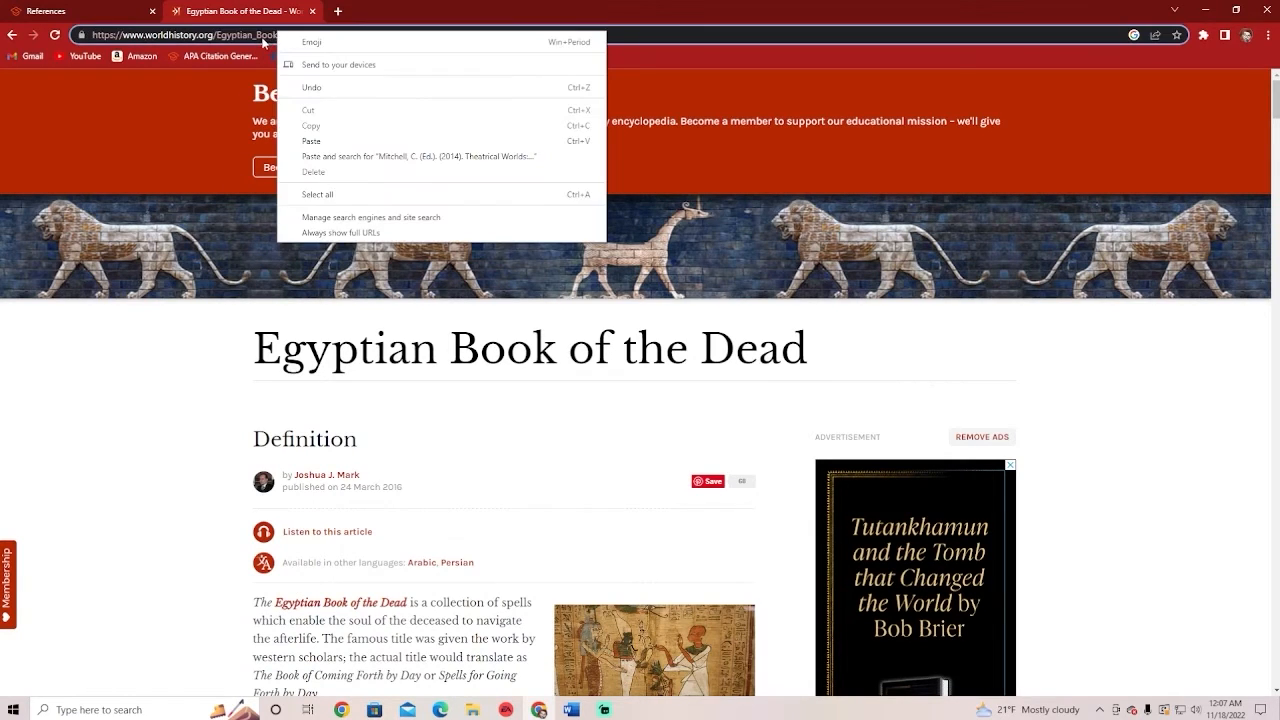
Copy the article's full worldhistory.org address and return to the Scribbr References tab
{"action": "left_click", "coordinate": [234, 37]}
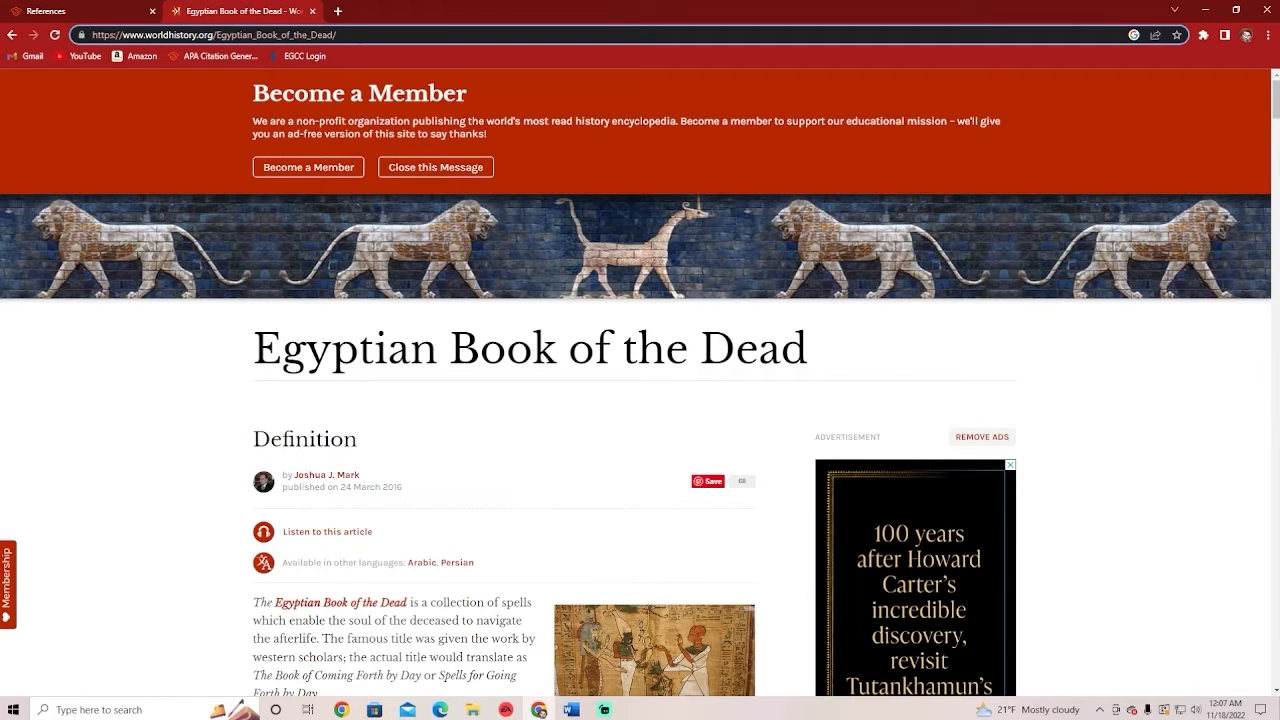
{"action": "left_click_drag", "start_coordinate": [339, 35], "coordinate": [90, 35]}
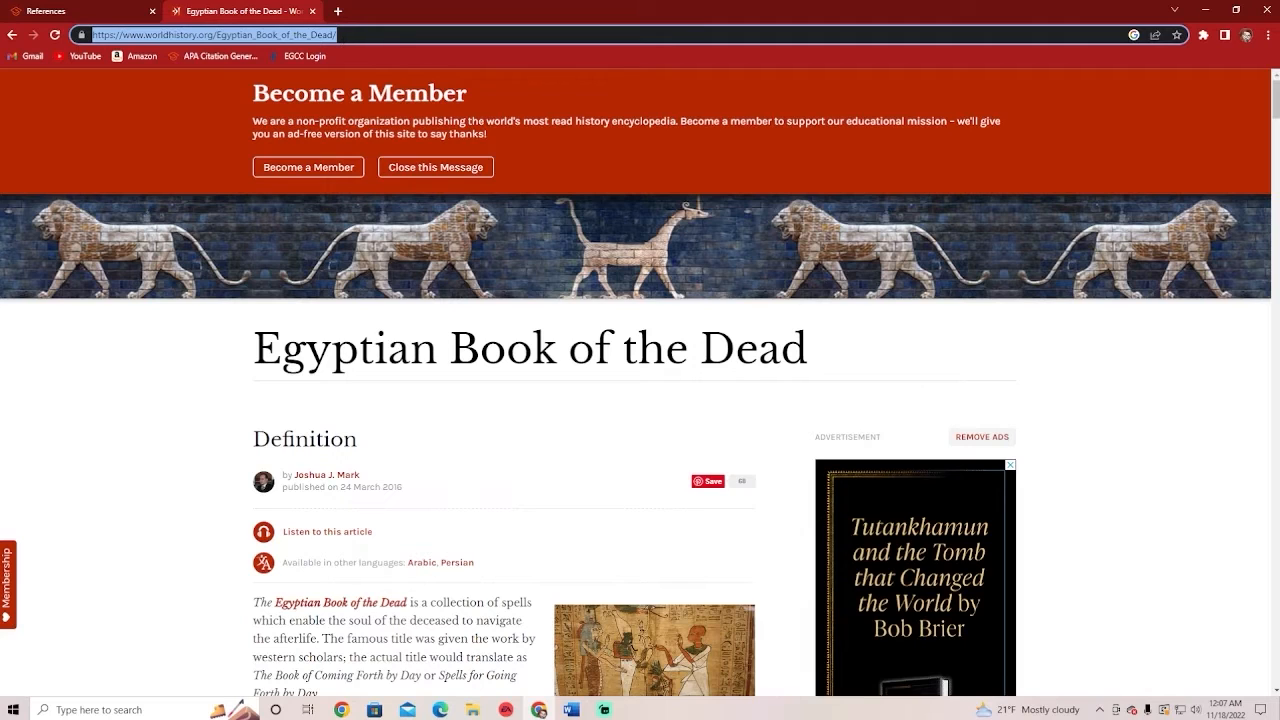
{"action": "right_click", "coordinate": [318, 36]}
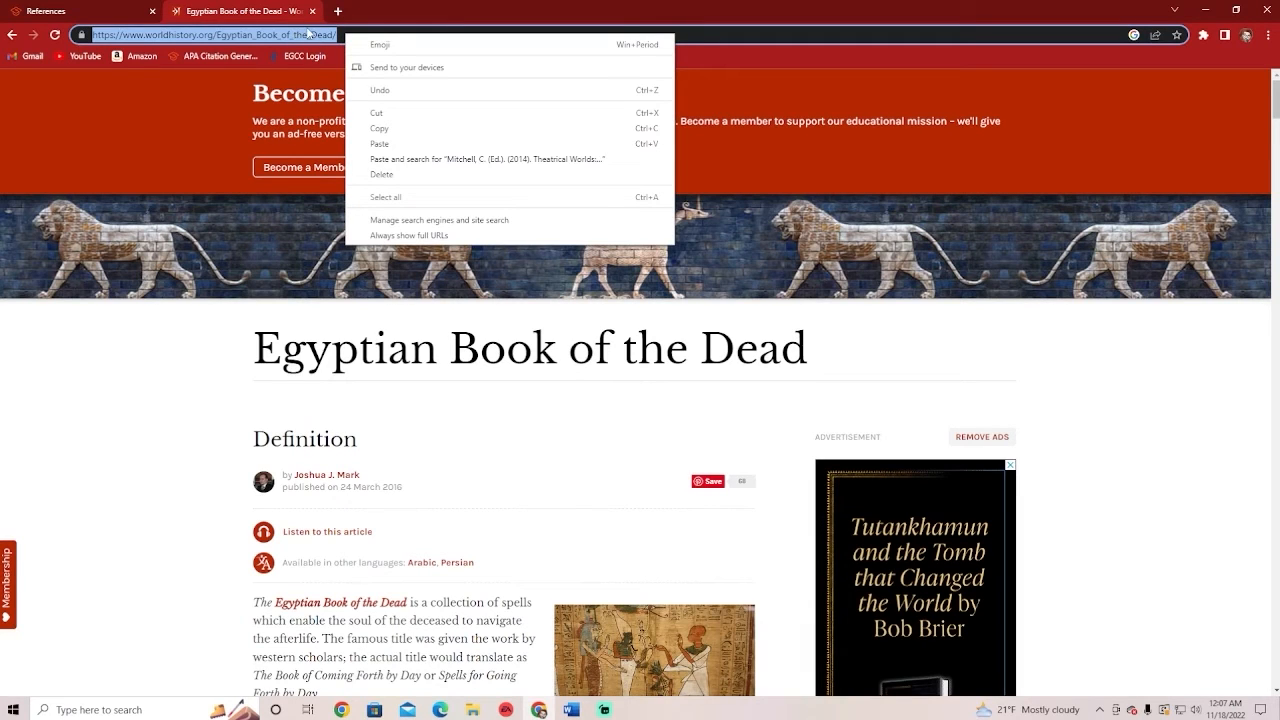
{"action": "left_click", "coordinate": [309, 34]}
{"action": "left_click_drag", "start_coordinate": [340, 36], "coordinate": [85, 40]}
{"action": "key", "text": "ctrl+c"}
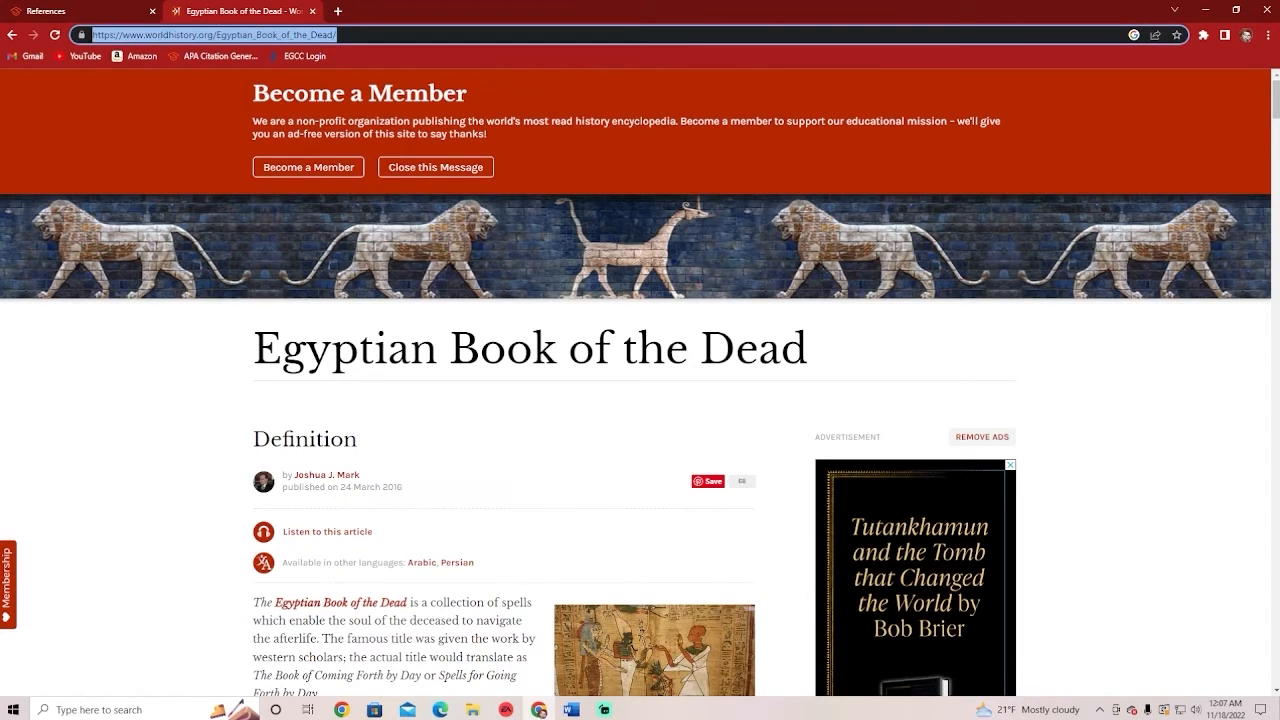
{"action": "left_click", "coordinate": [100, 12]}
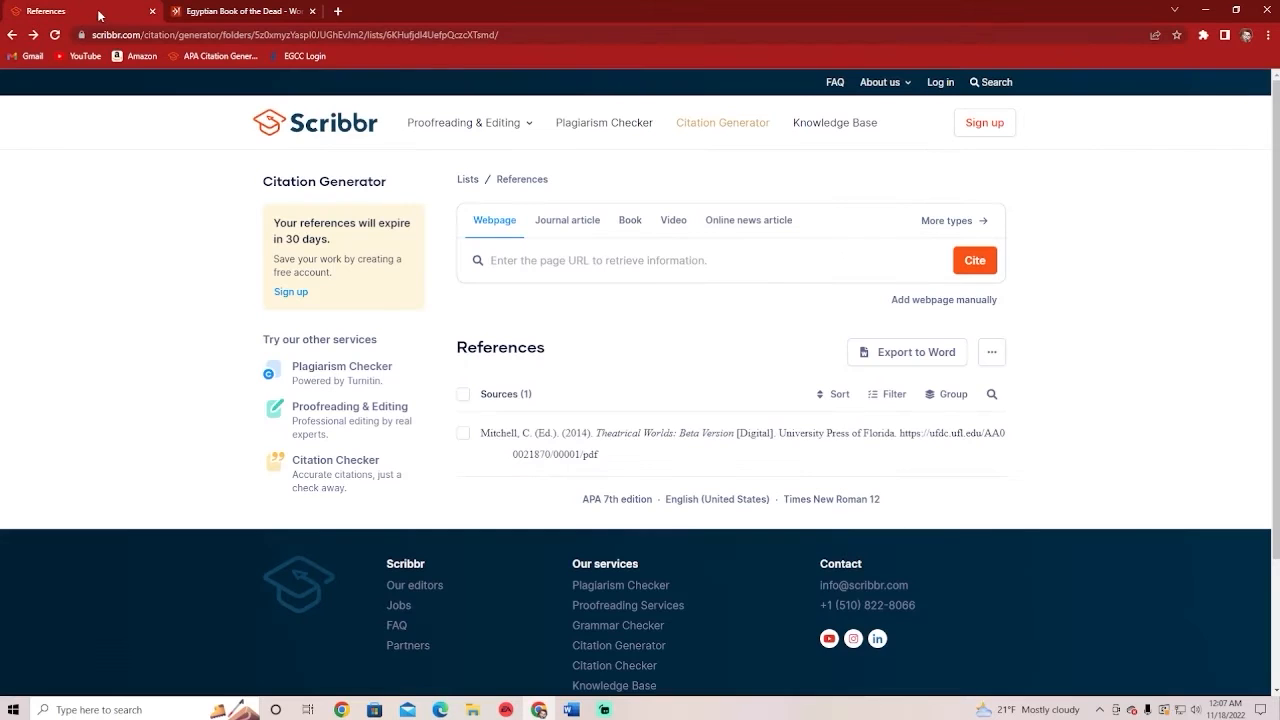
Paste the article URL into the lookup field, cite it, and add the Egyptian Book of the Dead result
{"action": "left_click", "coordinate": [543, 259]}
{"action": "key", "text": "ctrl+v"}
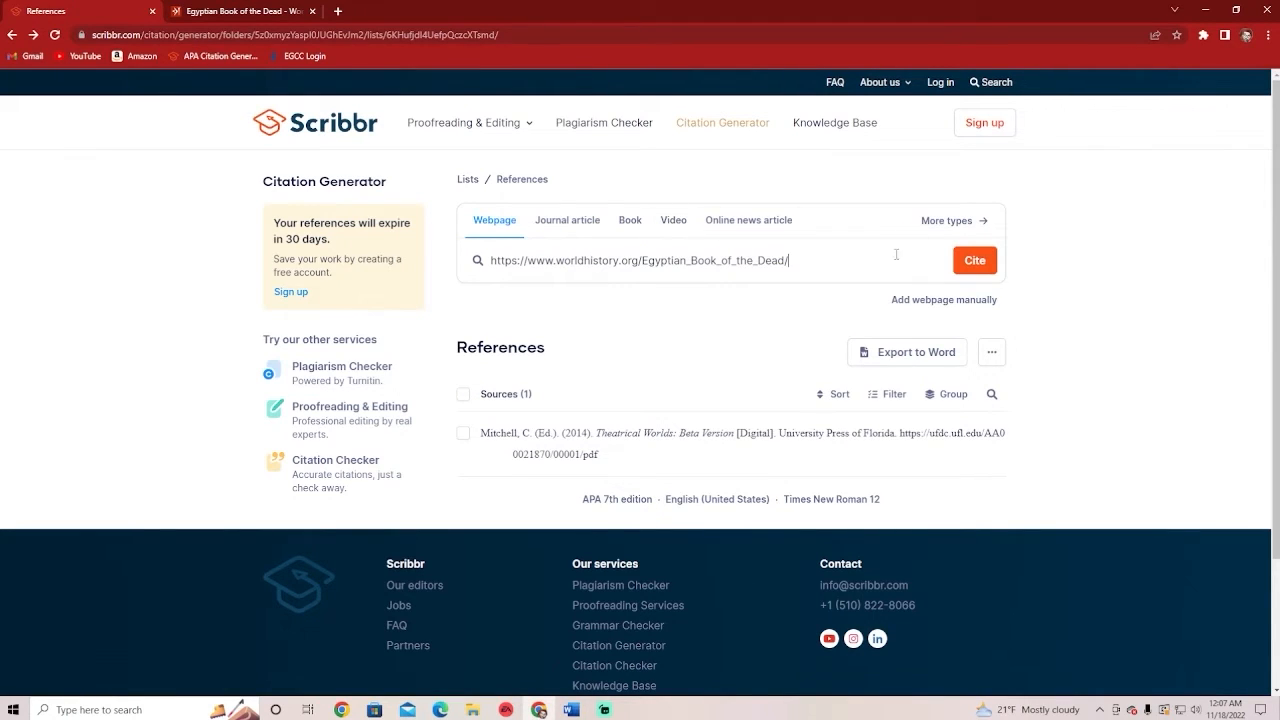
{"action": "left_click", "coordinate": [972, 266]}
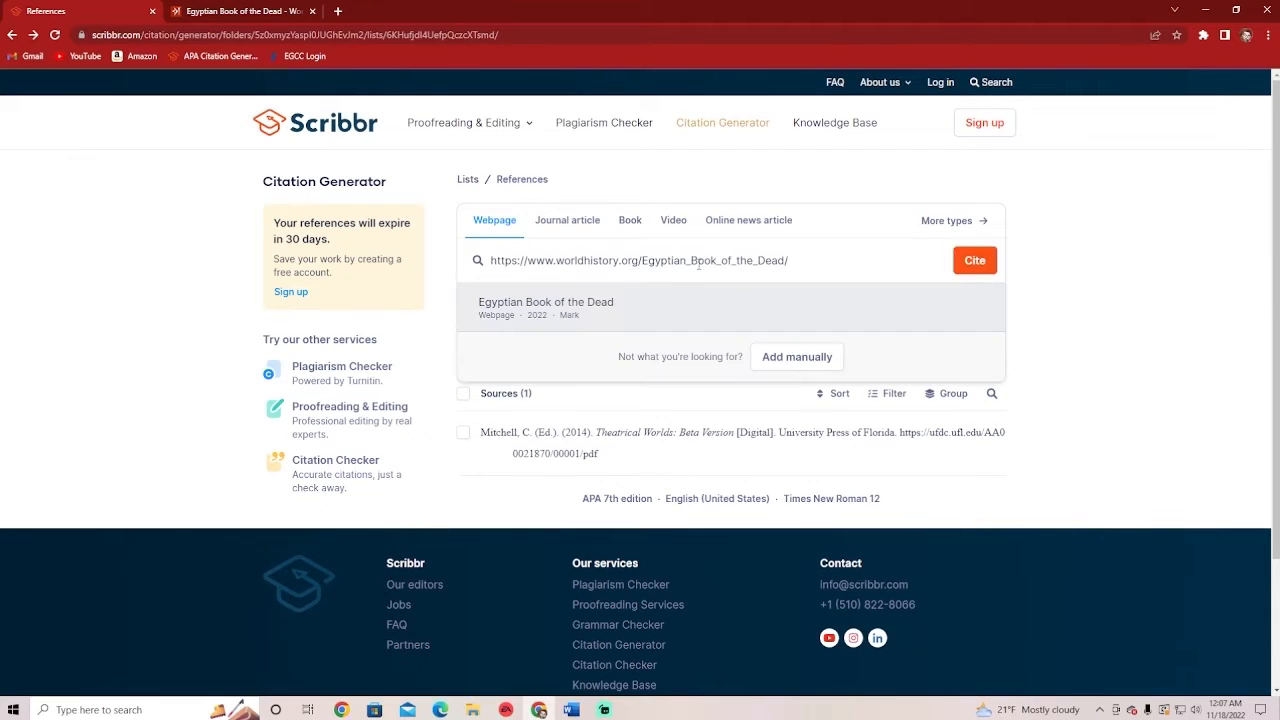
{"action": "left_click", "coordinate": [596, 310]}
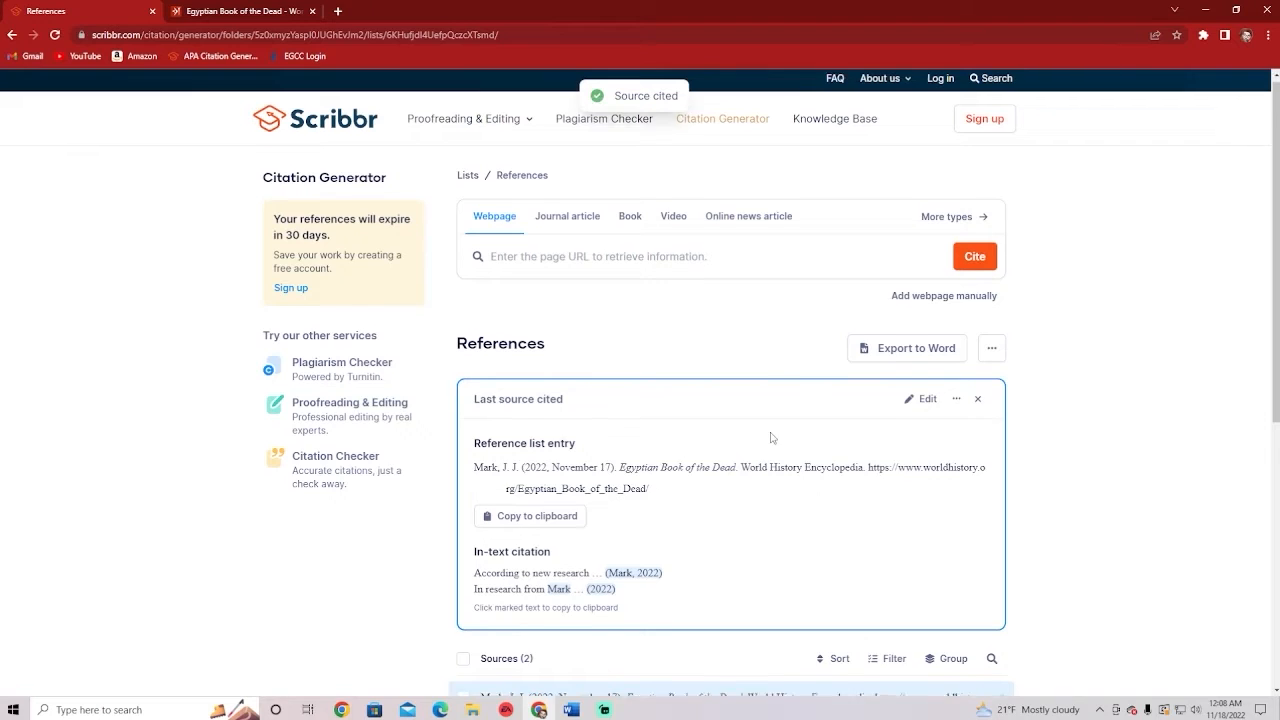
Compare the new Mark, J. J. (2022) citation against the article's page address
{"action": "scroll", "coordinate": [775, 420], "scroll_direction": "down", "scroll_amount": 1}
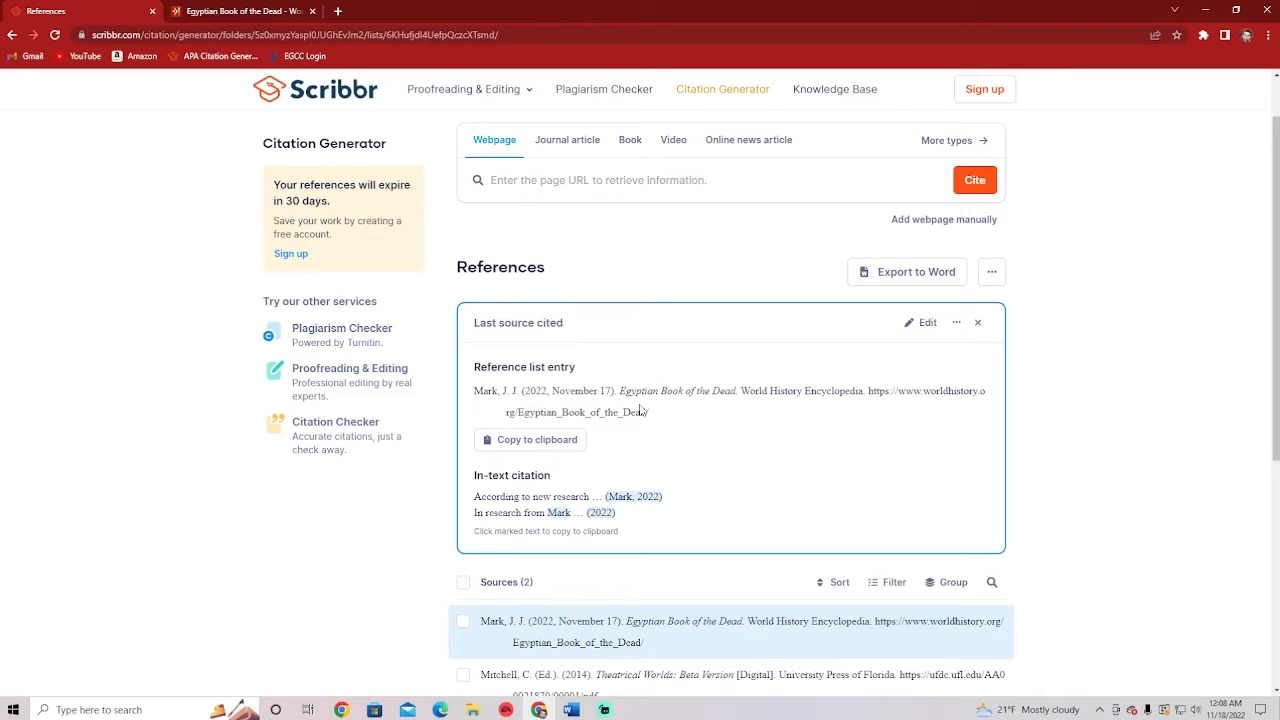
{"action": "left_click", "coordinate": [278, 8]}
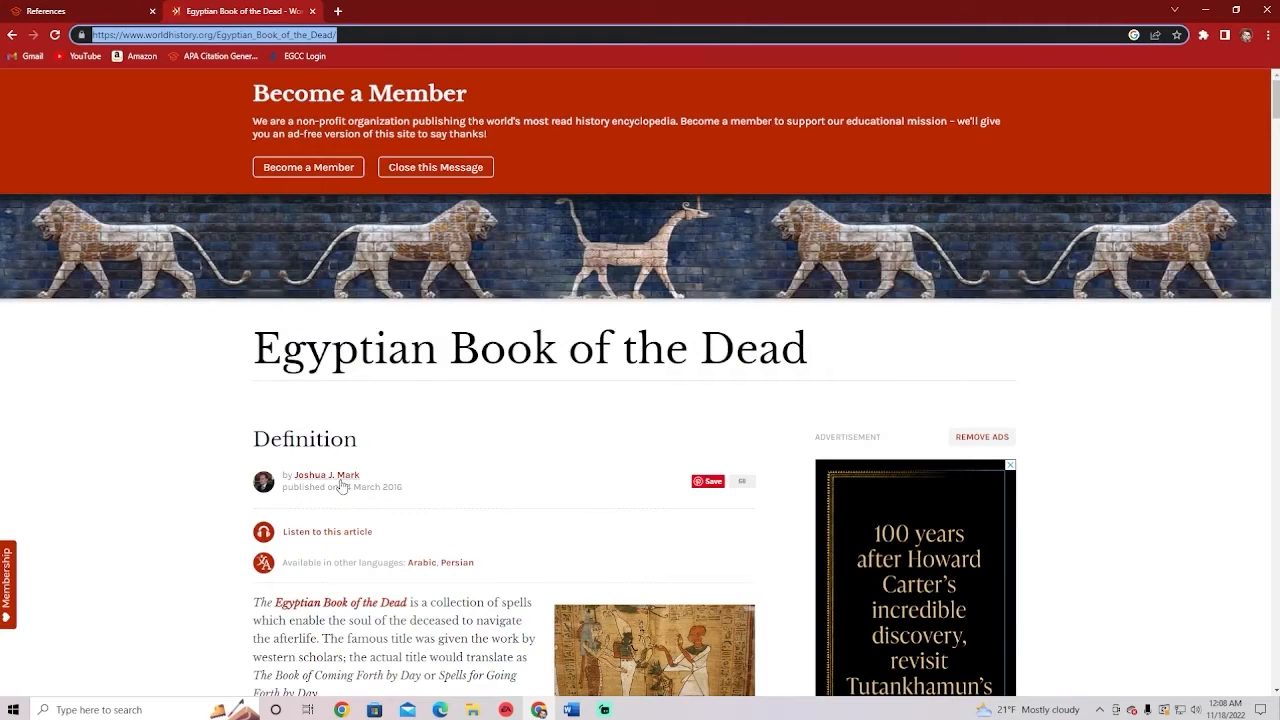
{"action": "left_click", "coordinate": [101, 40]}
{"action": "left_click", "coordinate": [92, 9]}
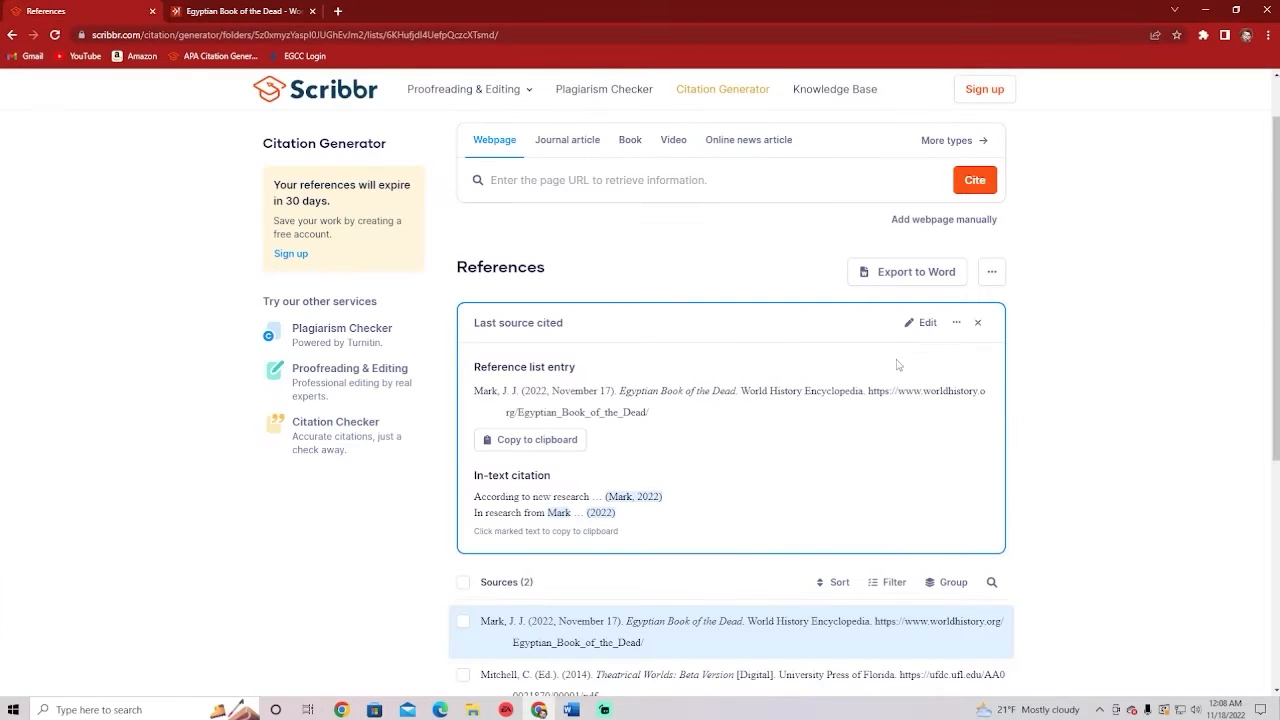
Open the new citation for editing and remove the empty extra contributor
{"action": "left_click", "coordinate": [921, 323]}
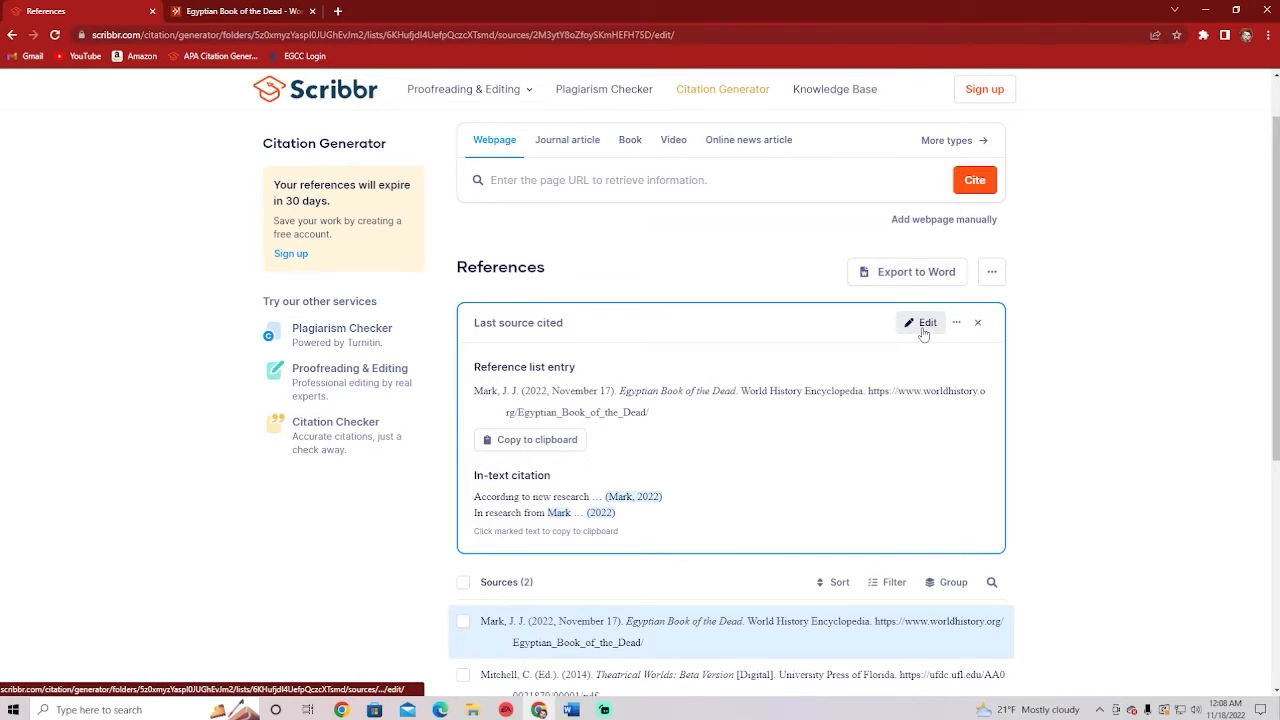
{"action": "scroll", "coordinate": [795, 425], "scroll_direction": "down", "scroll_amount": 1}
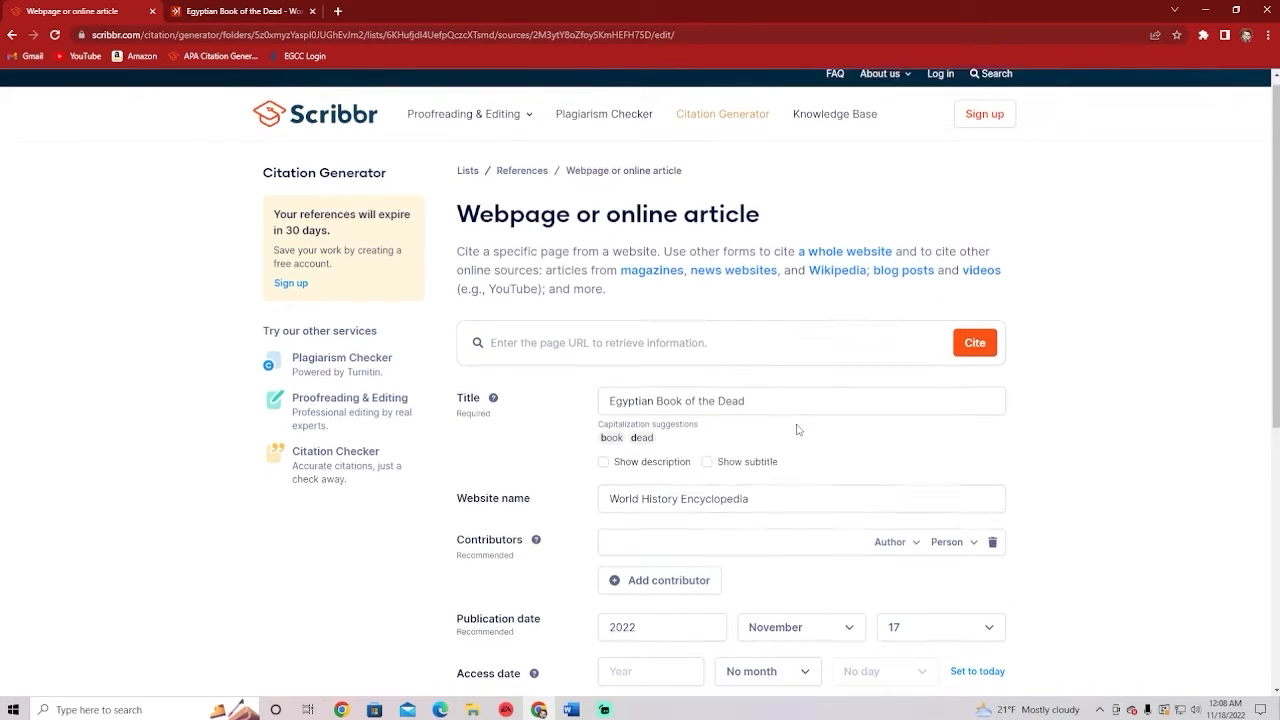
{"action": "scroll", "coordinate": [705, 490], "scroll_direction": "down", "scroll_amount": 1}
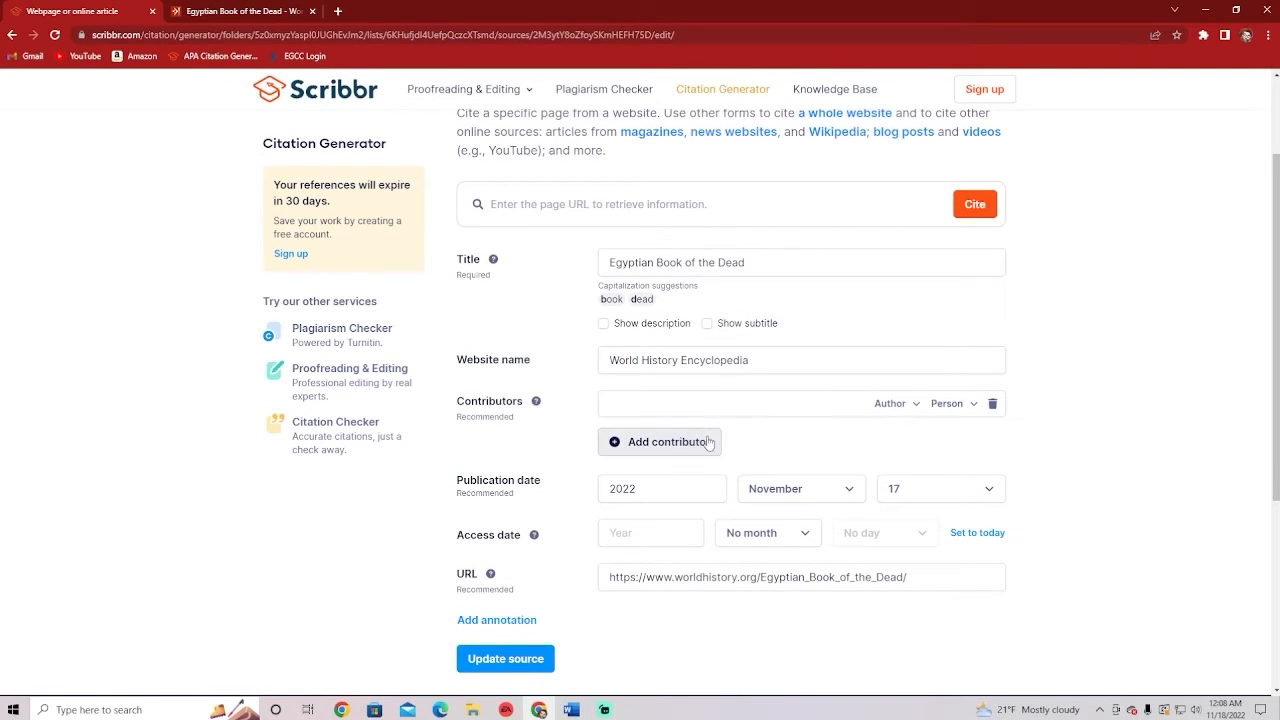
{"action": "left_click", "coordinate": [661, 443]}
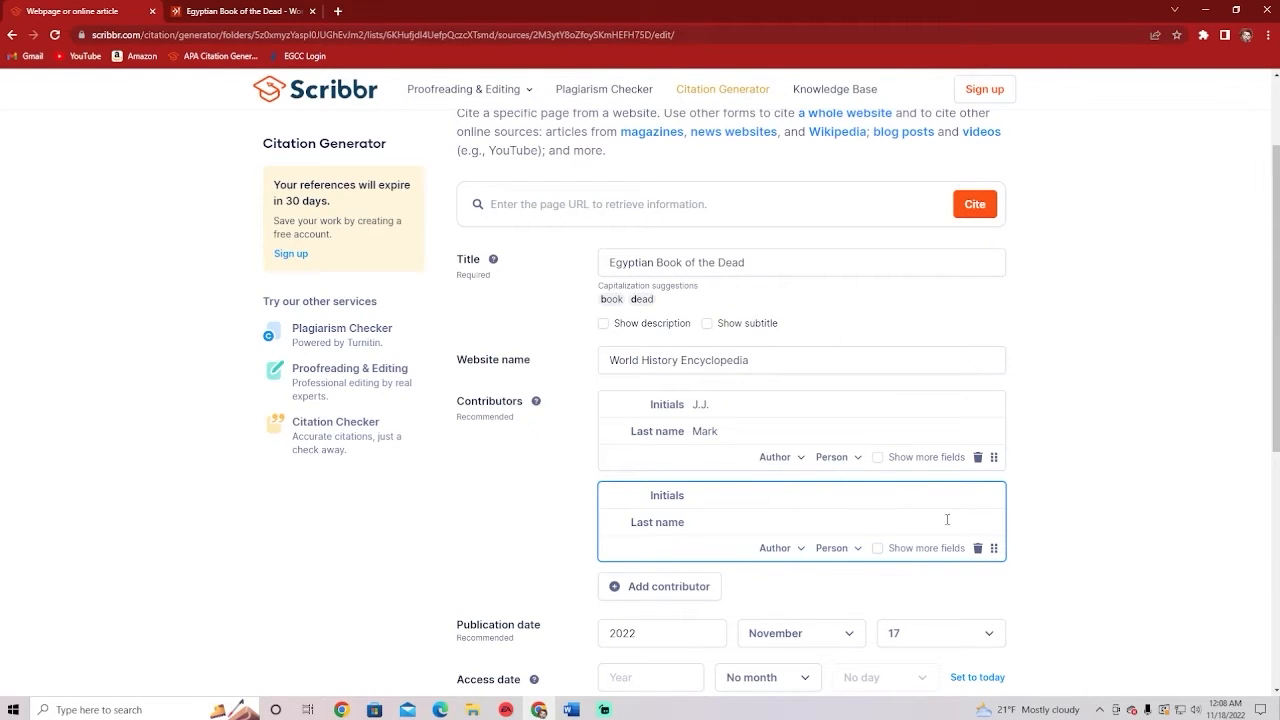
{"action": "left_click", "coordinate": [978, 549]}
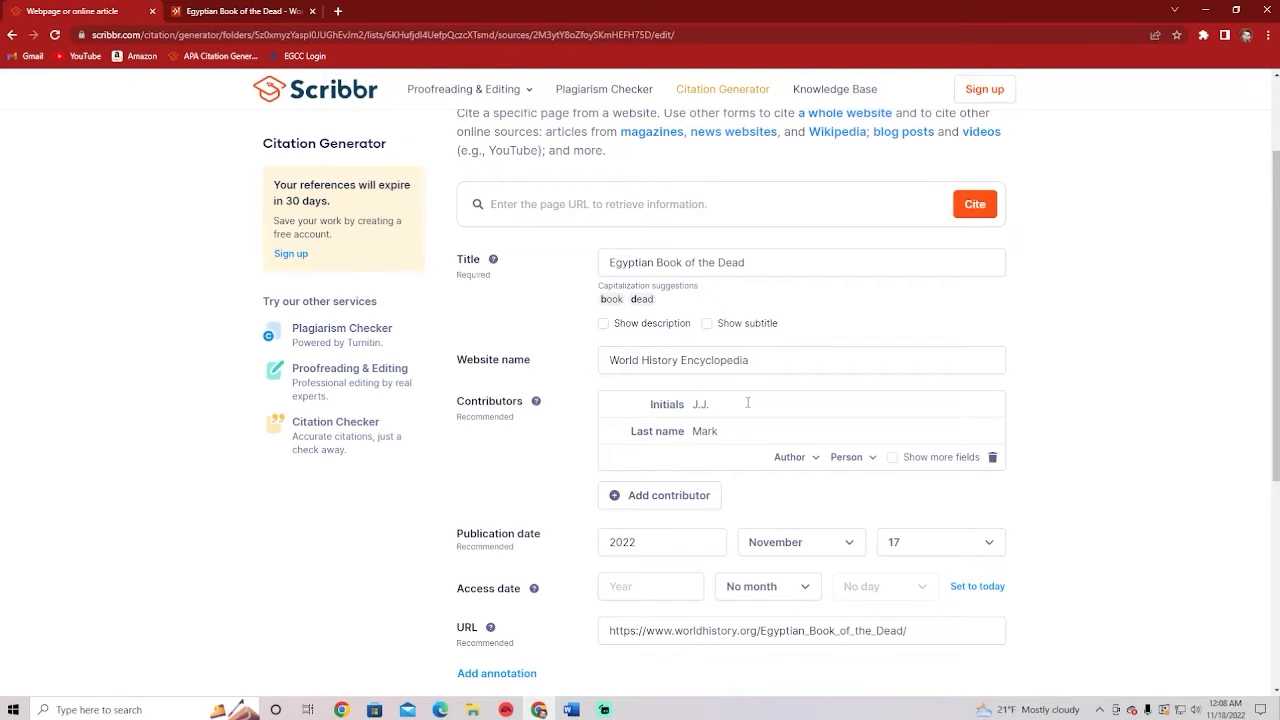
Make the author the organization 'Center for Disease Control' and update the source
{"action": "left_click", "coordinate": [850, 457]}
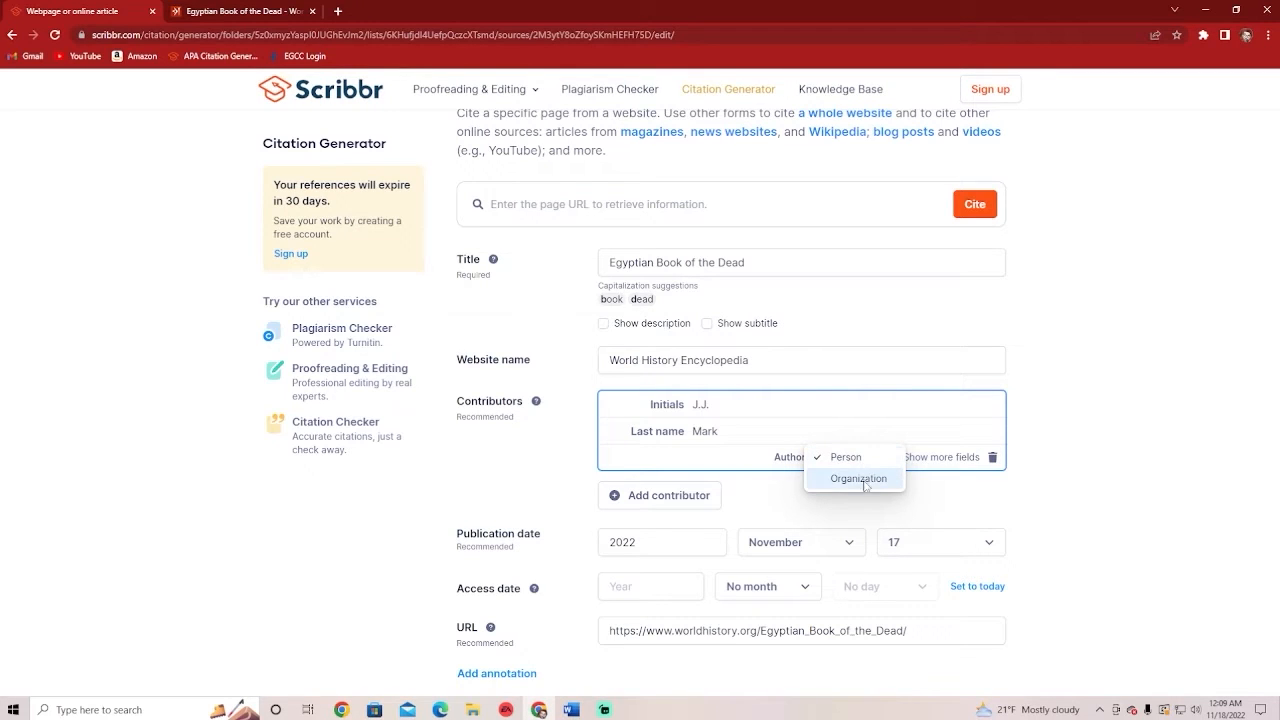
{"action": "left_click", "coordinate": [862, 479]}
{"action": "type", "text": "C"}
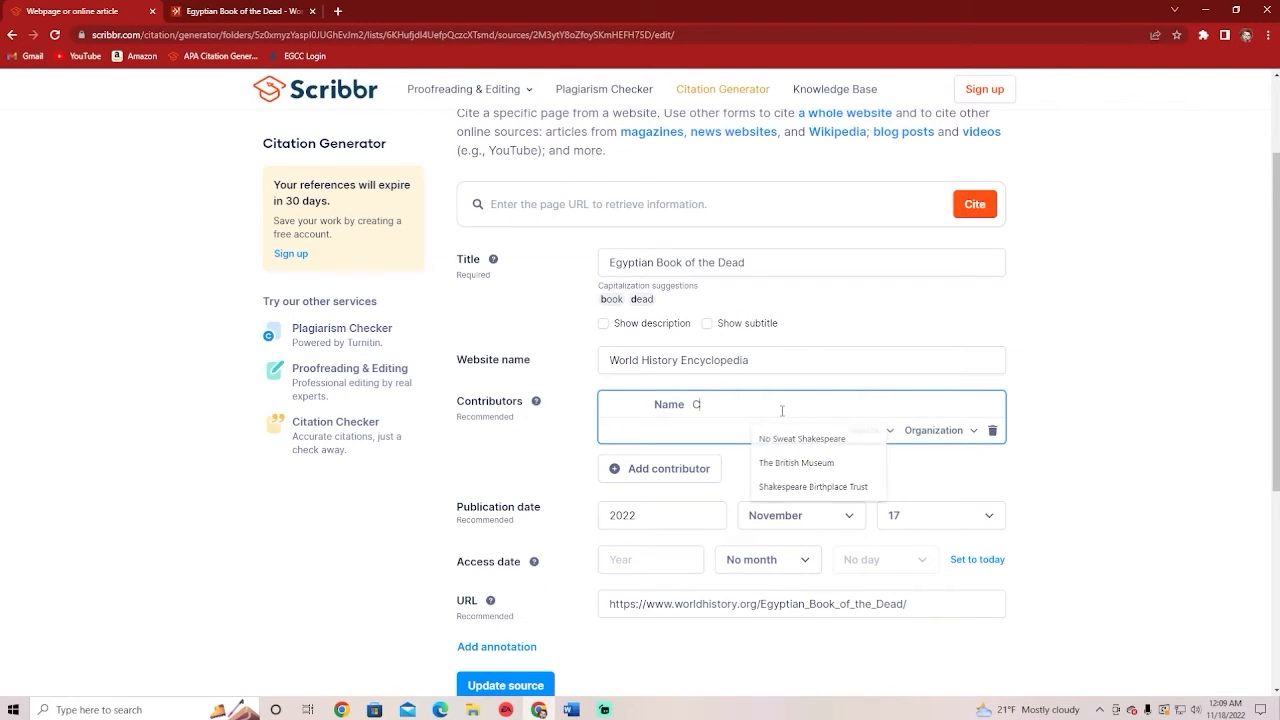
{"action": "type", "text": "enter for Dis"}
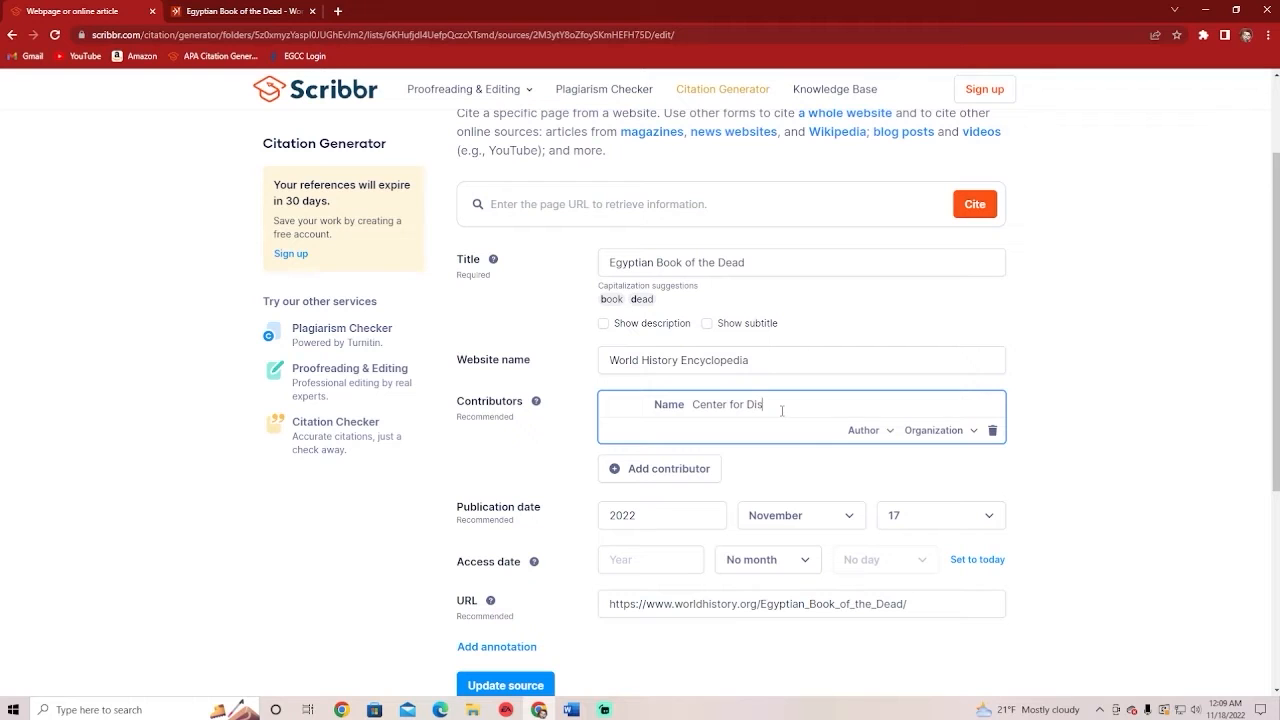
{"action": "type", "text": "ease Control"}
{"action": "scroll", "coordinate": [597, 583], "scroll_direction": "down", "scroll_amount": 1}
{"action": "left_click", "coordinate": [508, 617]}
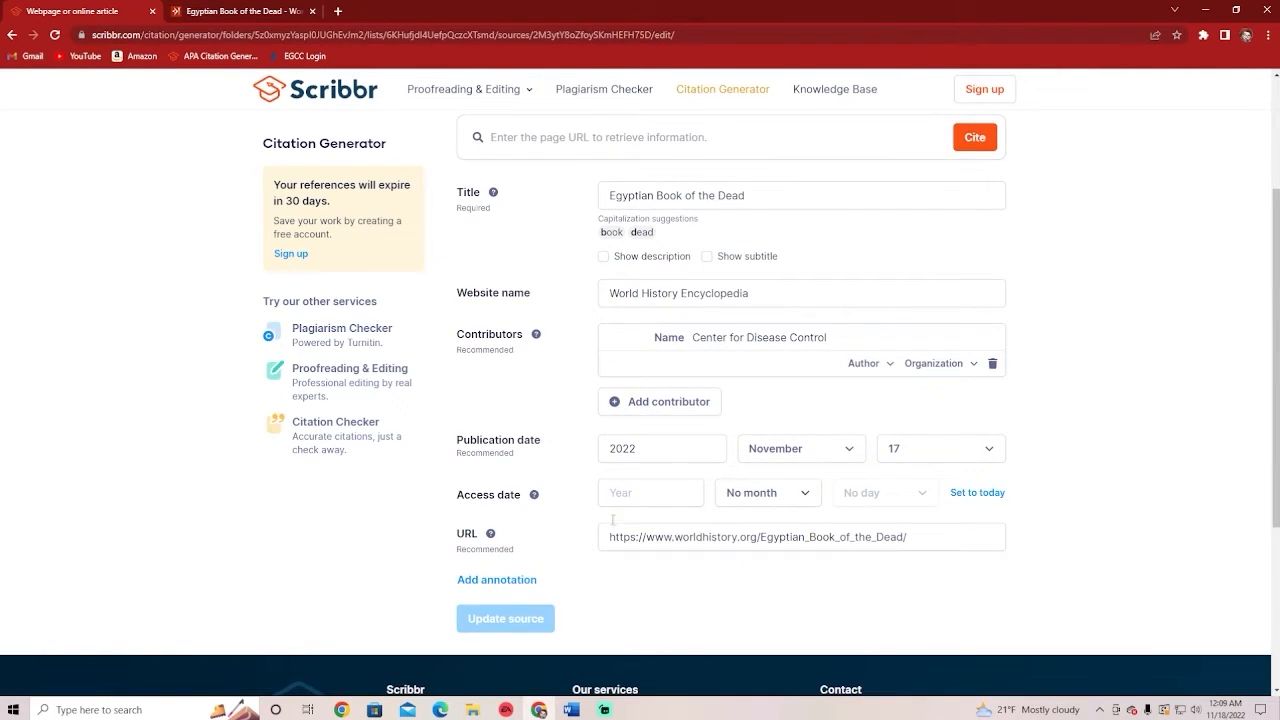
{"action": "left_click_drag", "start_coordinate": [480, 471], "coordinate": [587, 481]}
{"action": "left_click", "coordinate": [586, 482]}
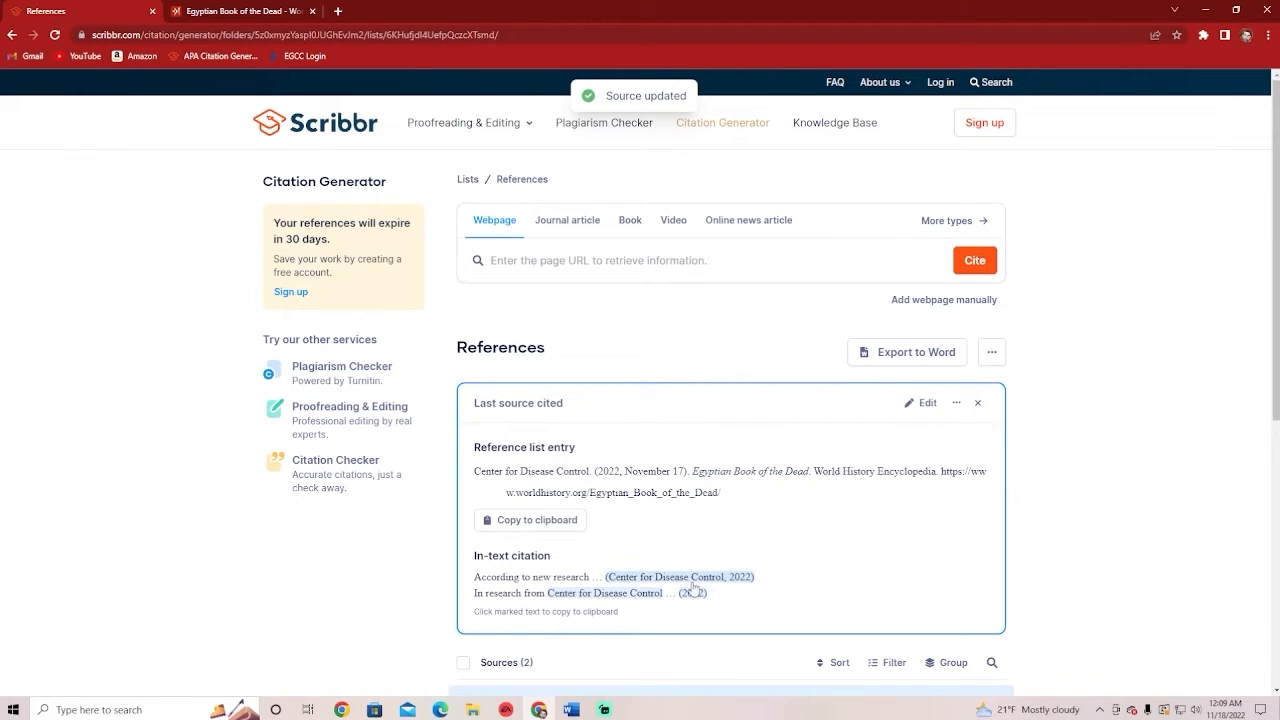
Reopen the Egyptian Book of the Dead source and delete its 'Center for Disease Control' author name
{"action": "left_click", "coordinate": [922, 403]}
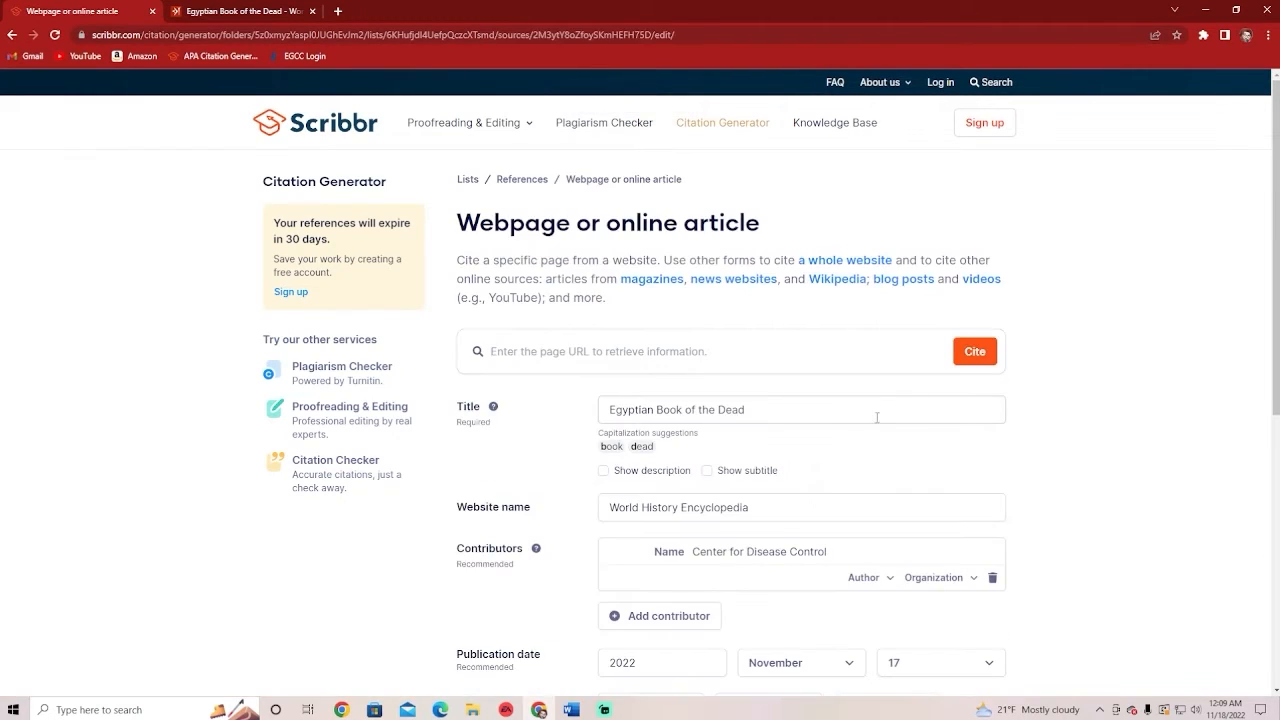
{"action": "scroll", "coordinate": [817, 504], "scroll_direction": "down", "scroll_amount": 1}
{"action": "scroll", "coordinate": [817, 504], "scroll_direction": "down", "scroll_amount": 1}
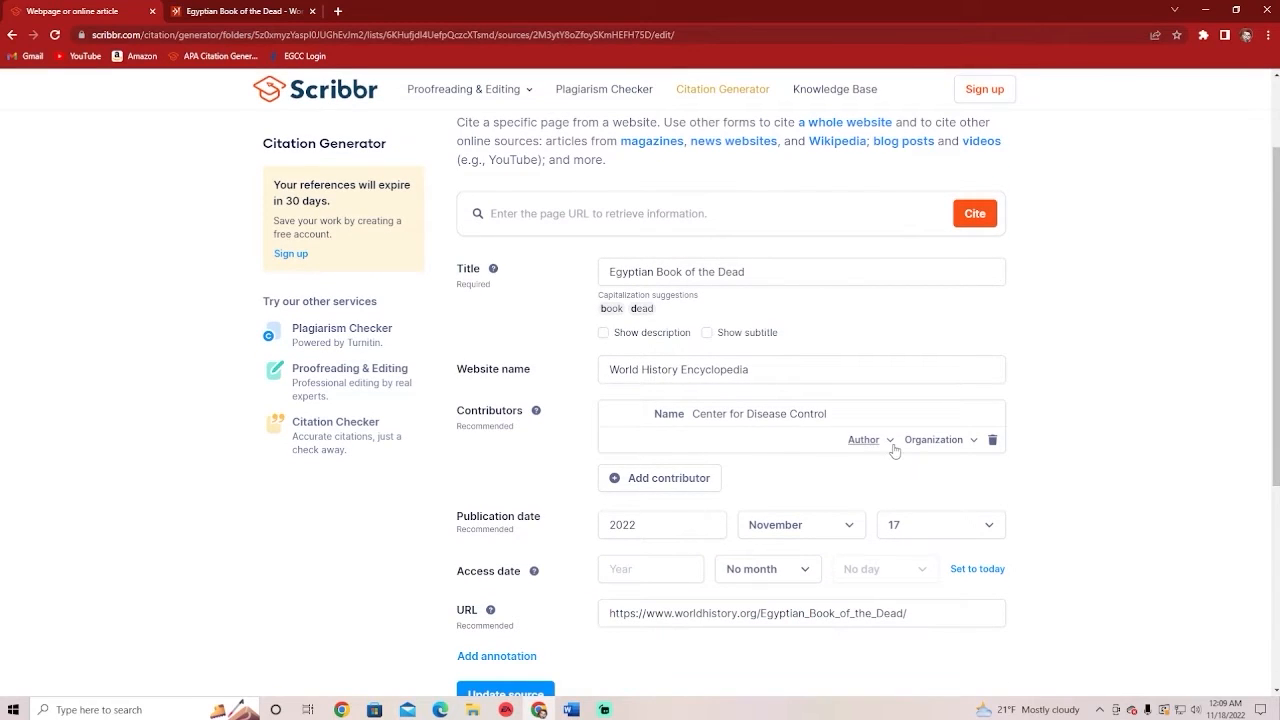
{"action": "left_click", "coordinate": [892, 446]}
{"action": "left_click", "coordinate": [892, 446]}
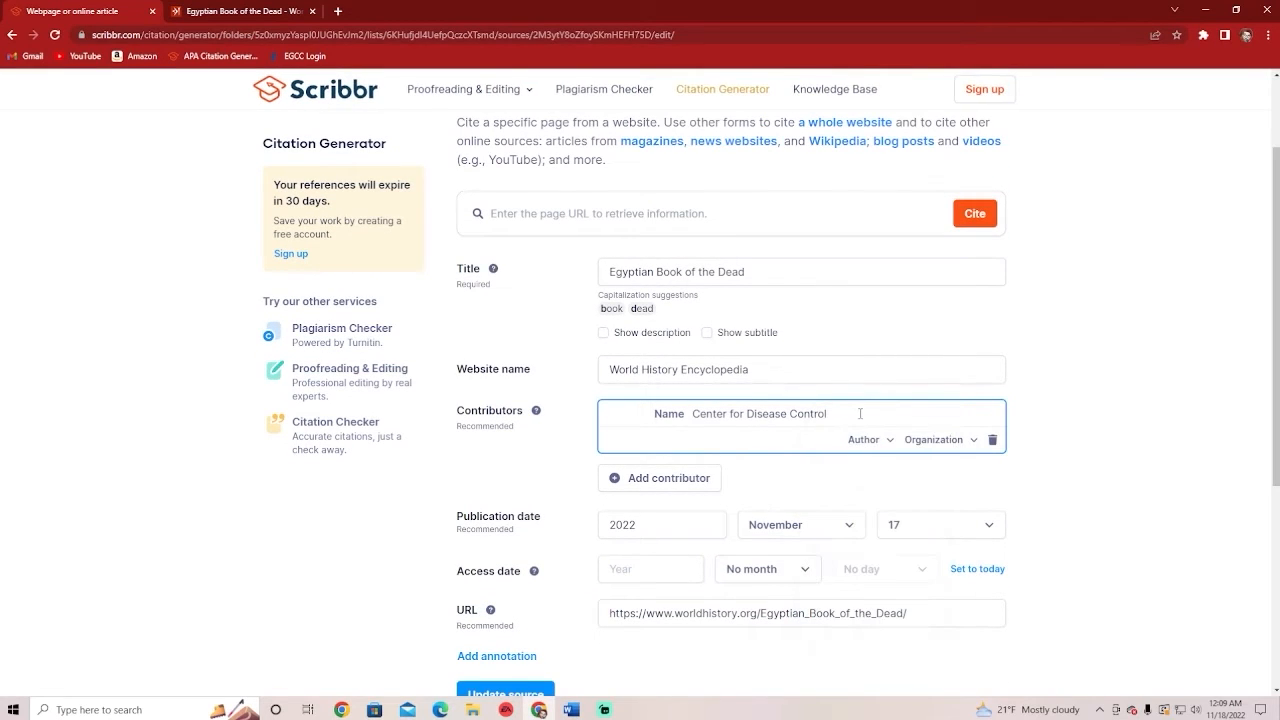
{"action": "left_click_drag", "start_coordinate": [882, 419], "coordinate": [603, 416]}
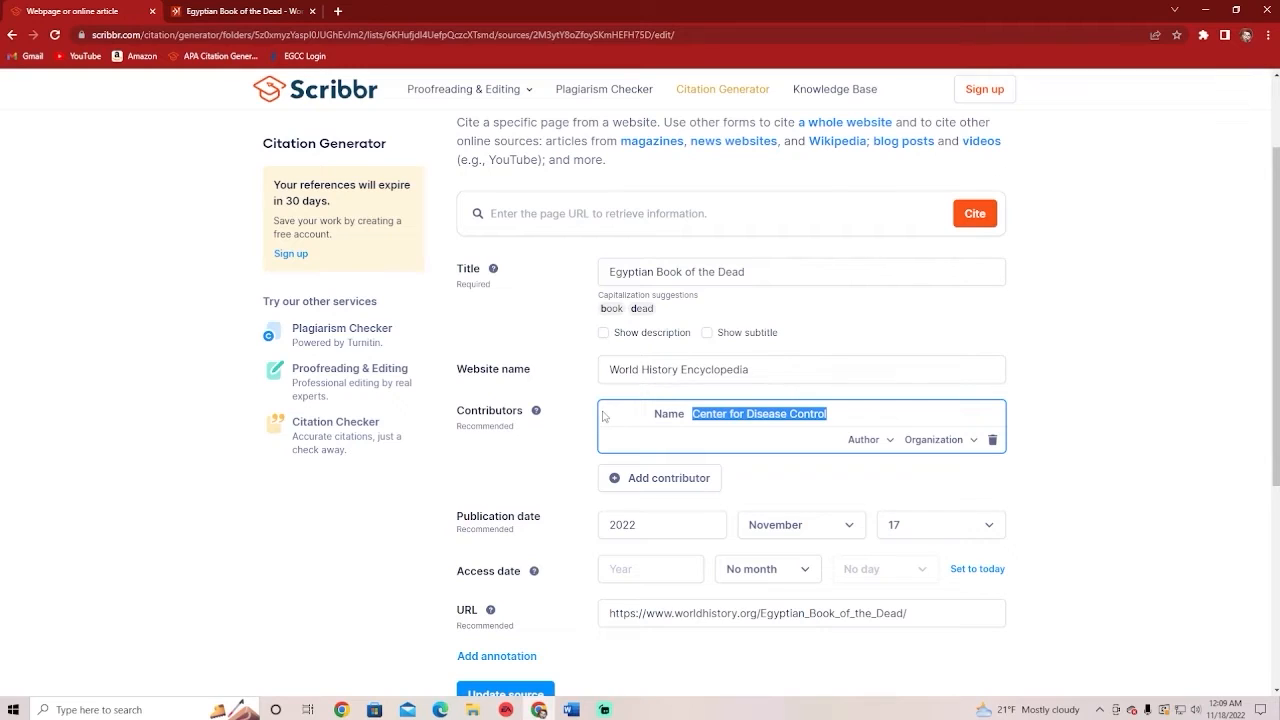
{"action": "key", "text": "BackSpace"}
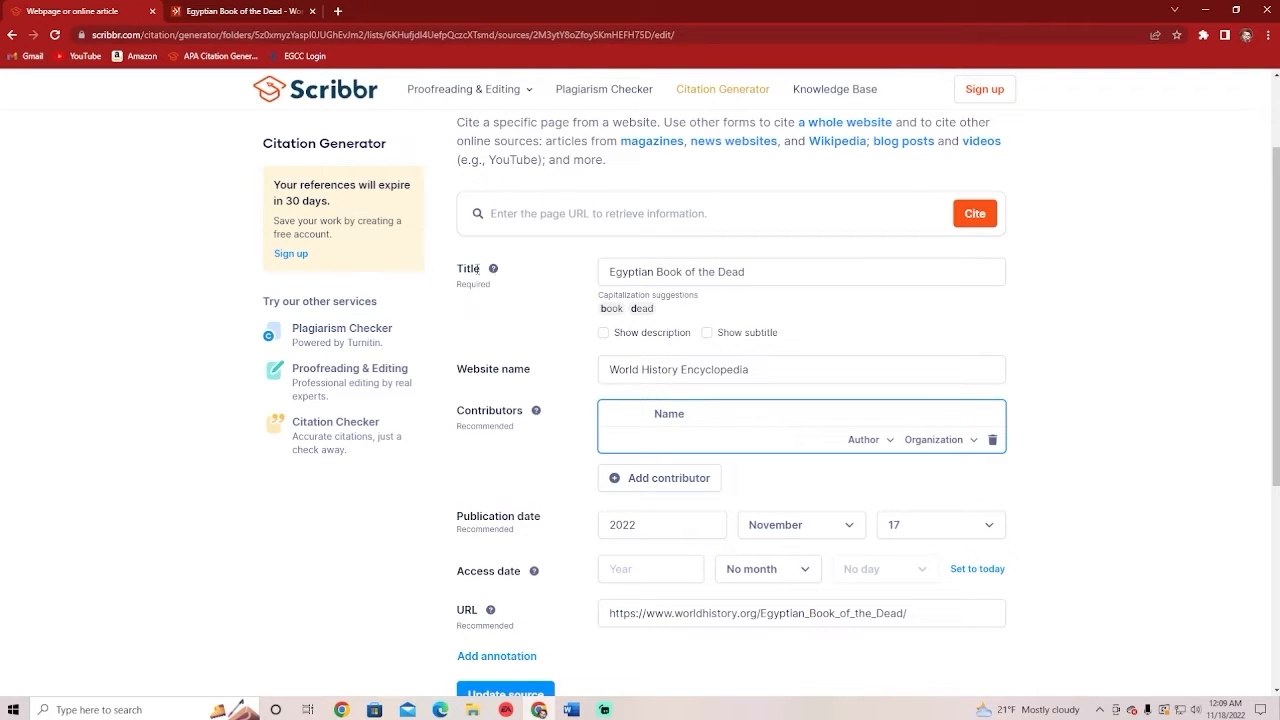
Compare the Egyptian Book of the Dead article title, dismiss its membership banner, then return to Scribbr
{"action": "left_click", "coordinate": [236, 10]}
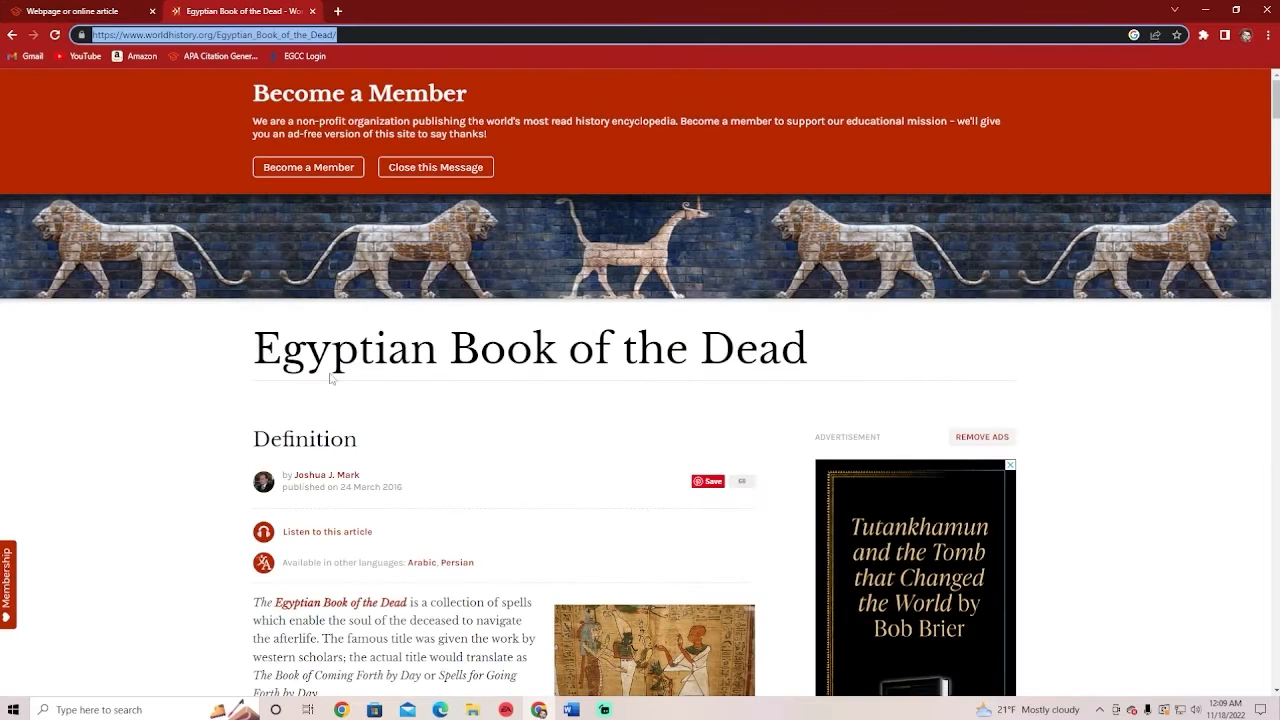
{"action": "left_click_drag", "start_coordinate": [252, 352], "coordinate": [867, 339]}
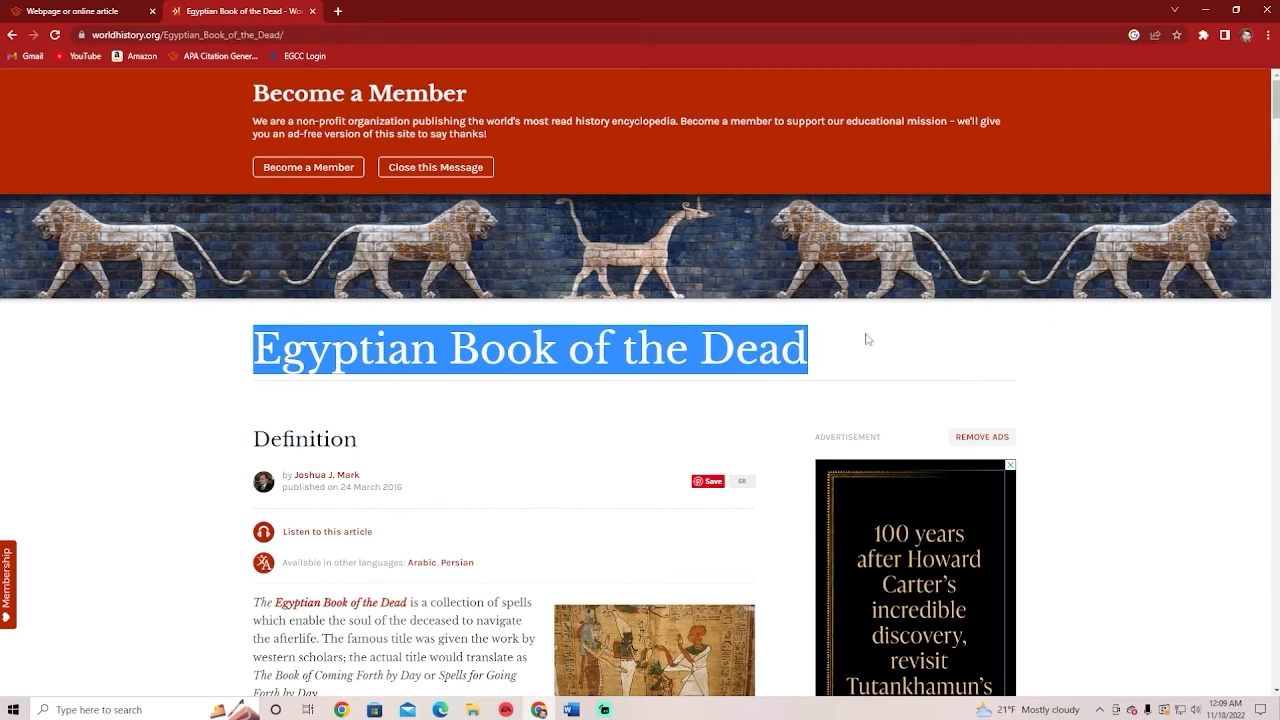
{"action": "left_click", "coordinate": [867, 339]}
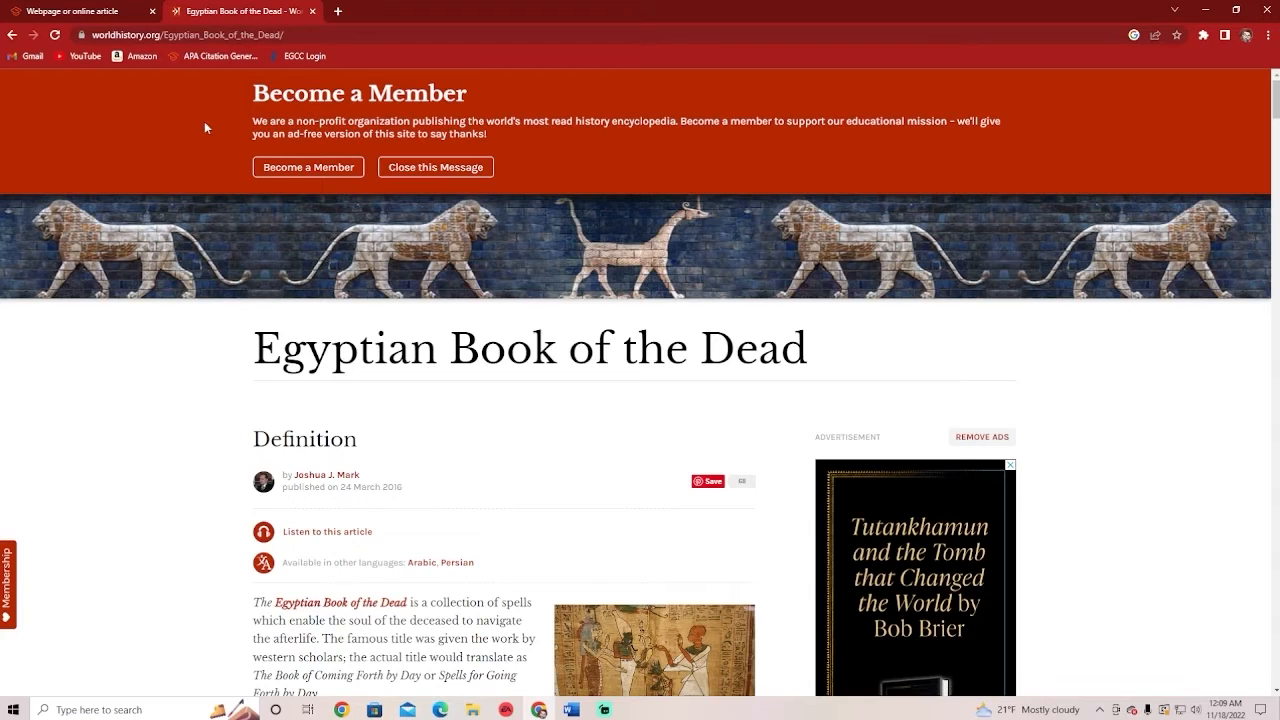
{"action": "left_click", "coordinate": [435, 167]}
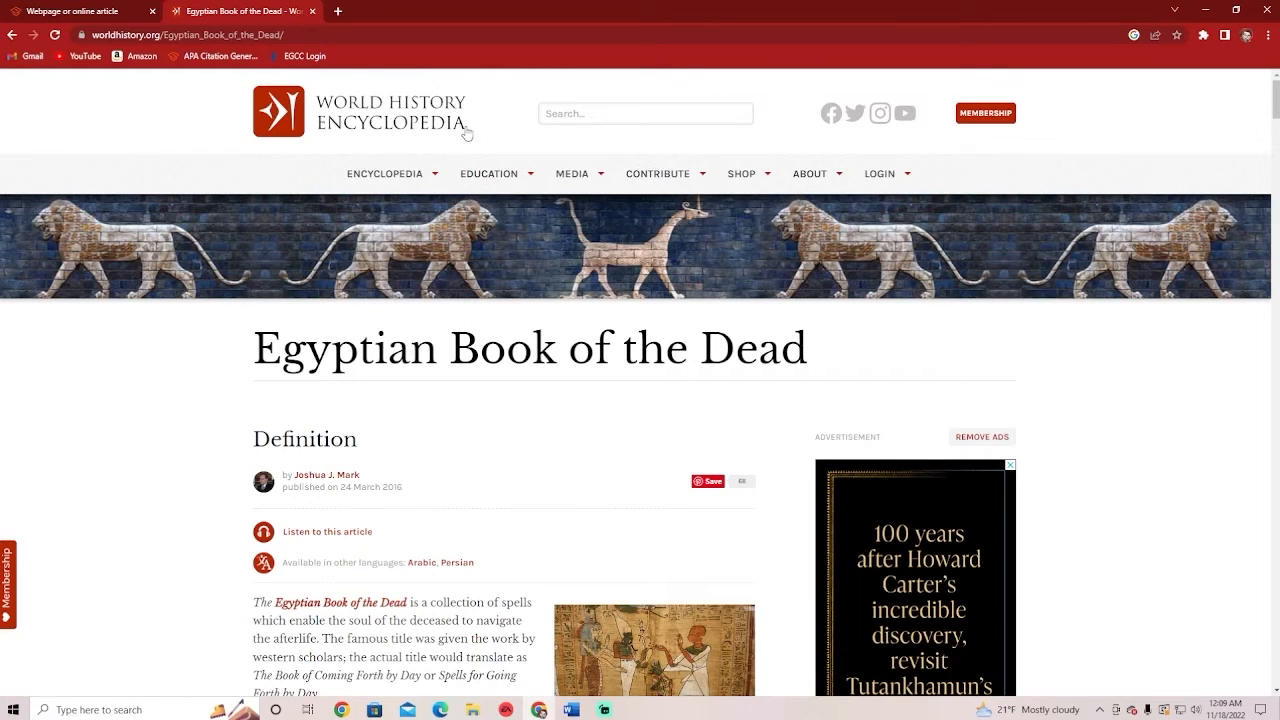
{"action": "left_click_drag", "start_coordinate": [250, 347], "coordinate": [819, 362]}
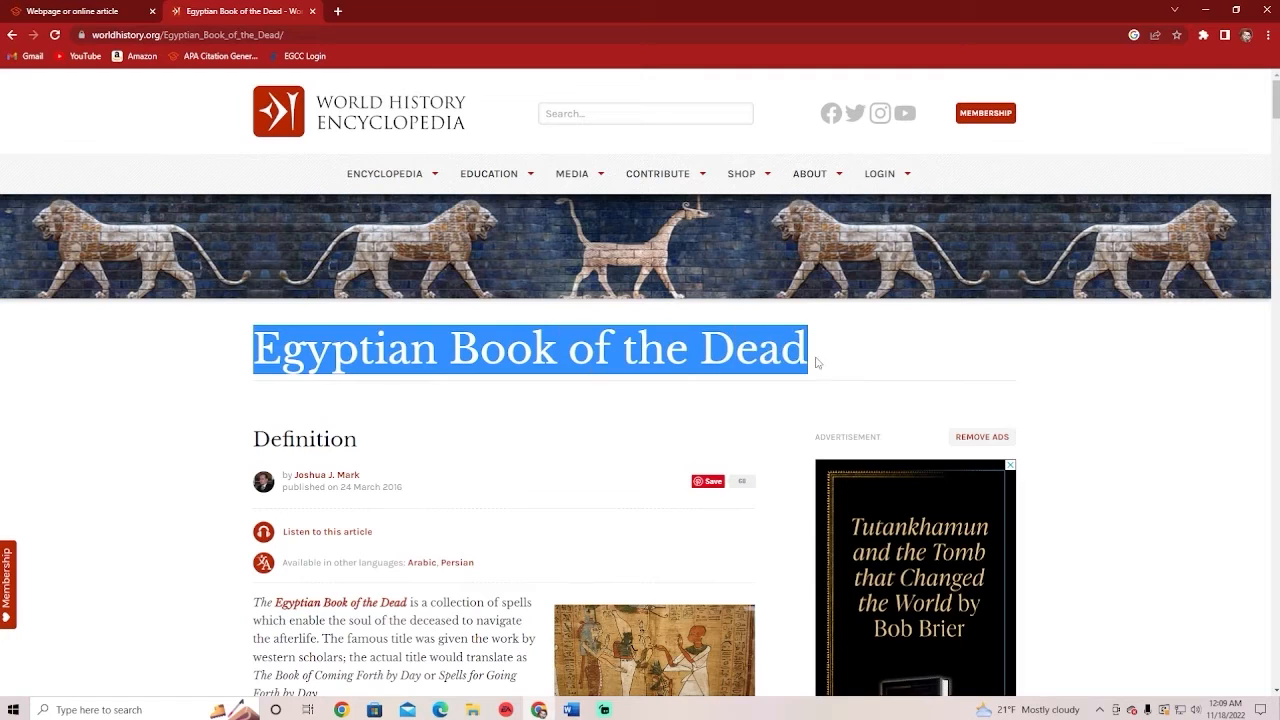
{"action": "left_click", "coordinate": [819, 362]}
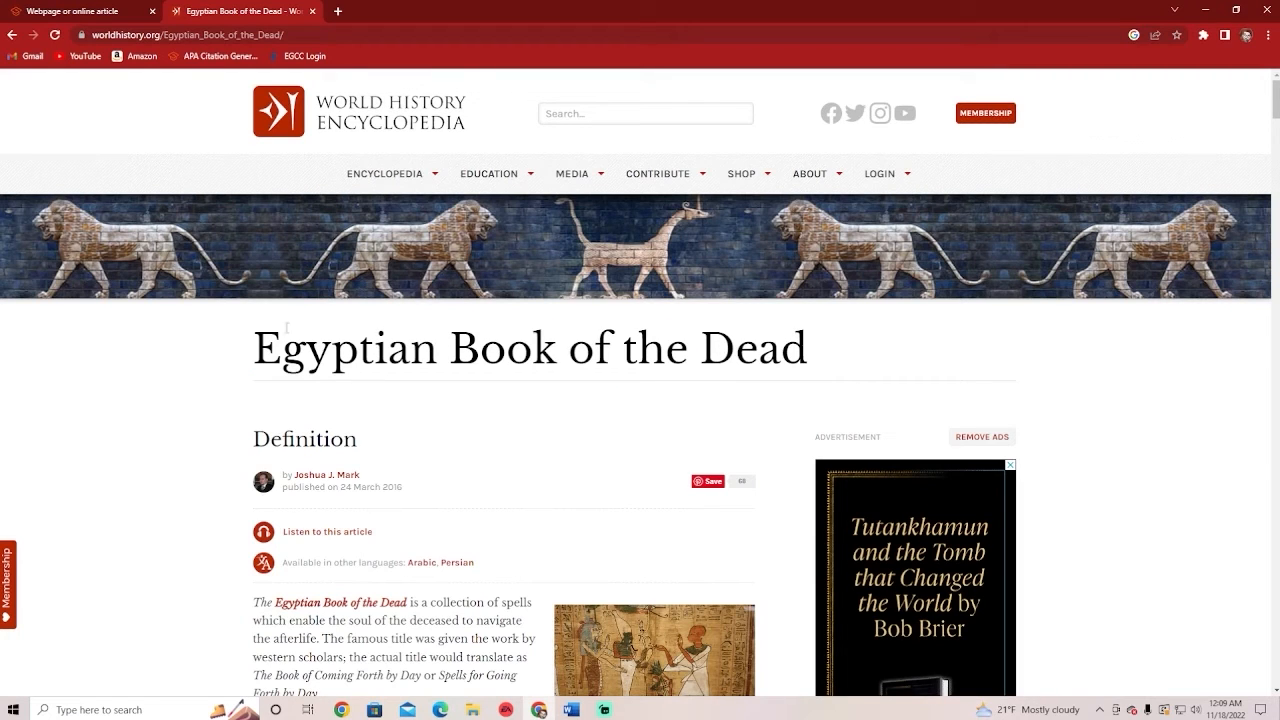
{"action": "left_click", "coordinate": [40, 11]}
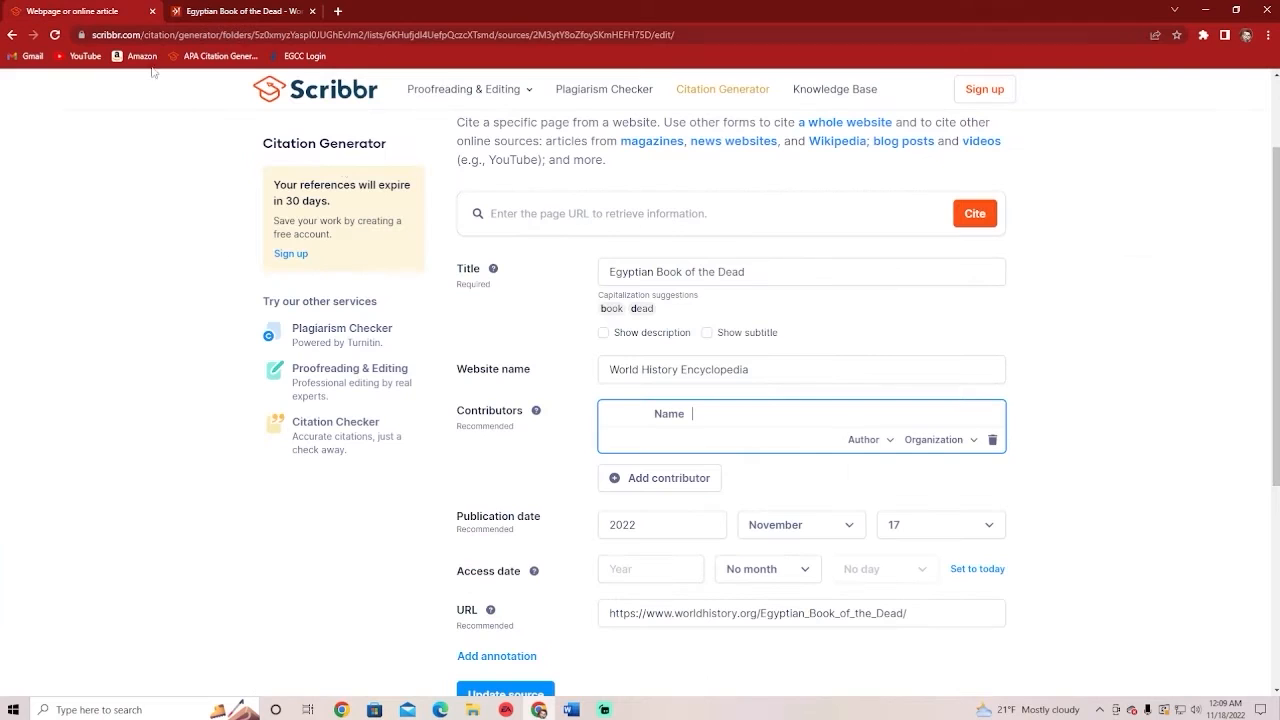
Compare the citation's Title field against the article's title
{"action": "left_click", "coordinate": [494, 270]}
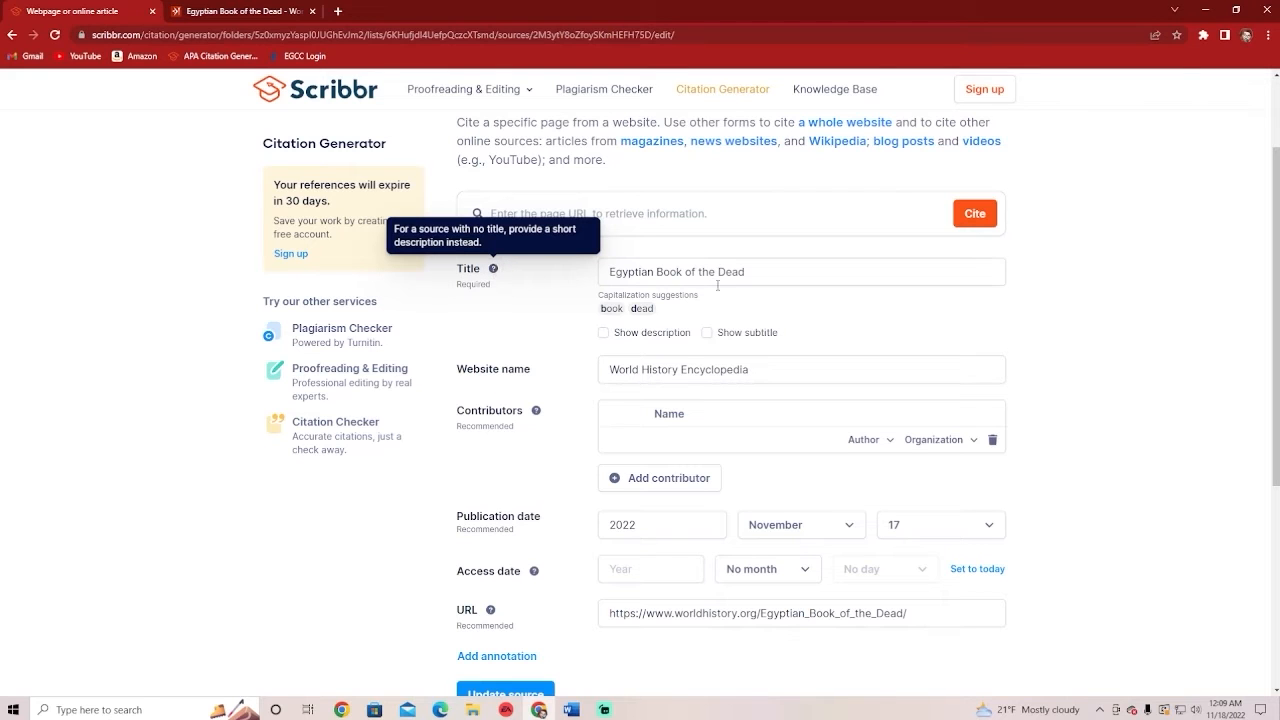
{"action": "left_click", "coordinate": [778, 278]}
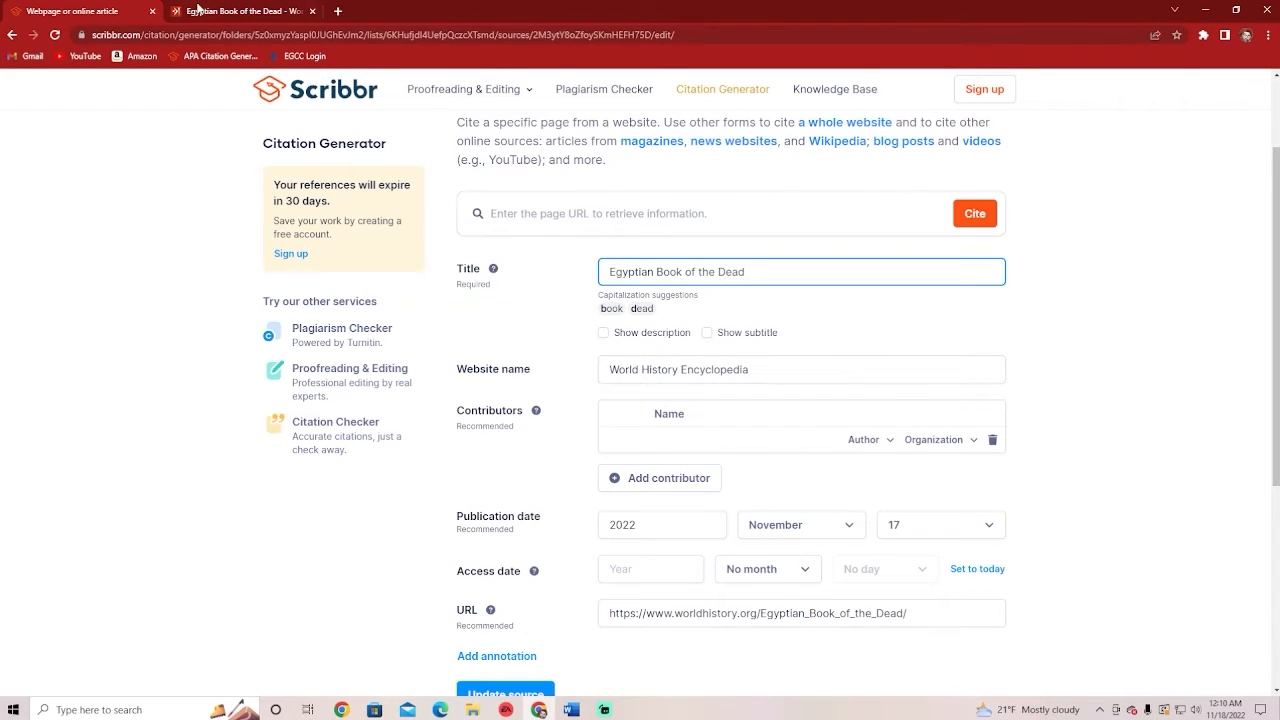
{"action": "left_click", "coordinate": [200, 10]}
{"action": "mouse_move", "coordinate": [385, 173]}
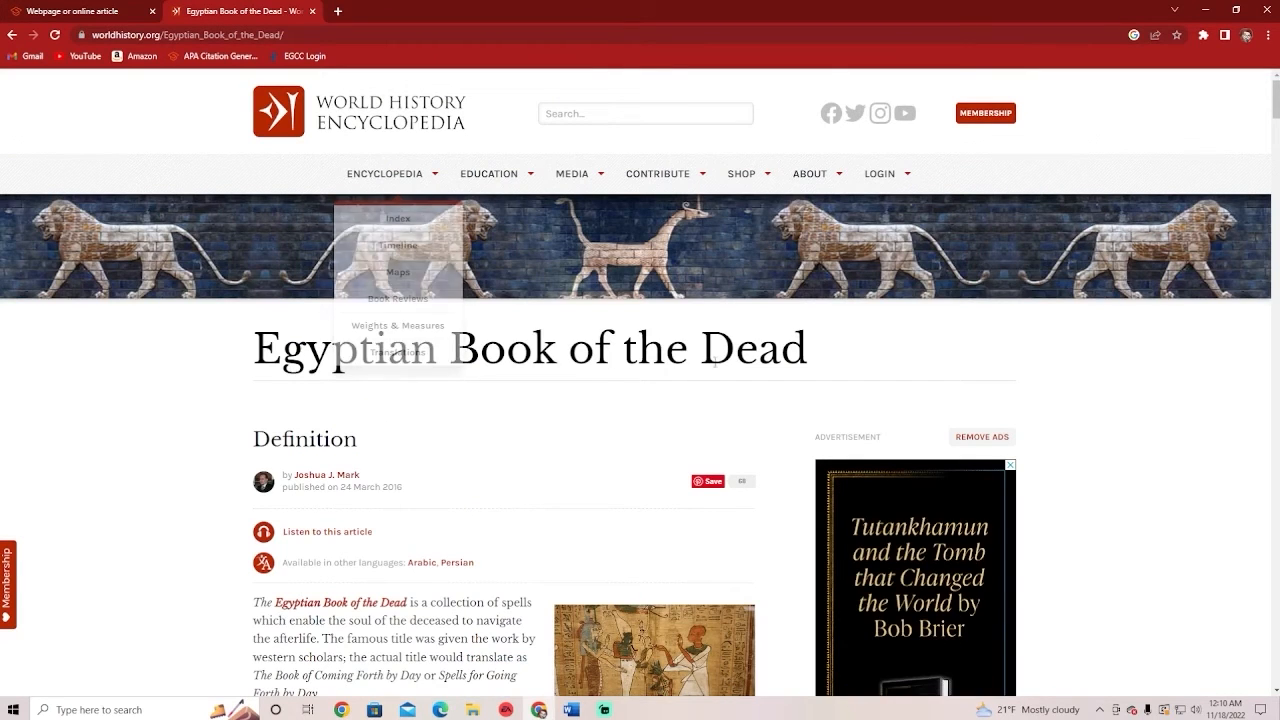
{"action": "left_click", "coordinate": [98, 12]}
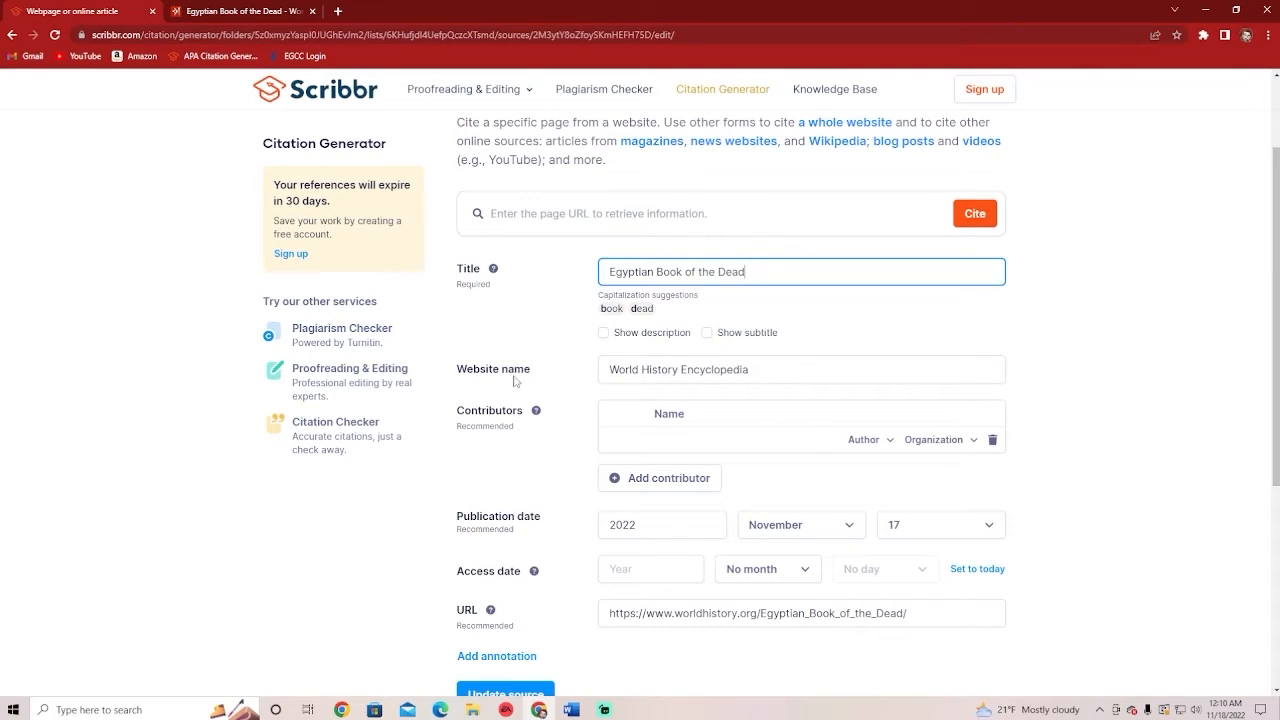
{"action": "left_click", "coordinate": [212, 11]}
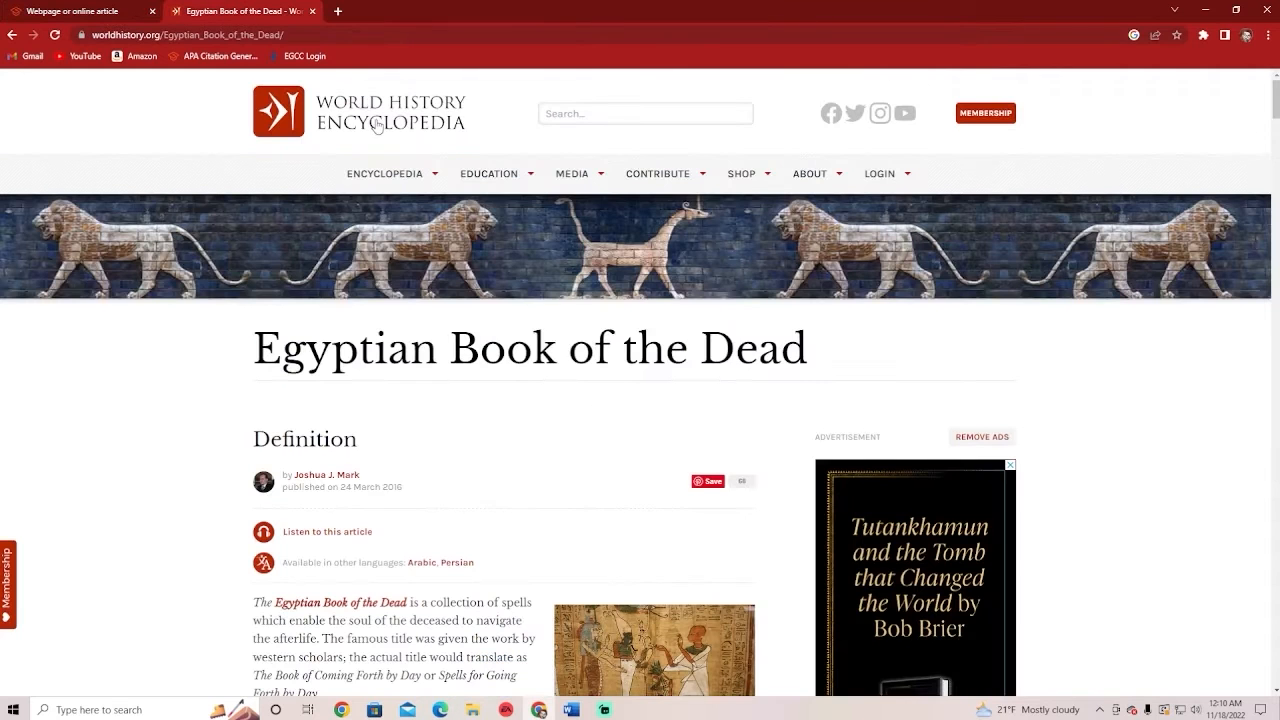
{"action": "left_click", "coordinate": [90, 11]}
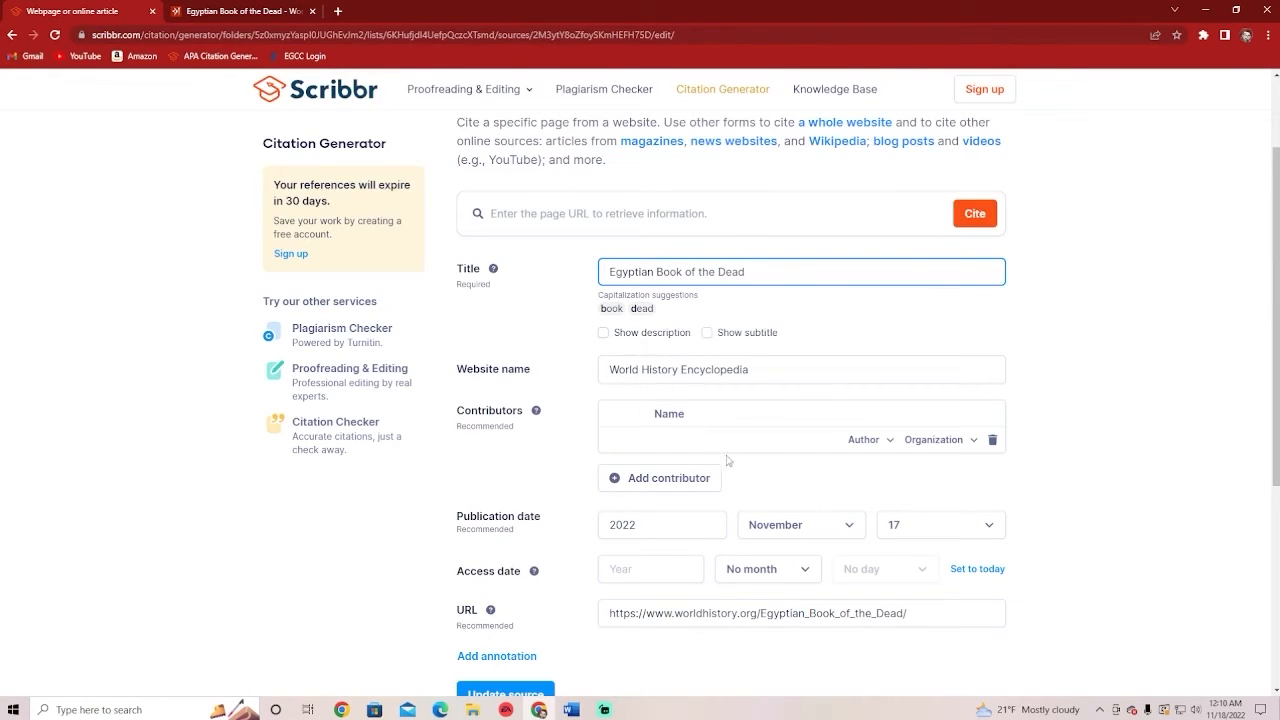
Switch the contributor to Person and enter the author's initials, checked against the article
{"action": "left_click", "coordinate": [782, 413]}
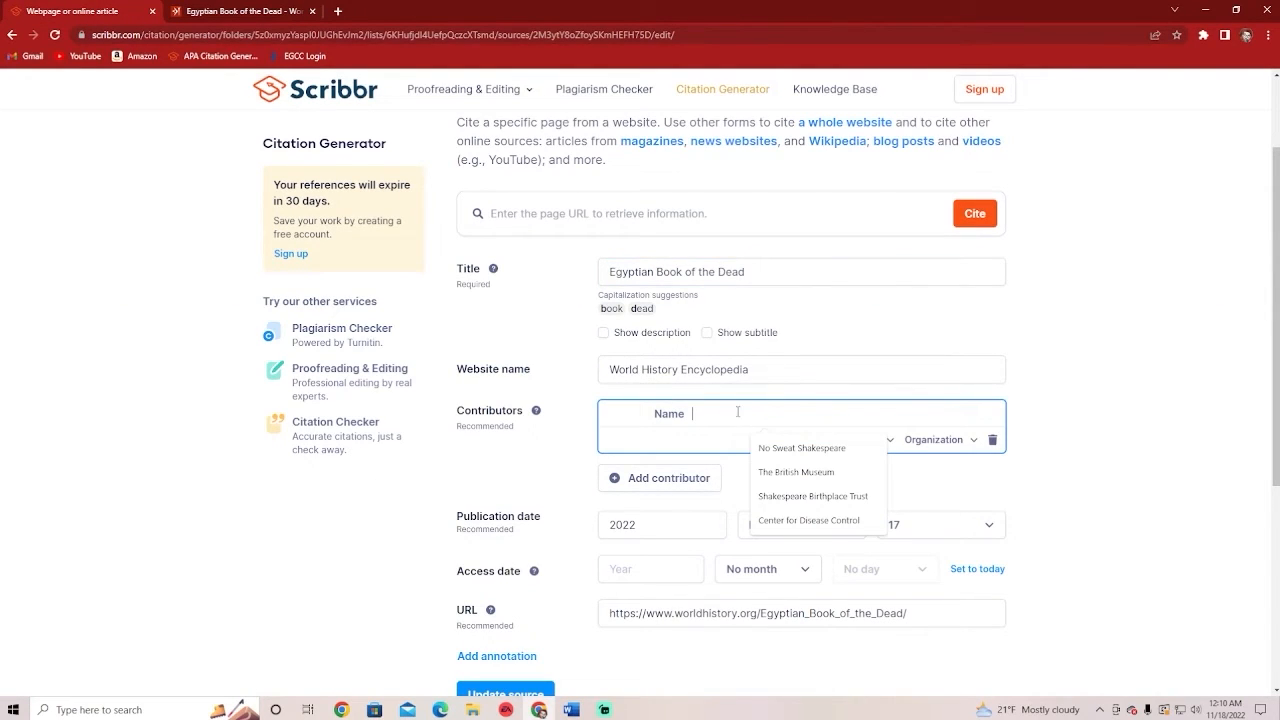
{"action": "type", "text": "J.J."}
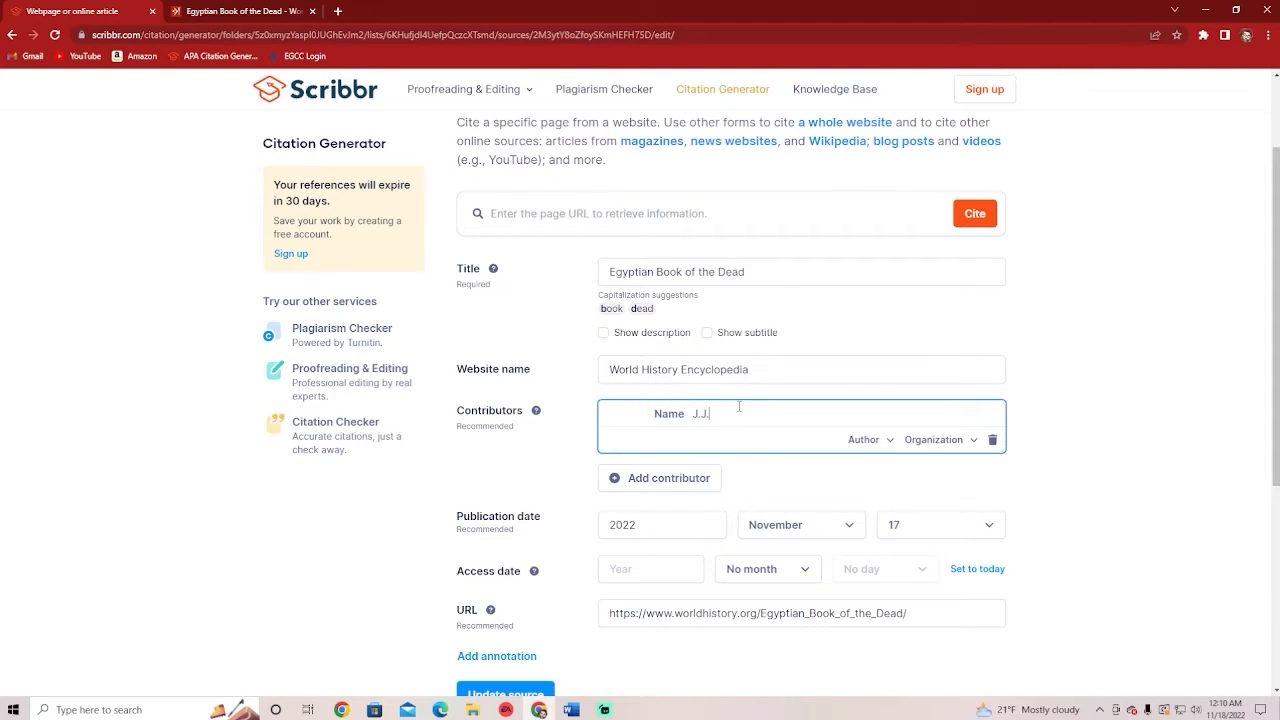
{"action": "left_click", "coordinate": [240, 11]}
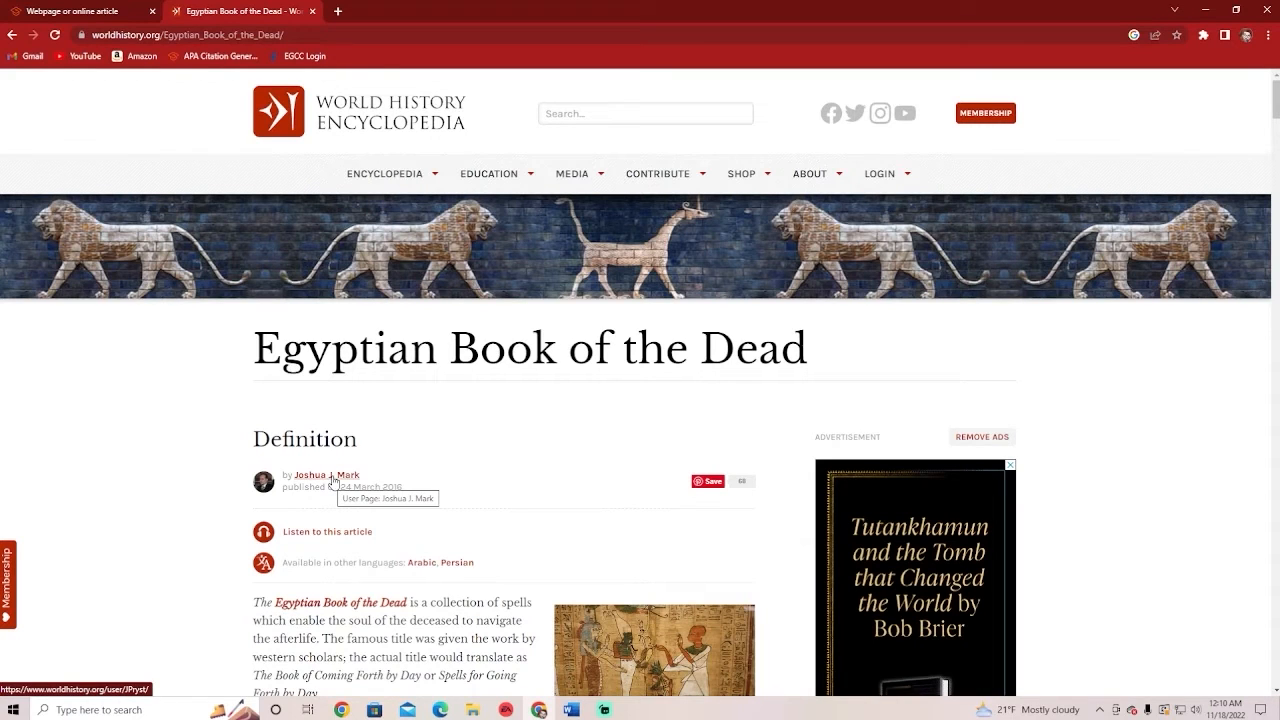
{"action": "left_click", "coordinate": [86, 12]}
{"action": "key", "text": "BackSpace"}
{"action": "key", "text": "BackSpace"}
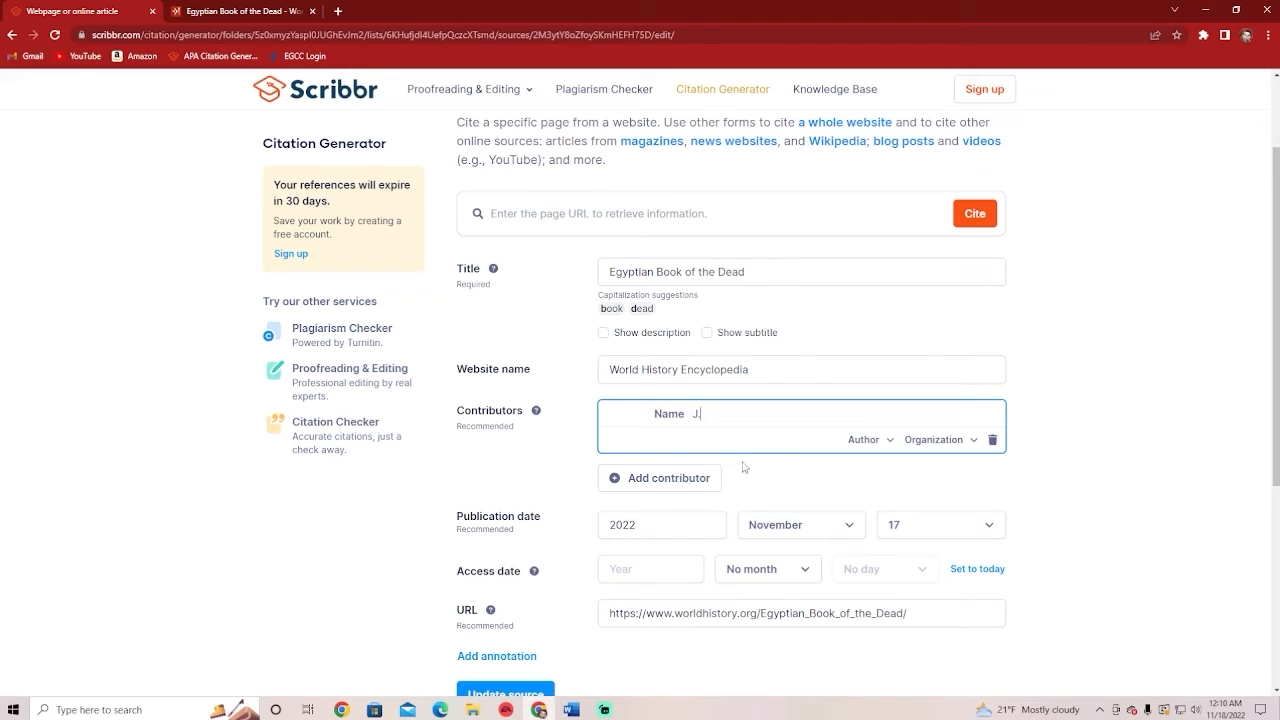
{"action": "left_click", "coordinate": [933, 440]}
{"action": "left_click", "coordinate": [916, 420]}
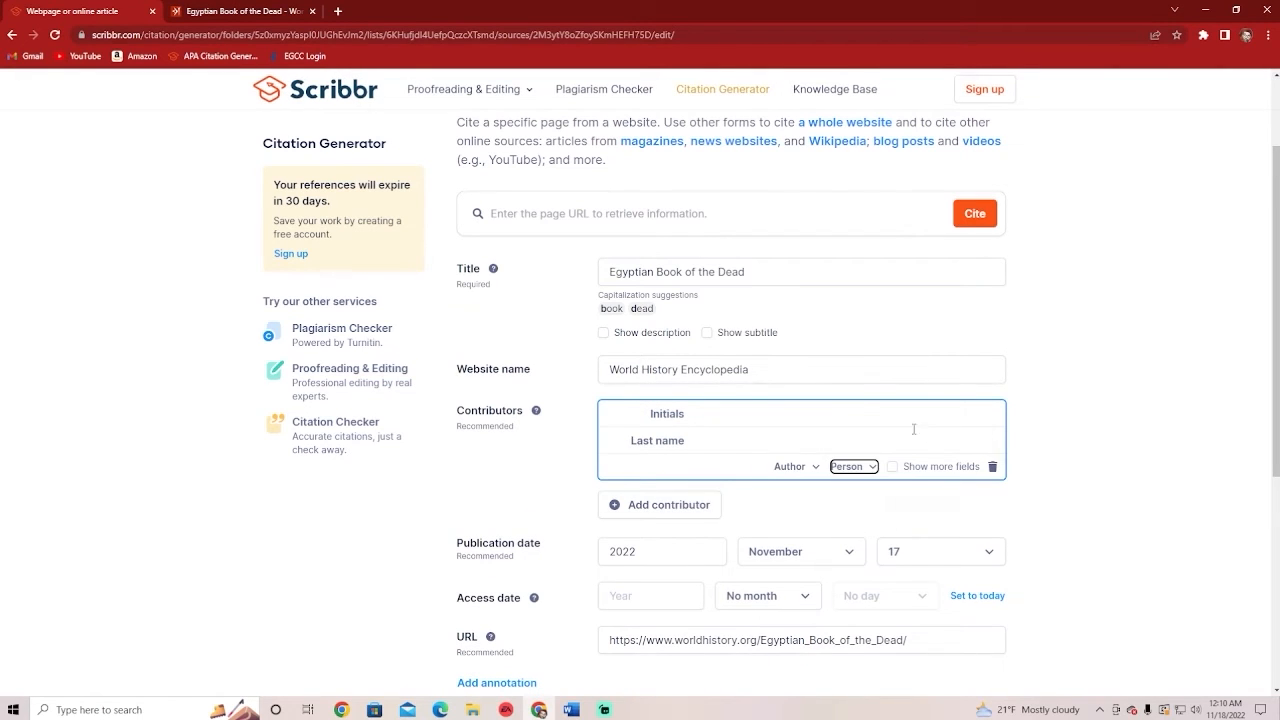
{"action": "left_click", "coordinate": [745, 427]}
{"action": "type", "text": "J.J."}
{"action": "key", "text": "Tab"}
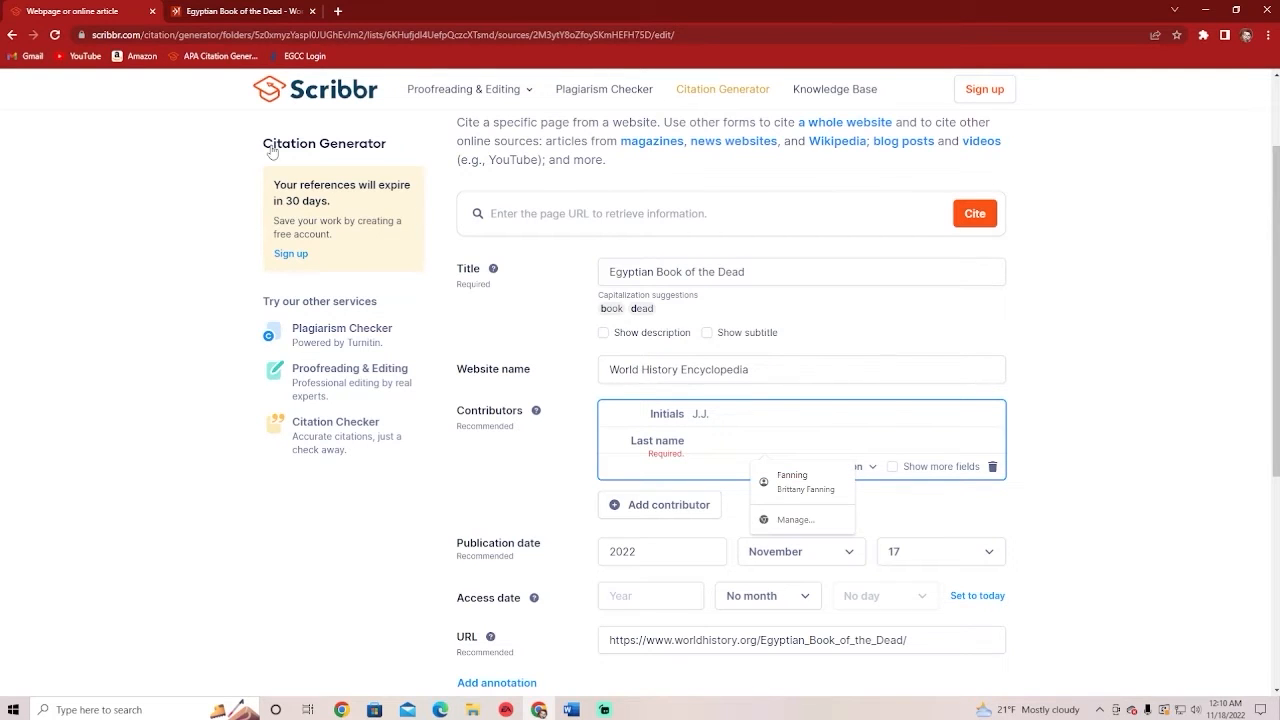
Enter the author's last name, rechecking the article's byline and publication details
{"action": "left_click", "coordinate": [182, 10]}
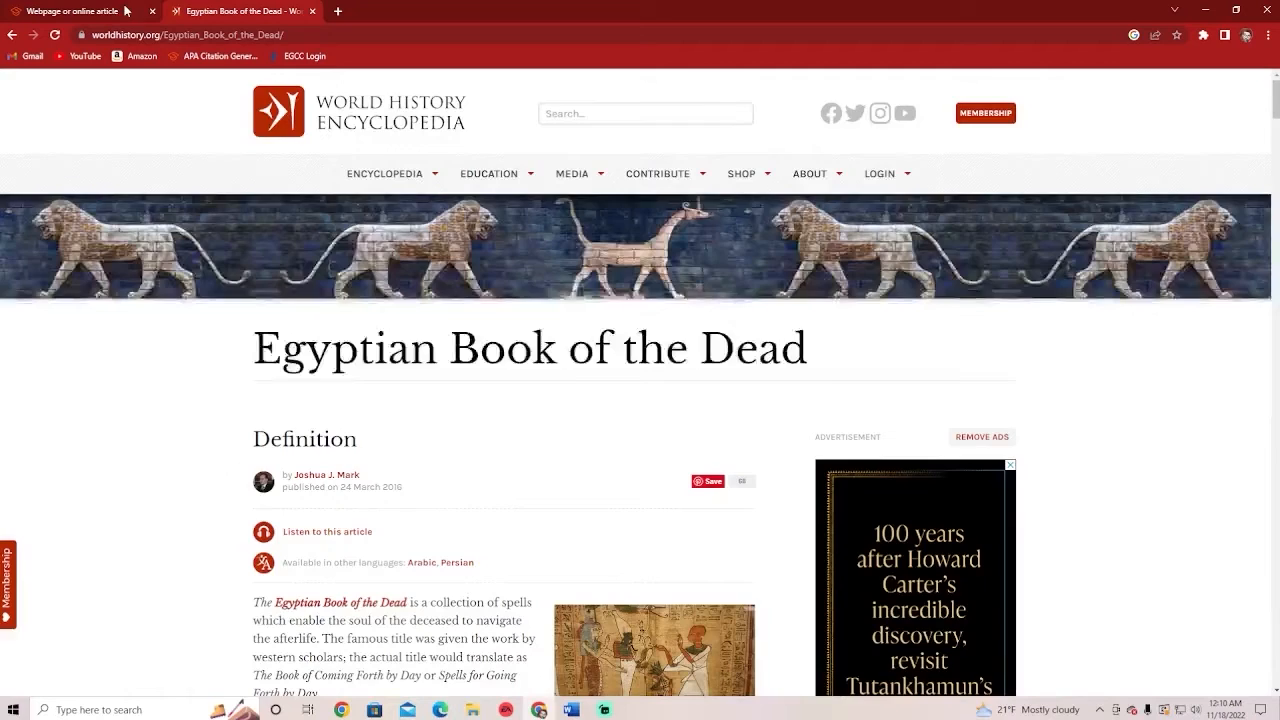
{"action": "left_click", "coordinate": [125, 10]}
{"action": "type", "text": "Mark"}
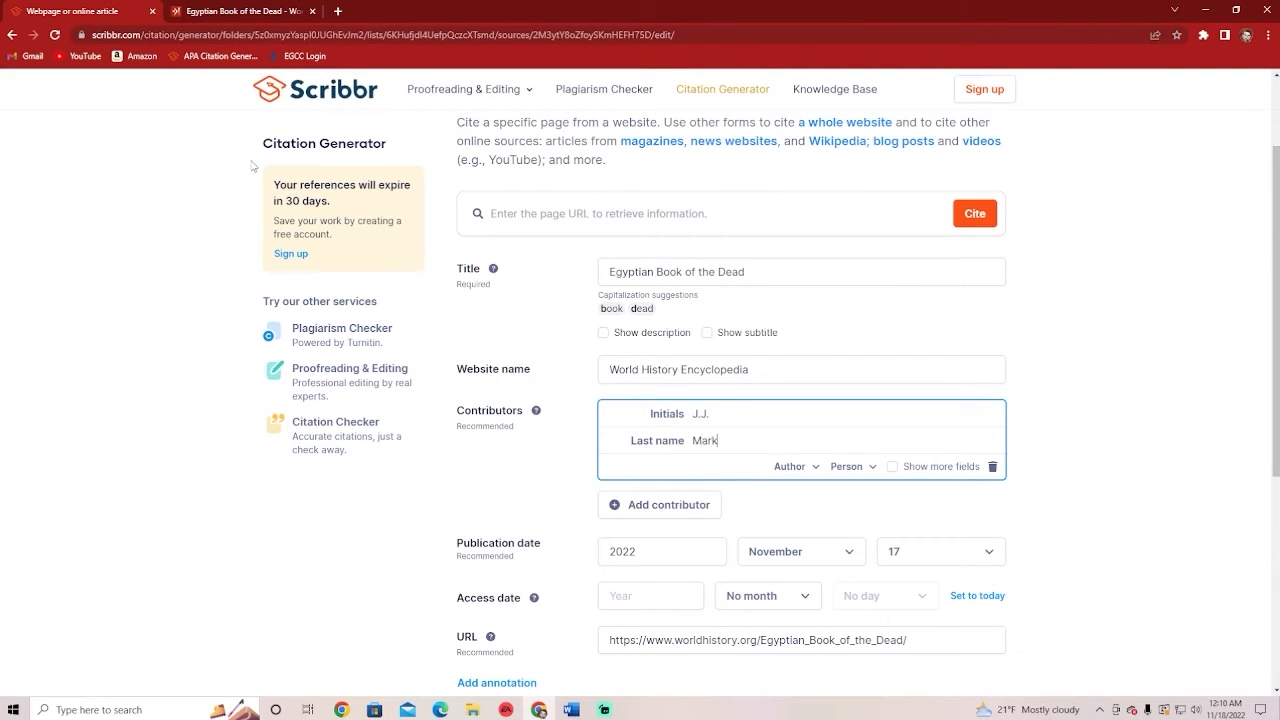
{"action": "left_click", "coordinate": [200, 11]}
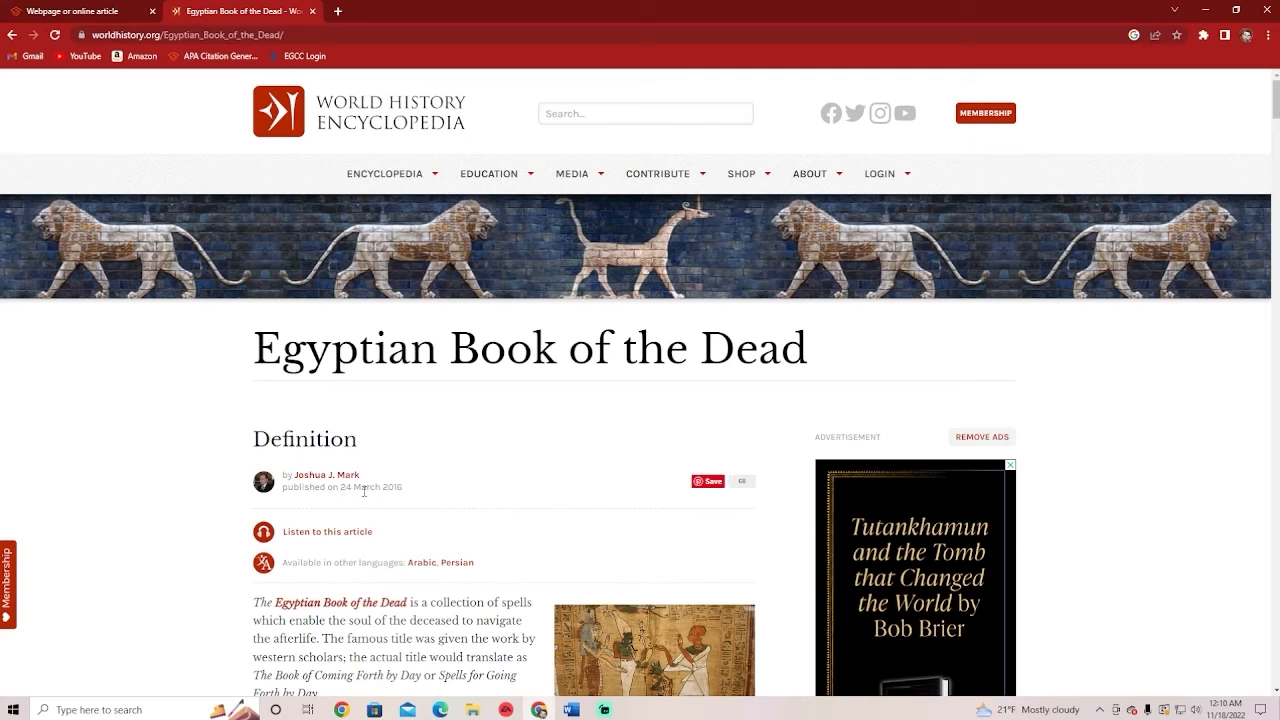
{"action": "left_click", "coordinate": [106, 14]}
Set the publication month to March and day to 24, matching the original article
{"action": "left_click", "coordinate": [785, 560]}
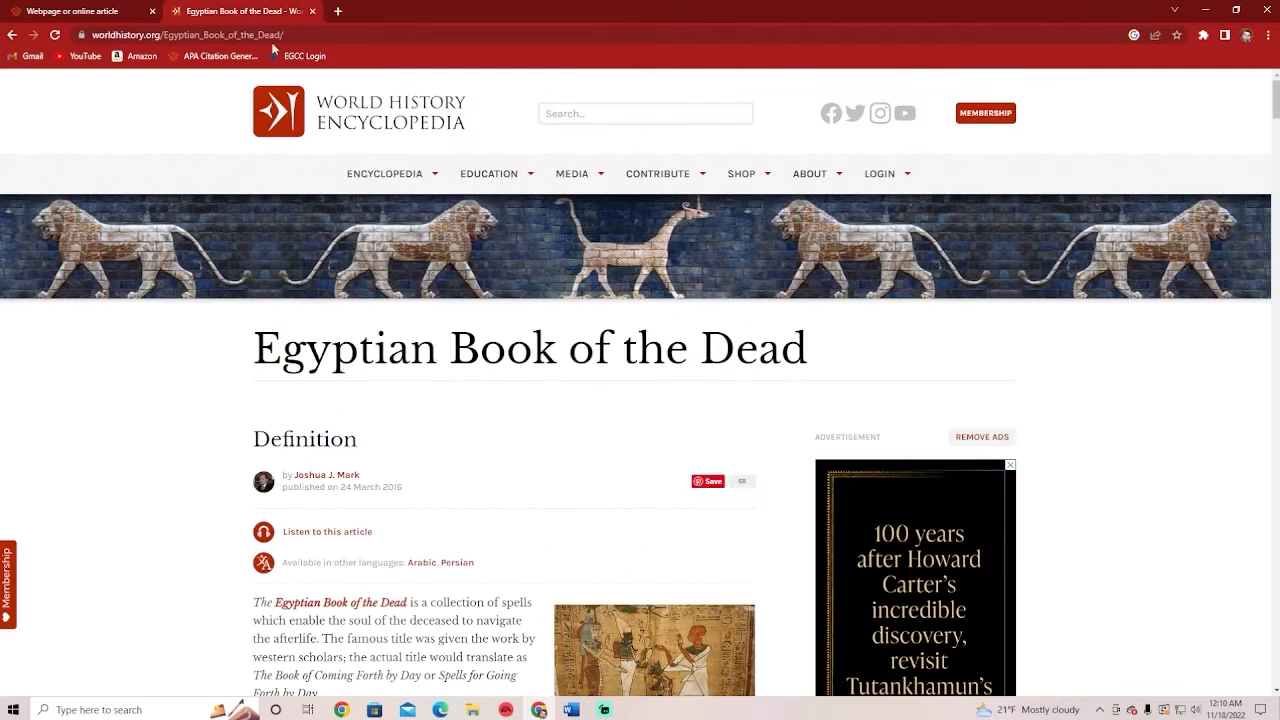
{"action": "left_click", "coordinate": [236, 14]}
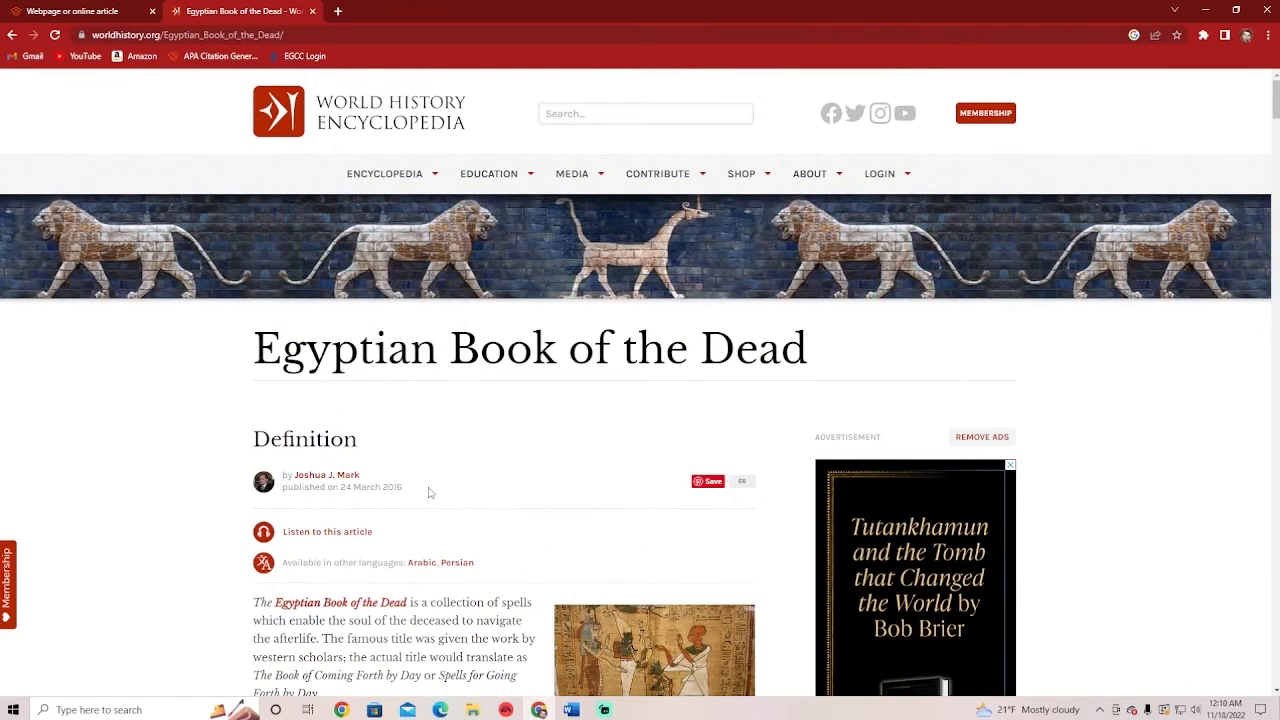
{"action": "scroll", "coordinate": [400, 491], "scroll_direction": "down", "scroll_amount": 1}
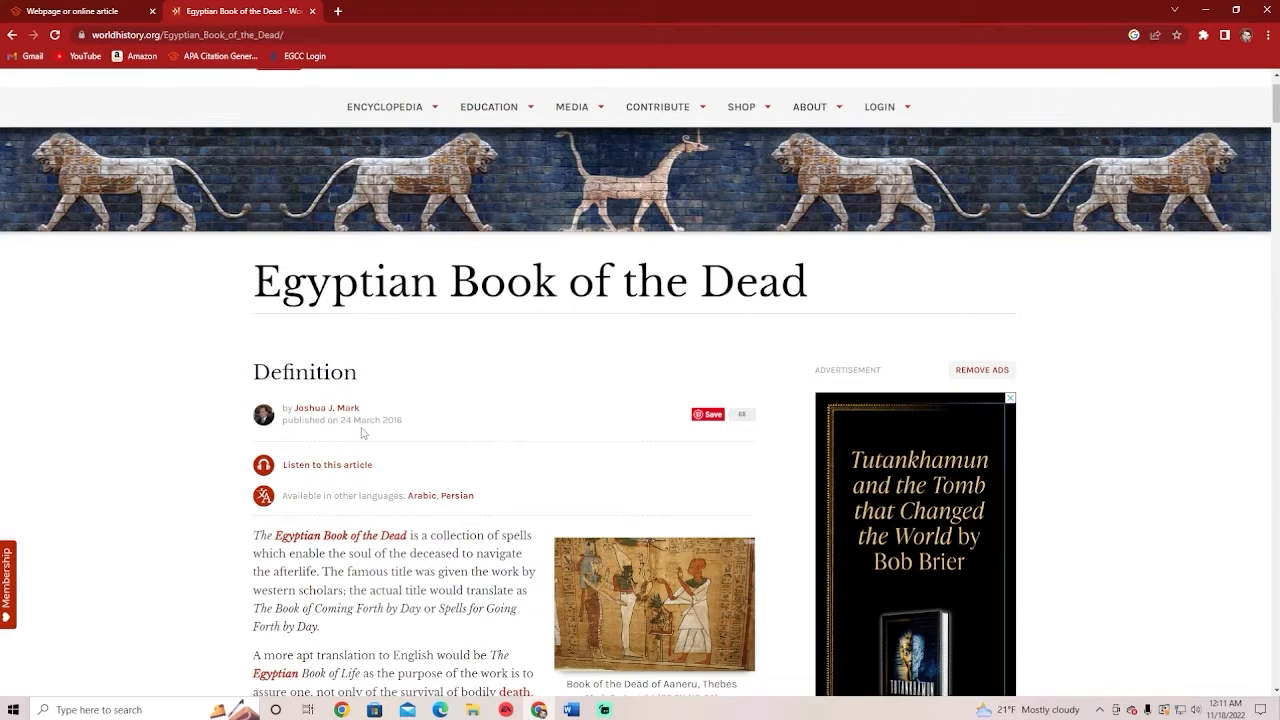
{"action": "left_click", "coordinate": [85, 12]}
{"action": "left_click", "coordinate": [797, 554]}
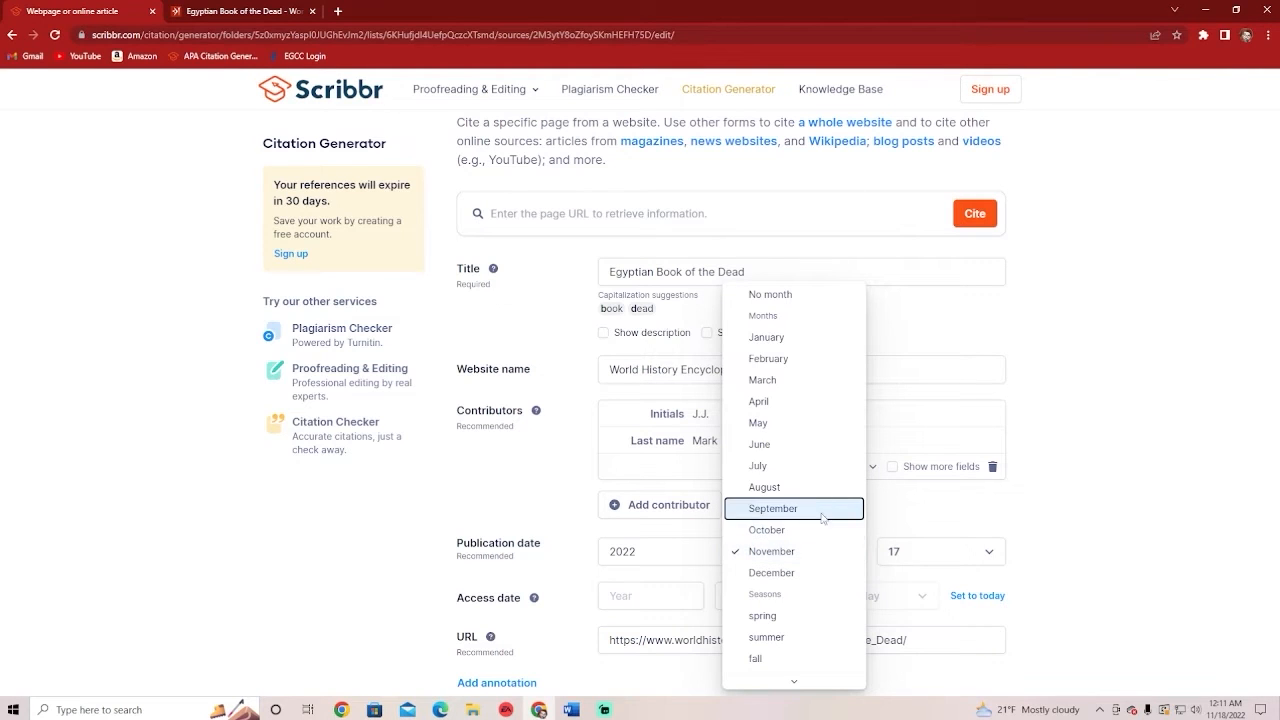
{"action": "left_click", "coordinate": [779, 380]}
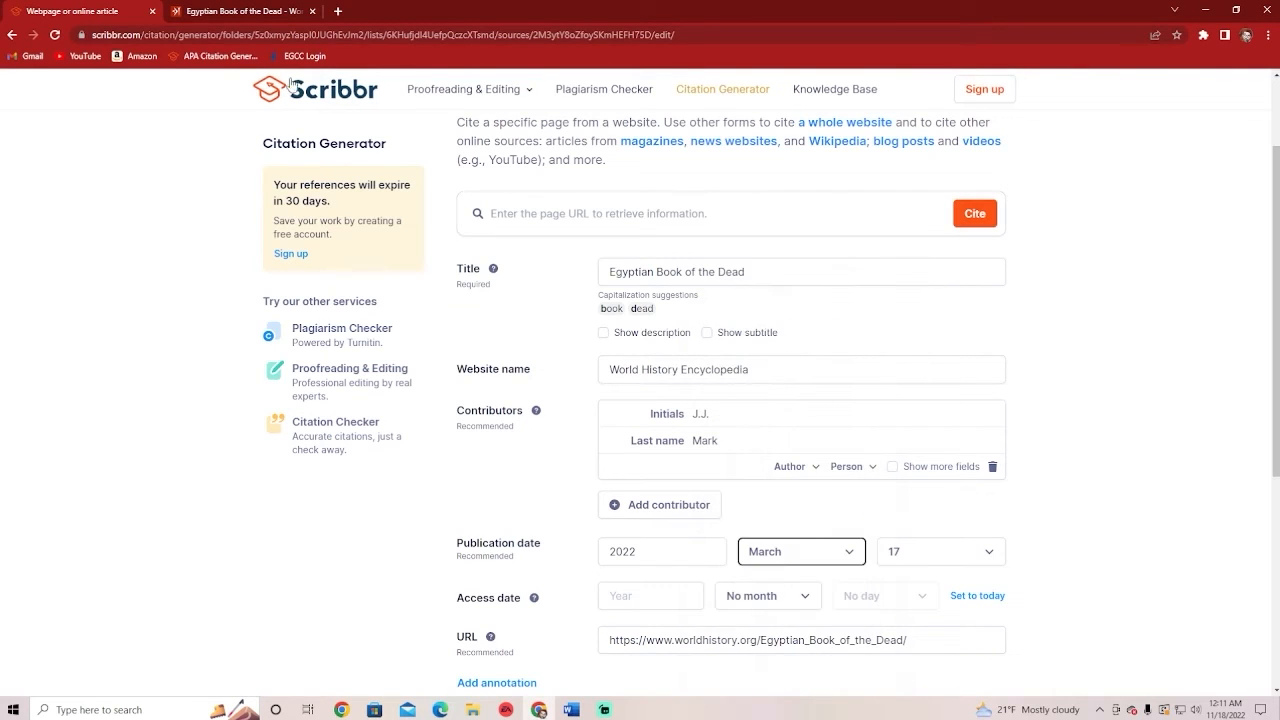
{"action": "left_click", "coordinate": [234, 12]}
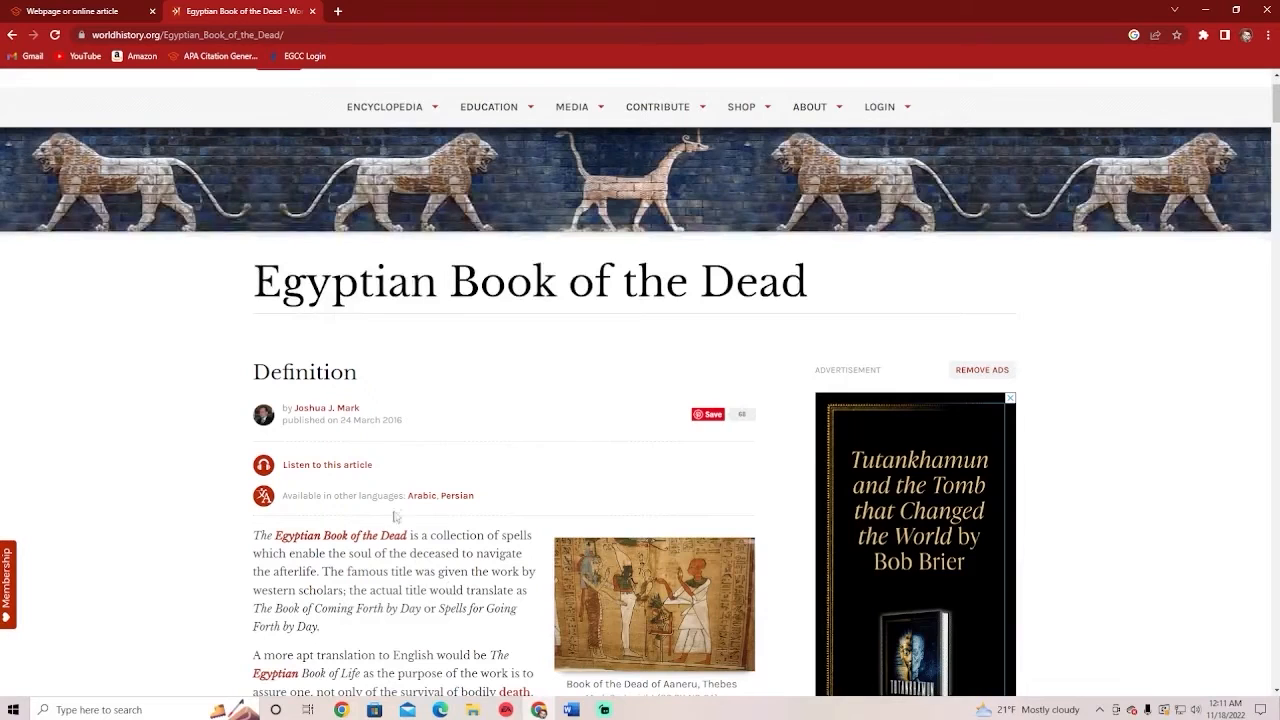
{"action": "left_click", "coordinate": [100, 11]}
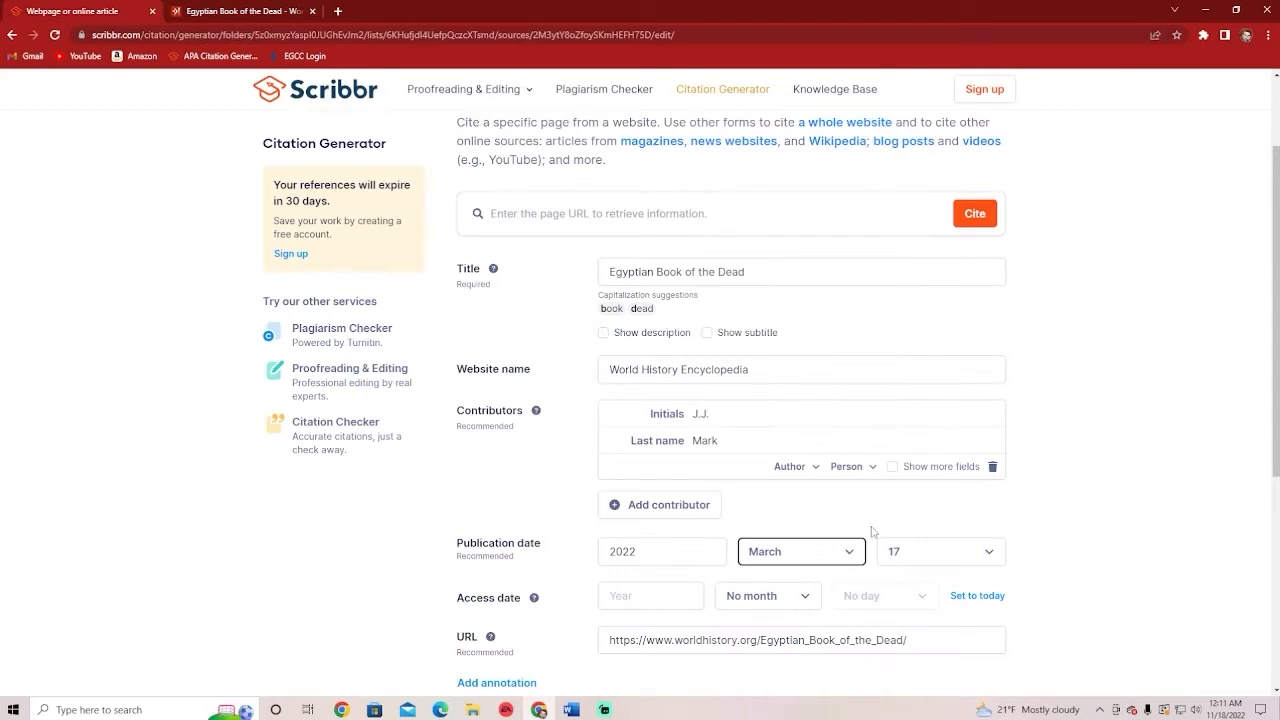
{"action": "left_click", "coordinate": [925, 551]}
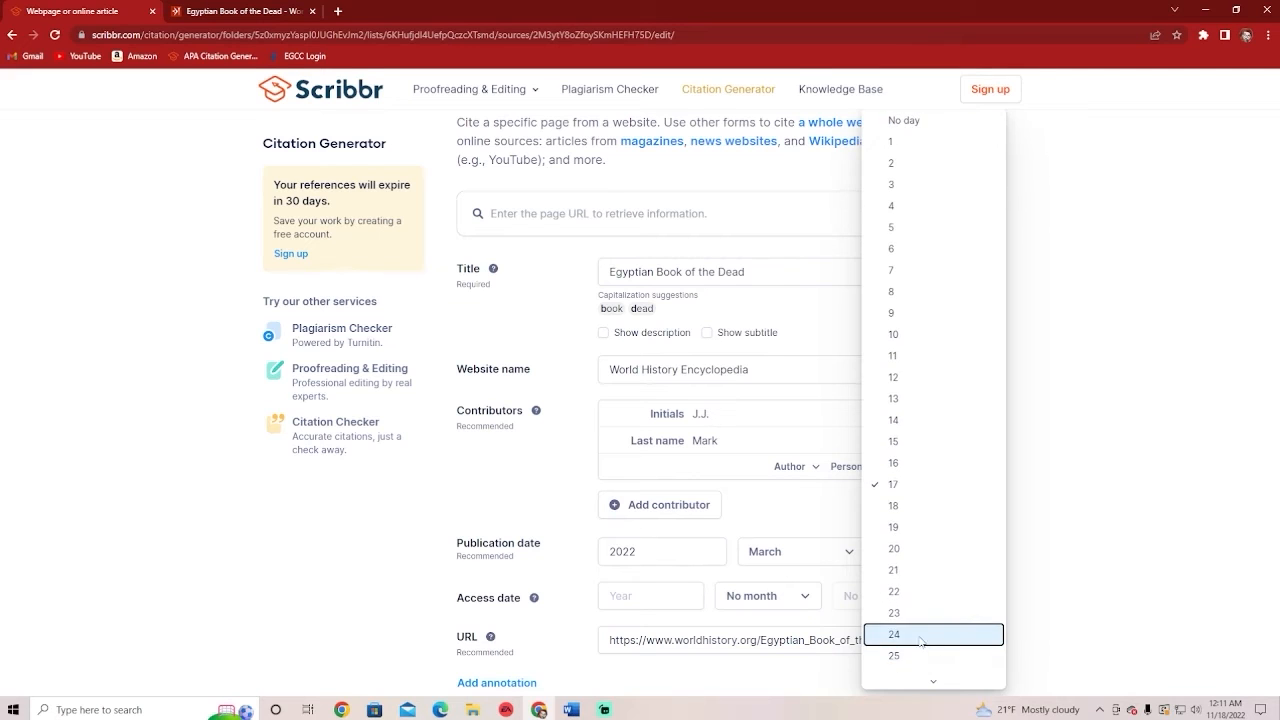
{"action": "left_click", "coordinate": [918, 634]}
Replace the publication year 2022 with 2016
{"action": "left_click", "coordinate": [199, 8]}
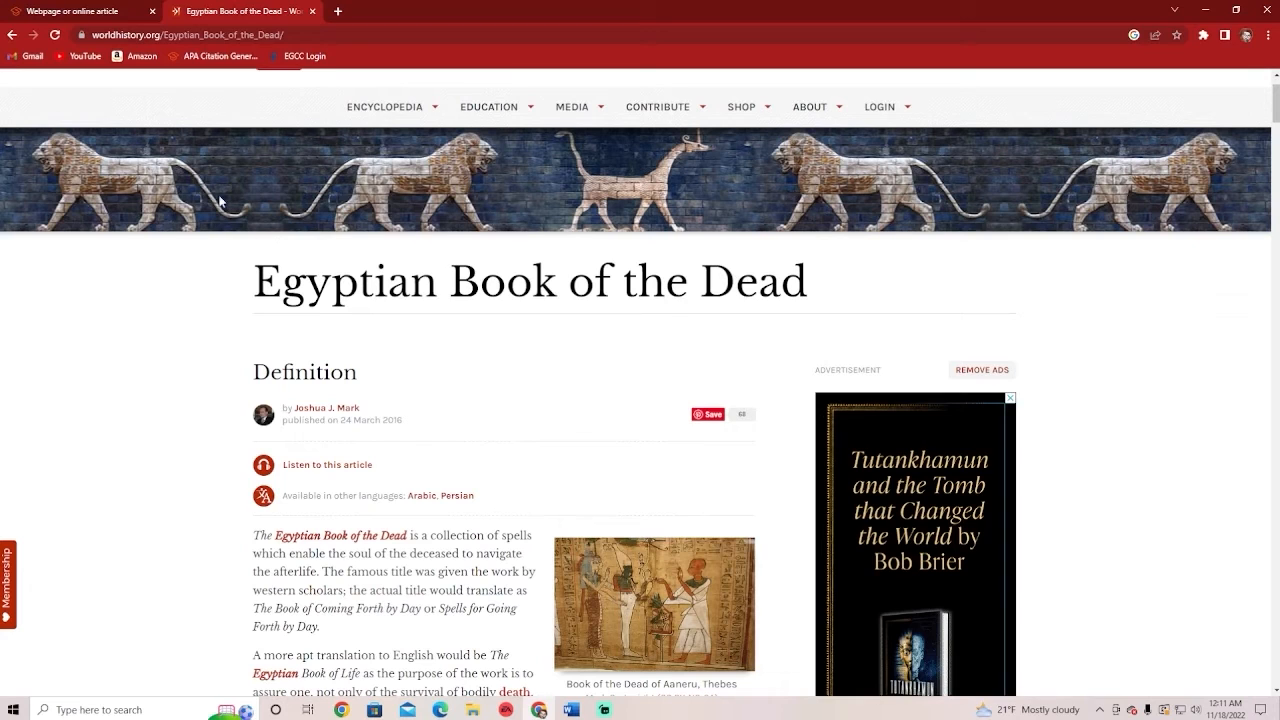
{"action": "left_click", "coordinate": [97, 11]}
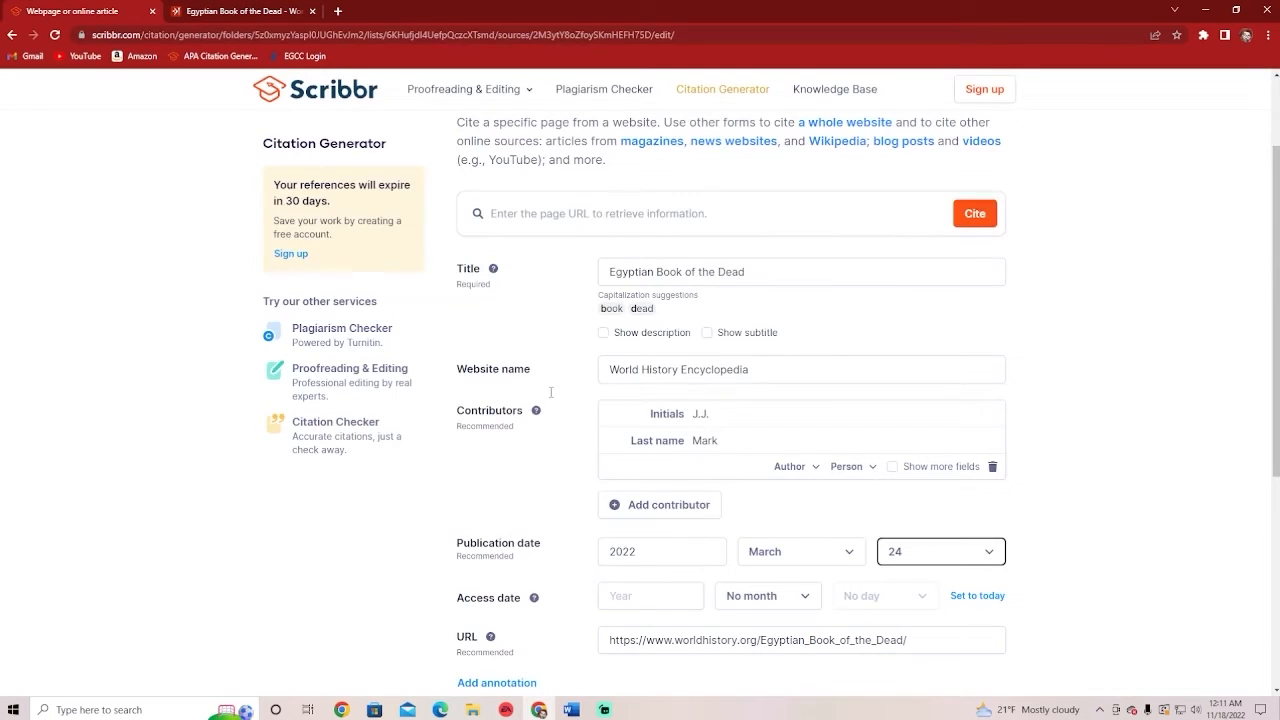
{"action": "left_click", "coordinate": [700, 551]}
{"action": "double_click", "coordinate": [700, 551]}
{"action": "type", "text": "2016"}
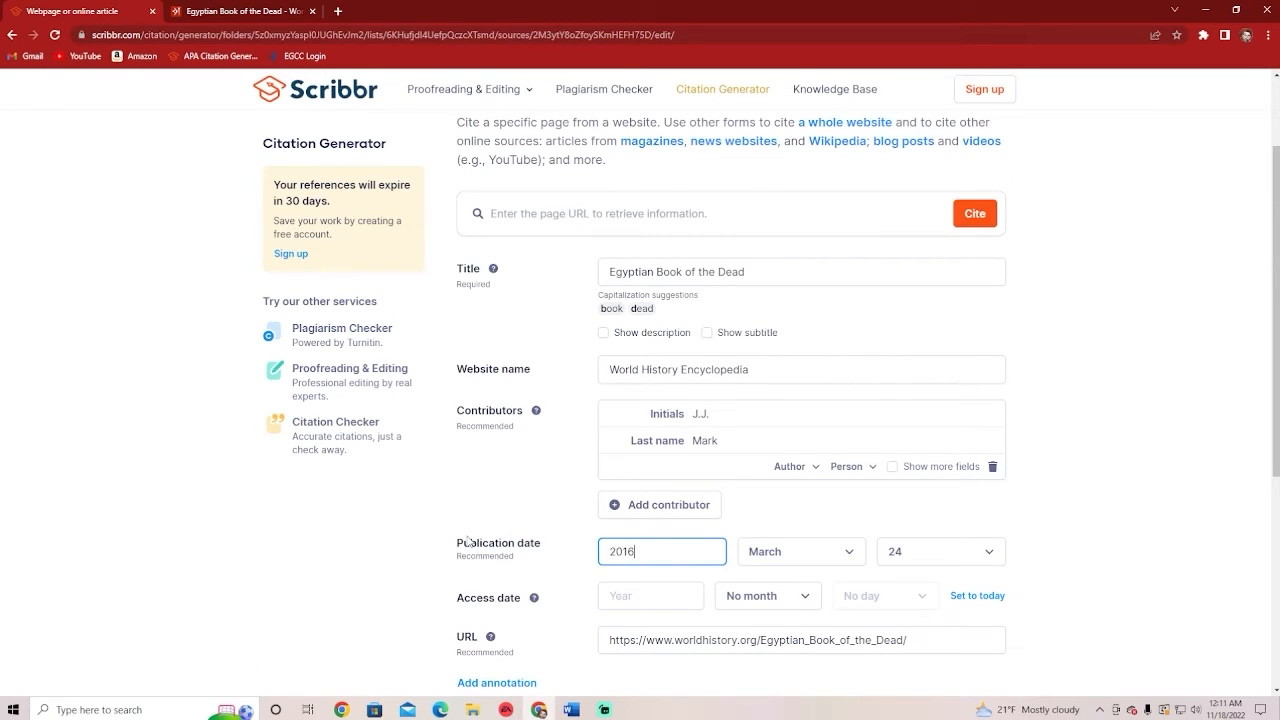
{"action": "left_click", "coordinate": [520, 520]}
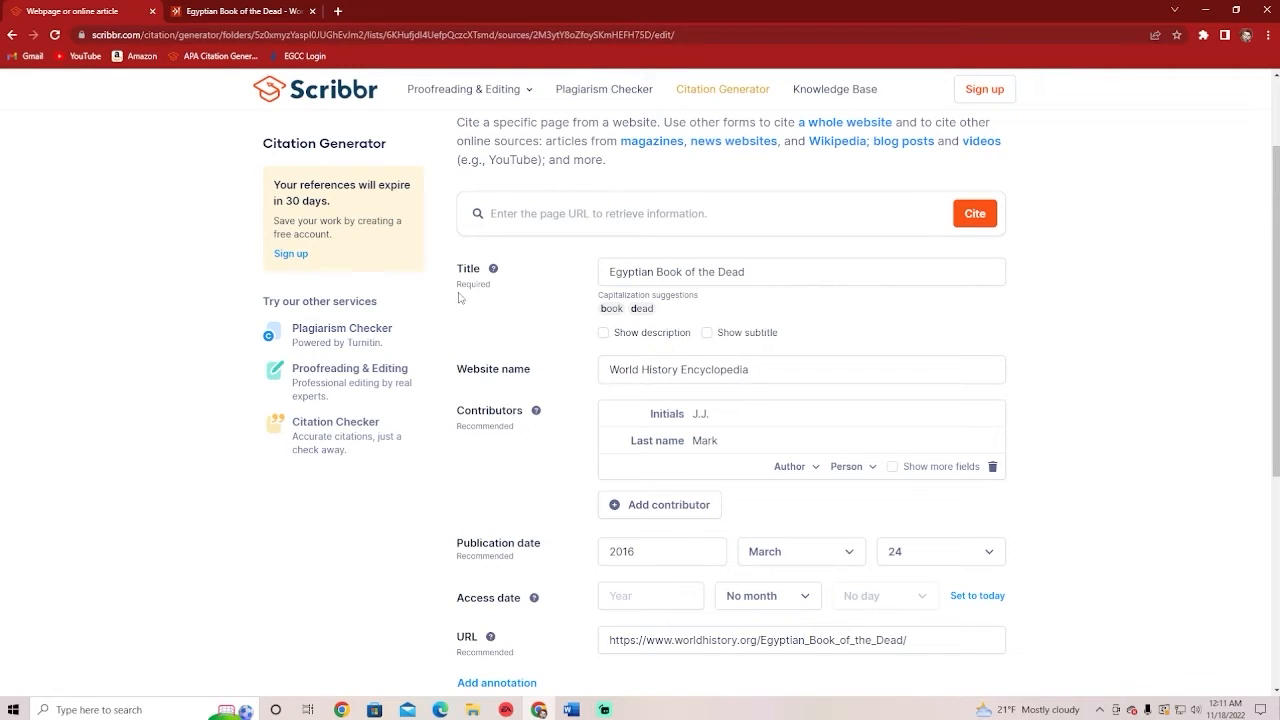
{"action": "left_click_drag", "start_coordinate": [458, 287], "coordinate": [505, 304]}
{"action": "left_click_drag", "start_coordinate": [461, 427], "coordinate": [537, 442]}
{"action": "left_click", "coordinate": [530, 441]}
{"action": "scroll", "coordinate": [505, 525], "scroll_direction": "down", "scroll_amount": 1}
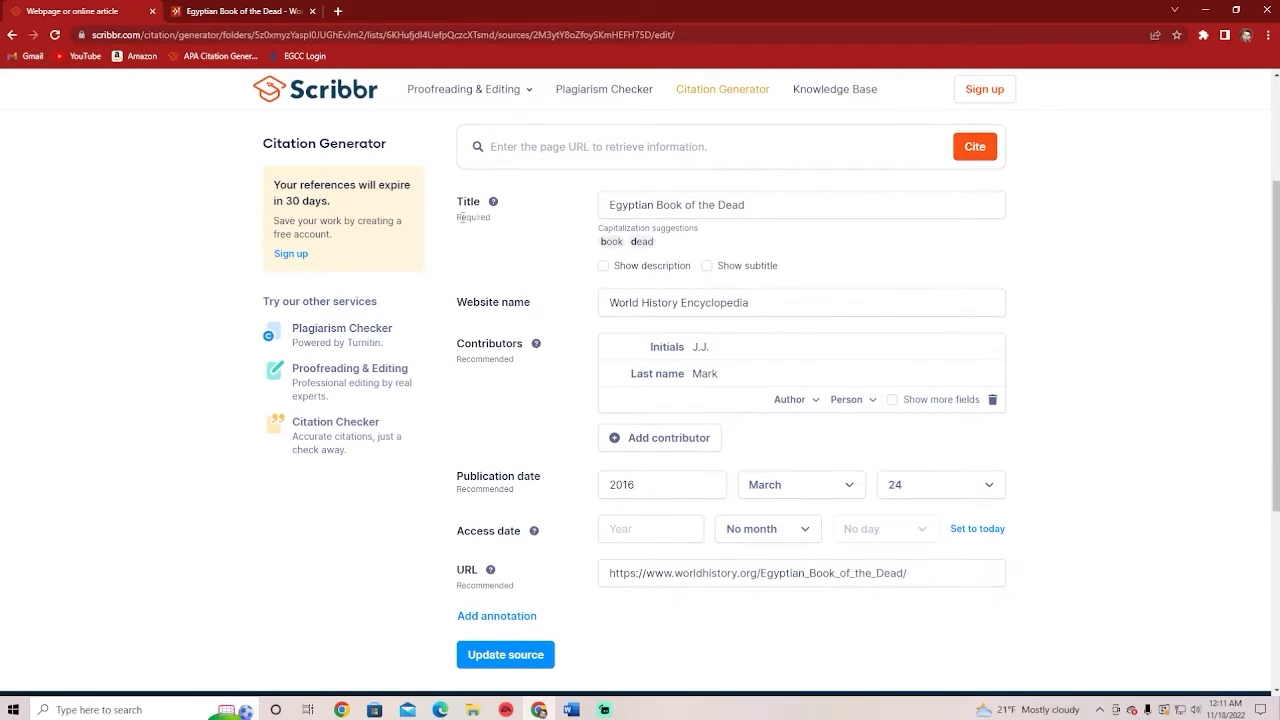
{"action": "left_click_drag", "start_coordinate": [461, 218], "coordinate": [516, 234]}
{"action": "left_click", "coordinate": [518, 372]}
{"action": "left_click_drag", "start_coordinate": [459, 357], "coordinate": [526, 369]}
{"action": "left_click_drag", "start_coordinate": [458, 490], "coordinate": [530, 505]}
{"action": "left_click", "coordinate": [519, 499]}
{"action": "mouse_move", "coordinate": [456, 596]}
{"action": "left_mouse_down"}
{"action": "mouse_move", "coordinate": [512, 616]}
{"action": "mouse_move", "coordinate": [539, 591]}
{"action": "left_mouse_up"}
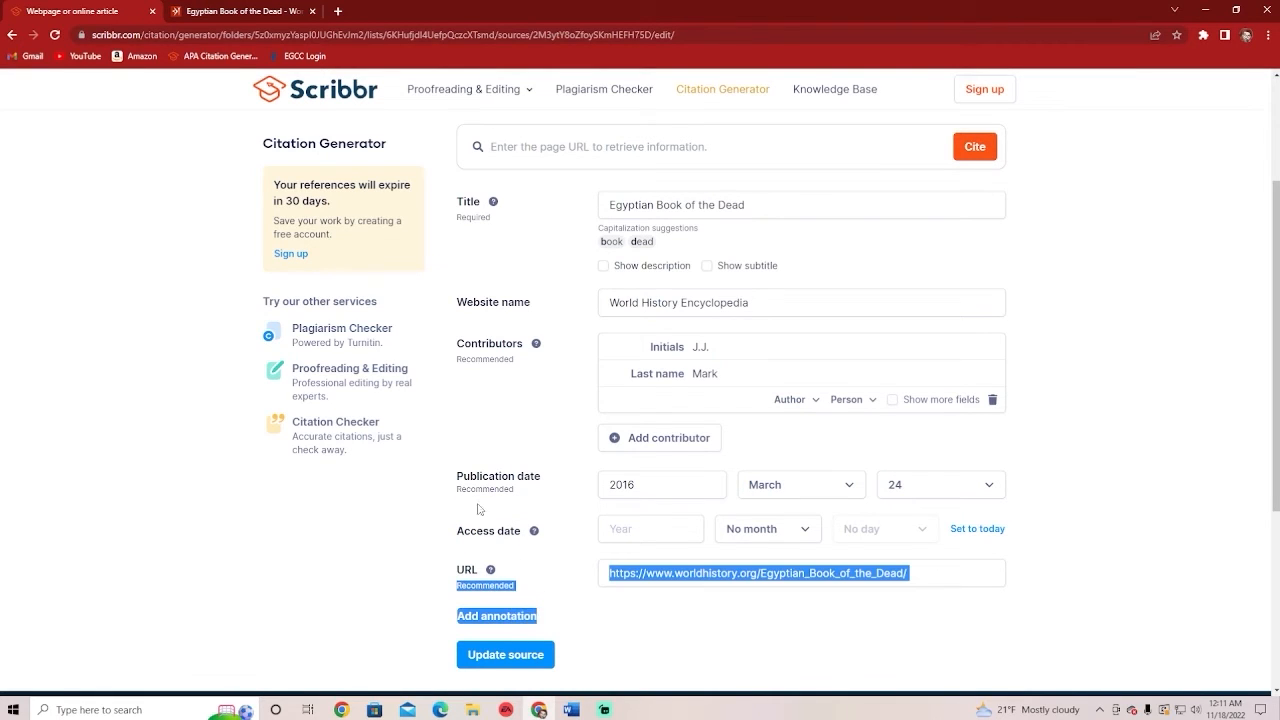
{"action": "left_click", "coordinate": [520, 502]}
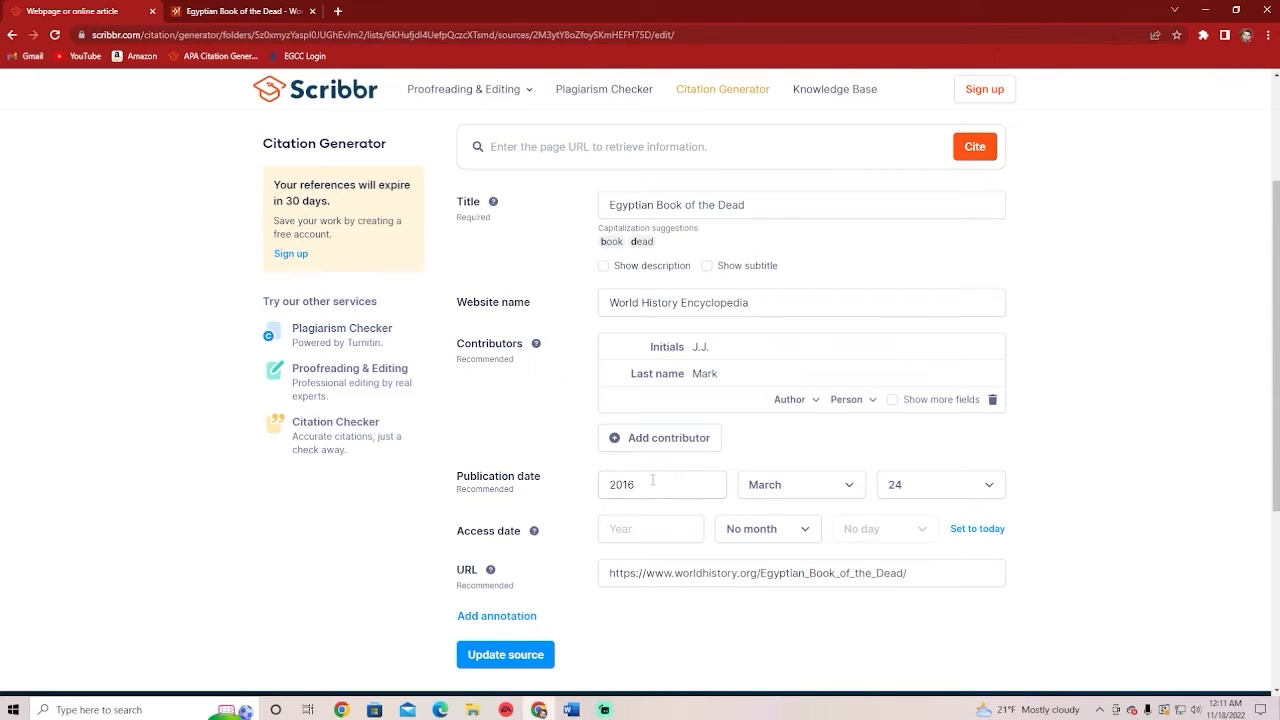
{"action": "left_click_drag", "start_coordinate": [652, 481], "coordinate": [585, 493]}
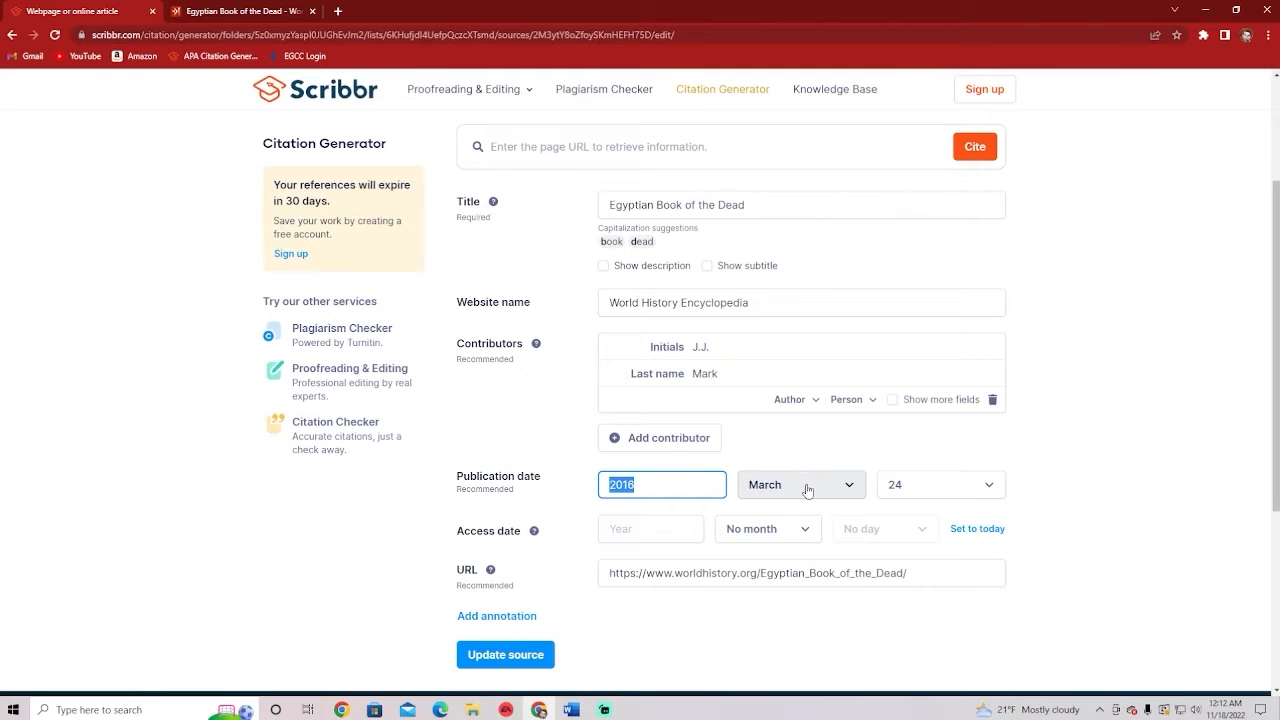
{"action": "left_click", "coordinate": [552, 478]}
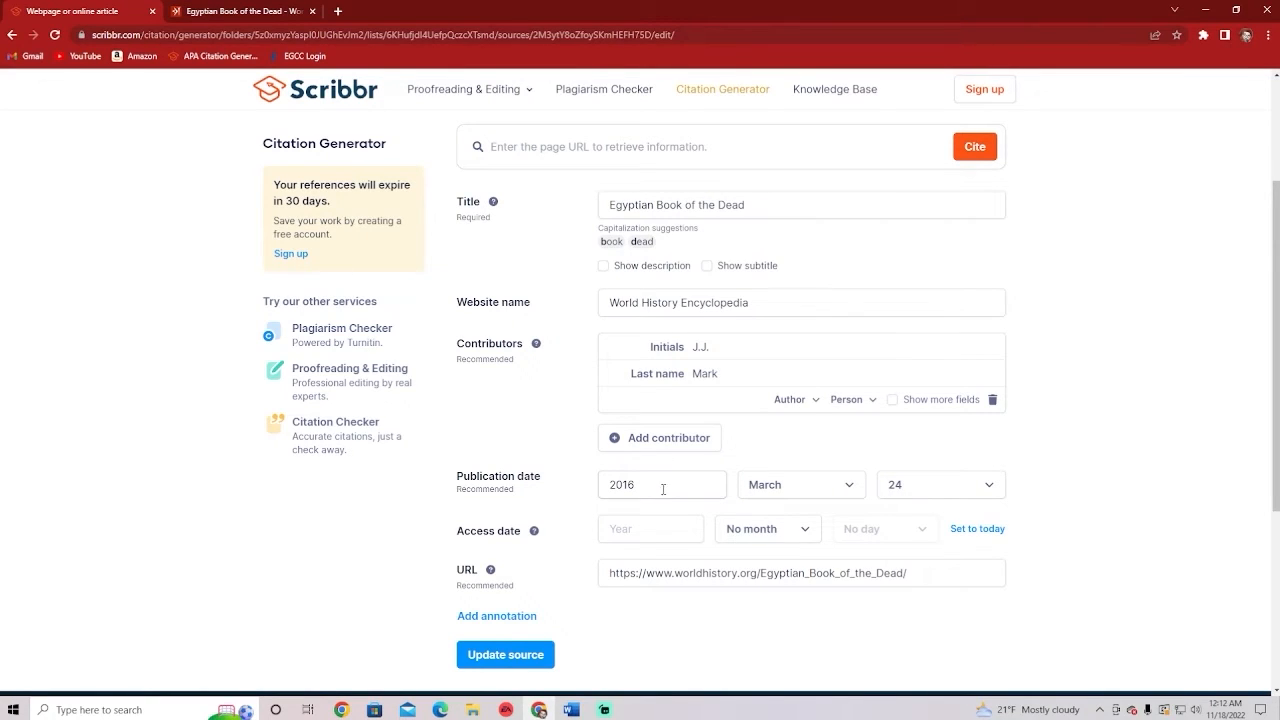
{"action": "left_click", "coordinate": [897, 488]}
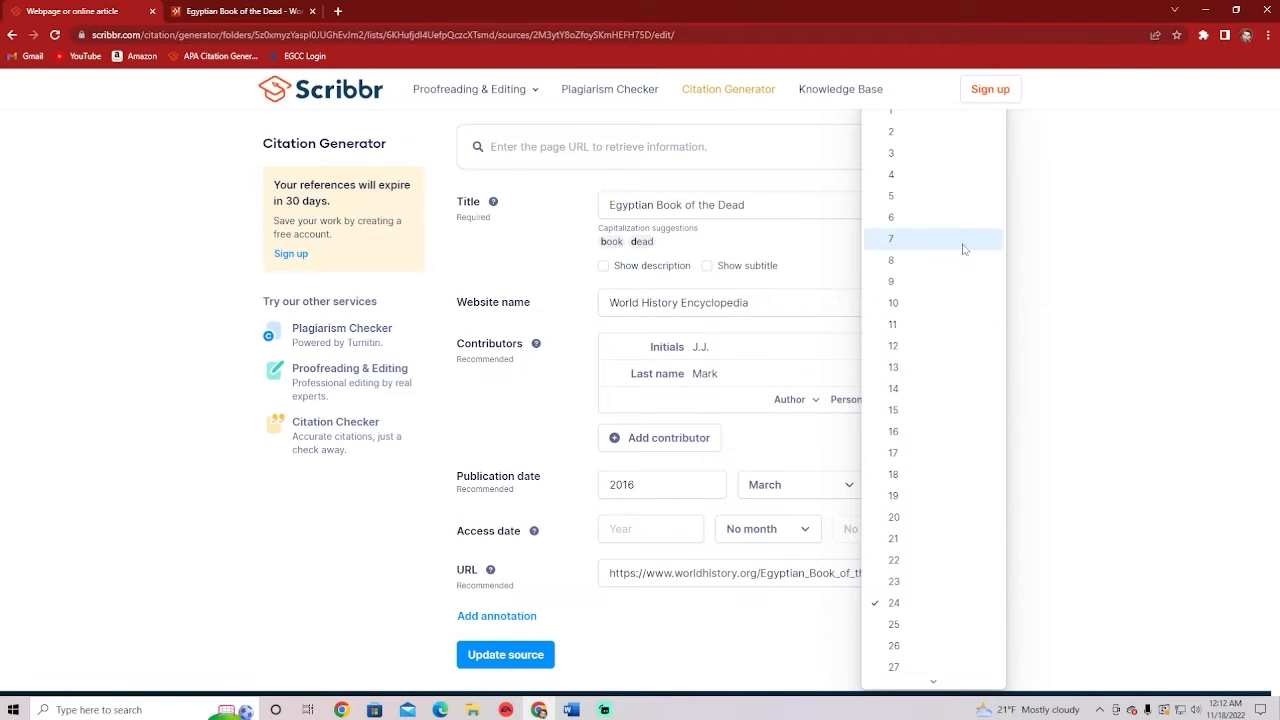
{"action": "left_click", "coordinate": [1098, 328]}
{"action": "scroll", "coordinate": [1100, 330], "scroll_direction": "up", "scroll_amount": 2}
{"action": "left_click", "coordinate": [942, 621]}
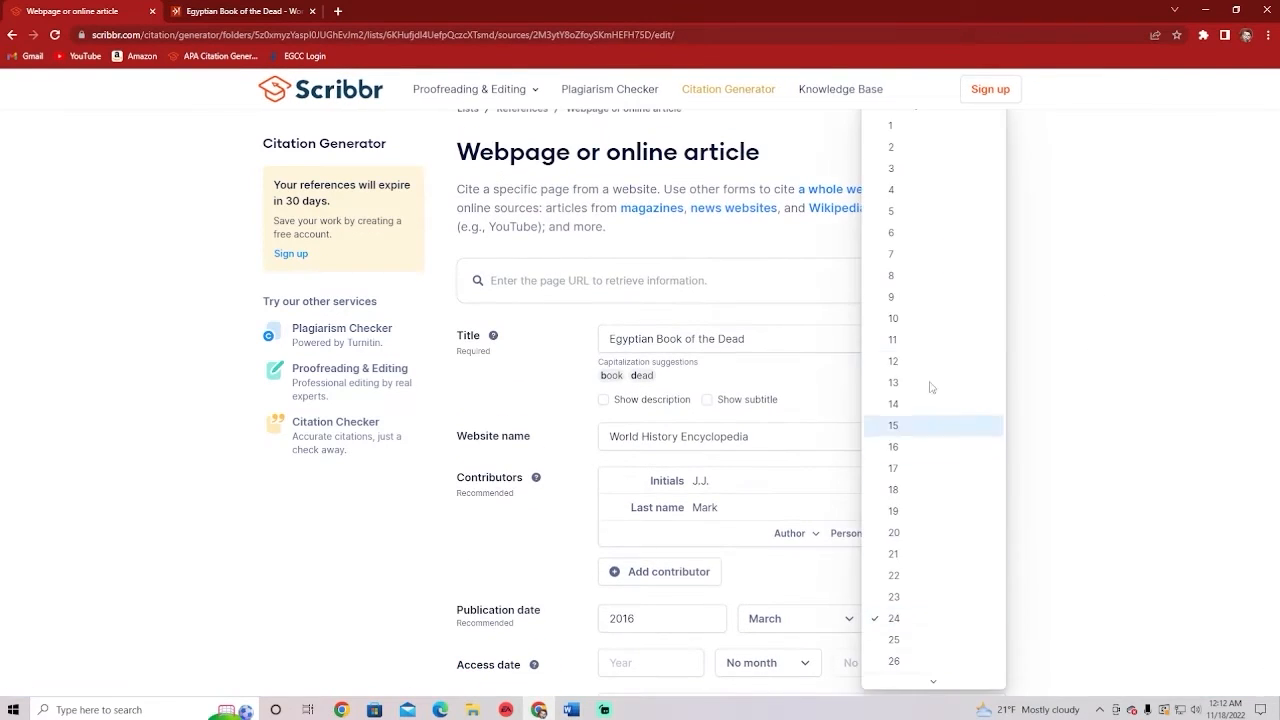
{"action": "left_click", "coordinate": [900, 124]}
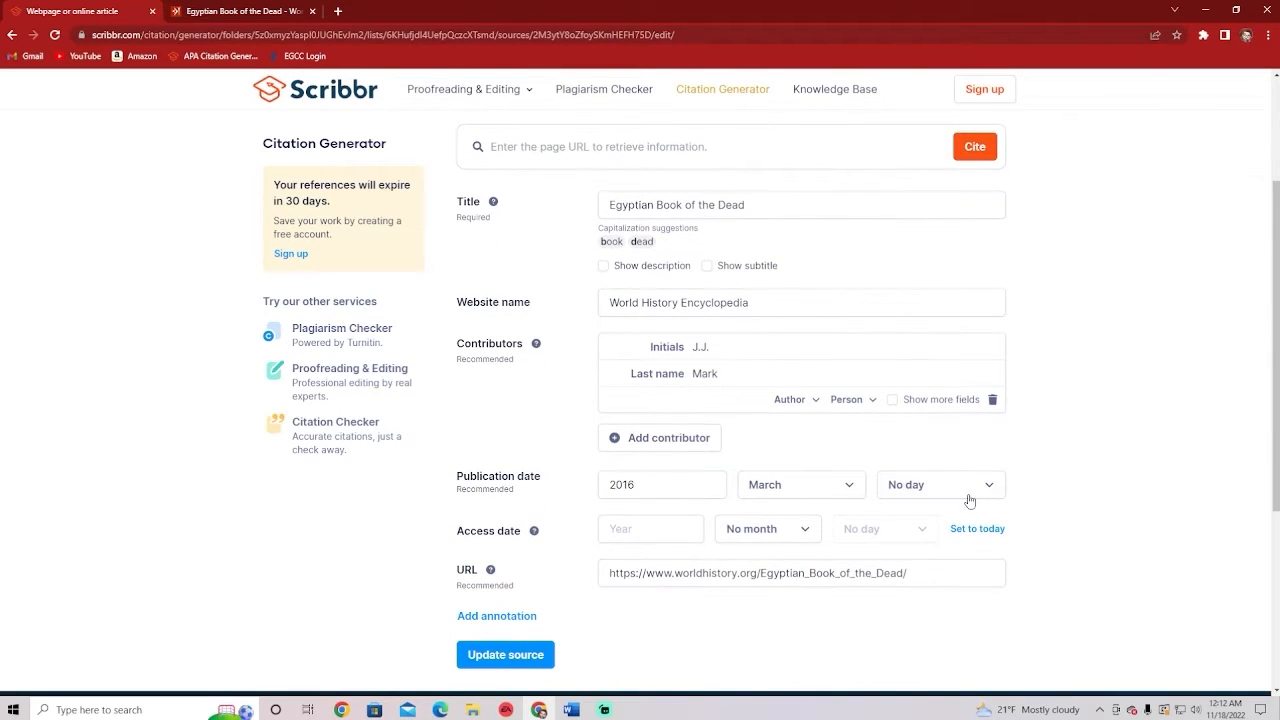
{"action": "left_click", "coordinate": [266, 14]}
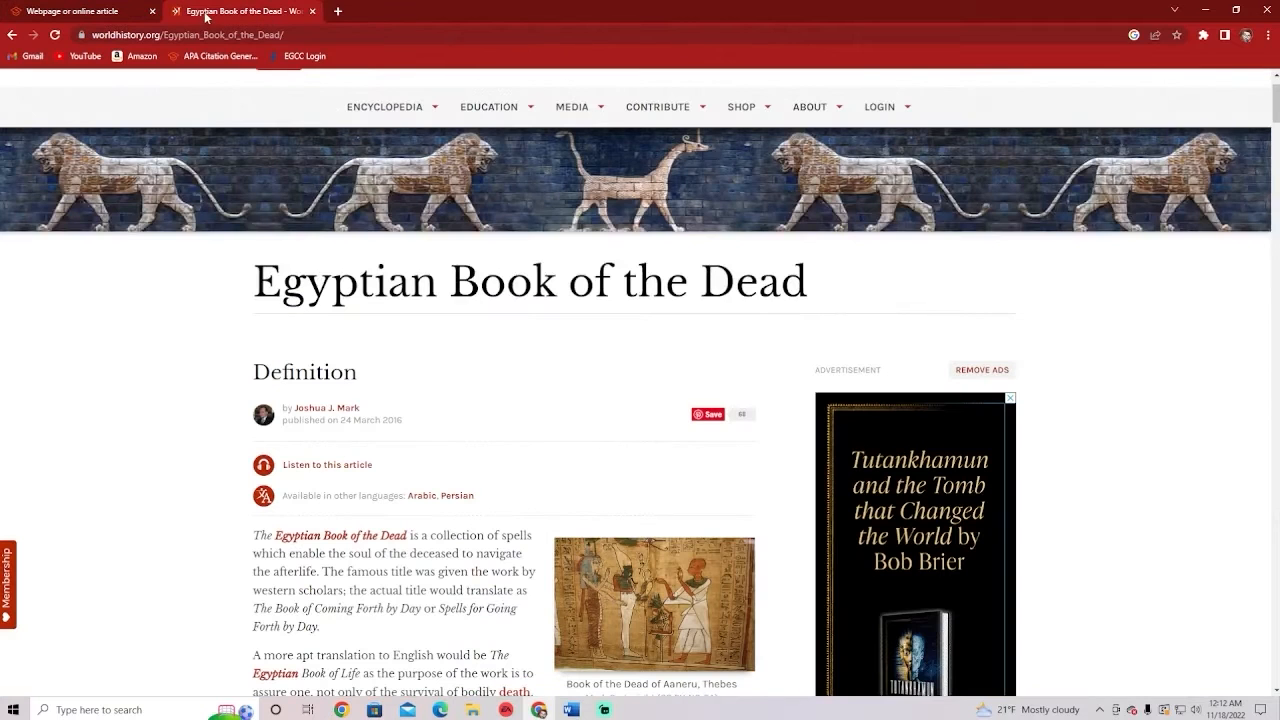
{"action": "left_click", "coordinate": [86, 18]}
{"action": "left_click", "coordinate": [980, 485]}
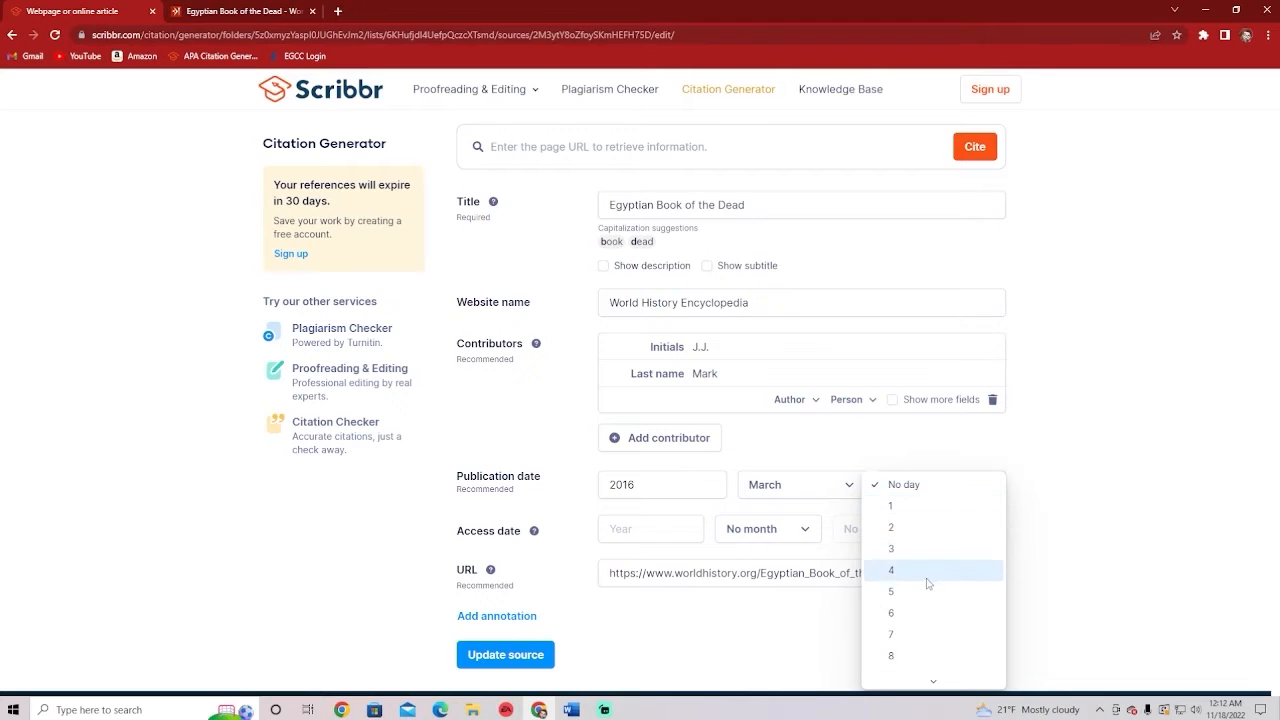
{"action": "scroll", "coordinate": [928, 583], "scroll_direction": "down", "scroll_amount": 5}
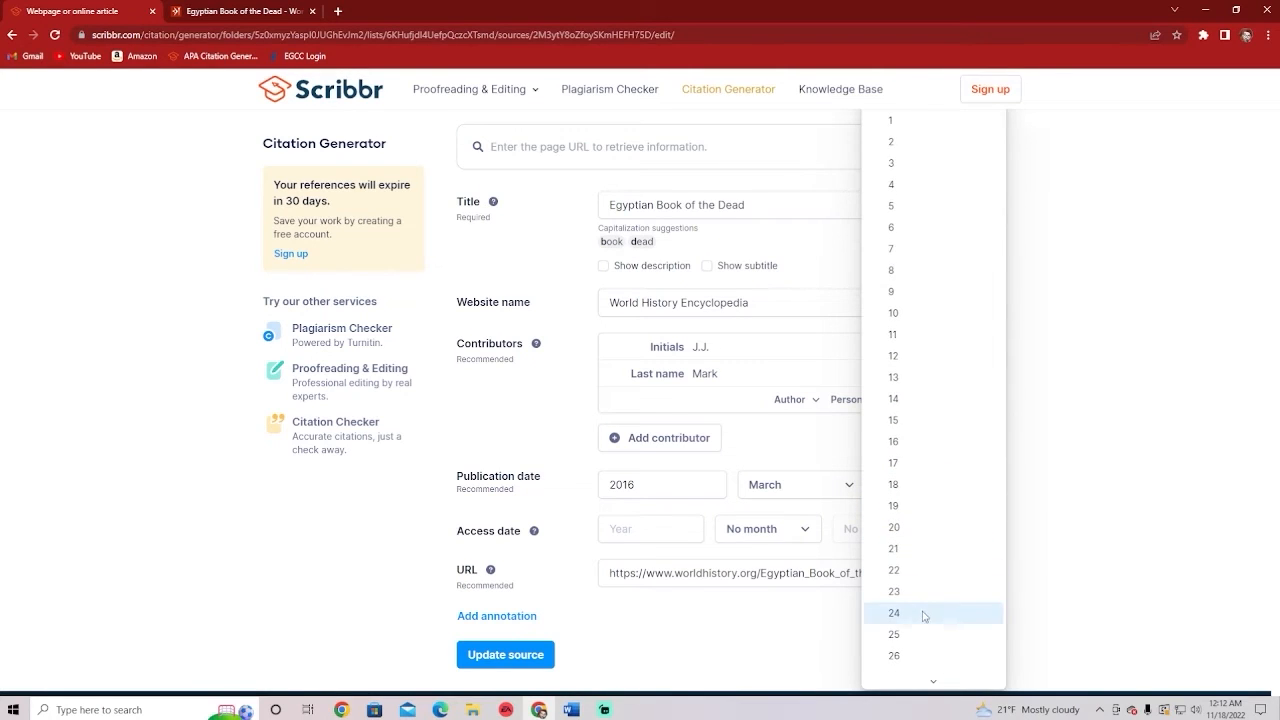
{"action": "left_click", "coordinate": [924, 614]}
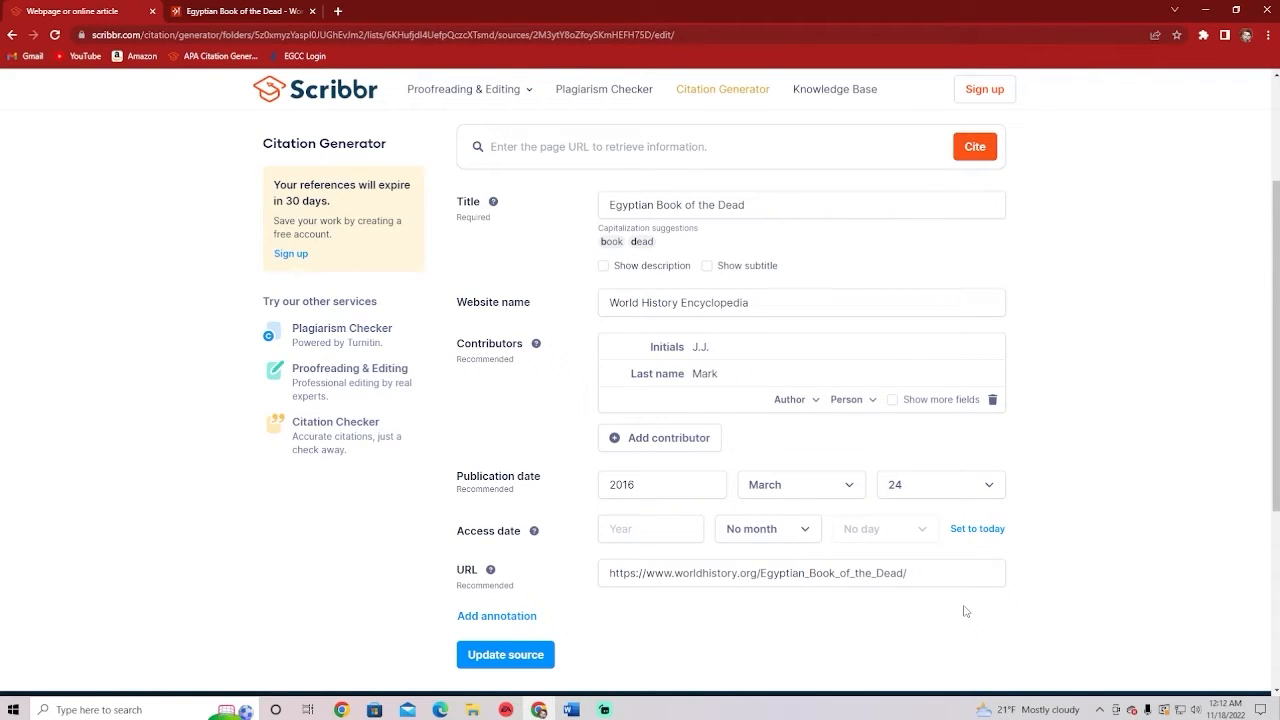
Fill the access date with today, November 18, 2022
{"action": "left_click", "coordinate": [980, 531]}
{"action": "left_click", "coordinate": [920, 530]}
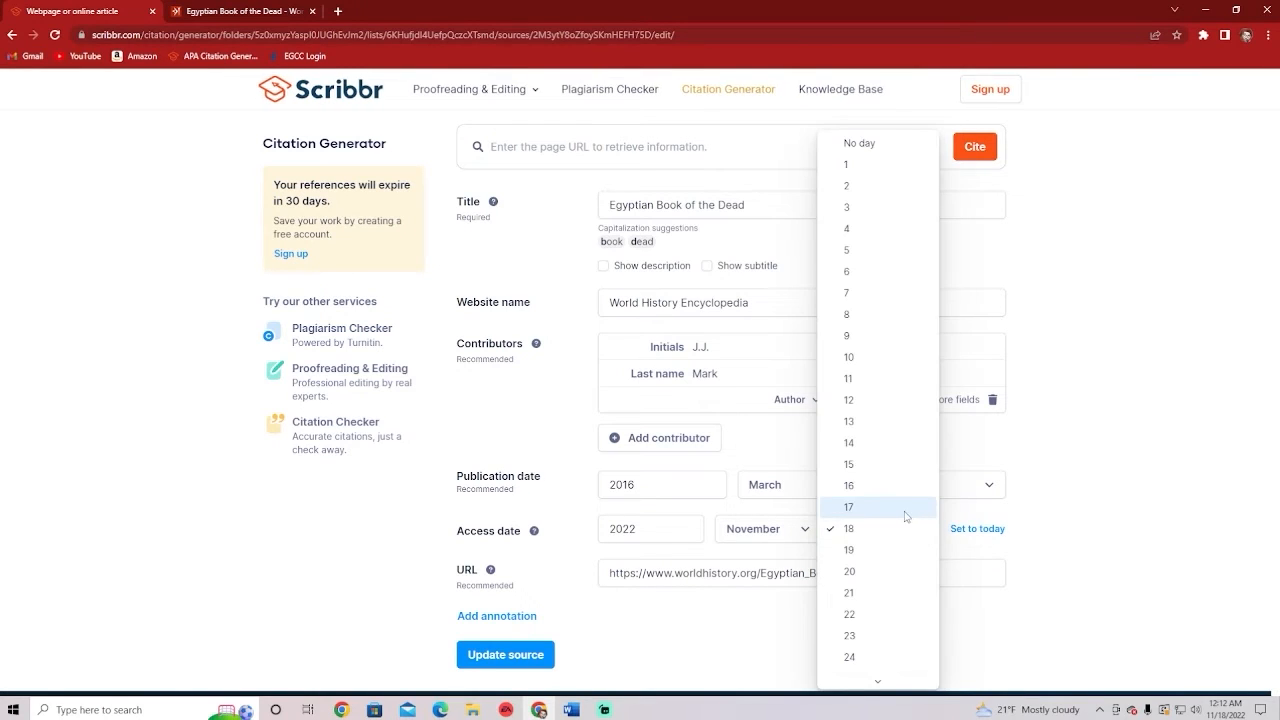
{"action": "left_click", "coordinate": [904, 510]}
{"action": "left_click", "coordinate": [920, 537]}
{"action": "left_click", "coordinate": [914, 546]}
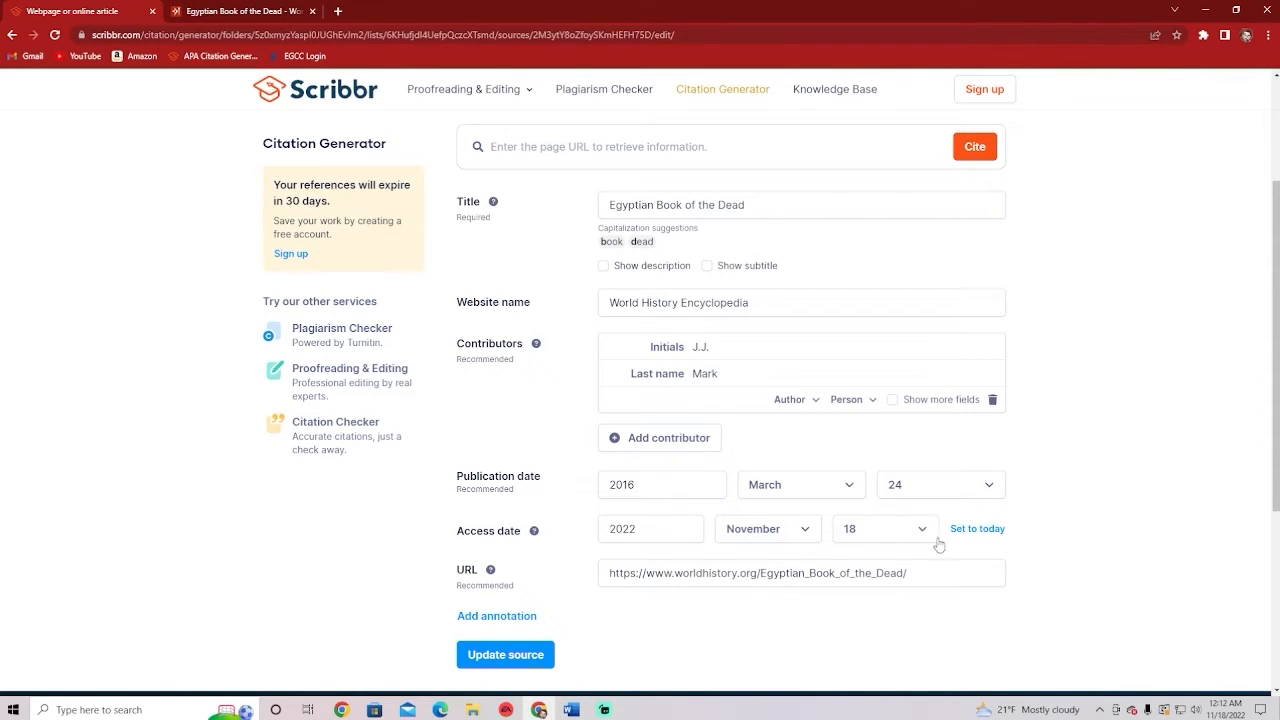
Try access days 15 and 16, then settle the access day back on 18
{"action": "left_click", "coordinate": [893, 538]}
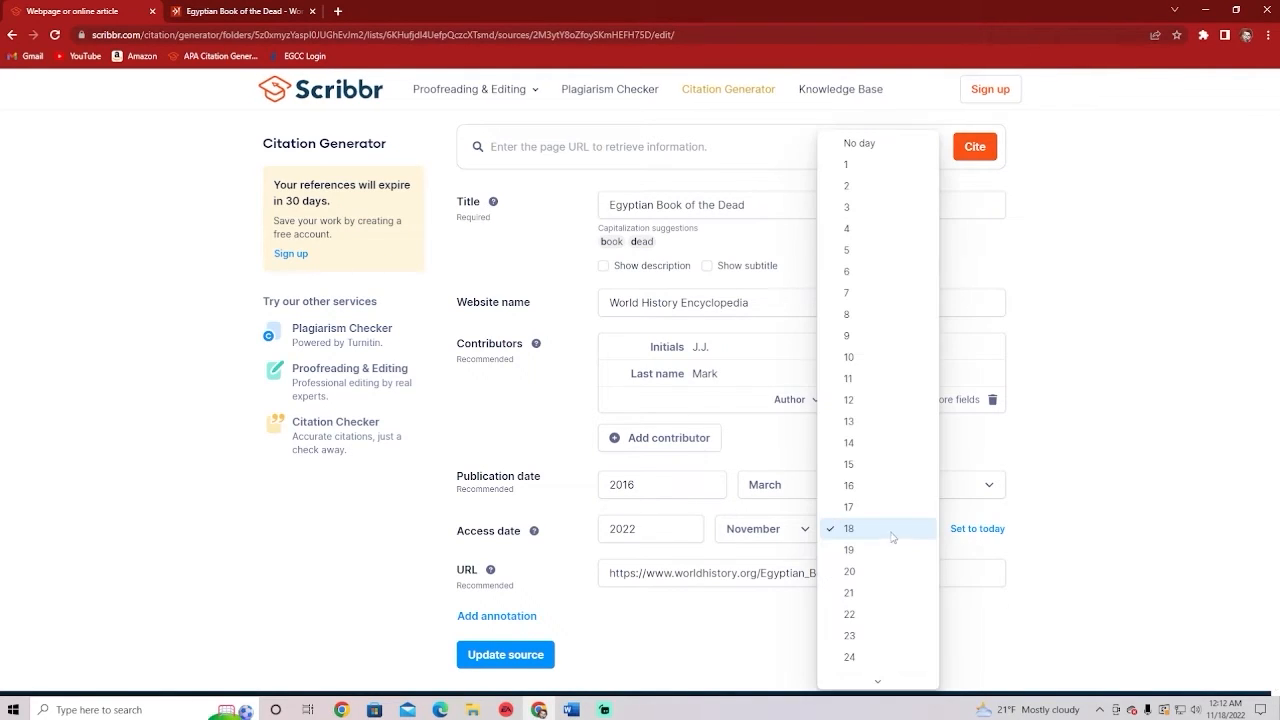
{"action": "left_click", "coordinate": [875, 467]}
{"action": "left_click", "coordinate": [922, 528]}
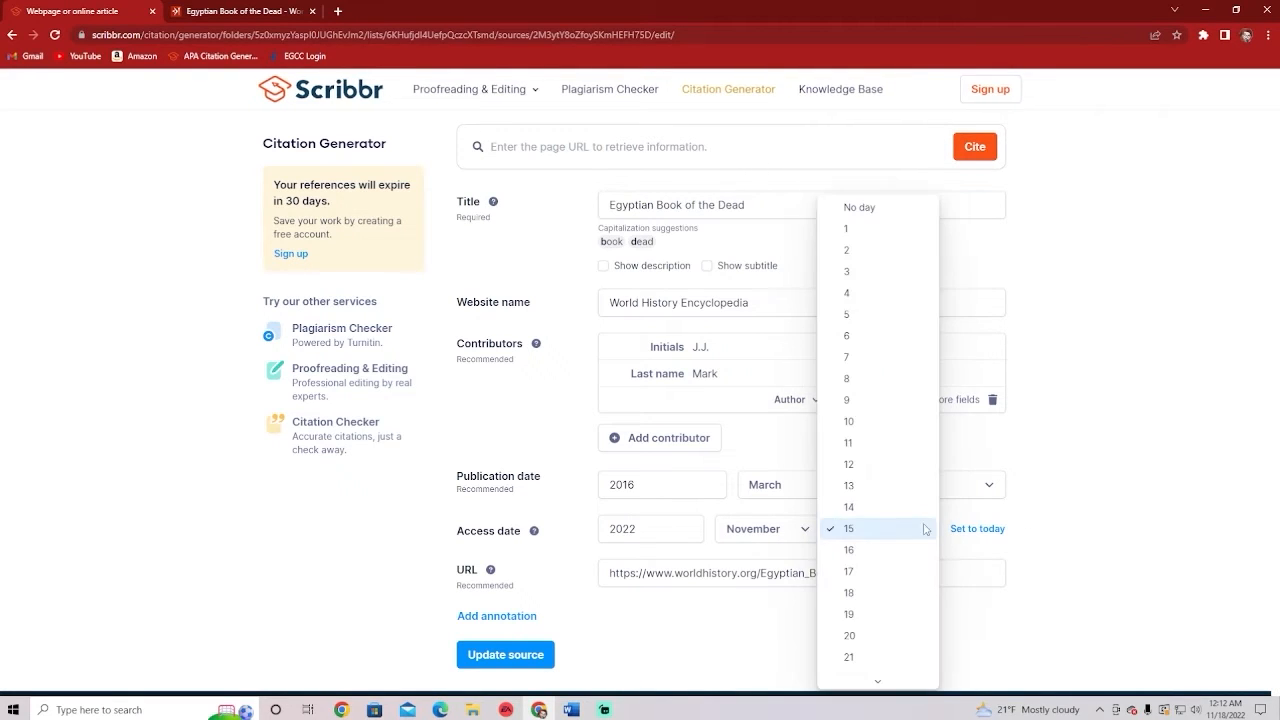
{"action": "left_click", "coordinate": [911, 545]}
{"action": "left_click", "coordinate": [914, 537]}
{"action": "left_click", "coordinate": [1080, 507]}
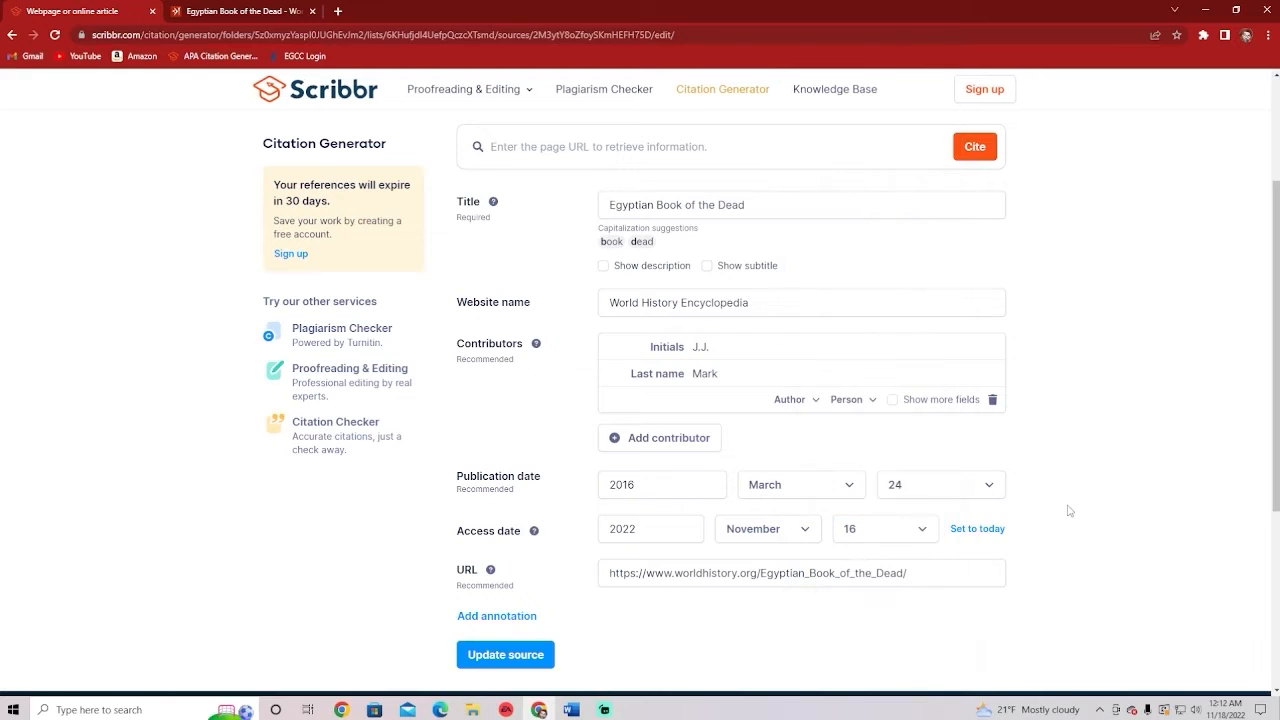
{"action": "left_click", "coordinate": [893, 531]}
{"action": "left_click", "coordinate": [883, 567]}
{"action": "scroll", "coordinate": [1085, 545], "scroll_direction": "up", "scroll_amount": 1}
{"action": "scroll", "coordinate": [1090, 558], "scroll_direction": "up", "scroll_amount": 1}
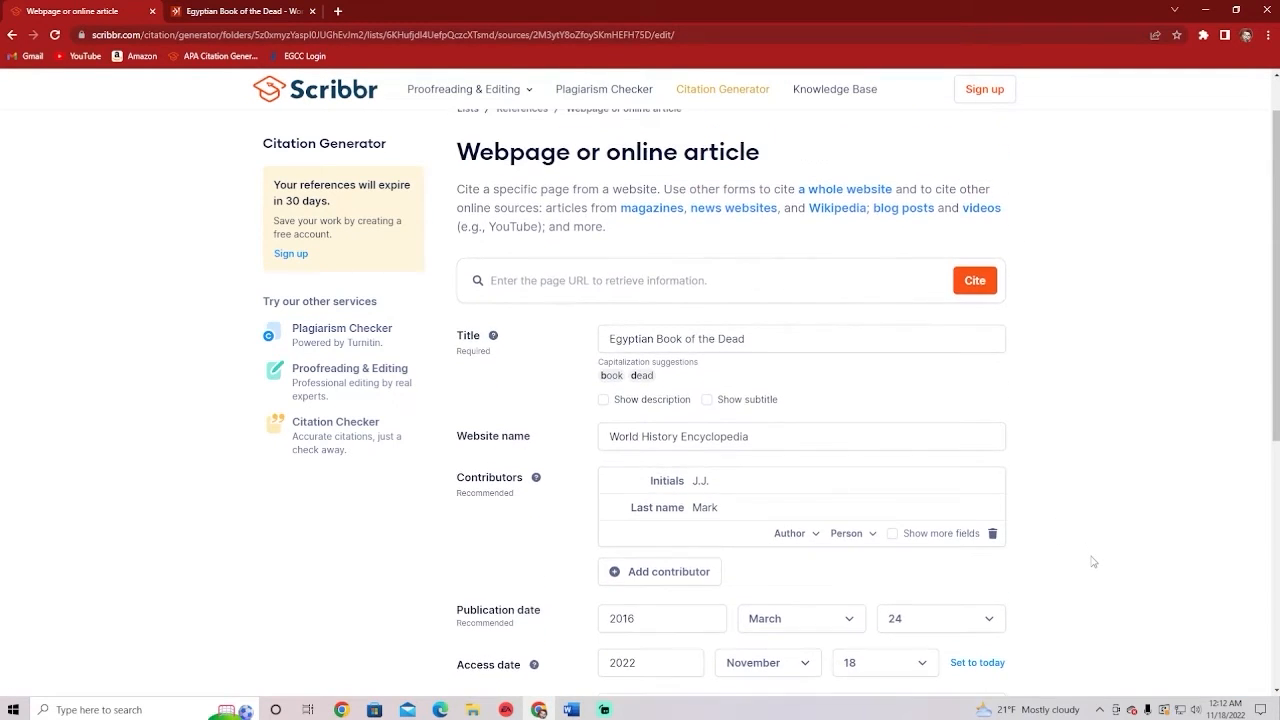
{"action": "scroll", "coordinate": [1090, 560], "scroll_direction": "down", "scroll_amount": 2}
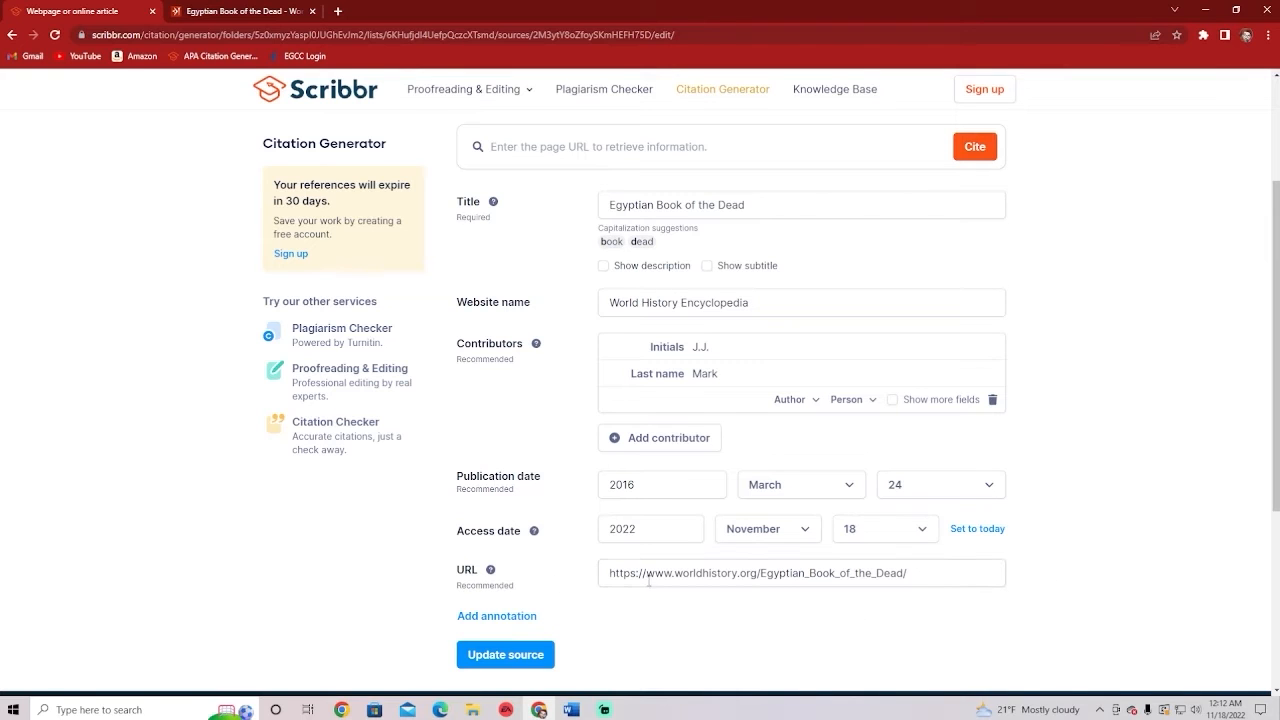
{"action": "scroll", "coordinate": [900, 312], "scroll_direction": "up", "scroll_amount": 2}
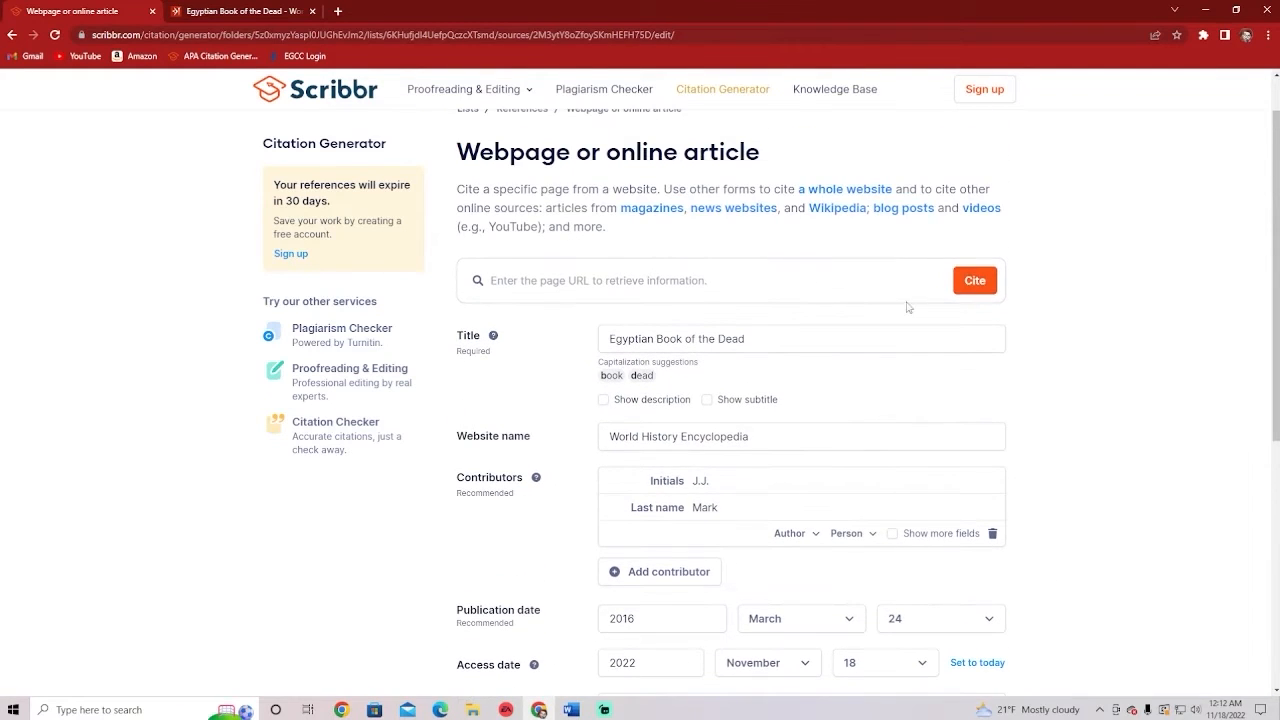
{"action": "scroll", "coordinate": [942, 303], "scroll_direction": "down", "scroll_amount": 2}
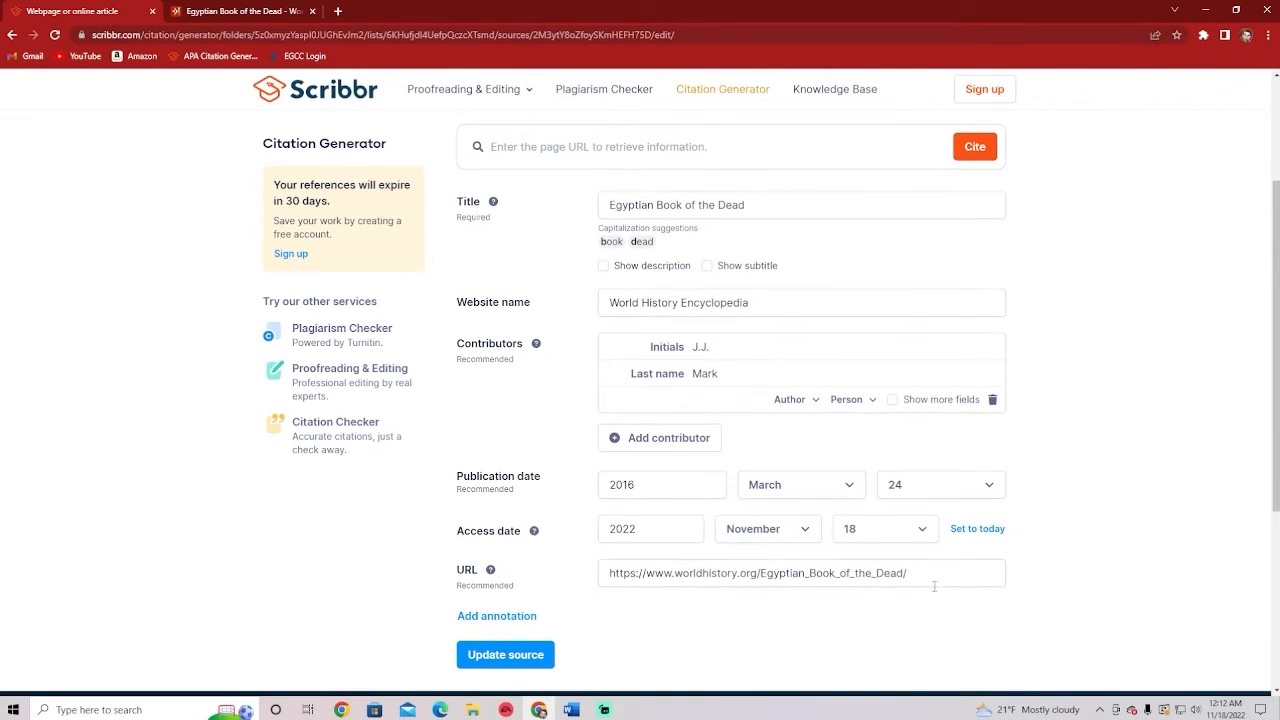
{"action": "left_click", "coordinate": [545, 655]}
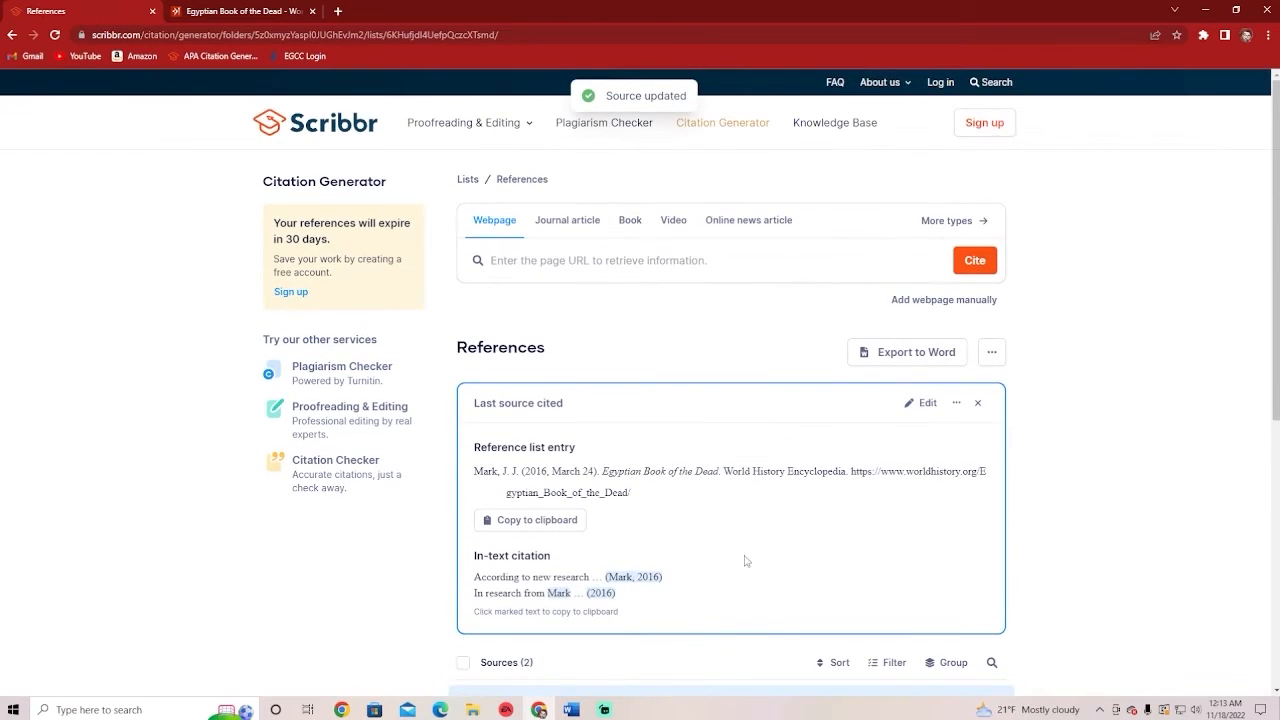
{"action": "scroll", "coordinate": [718, 520], "scroll_direction": "down", "scroll_amount": 1}
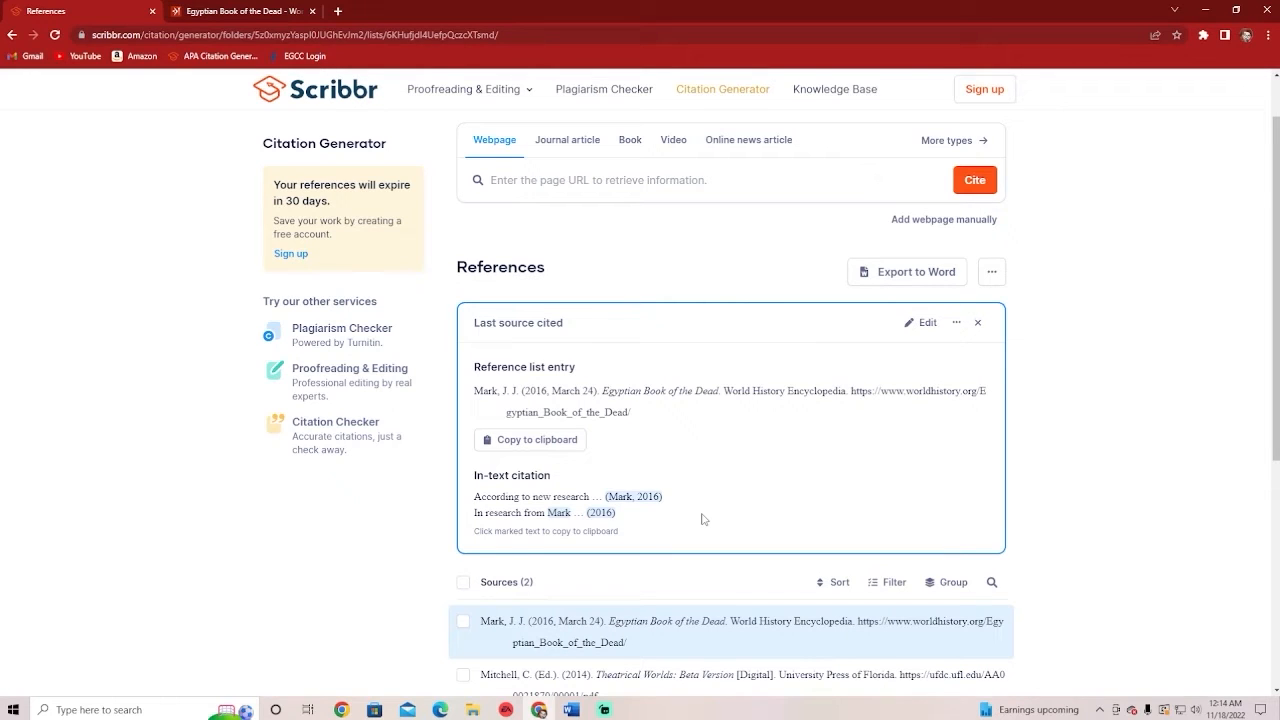
{"action": "scroll", "coordinate": [711, 489], "scroll_direction": "down", "scroll_amount": 1}
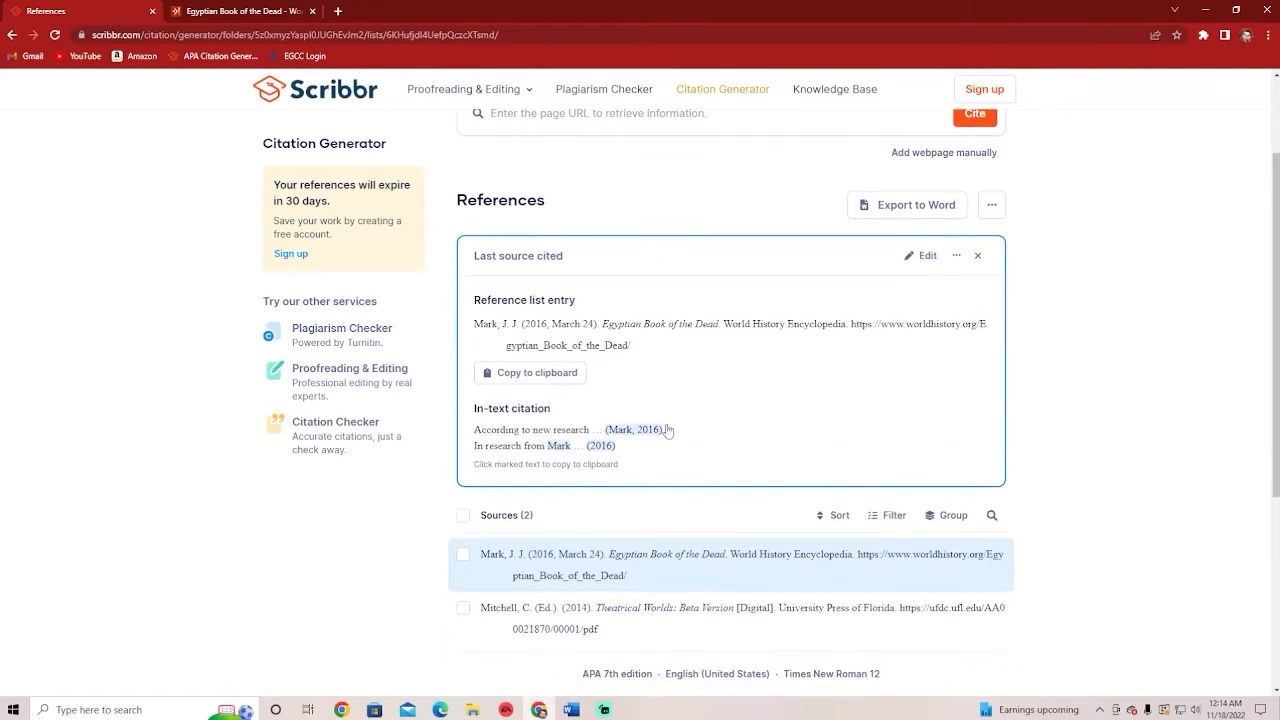
{"action": "scroll", "coordinate": [590, 462], "scroll_direction": "down", "scroll_amount": 1}
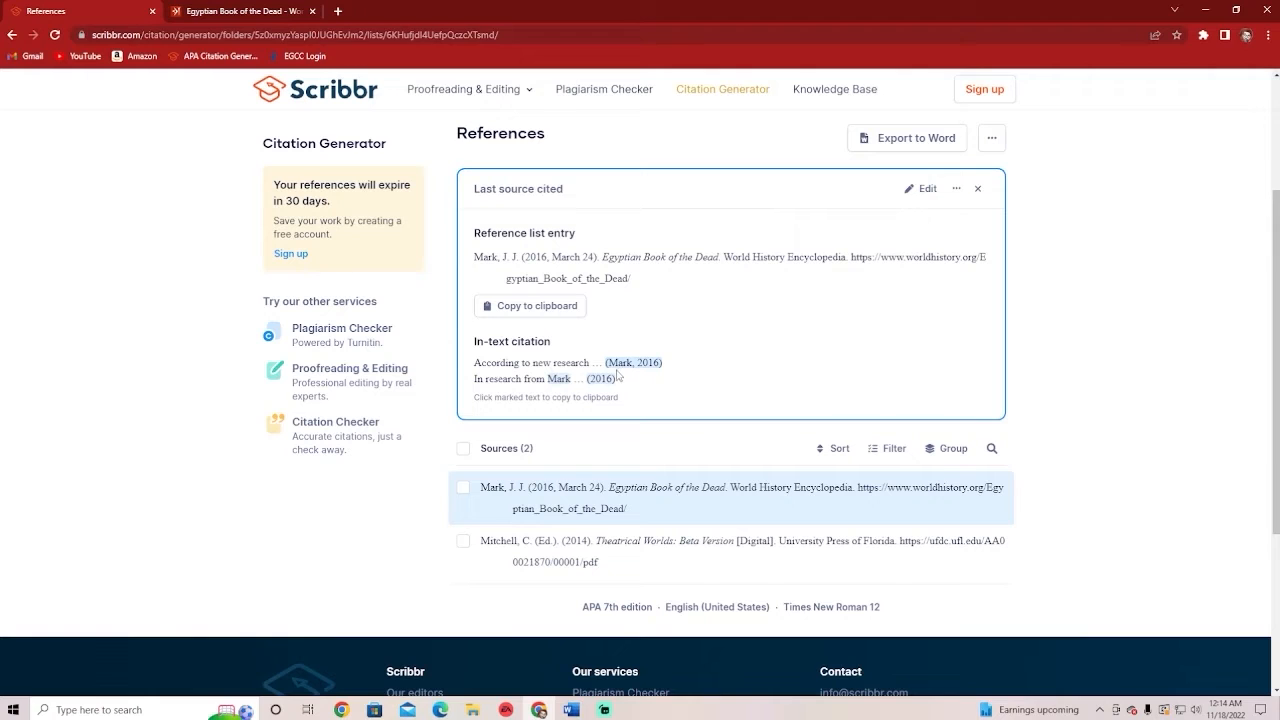
{"action": "scroll", "coordinate": [608, 430], "scroll_direction": "down", "scroll_amount": 1}
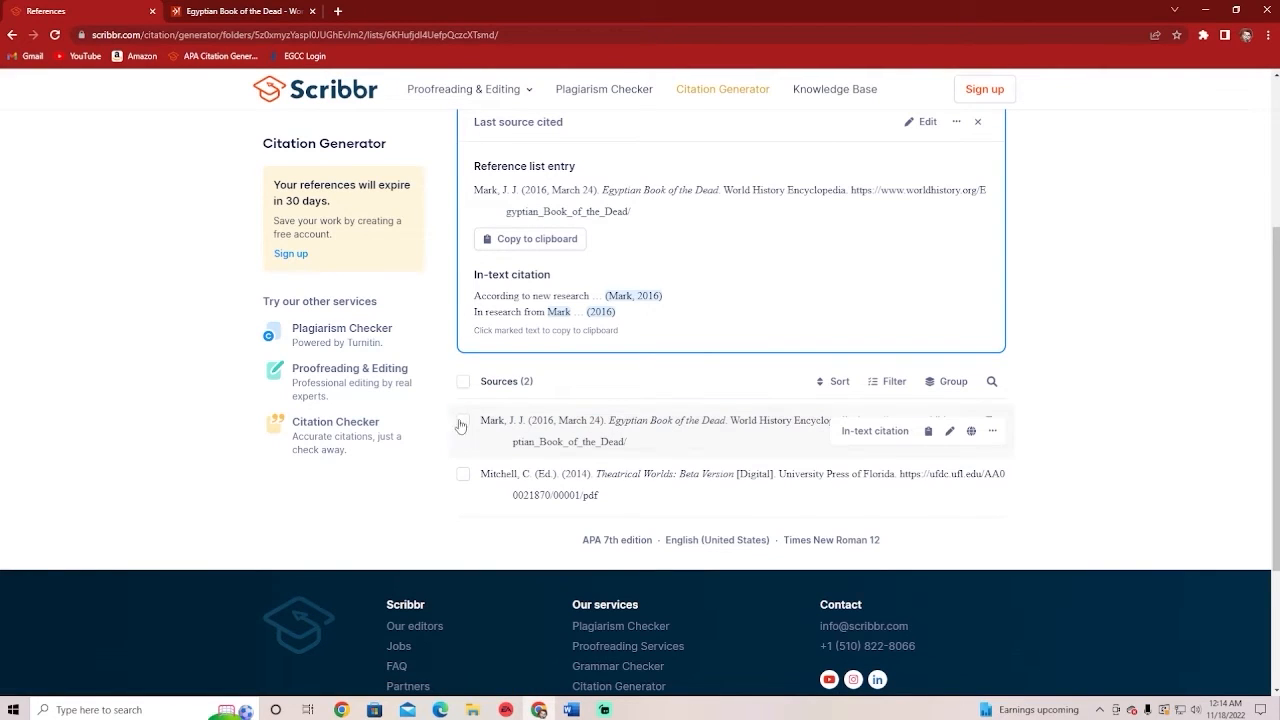
{"action": "left_click", "coordinate": [497, 437]}
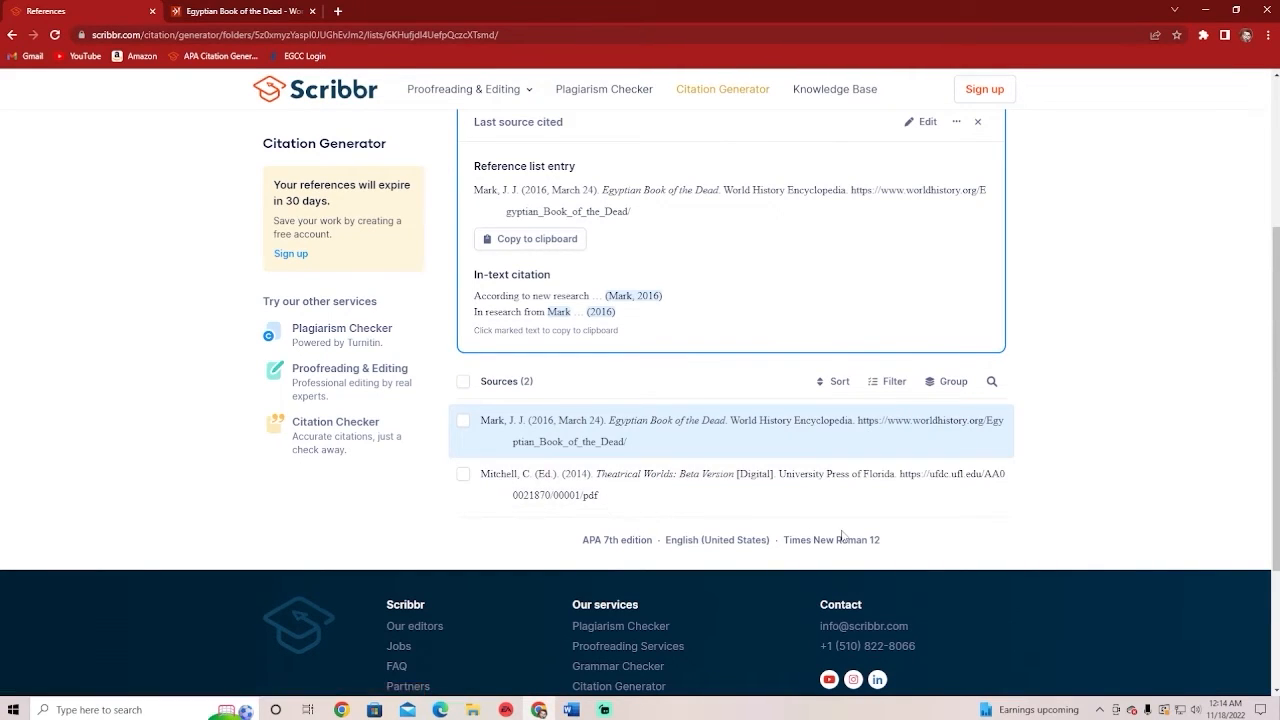
{"action": "scroll", "coordinate": [815, 512], "scroll_direction": "down", "scroll_amount": 1}
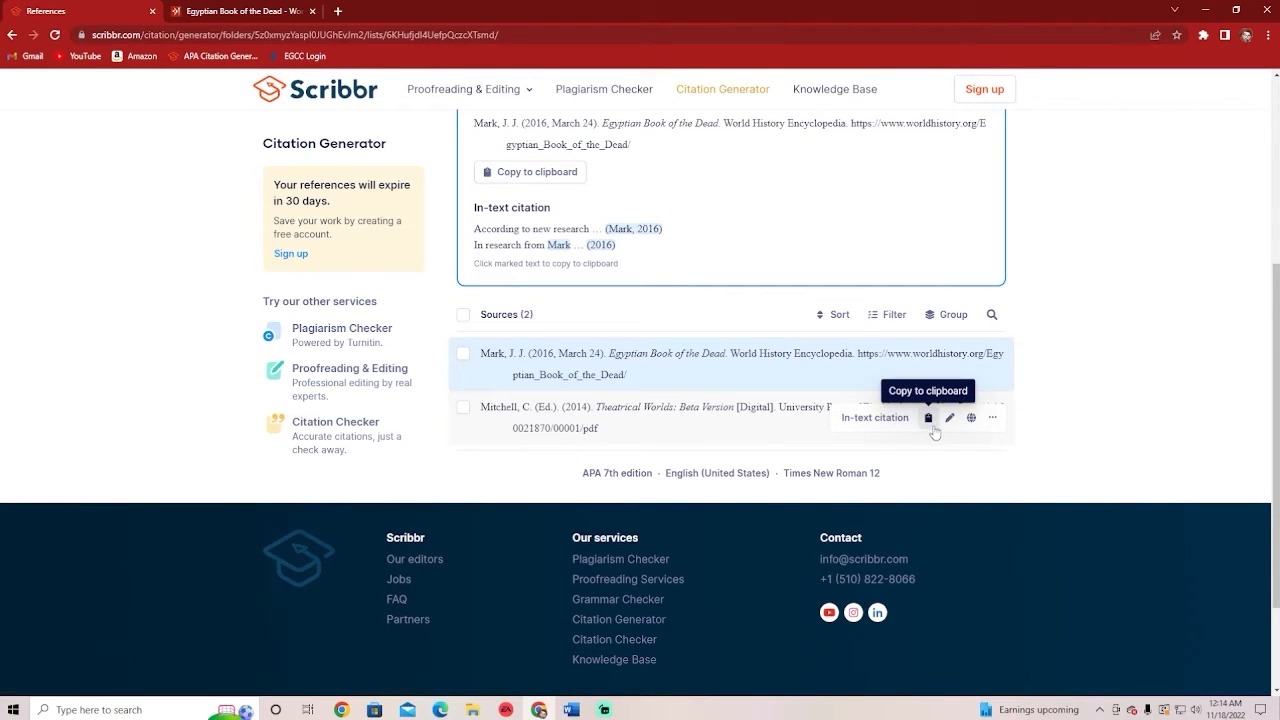
{"action": "scroll", "coordinate": [600, 380], "scroll_direction": "up", "scroll_amount": 2}
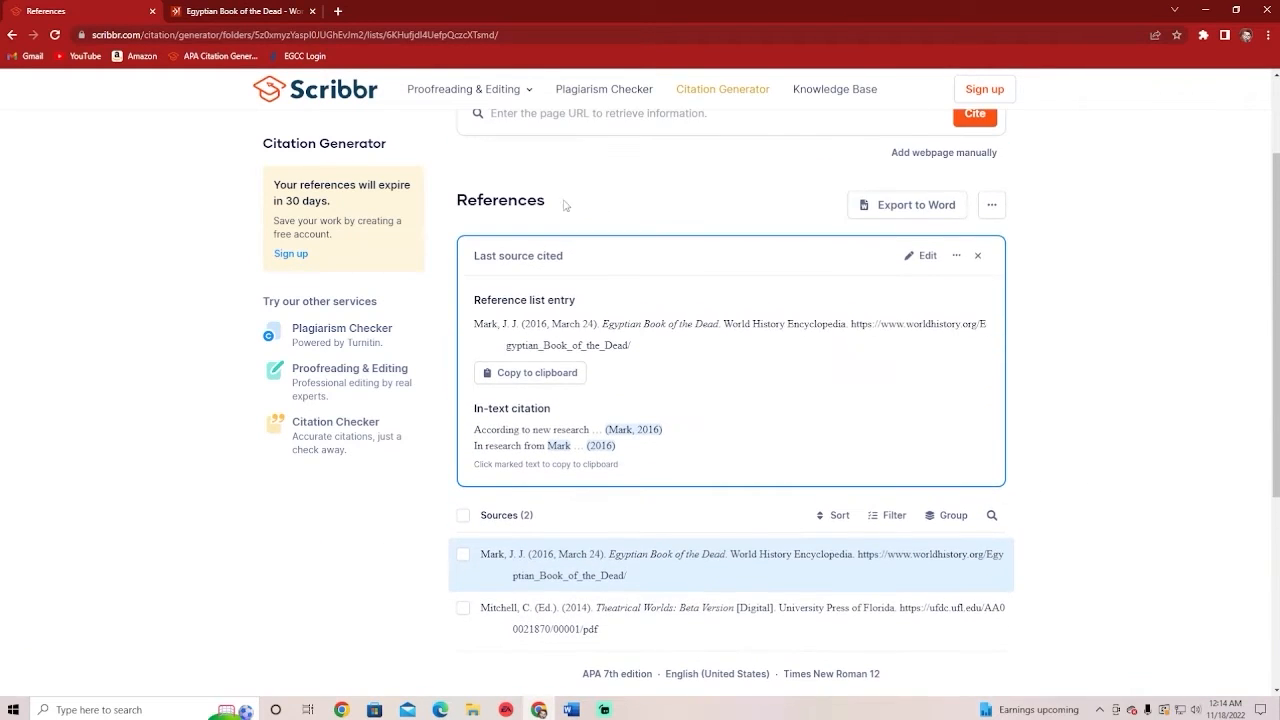
{"action": "scroll", "coordinate": [565, 205], "scroll_direction": "up", "scroll_amount": 2}
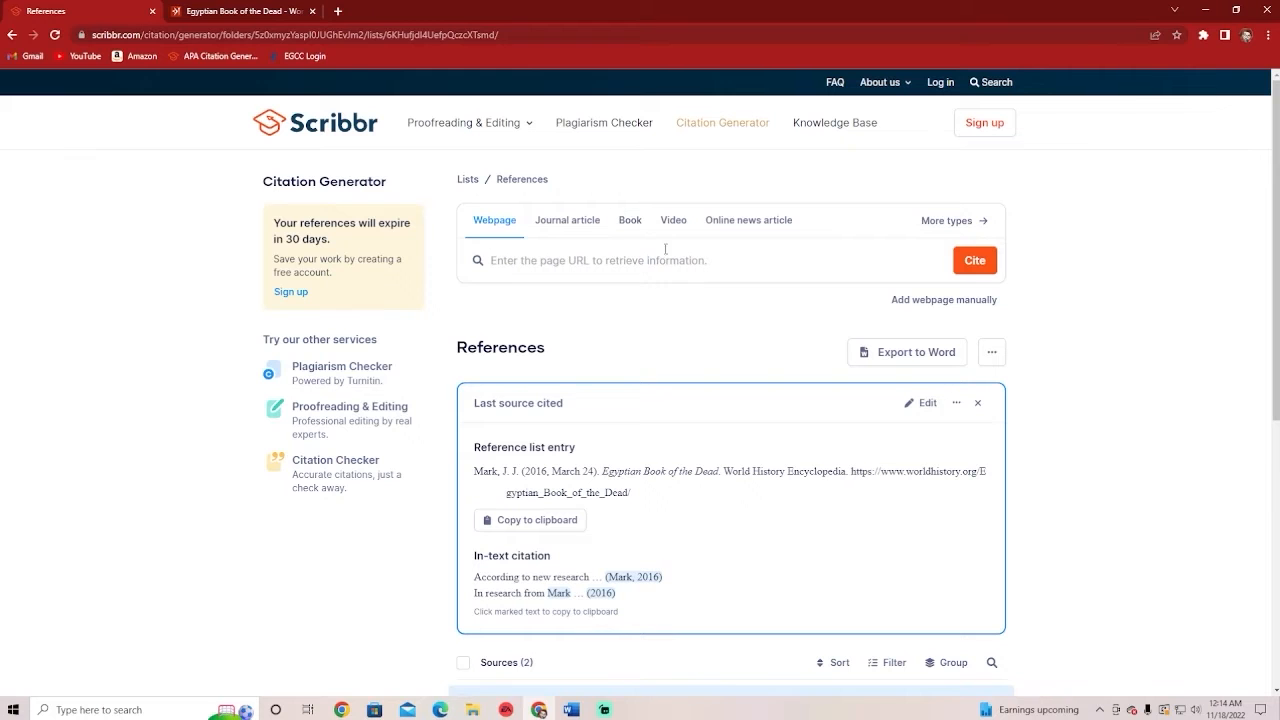
{"action": "scroll", "coordinate": [690, 340], "scroll_direction": "down", "scroll_amount": 2}
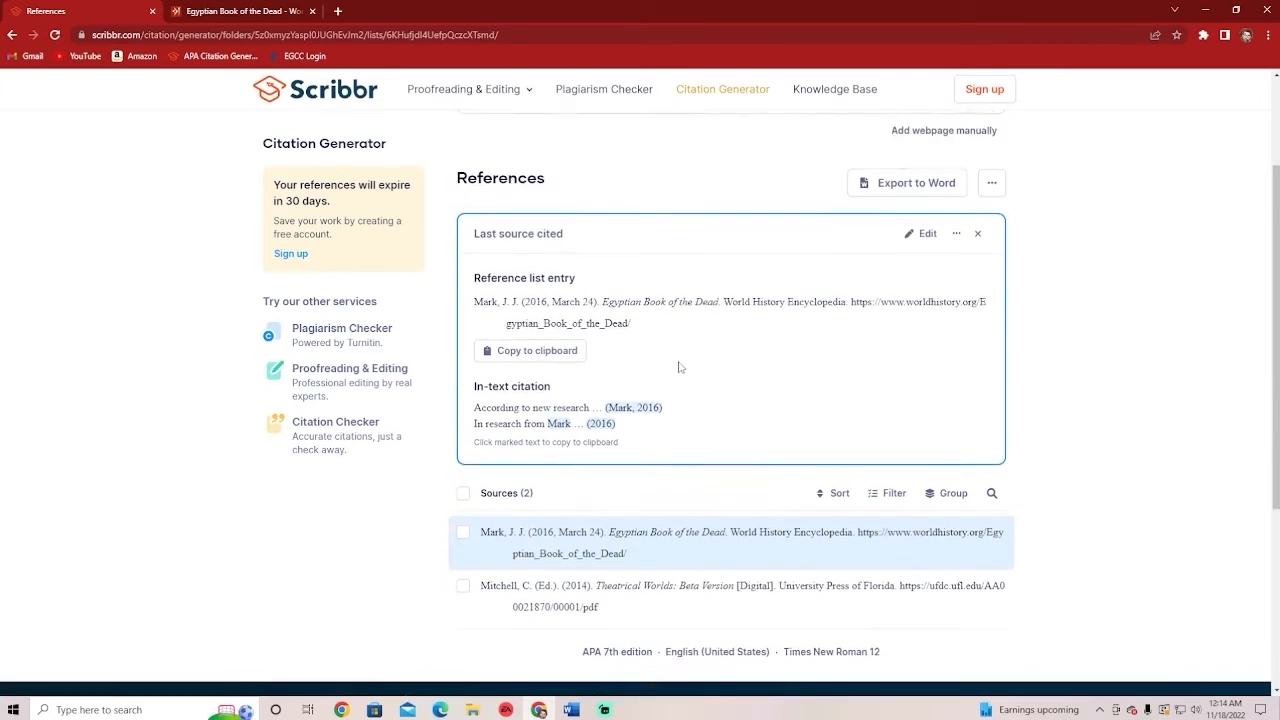
{"action": "scroll", "coordinate": [670, 370], "scroll_direction": "down", "scroll_amount": 2}
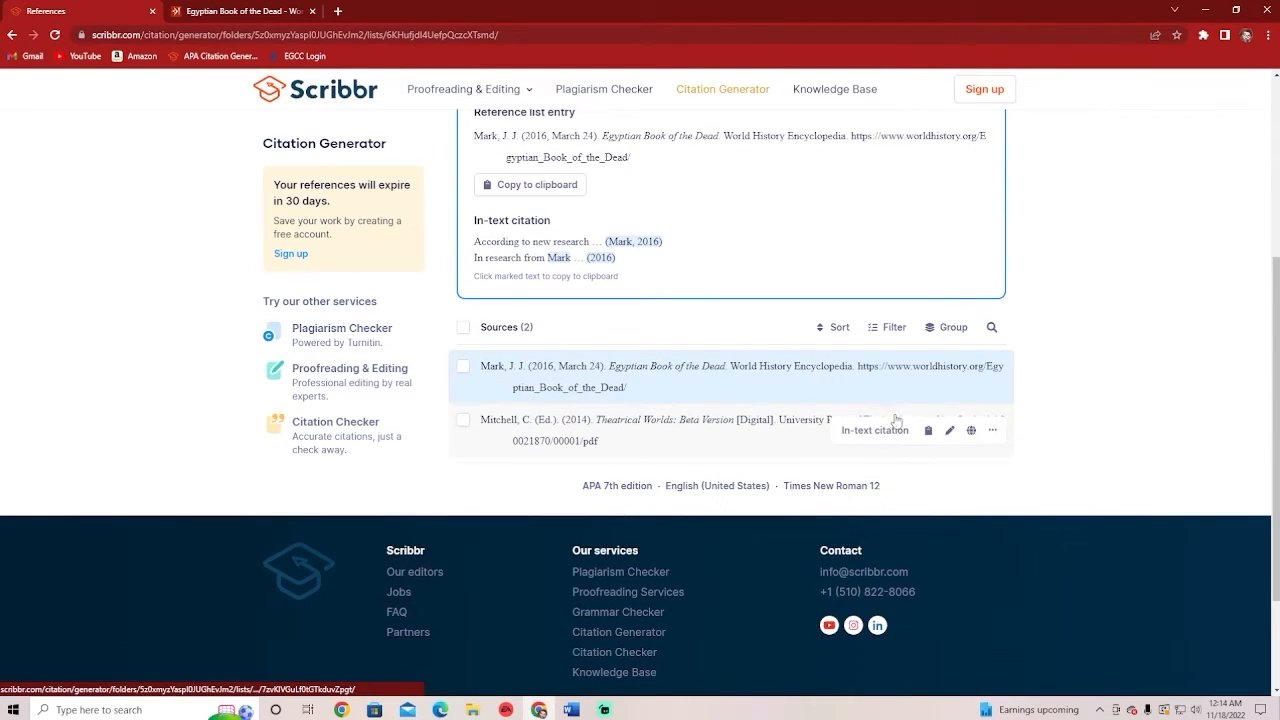
Edit the Theatrical Worlds entry and scroll its Book form to the empty Container title field
{"action": "left_click", "coordinate": [950, 431]}
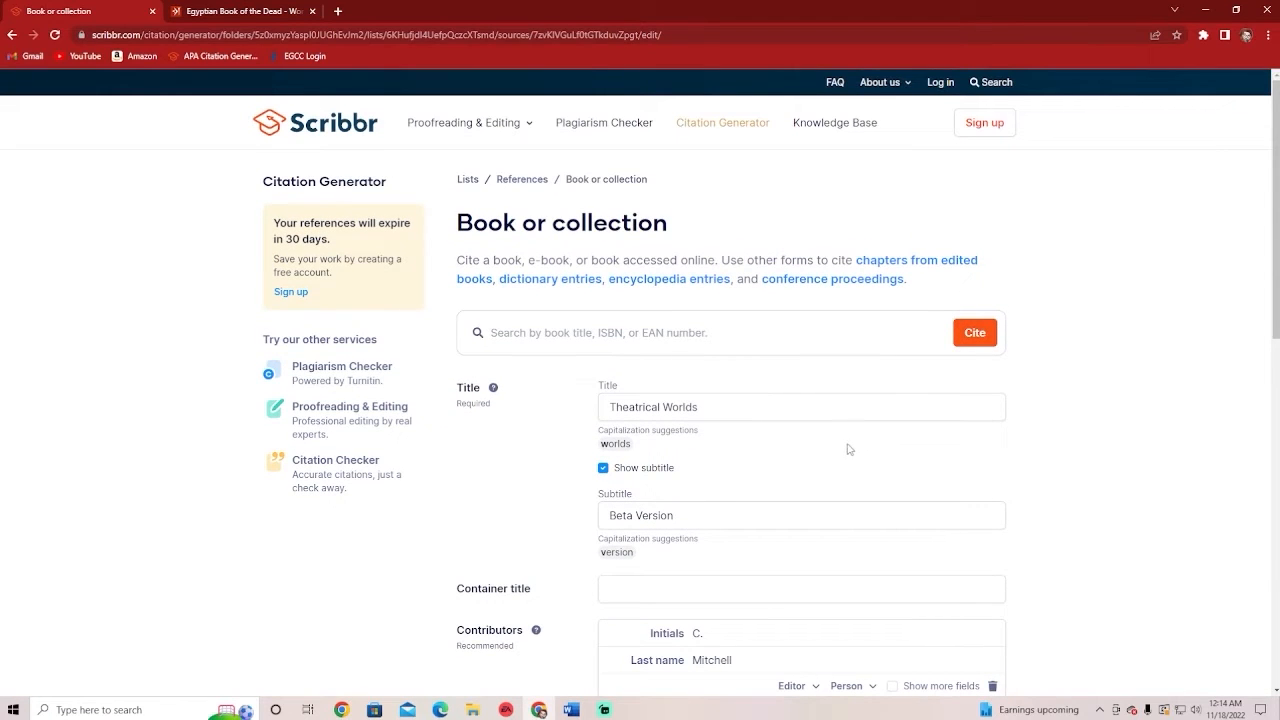
{"action": "scroll", "coordinate": [806, 434], "scroll_direction": "down", "scroll_amount": 1}
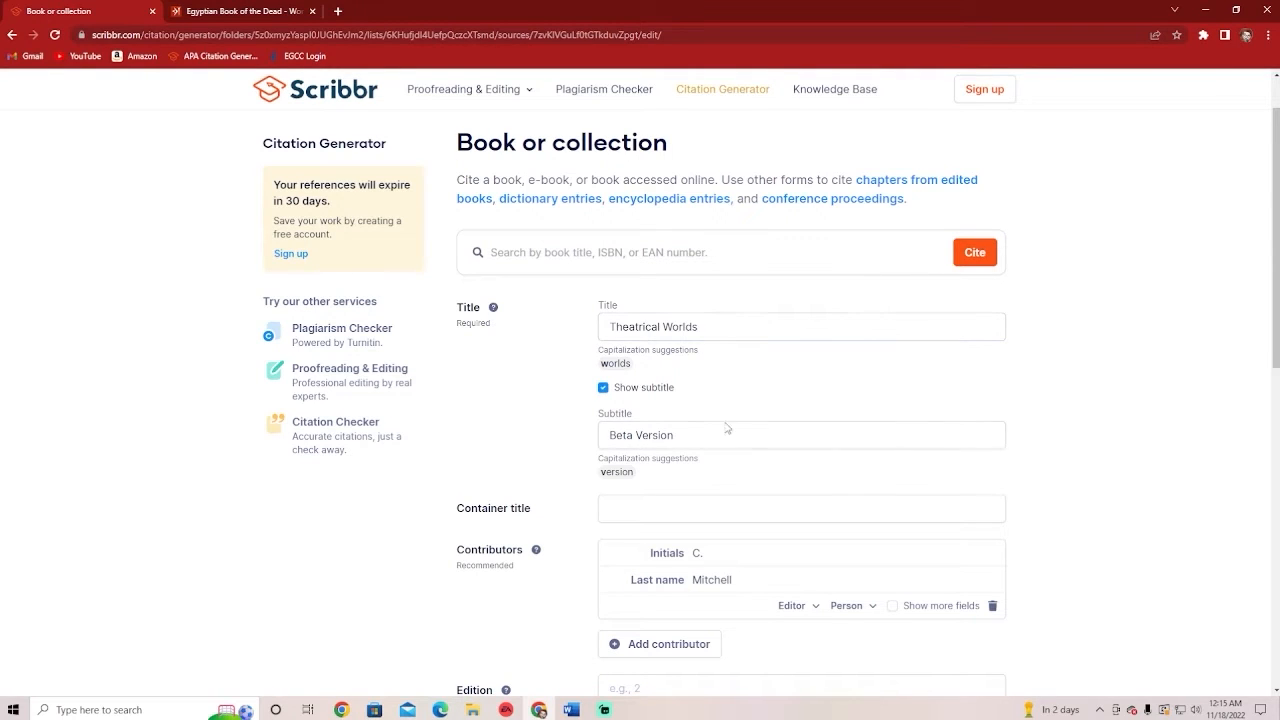
{"action": "scroll", "coordinate": [683, 446], "scroll_direction": "down", "scroll_amount": 1}
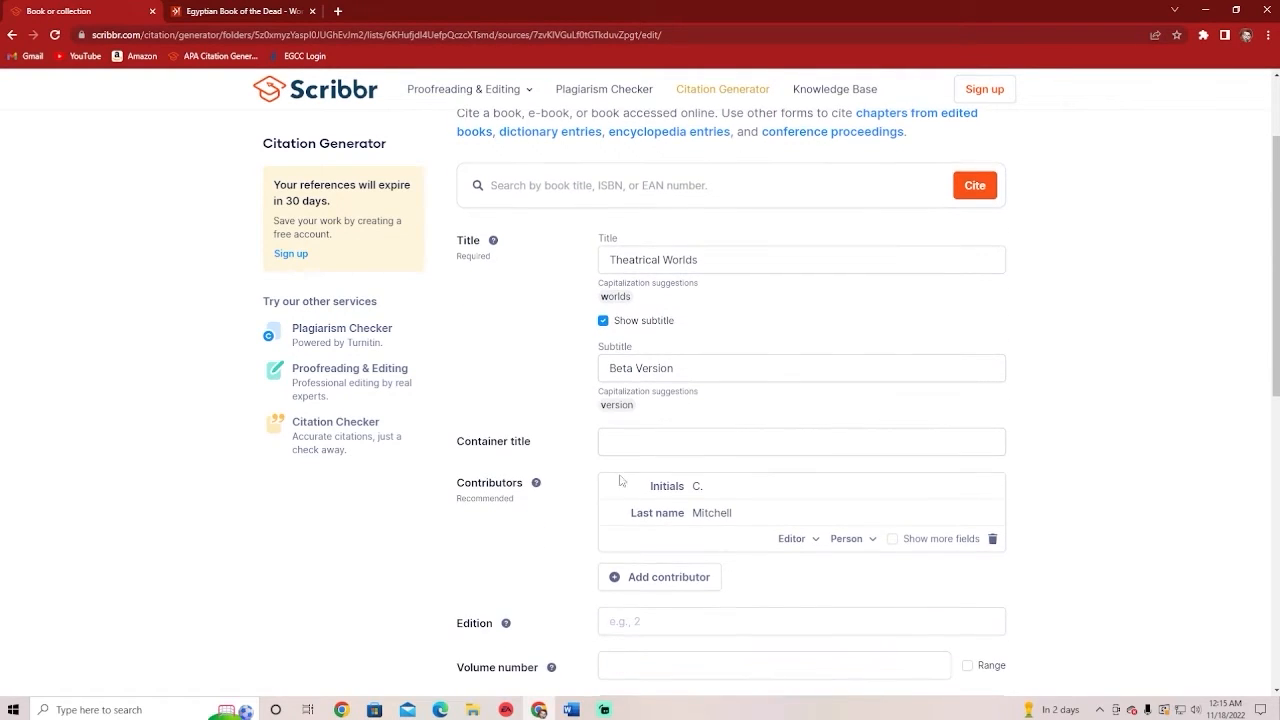
{"action": "left_click_drag", "start_coordinate": [458, 256], "coordinate": [492, 262]}
{"action": "left_click", "coordinate": [493, 263]}
{"action": "scroll", "coordinate": [546, 420], "scroll_direction": "down", "scroll_amount": 1}
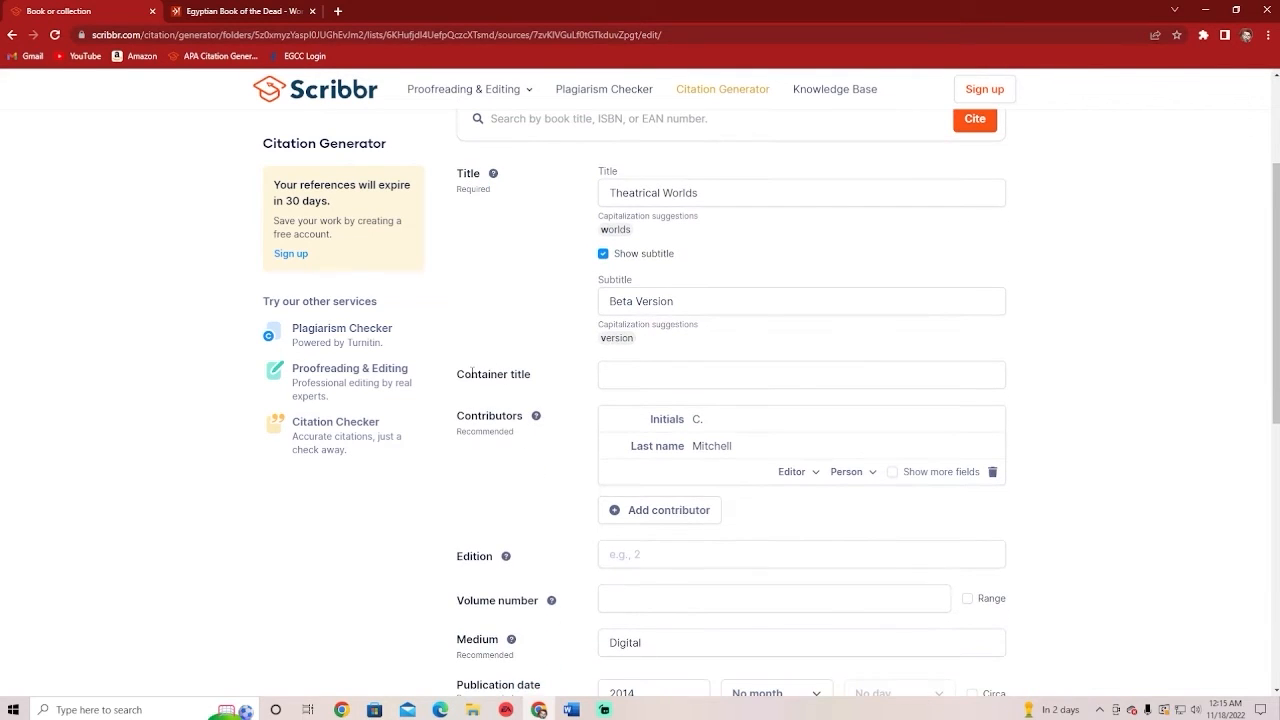
{"action": "left_click_drag", "start_coordinate": [466, 375], "coordinate": [534, 376]}
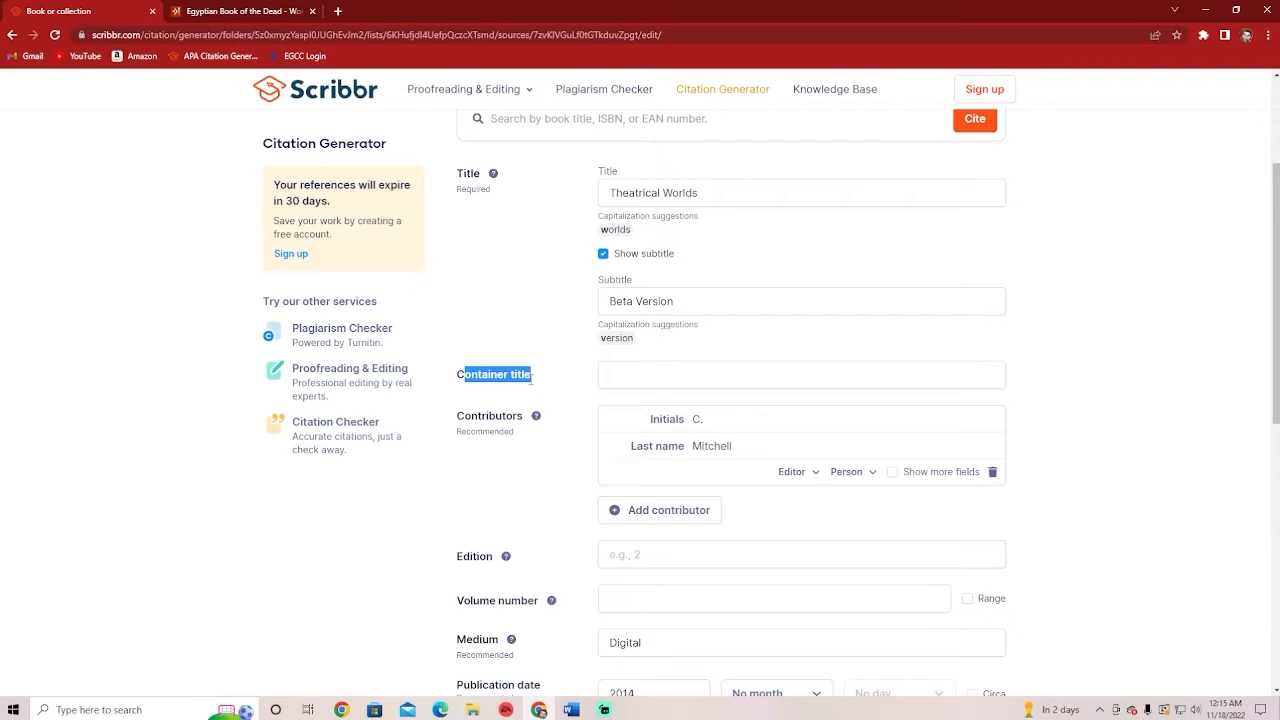
{"action": "left_click", "coordinate": [503, 370]}
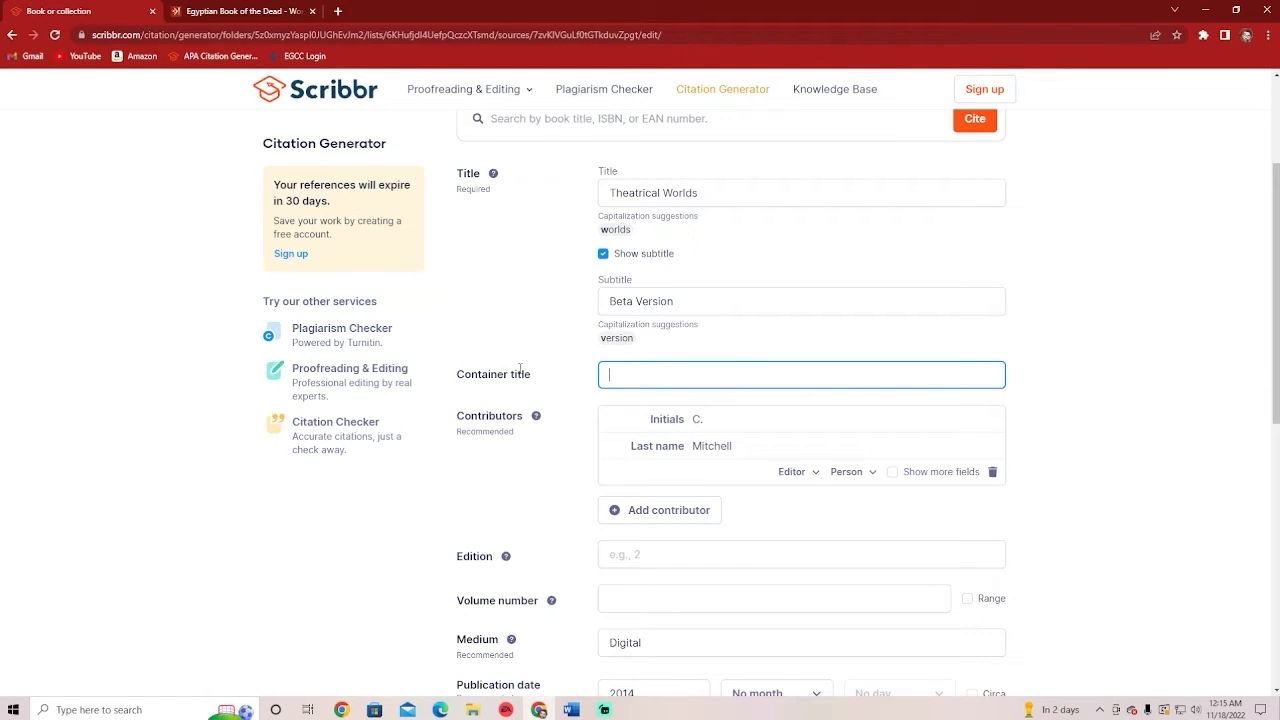
{"action": "scroll", "coordinate": [521, 371], "scroll_direction": "down", "scroll_amount": 1}
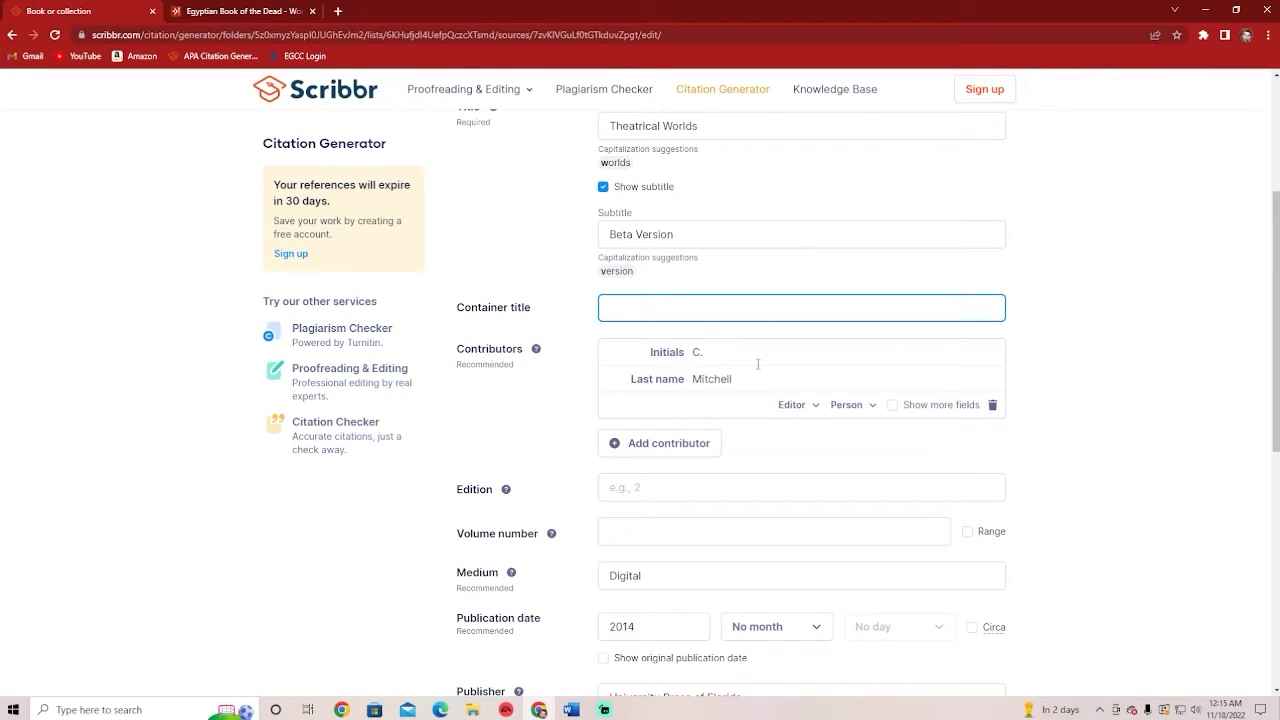
{"action": "left_click", "coordinate": [814, 408]}
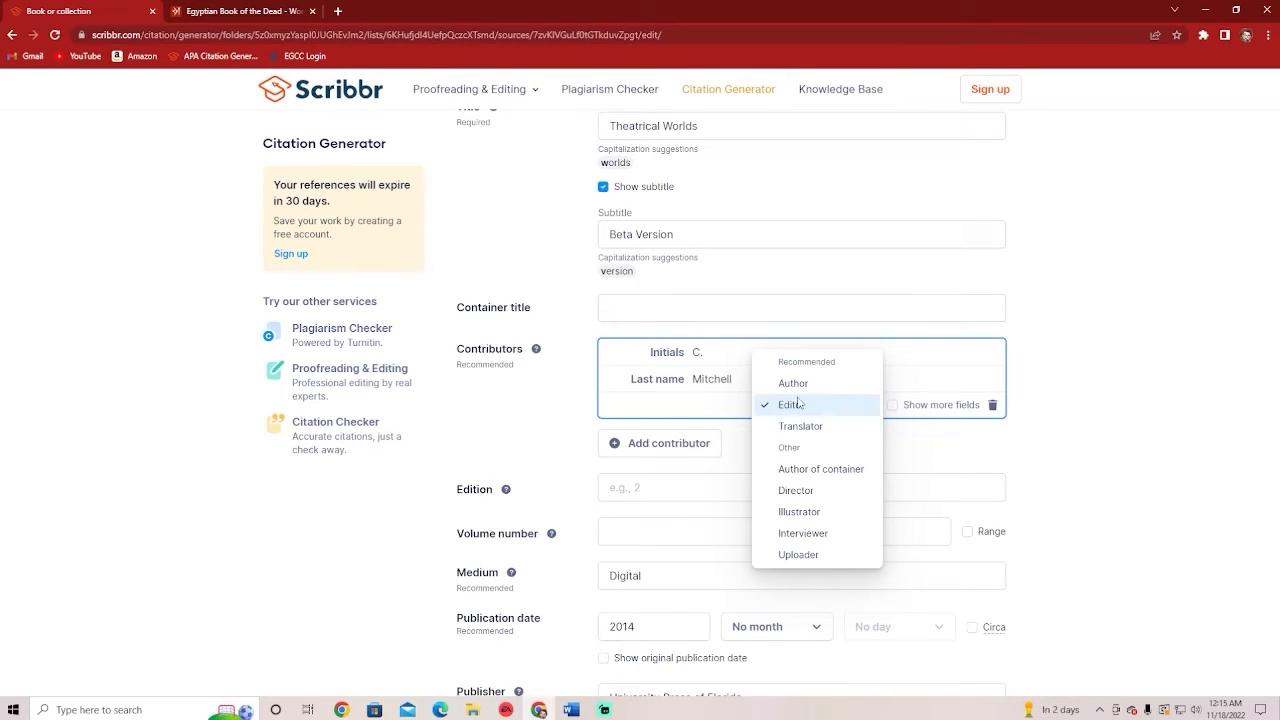
{"action": "left_click", "coordinate": [798, 404]}
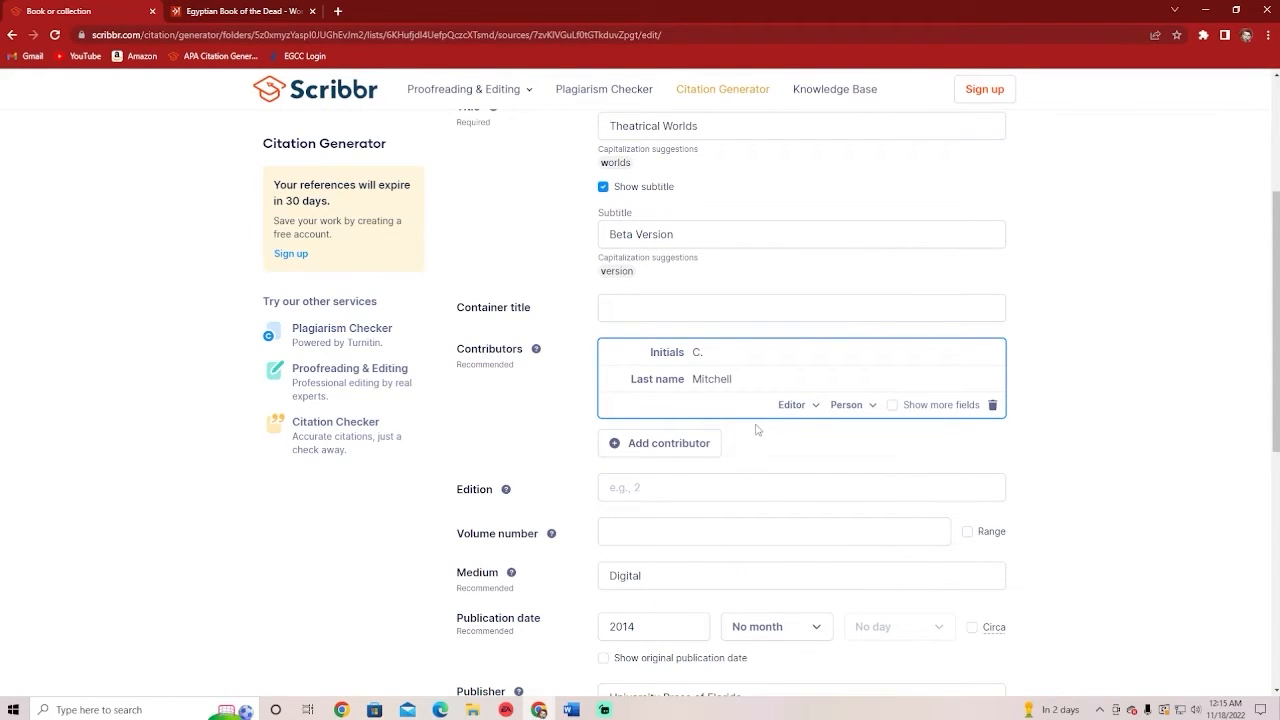
{"action": "scroll", "coordinate": [757, 440], "scroll_direction": "down", "scroll_amount": 1}
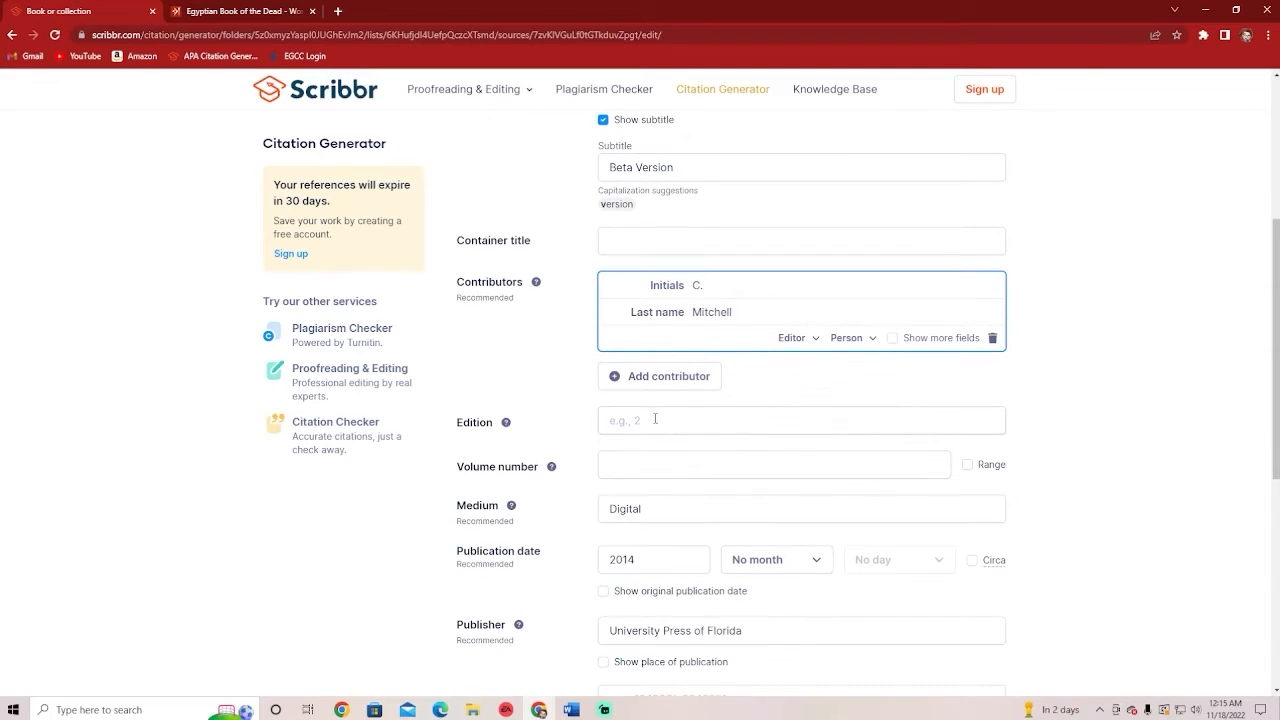
{"action": "left_click", "coordinate": [713, 465]}
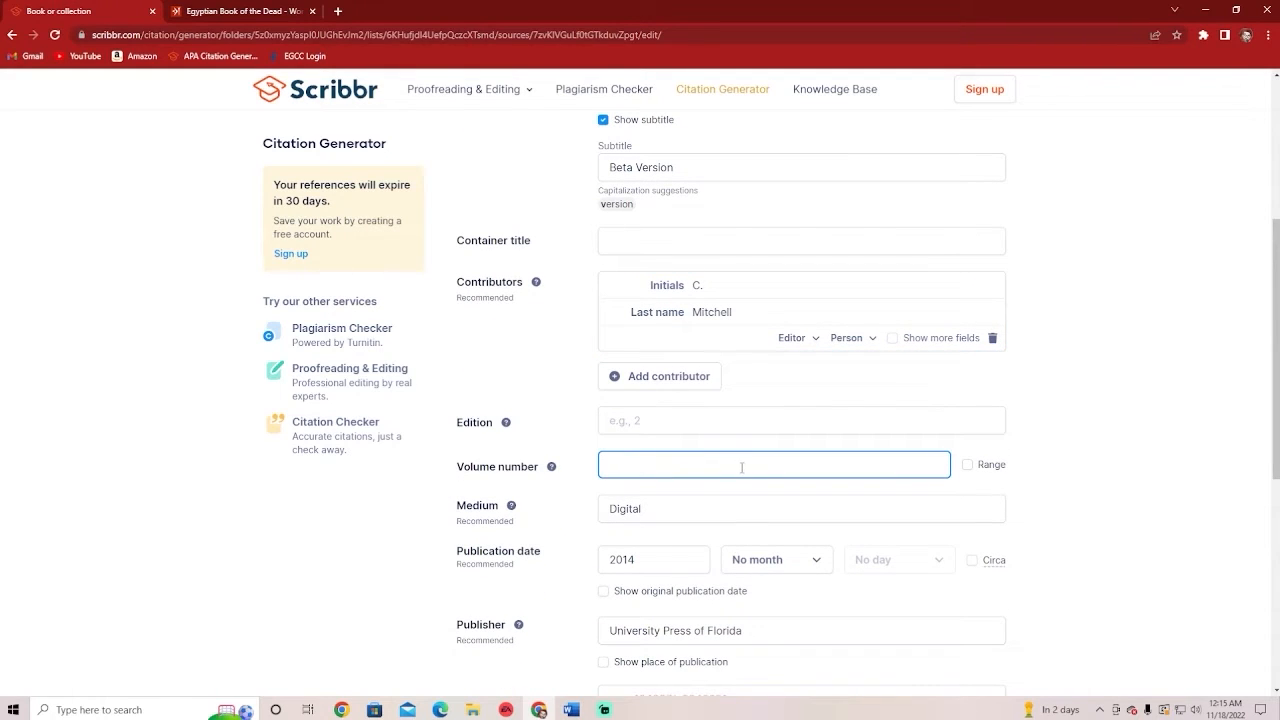
{"action": "scroll", "coordinate": [720, 470], "scroll_direction": "down", "scroll_amount": 1}
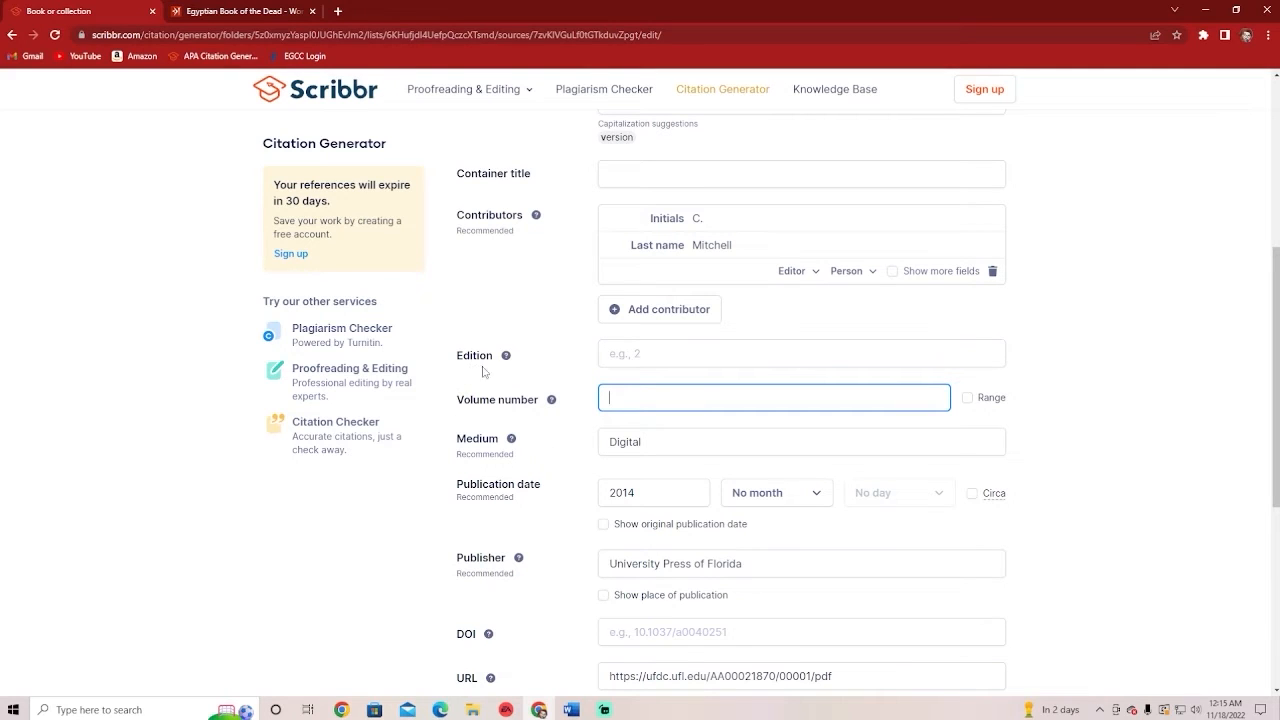
{"action": "scroll", "coordinate": [510, 400], "scroll_direction": "down", "scroll_amount": 1}
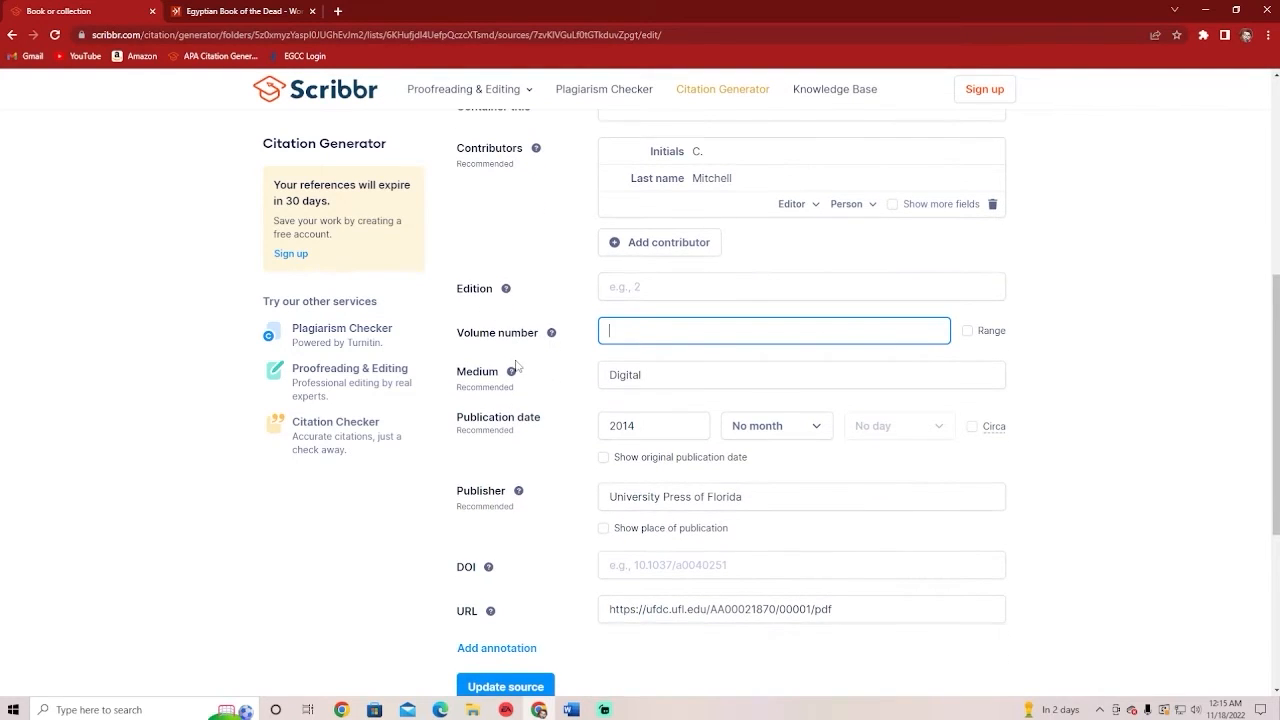
{"action": "mouse_move", "coordinate": [516, 378]}
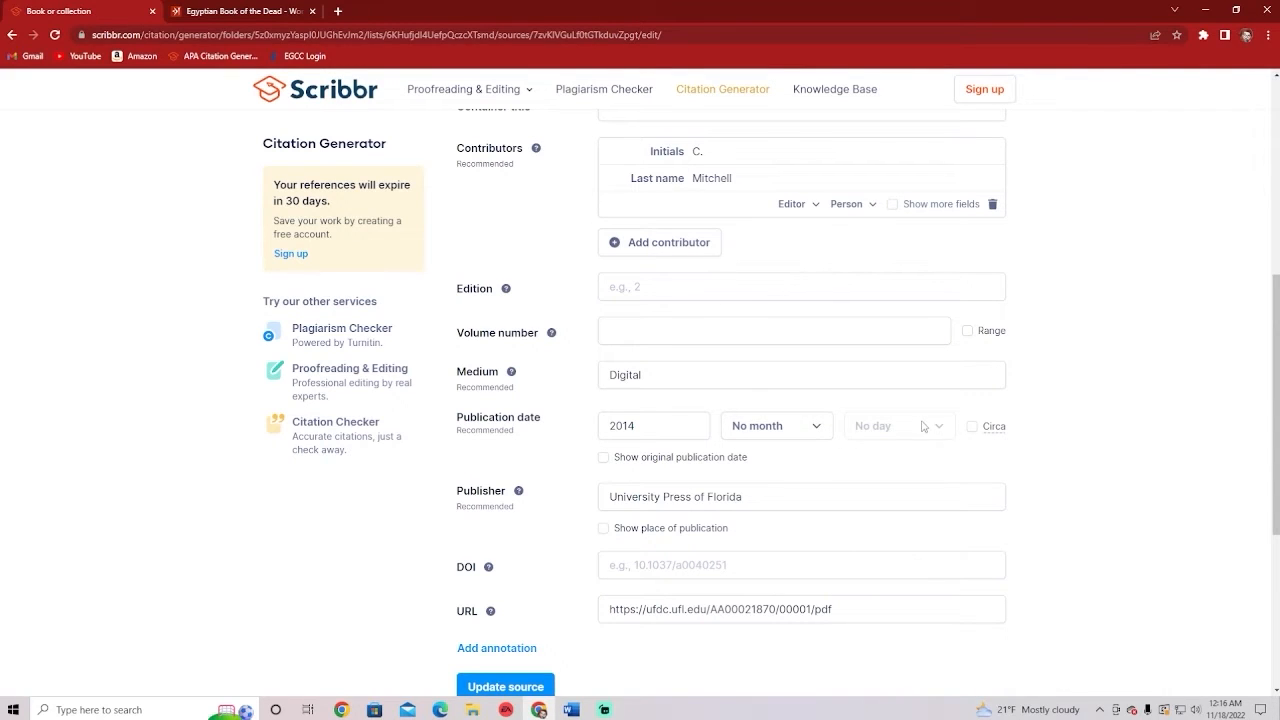
Tick and untick Circa so the Theatrical Worlds date stays exact, then scroll the form
{"action": "left_click", "coordinate": [972, 428]}
{"action": "left_click", "coordinate": [972, 428]}
{"action": "scroll", "coordinate": [820, 490], "scroll_direction": "down", "scroll_amount": 2}
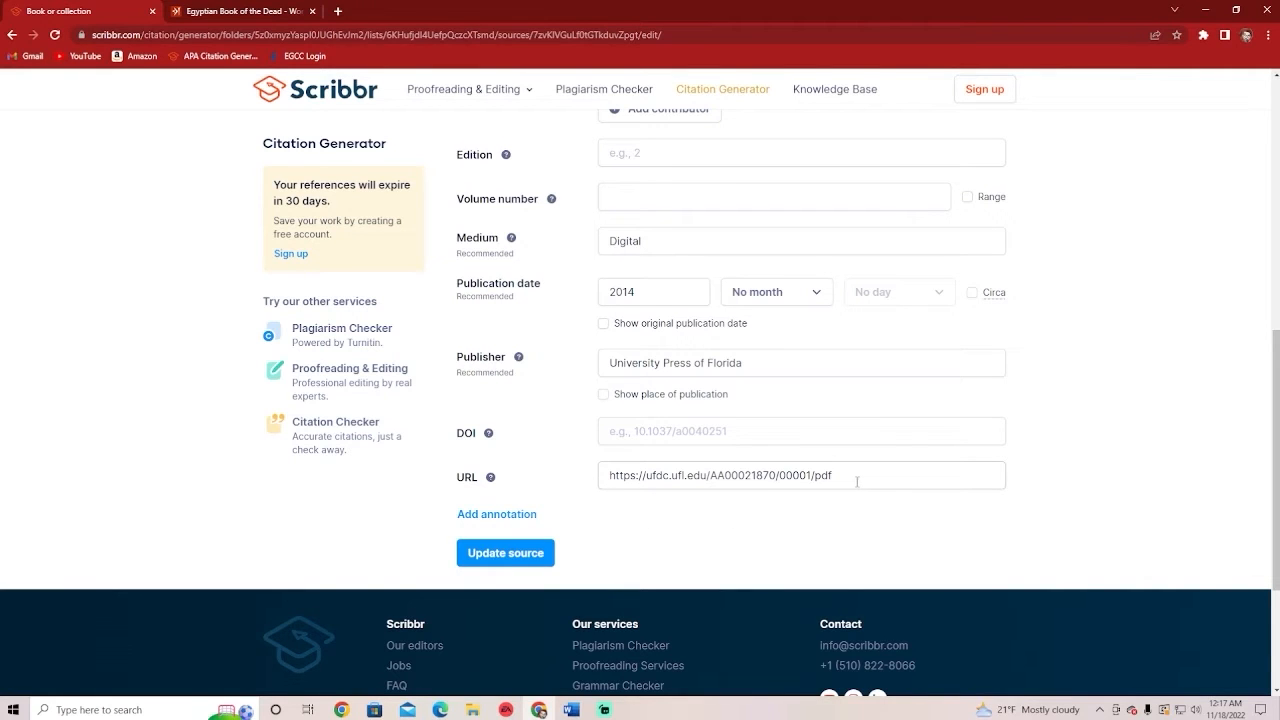
{"action": "scroll", "coordinate": [877, 494], "scroll_direction": "up", "scroll_amount": 3}
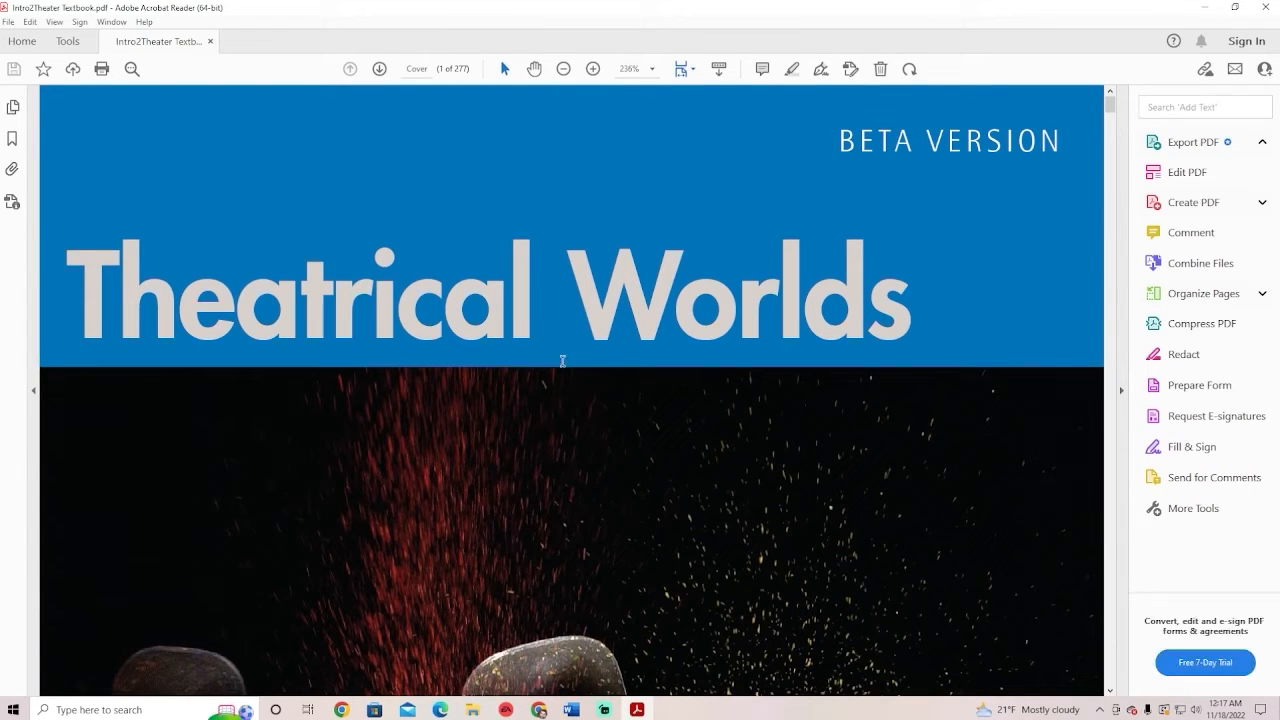
Page through the textbook's opening pages, selecting the Edited by line and editor's name
{"action": "scroll", "coordinate": [537, 376], "scroll_direction": "down", "scroll_amount": 1}
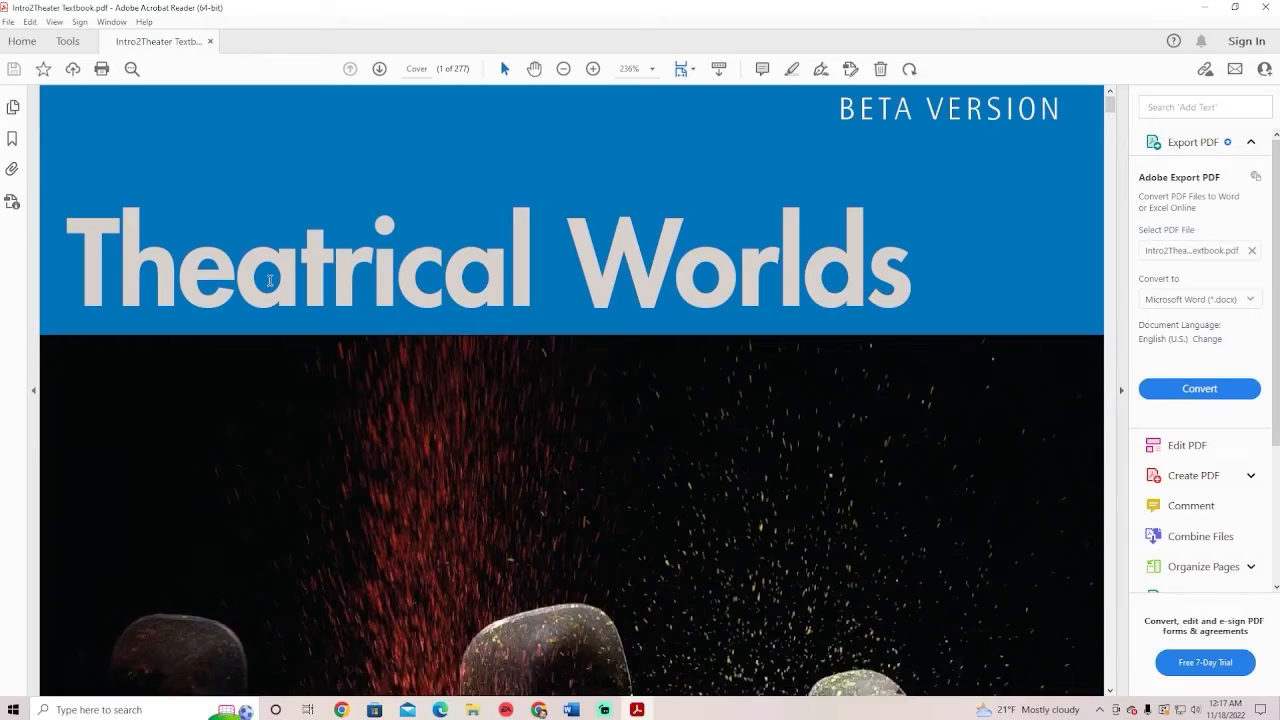
{"action": "scroll", "coordinate": [689, 305], "scroll_direction": "up", "scroll_amount": 1}
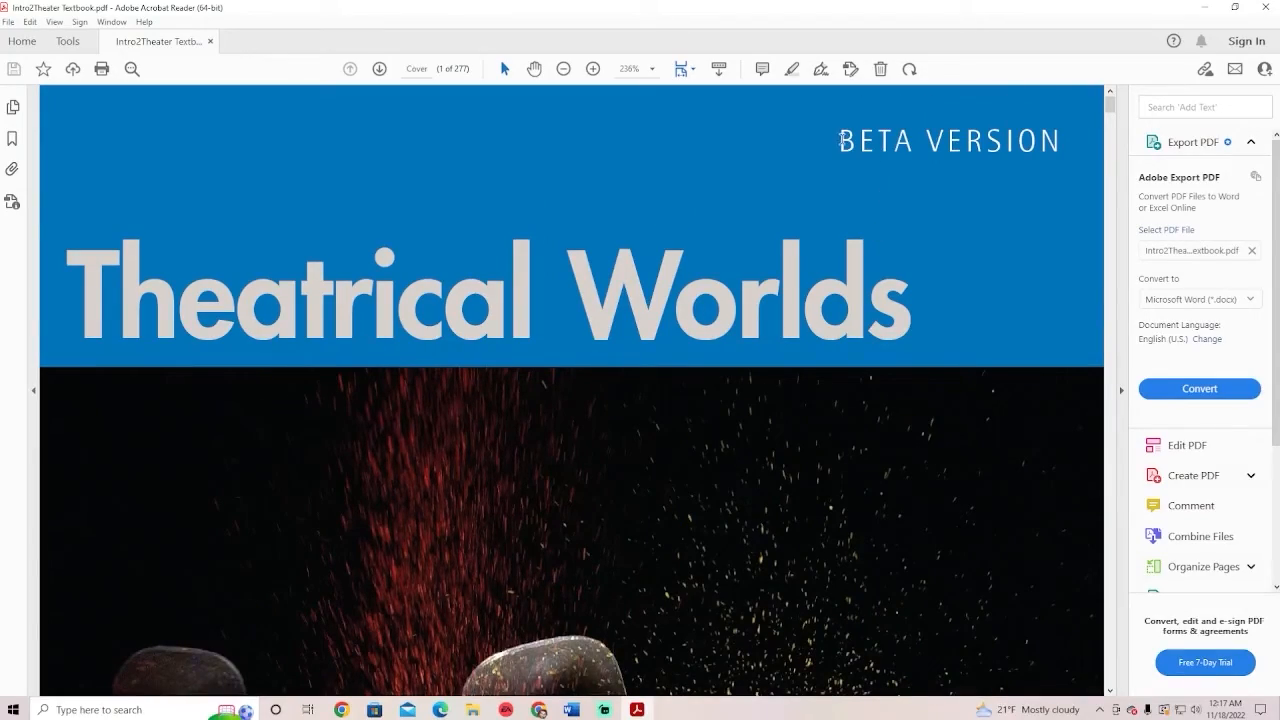
{"action": "scroll", "coordinate": [946, 277], "scroll_direction": "down", "scroll_amount": 20}
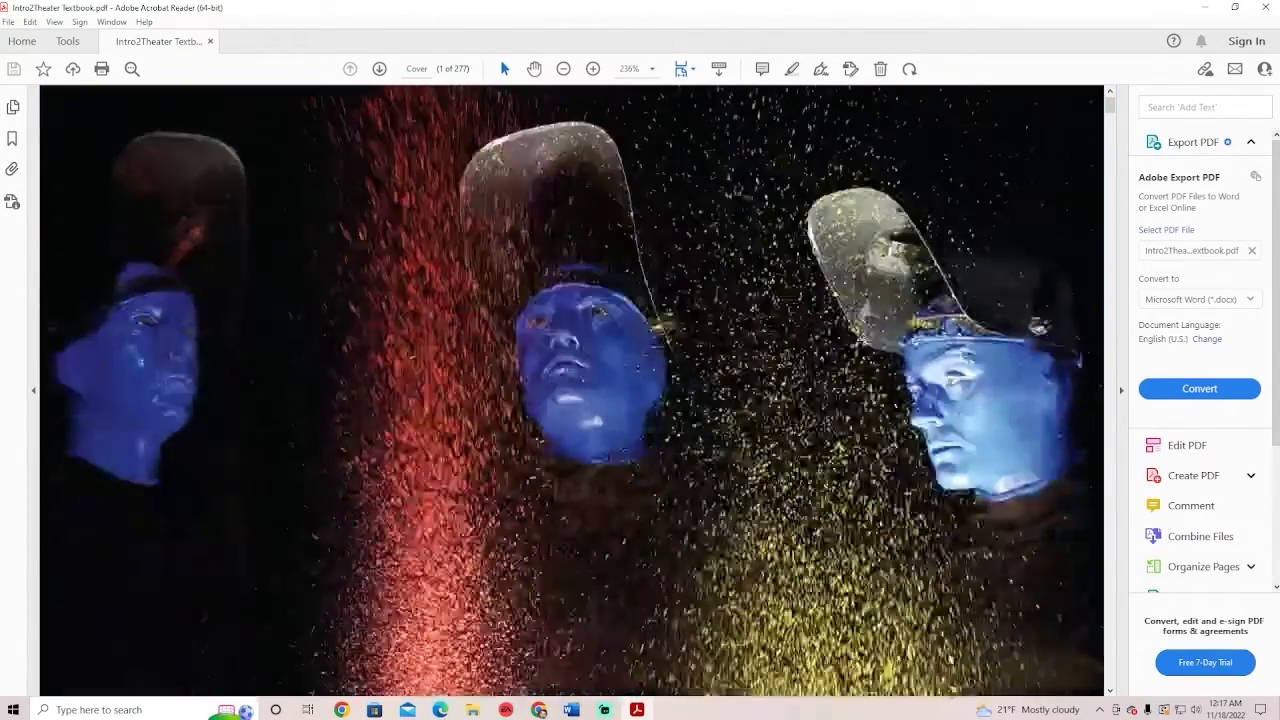
{"action": "scroll", "coordinate": [770, 330], "scroll_direction": "down", "scroll_amount": 10}
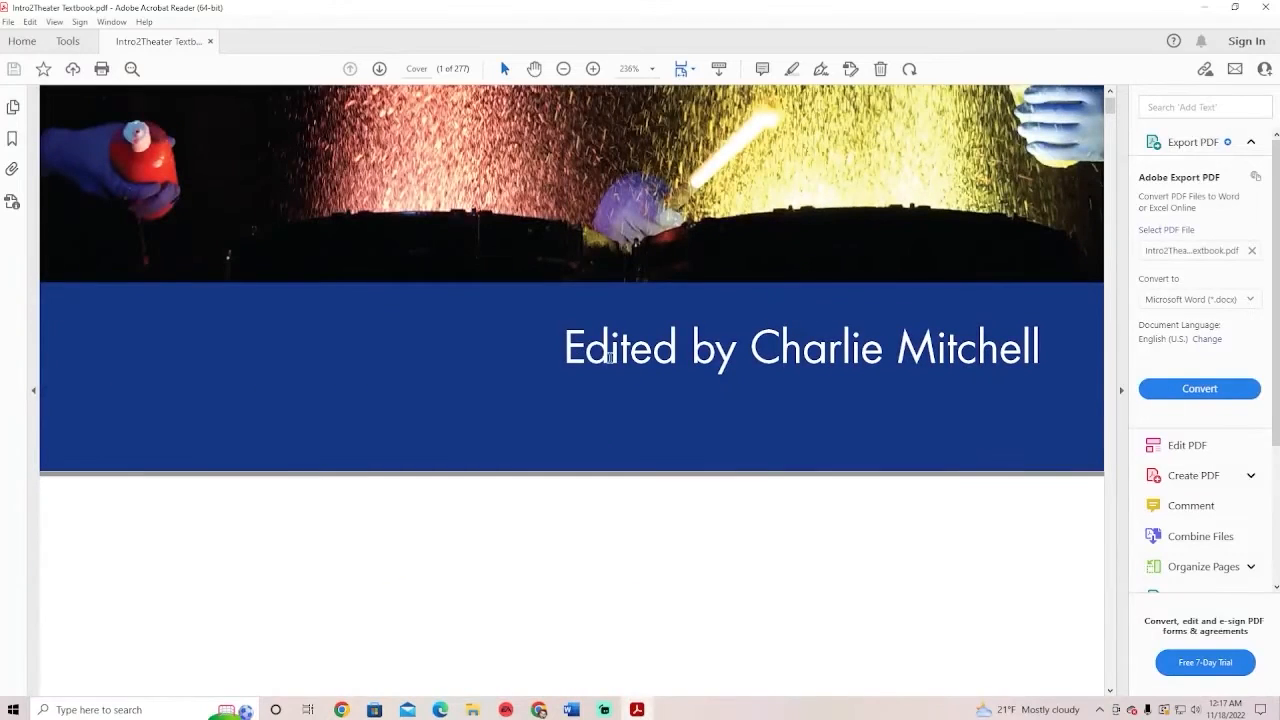
{"action": "left_click_drag", "start_coordinate": [565, 348], "coordinate": [973, 348]}
{"action": "left_click", "coordinate": [742, 350]}
{"action": "left_click", "coordinate": [798, 394]}
{"action": "scroll", "coordinate": [612, 350], "scroll_direction": "down", "scroll_amount": 3}
{"action": "scroll", "coordinate": [624, 345], "scroll_direction": "down", "scroll_amount": 5}
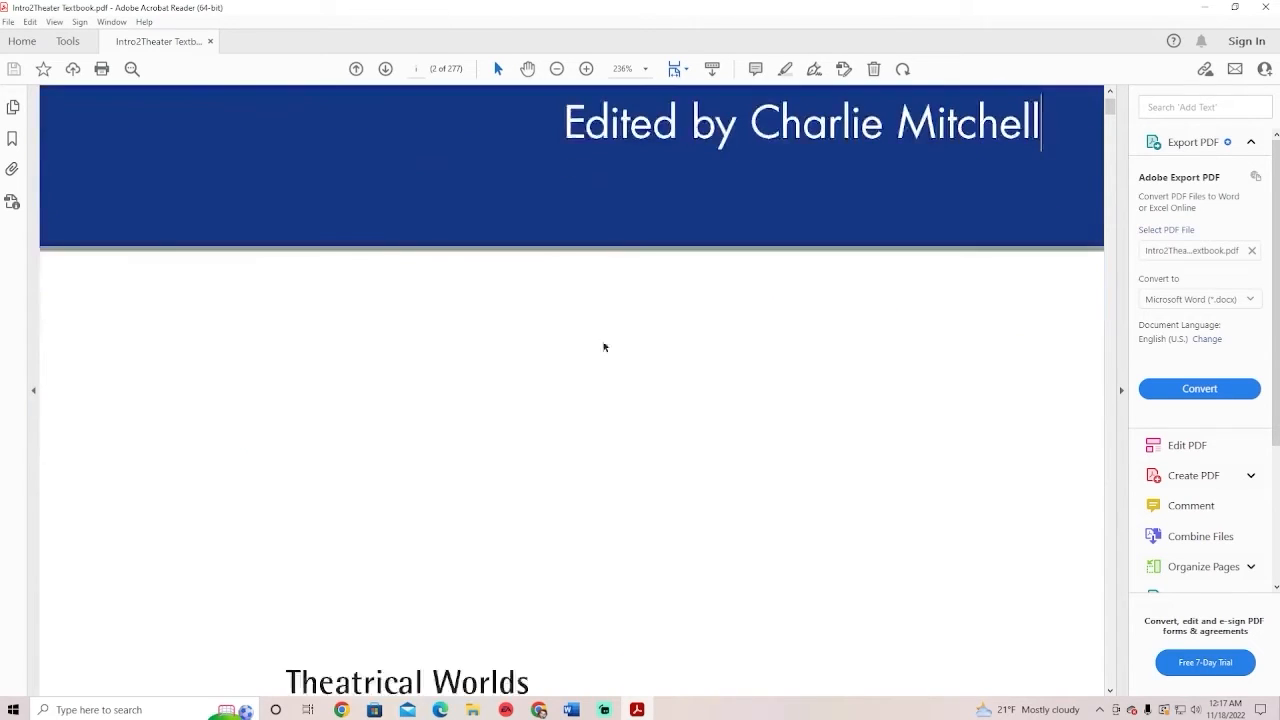
{"action": "scroll", "coordinate": [448, 284], "scroll_direction": "down", "scroll_amount": 5}
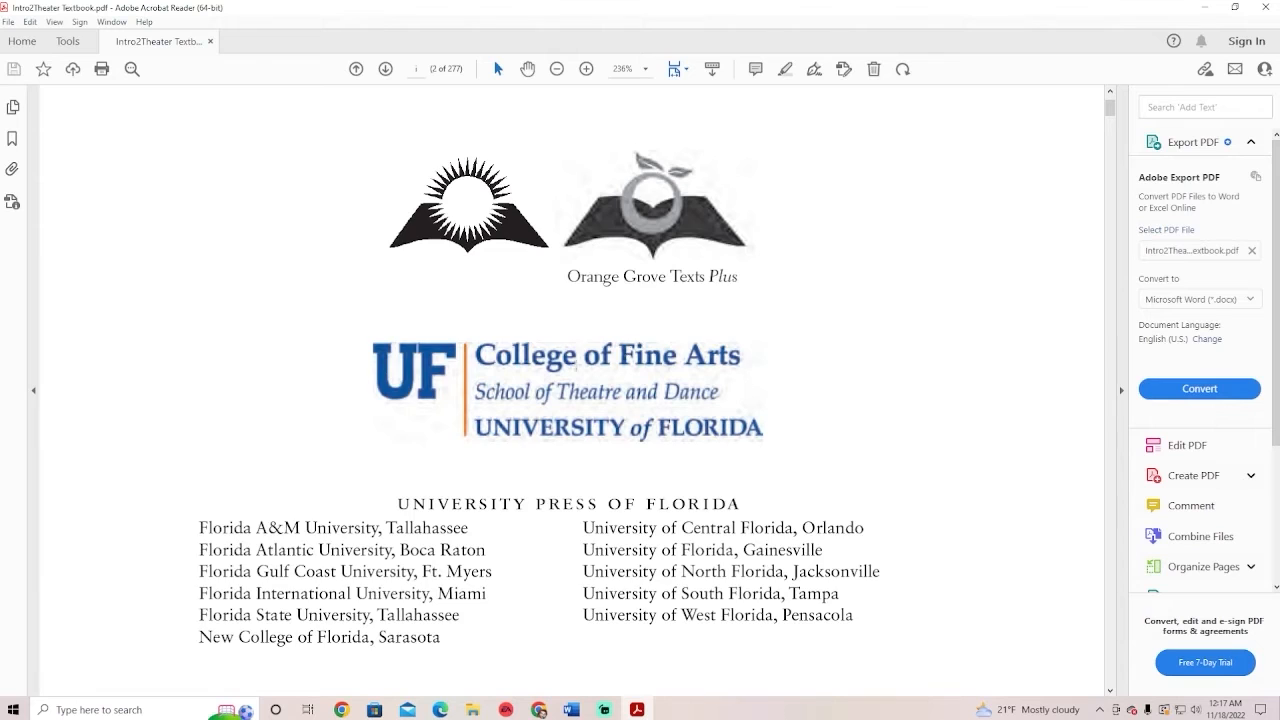
{"action": "scroll", "coordinate": [506, 340], "scroll_direction": "down", "scroll_amount": 2}
{"action": "scroll", "coordinate": [576, 342], "scroll_direction": "up", "scroll_amount": 2}
Select the publisher text and university list, then scroll on to the title page
{"action": "right_click", "coordinate": [692, 342]}
{"action": "left_click", "coordinate": [524, 260]}
{"action": "left_click_drag", "start_coordinate": [563, 272], "coordinate": [704, 364]}
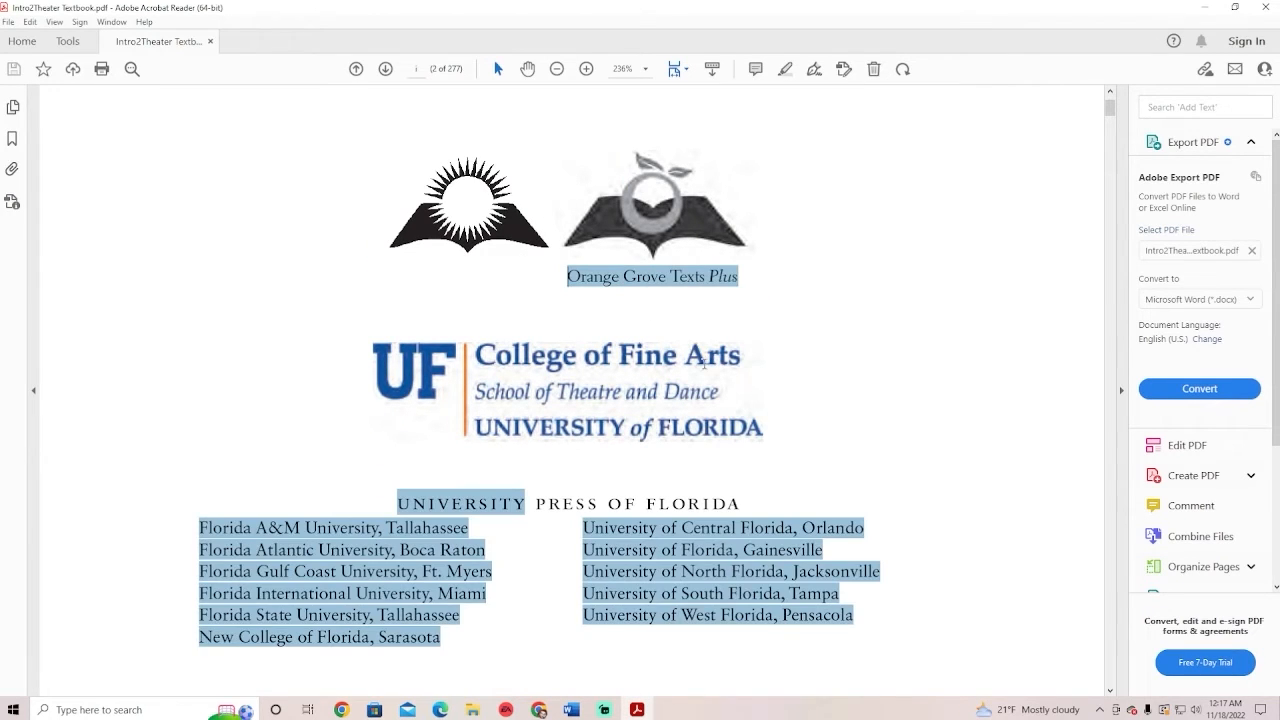
{"action": "left_click_drag", "start_coordinate": [605, 308], "coordinate": [492, 307]}
{"action": "left_click", "coordinate": [450, 318]}
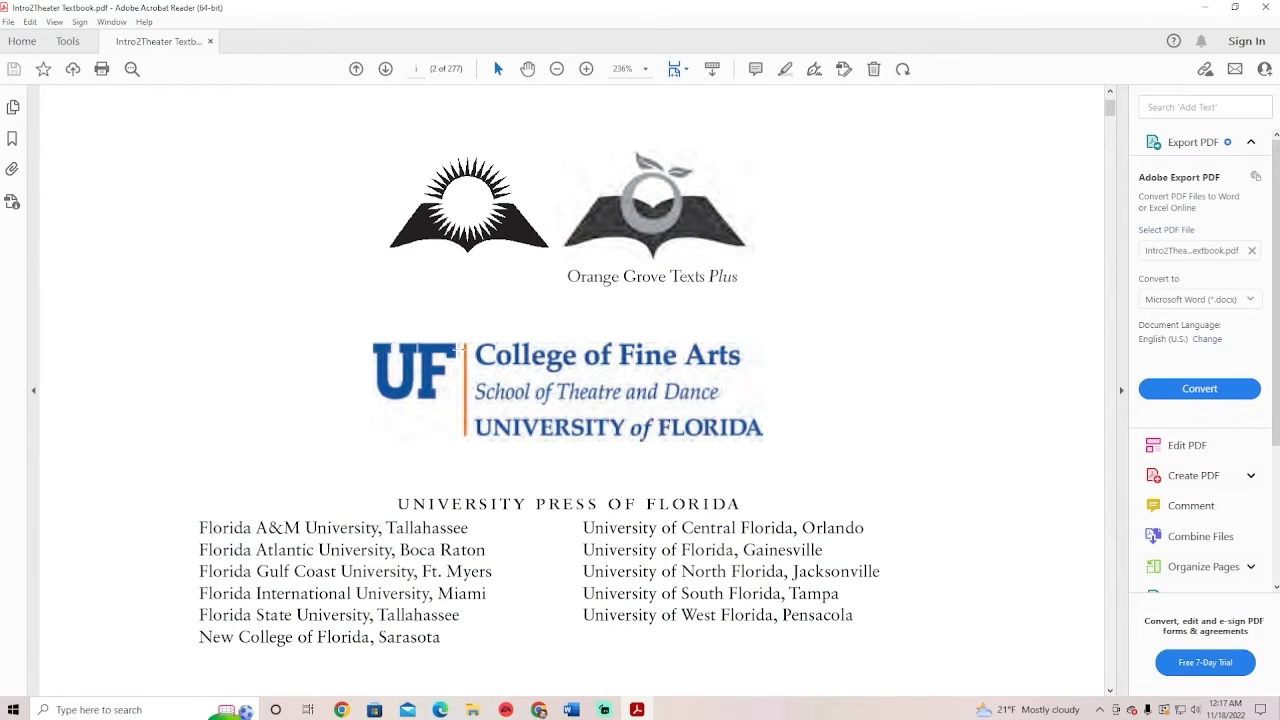
{"action": "scroll", "coordinate": [462, 348], "scroll_direction": "down", "scroll_amount": 7}
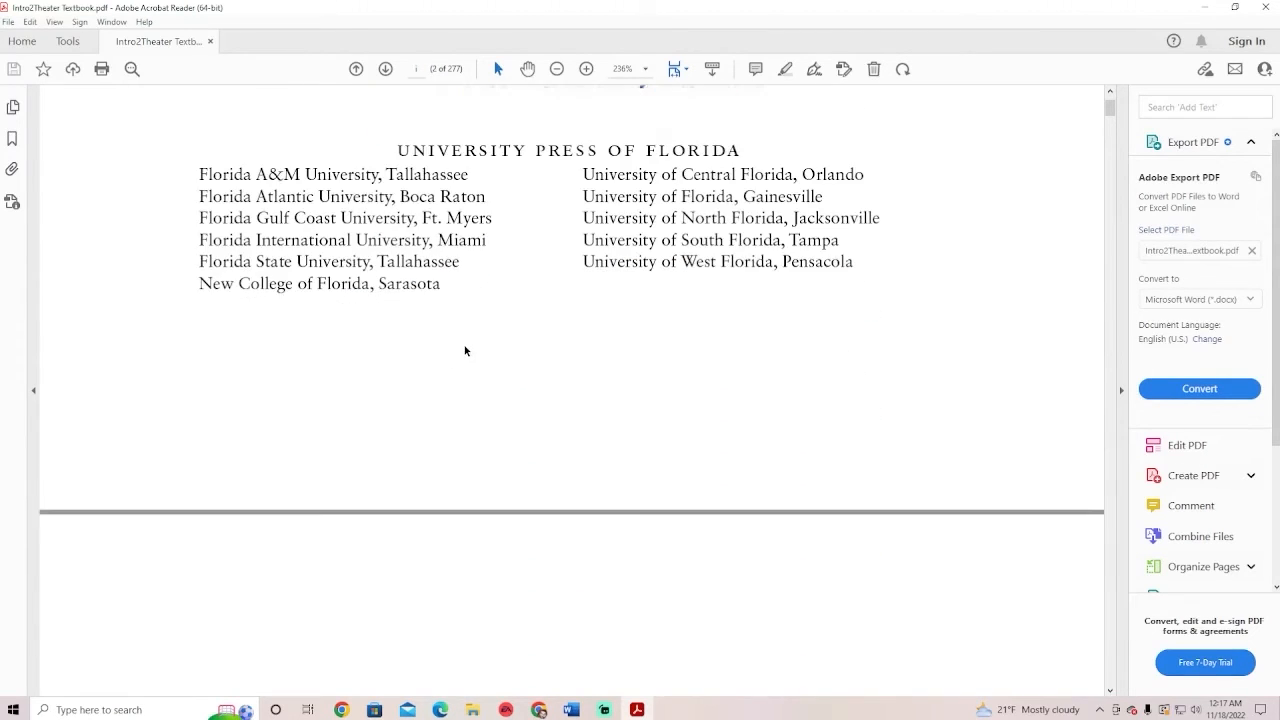
{"action": "scroll", "coordinate": [466, 350], "scroll_direction": "down", "scroll_amount": 13}
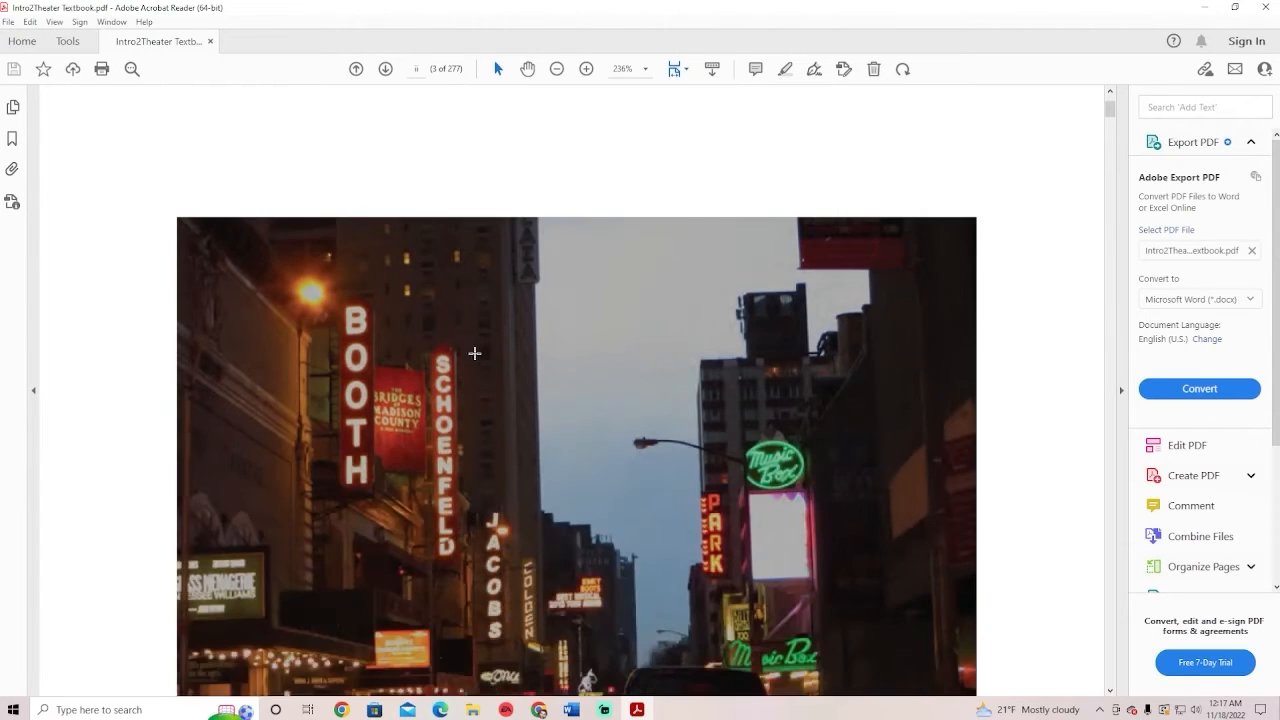
{"action": "scroll", "coordinate": [474, 353], "scroll_direction": "down", "scroll_amount": 14}
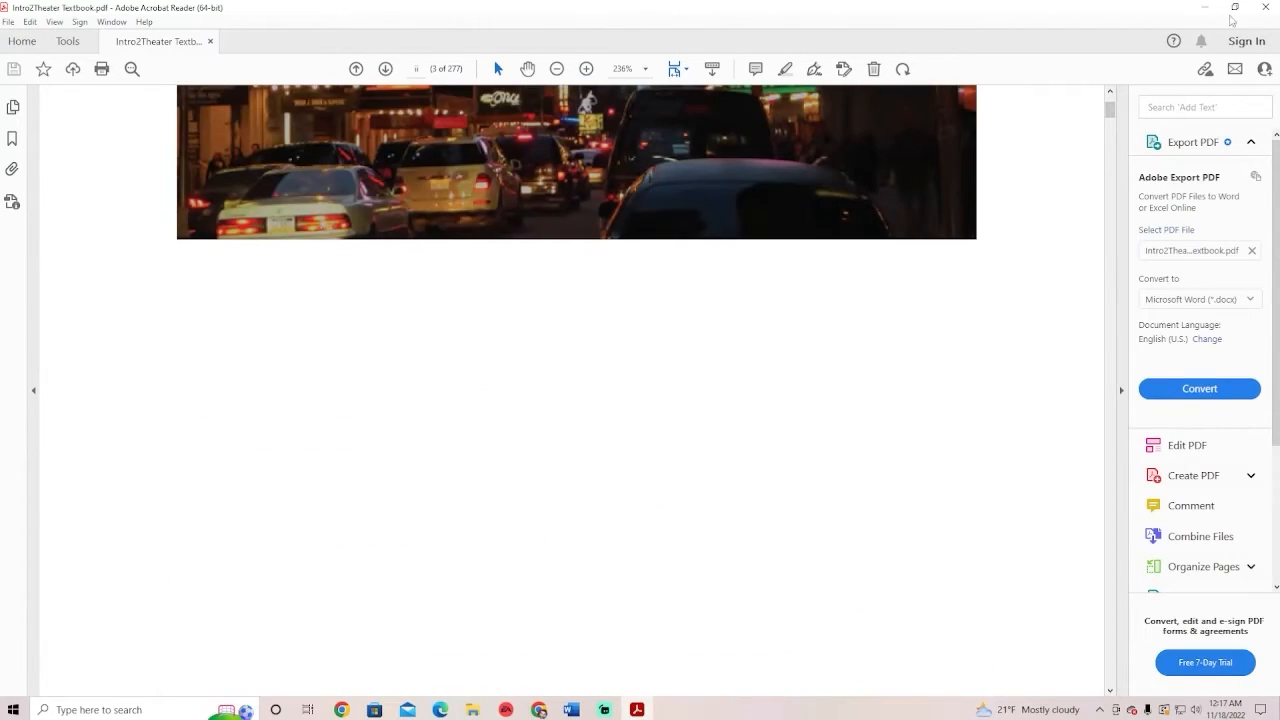
{"action": "left_click", "coordinate": [1235, 7]}
{"action": "scroll", "coordinate": [671, 328], "scroll_direction": "down", "scroll_amount": 8}
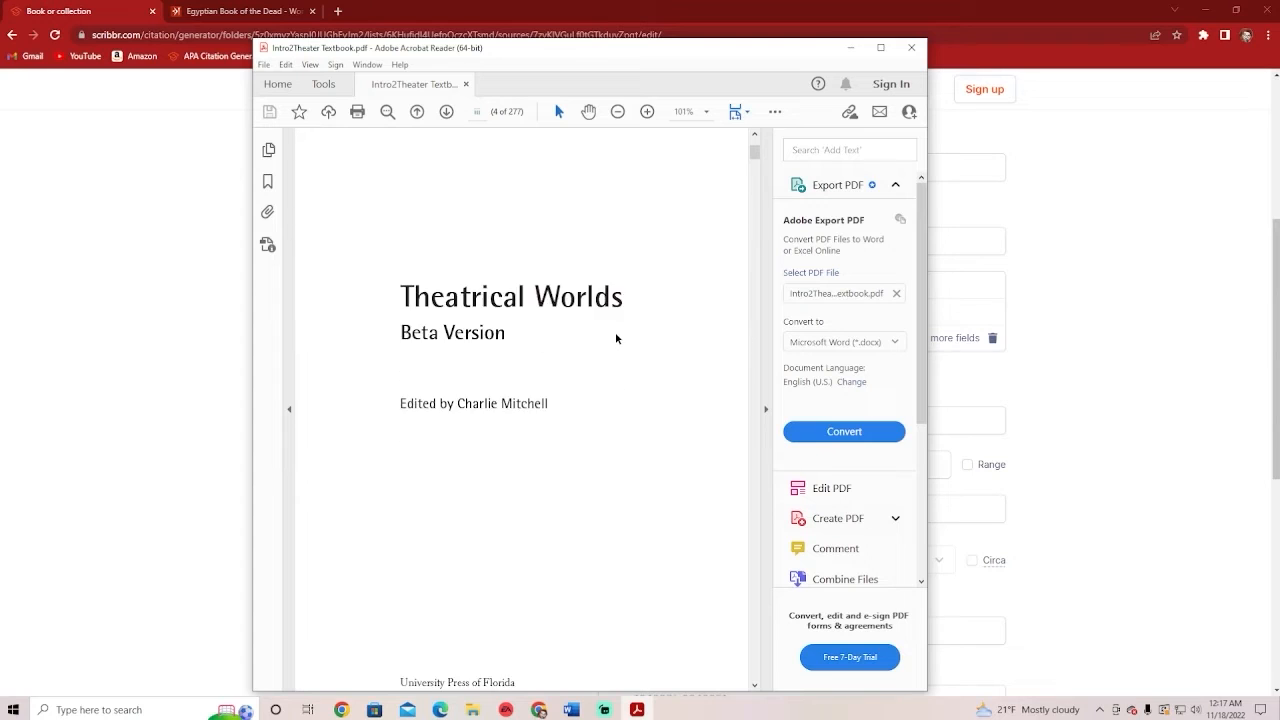
Scroll to the textbook's copyright page and select its copyright line
{"action": "scroll", "coordinate": [615, 332], "scroll_direction": "down", "scroll_amount": 6}
{"action": "left_click_drag", "start_coordinate": [406, 361], "coordinate": [447, 363]}
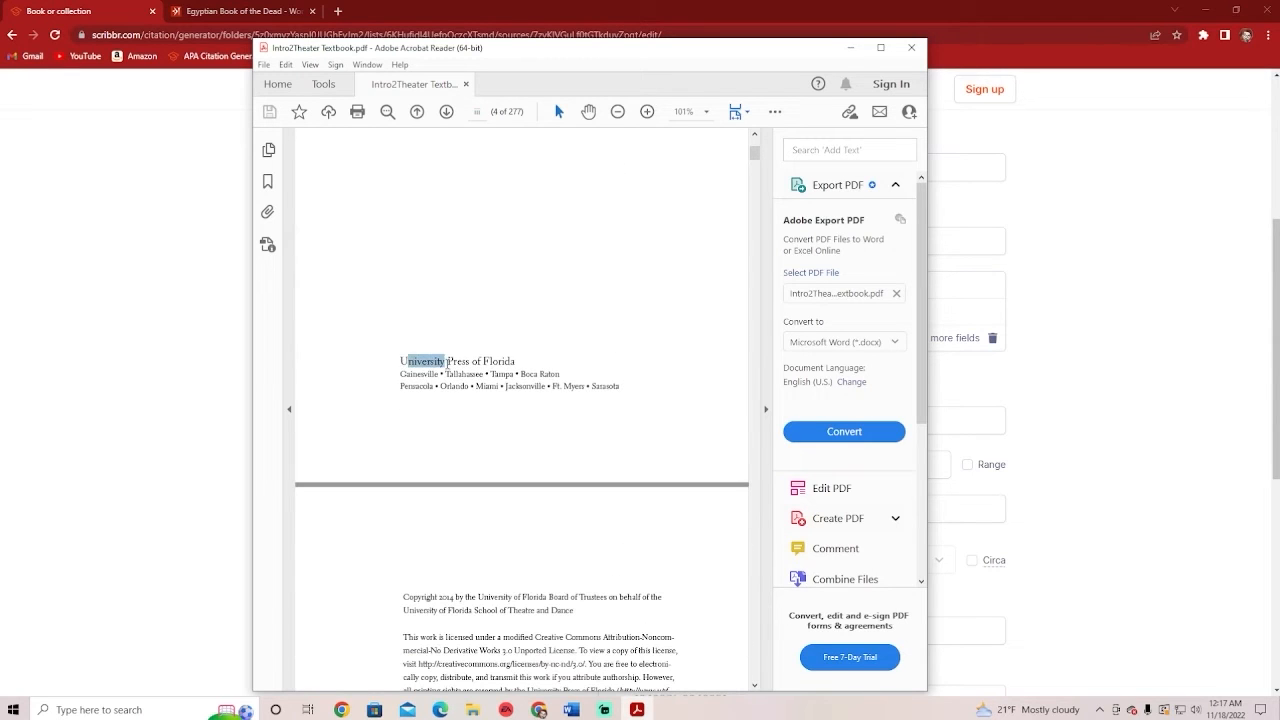
{"action": "left_click", "coordinate": [447, 363]}
{"action": "scroll", "coordinate": [505, 370], "scroll_direction": "down", "scroll_amount": 3}
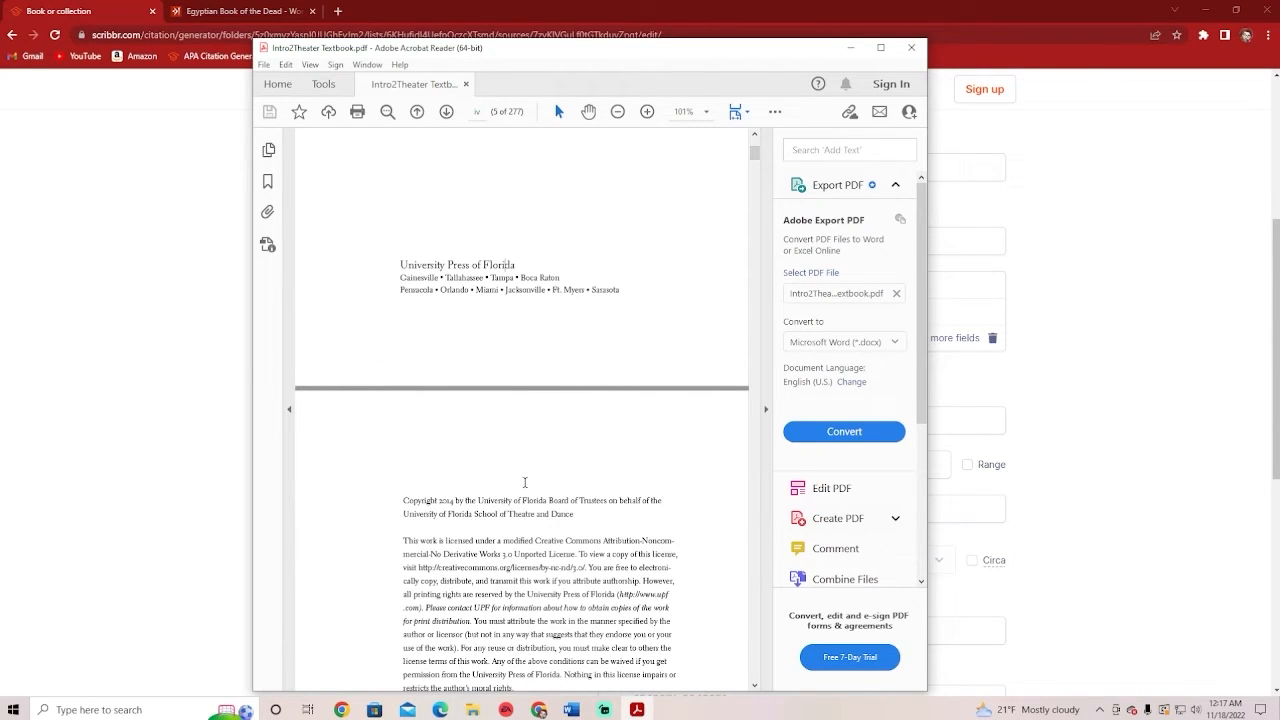
{"action": "scroll", "coordinate": [476, 488], "scroll_direction": "down", "scroll_amount": 1}
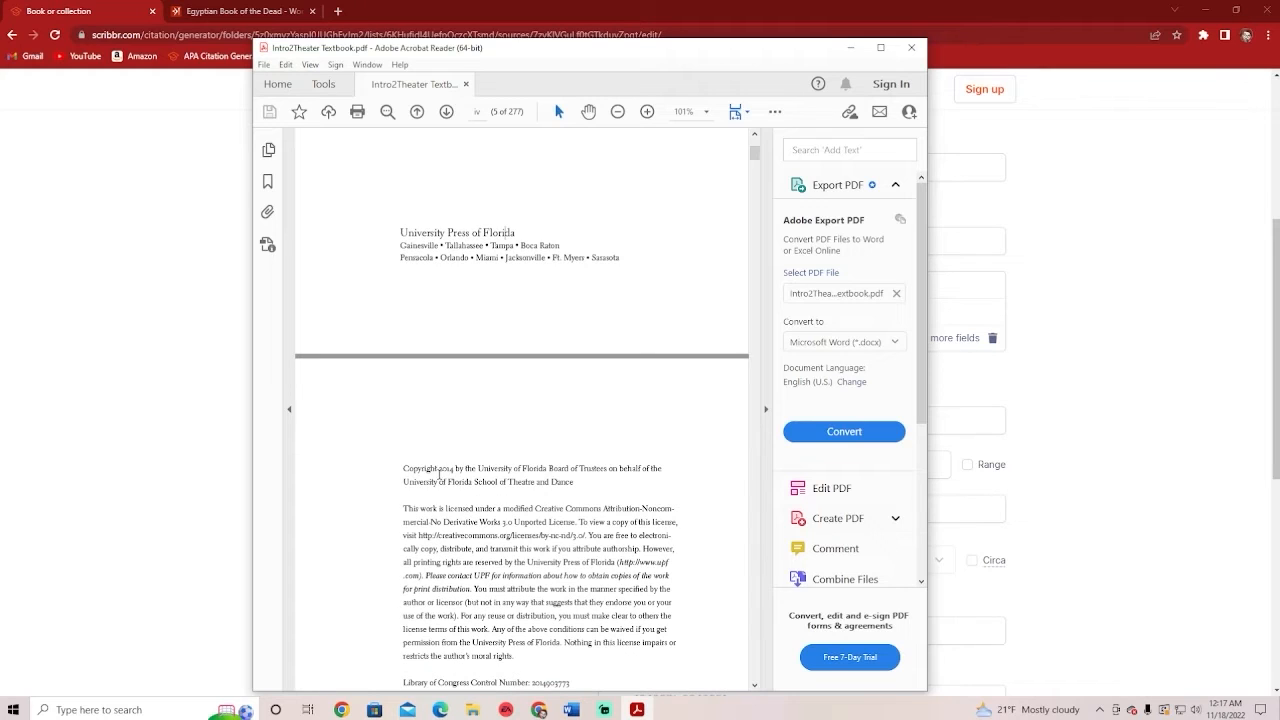
{"action": "left_click_drag", "start_coordinate": [398, 470], "coordinate": [514, 485]}
{"action": "scroll", "coordinate": [510, 488], "scroll_direction": "down", "scroll_amount": 6}
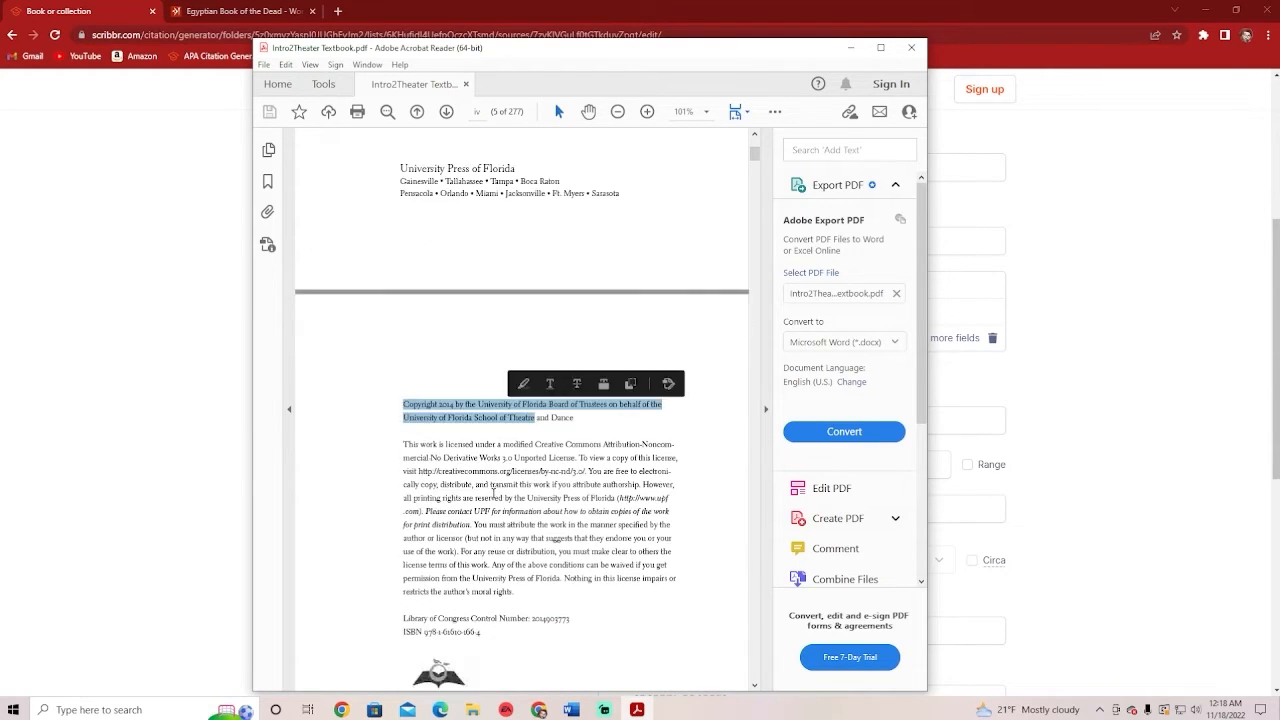
{"action": "left_click", "coordinate": [502, 492]}
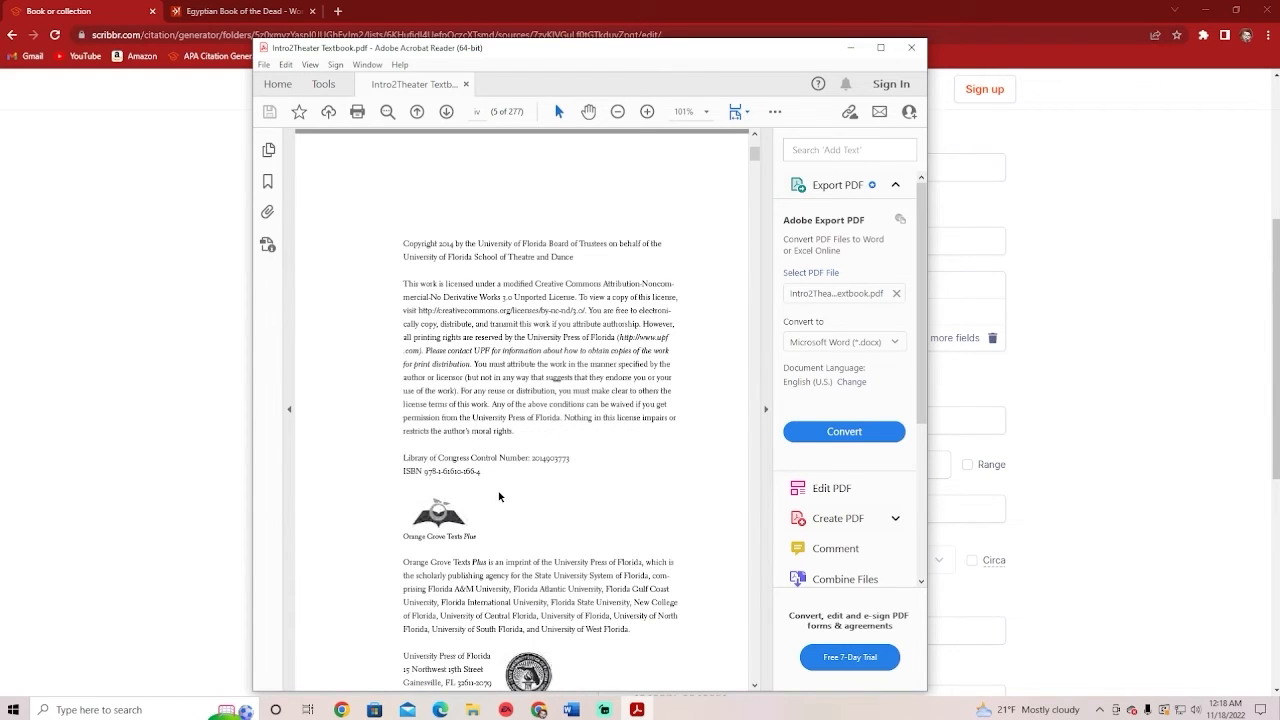
{"action": "scroll", "coordinate": [499, 496], "scroll_direction": "down", "scroll_amount": 3}
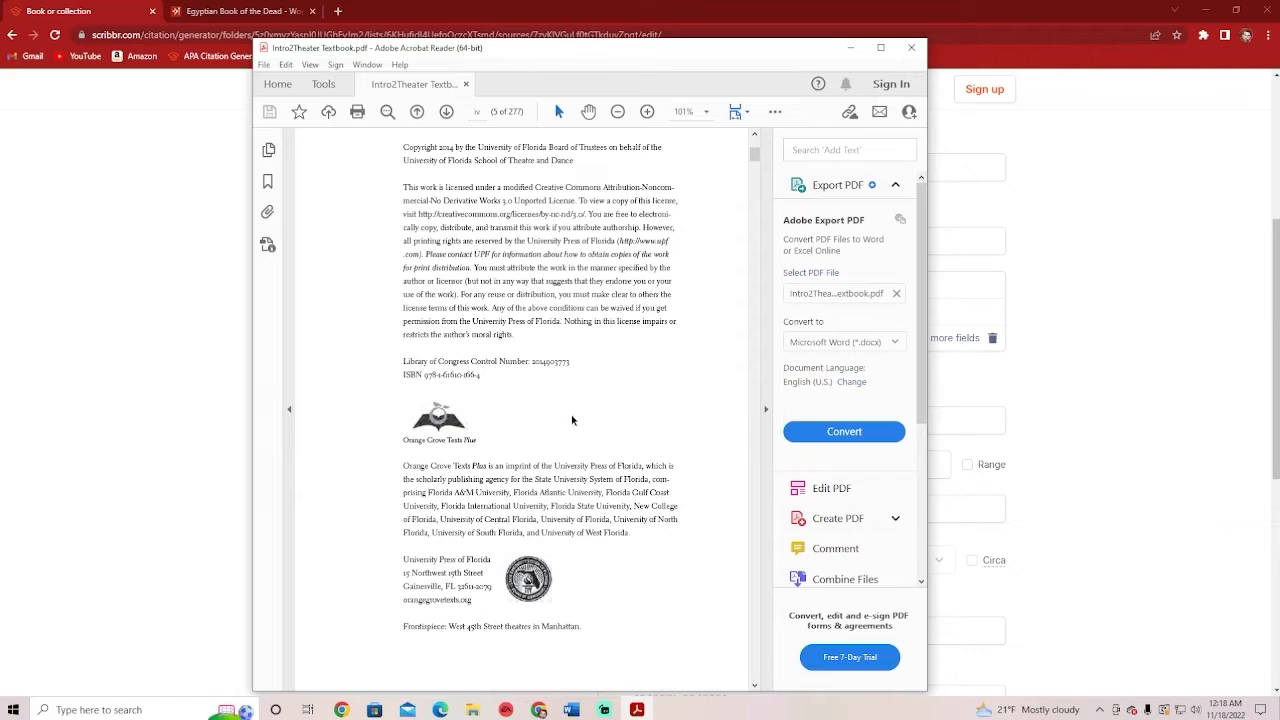
{"action": "scroll", "coordinate": [572, 420], "scroll_direction": "up", "scroll_amount": 1}
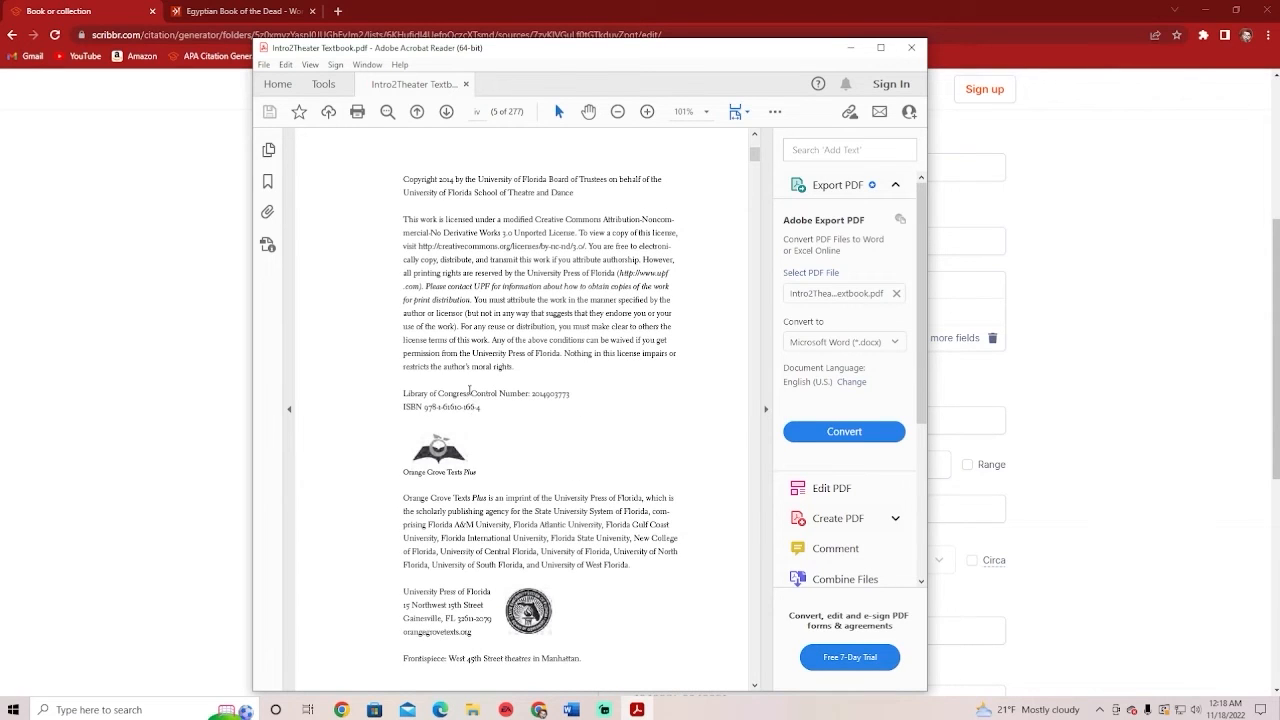
{"action": "scroll", "coordinate": [470, 241], "scroll_direction": "down", "scroll_amount": 7}
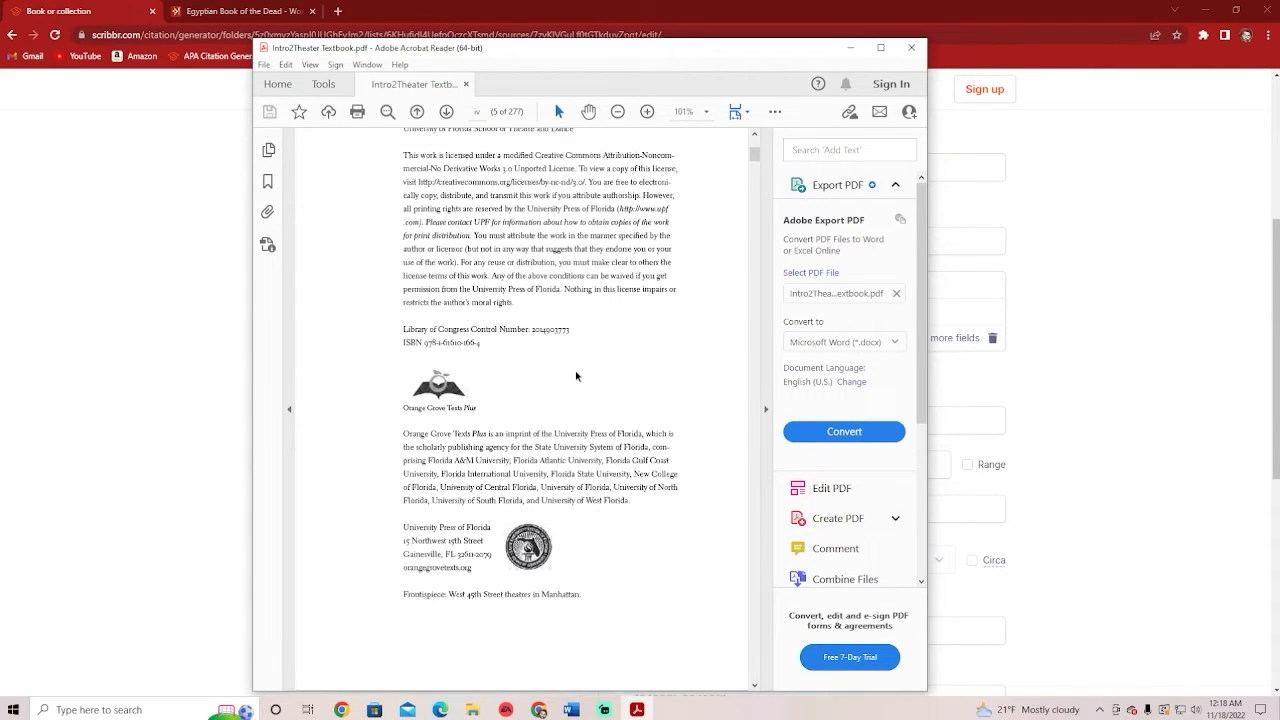
{"action": "scroll", "coordinate": [582, 500], "scroll_direction": "up", "scroll_amount": 4}
{"action": "scroll", "coordinate": [582, 500], "scroll_direction": "up", "scroll_amount": 6}
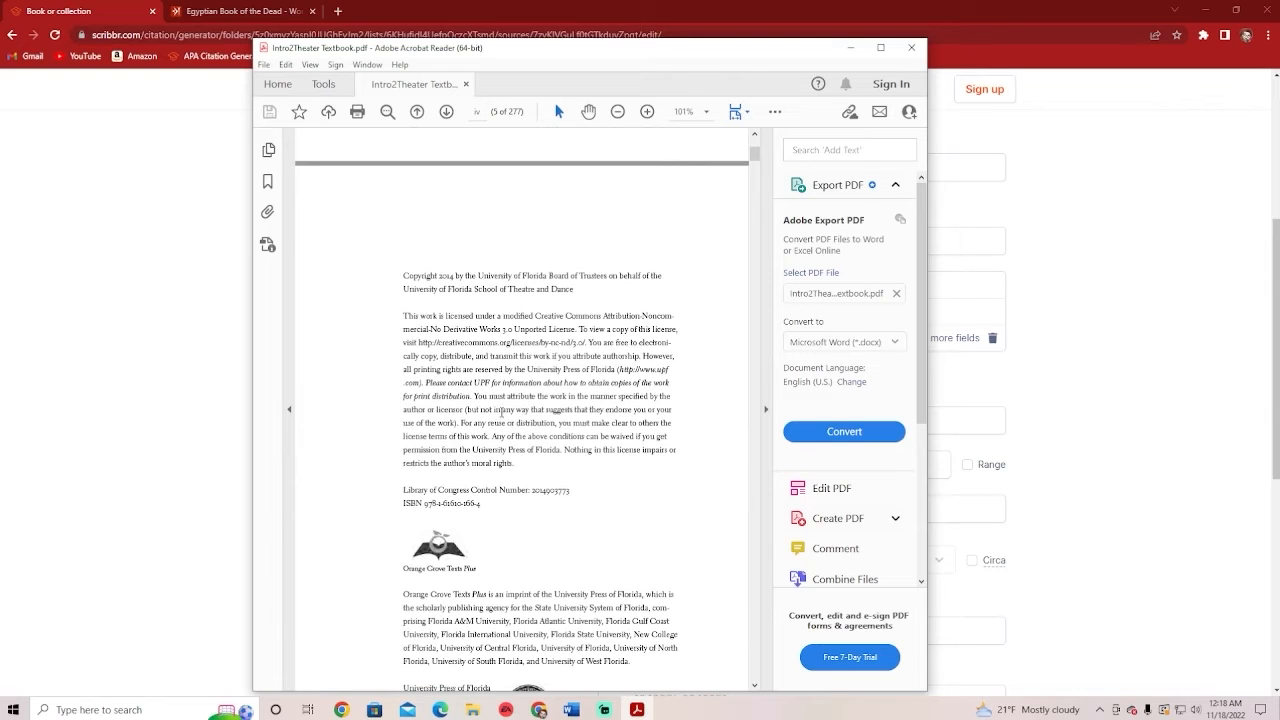
Confirm the 2014 year and University Press of Florida publisher, then minimize Acrobat
{"action": "double_click", "coordinate": [446, 276]}
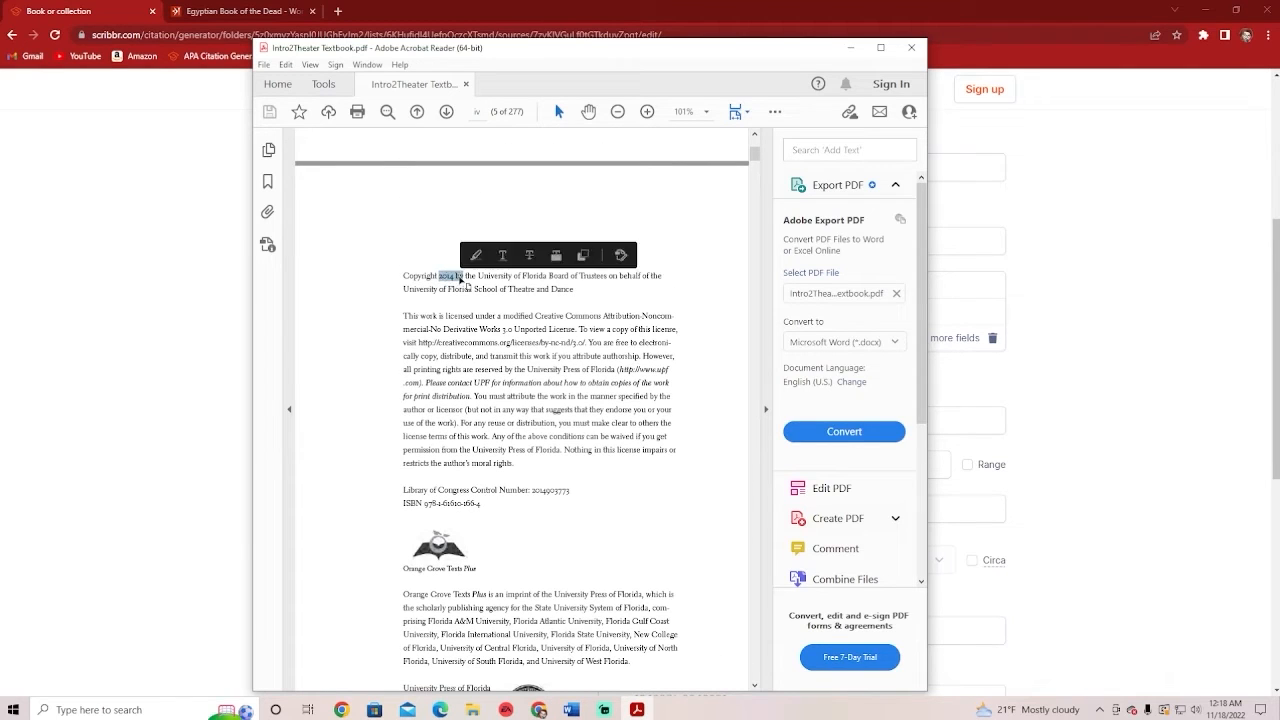
{"action": "left_click", "coordinate": [472, 297]}
{"action": "scroll", "coordinate": [492, 568], "scroll_direction": "down", "scroll_amount": 2}
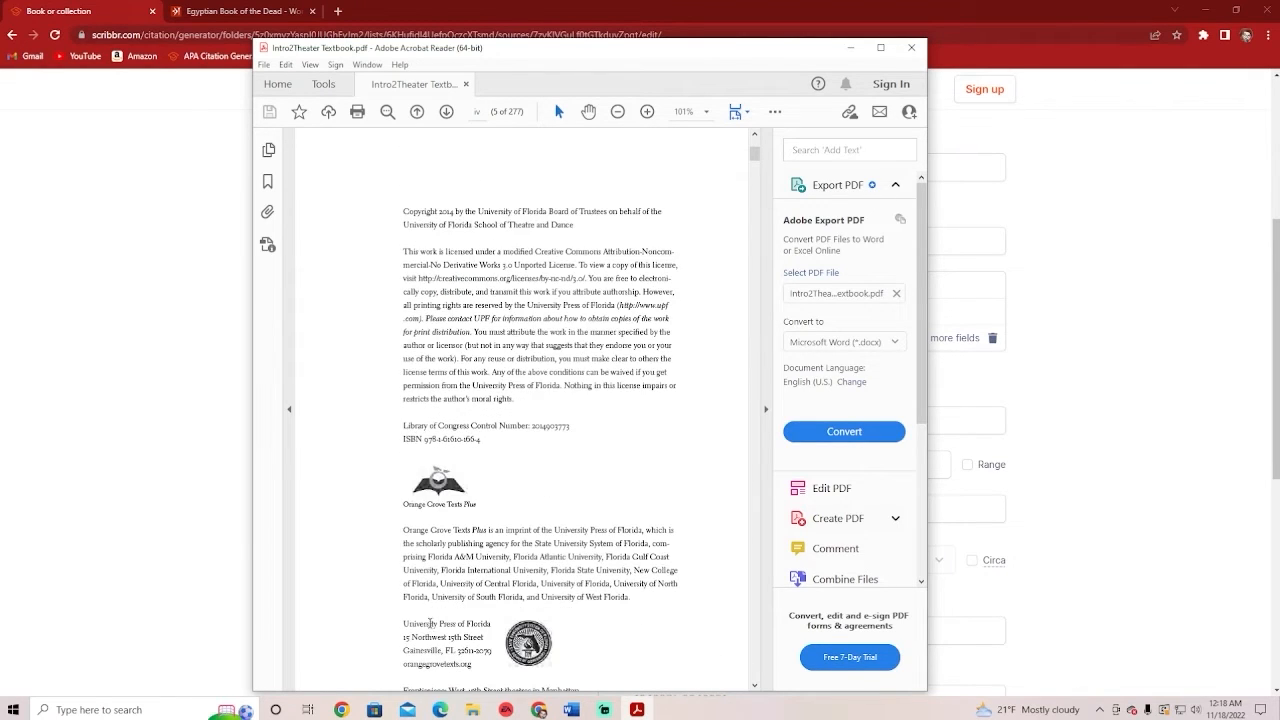
{"action": "left_click_drag", "start_coordinate": [403, 623], "coordinate": [505, 619]}
{"action": "left_click", "coordinate": [527, 516]}
{"action": "scroll", "coordinate": [522, 522], "scroll_direction": "up", "scroll_amount": 15}
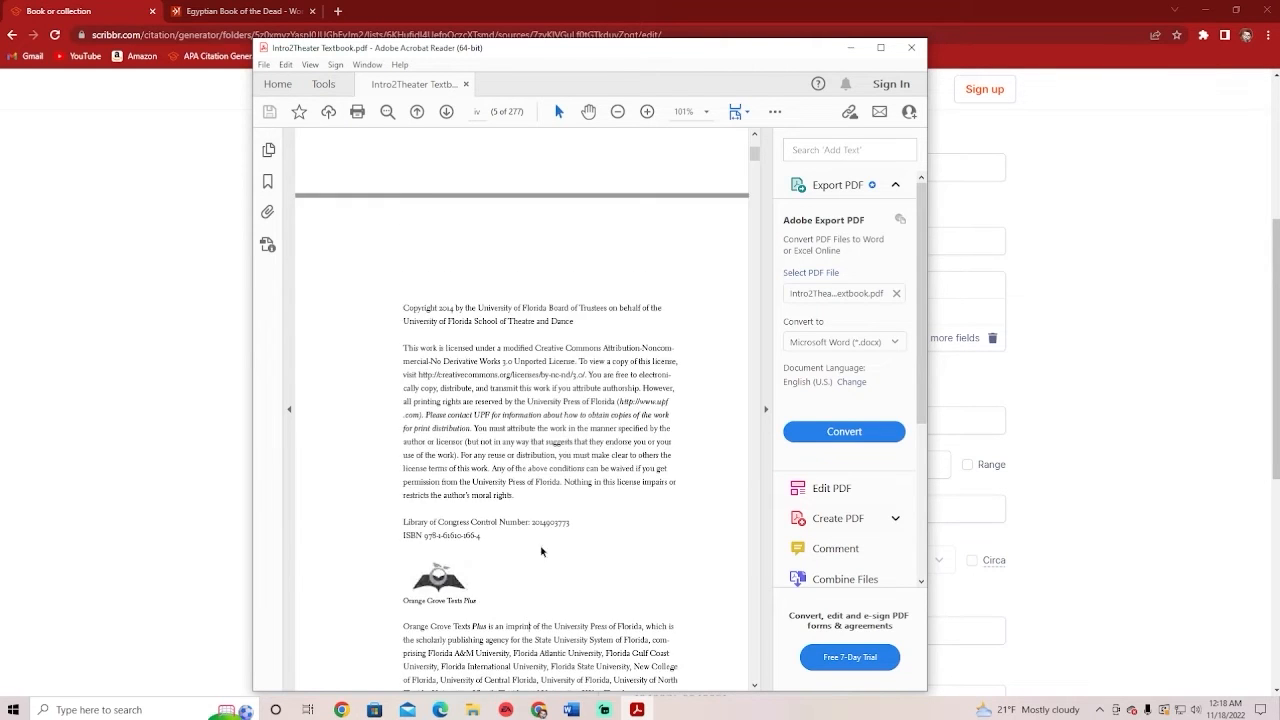
{"action": "scroll", "coordinate": [530, 510], "scroll_direction": "up", "scroll_amount": 10}
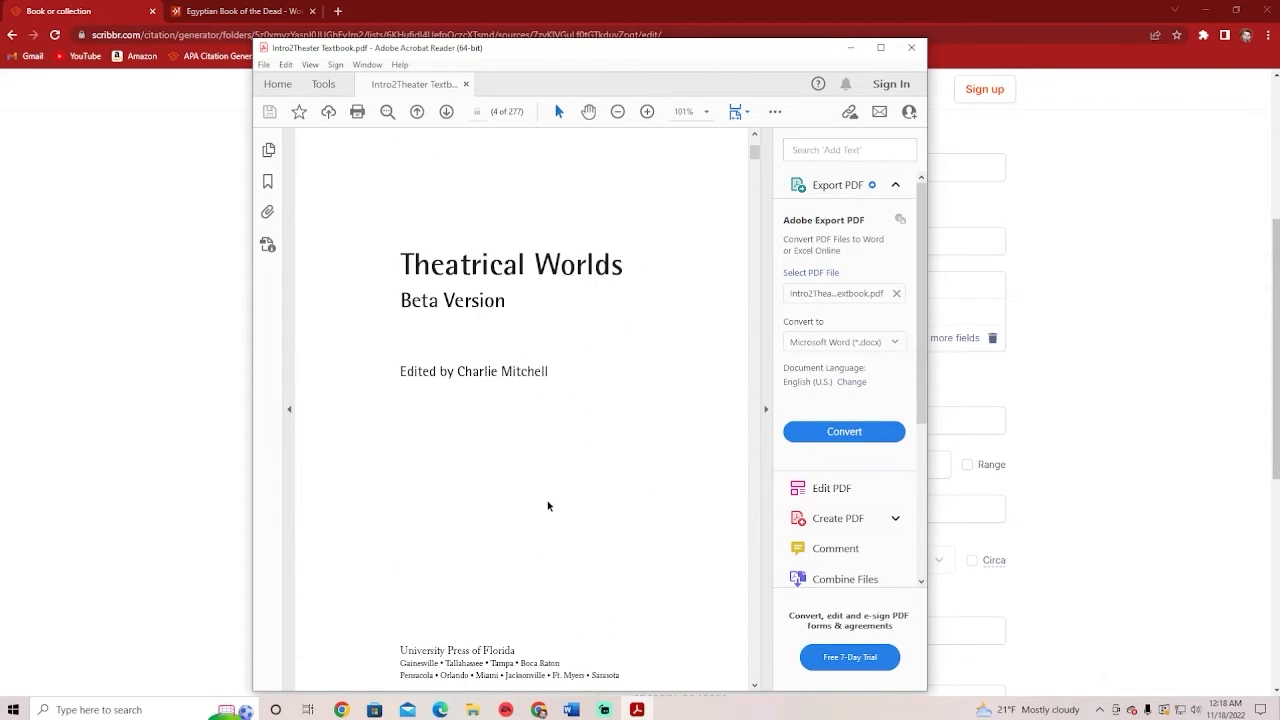
{"action": "left_click", "coordinate": [850, 47]}
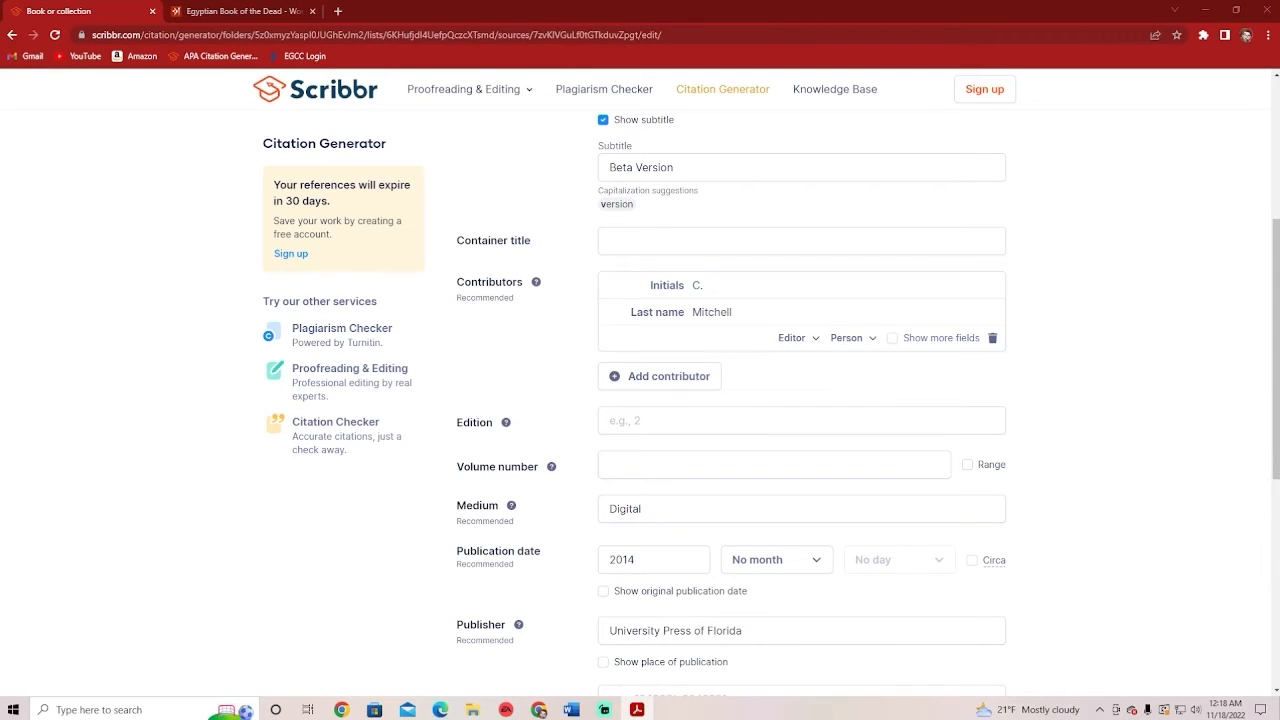
Update the Theatrical Worlds: Beta Version source, producing its 2014 edited-book APA reference
{"action": "scroll", "coordinate": [1088, 470], "scroll_direction": "down", "scroll_amount": 2}
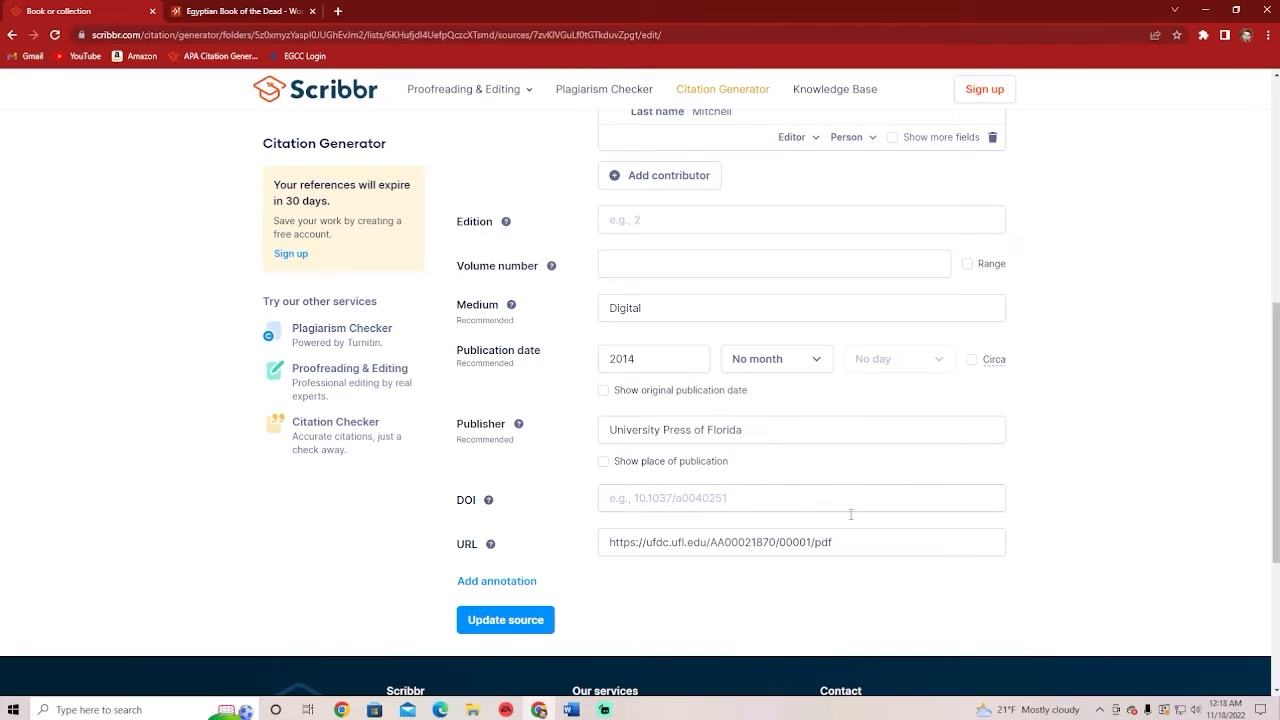
{"action": "left_click", "coordinate": [535, 619]}
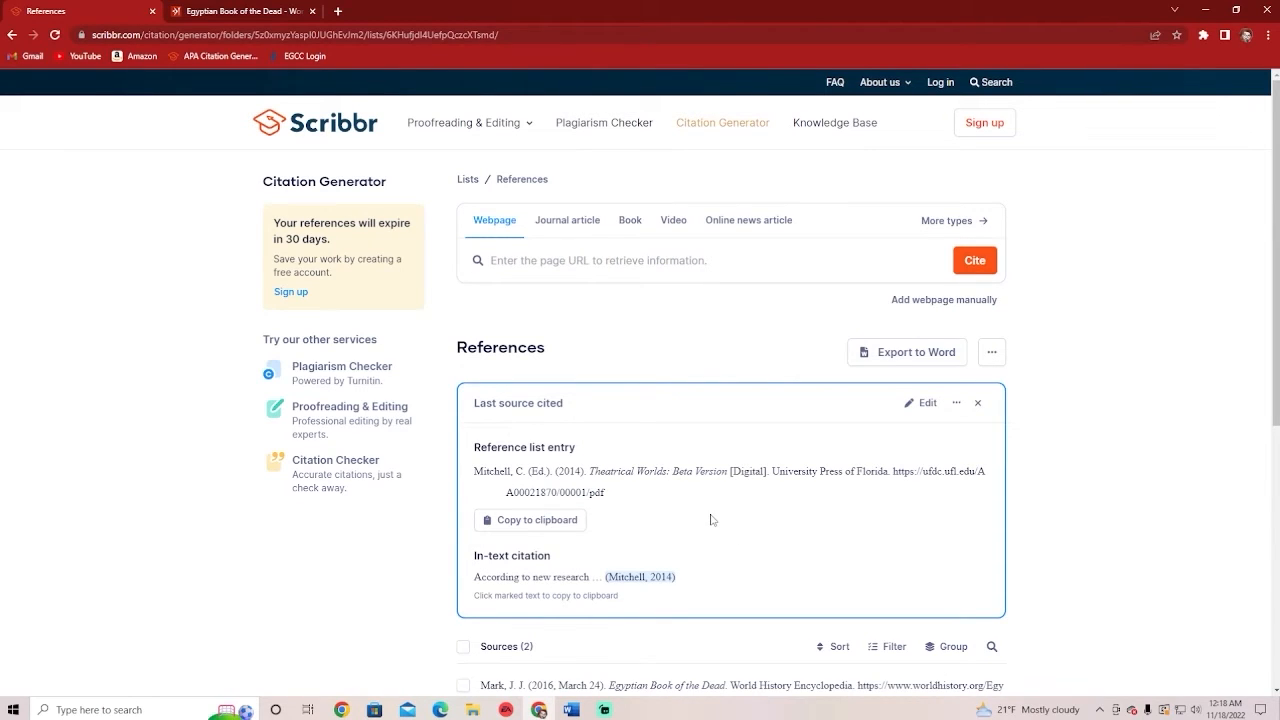
{"action": "scroll", "coordinate": [711, 519], "scroll_direction": "down", "scroll_amount": 2}
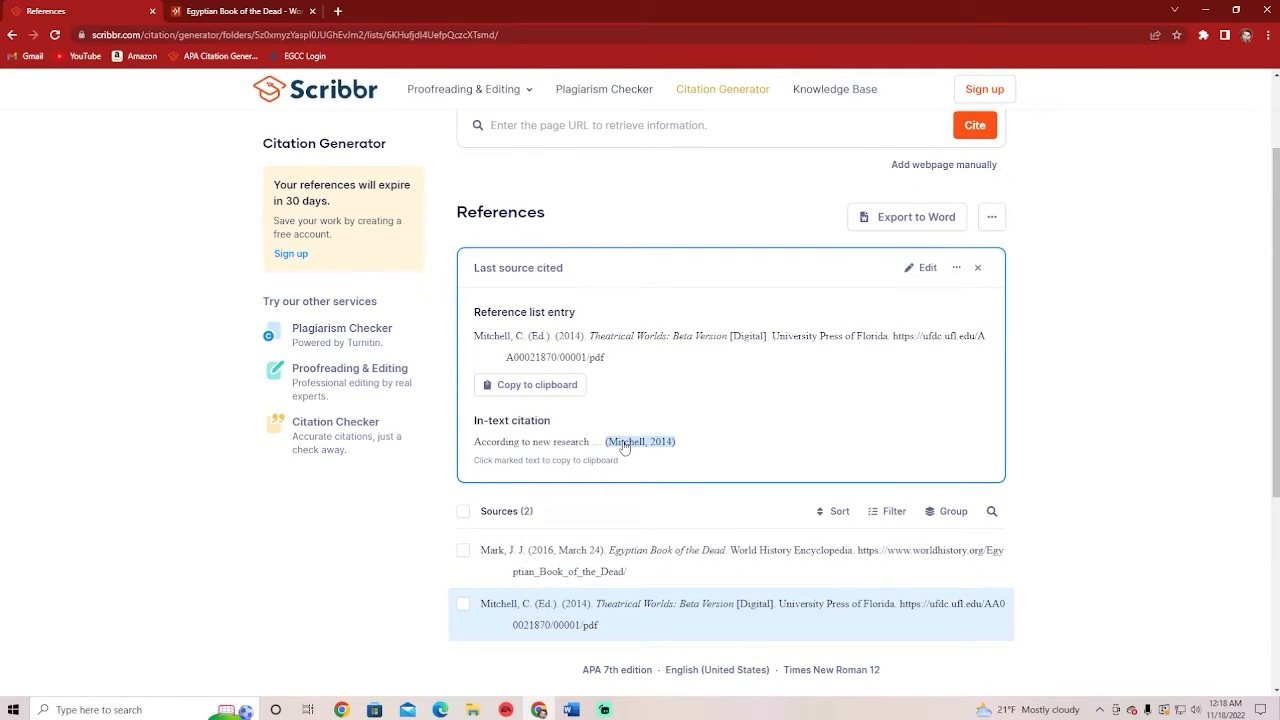
{"action": "scroll", "coordinate": [545, 608], "scroll_direction": "down", "scroll_amount": 1}
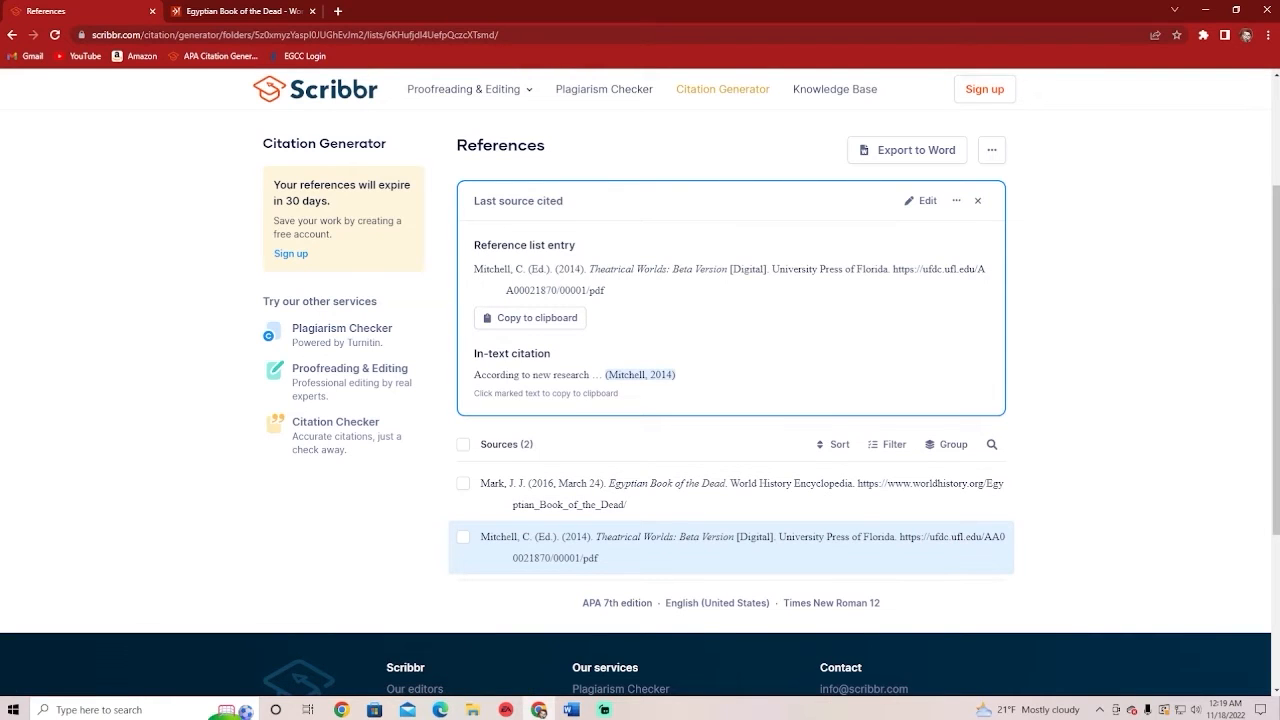
{"action": "key", "text": "alt+Tab"}
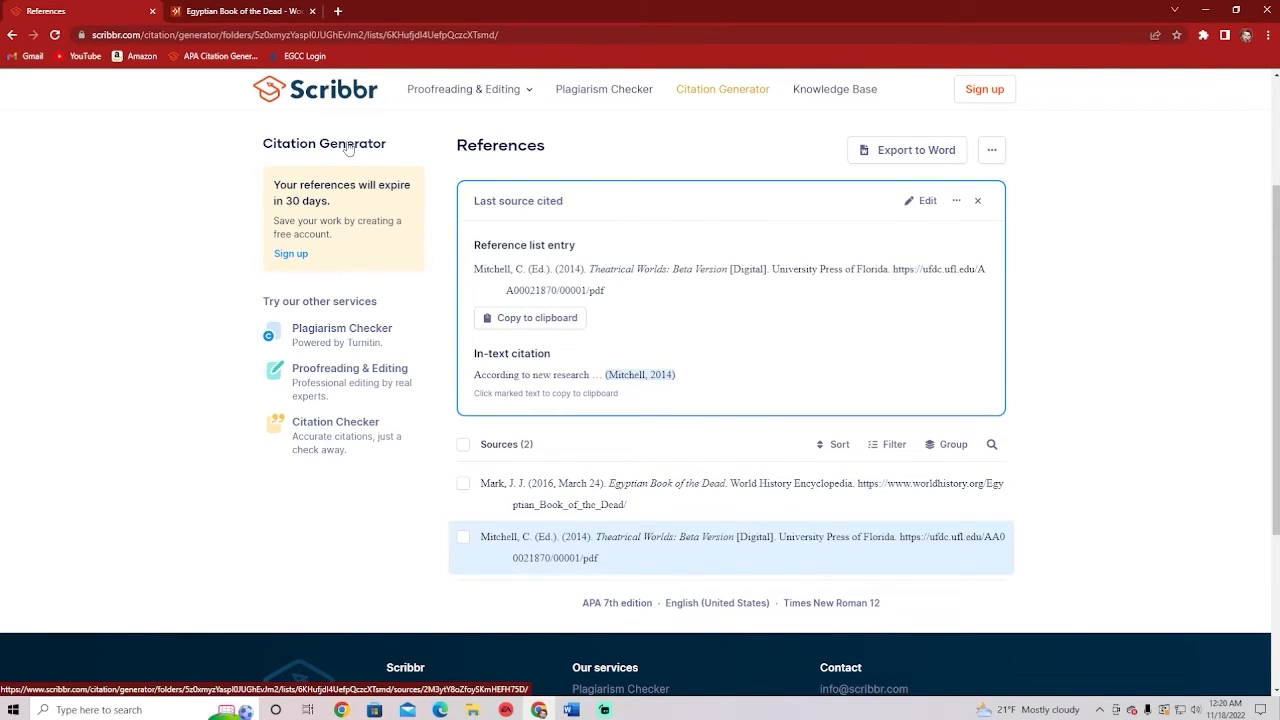
Return to the Egyptian Book of the Dead article and scroll to its Cite This Work APA citation
{"action": "left_click", "coordinate": [230, 18]}
{"action": "scroll", "coordinate": [383, 358], "scroll_direction": "down", "scroll_amount": 4}
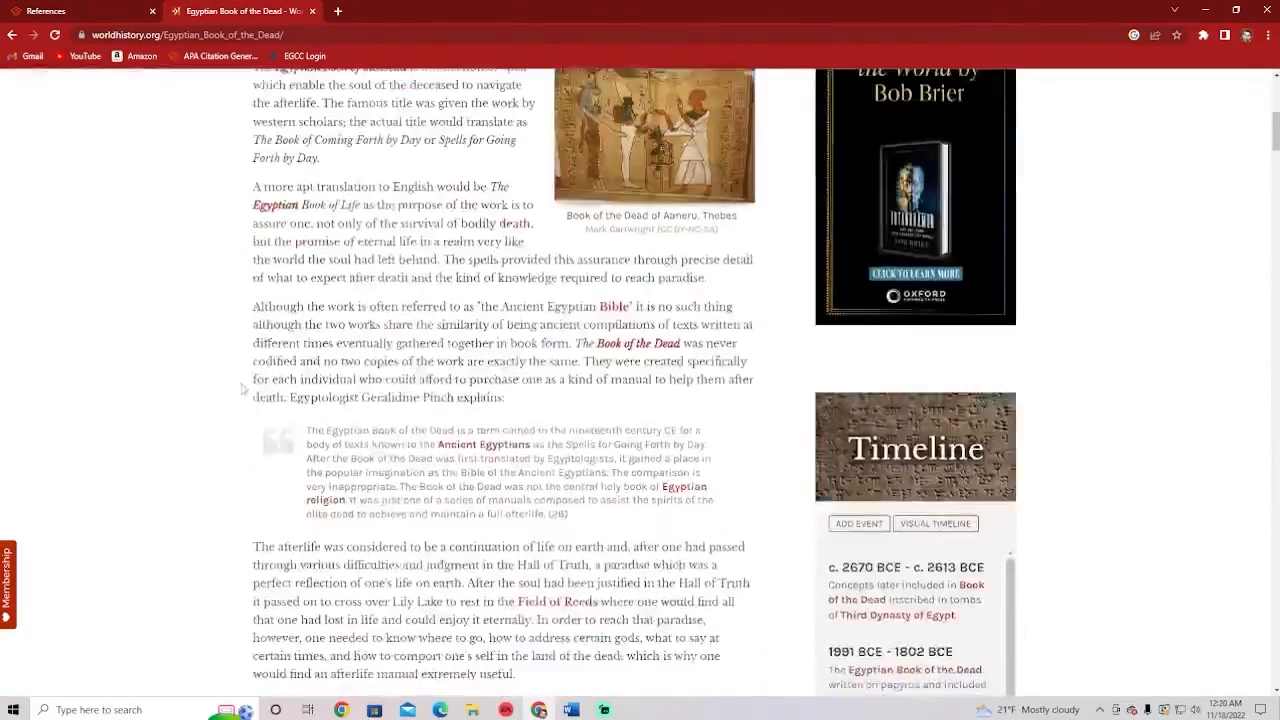
{"action": "scroll", "coordinate": [340, 200], "scroll_direction": "up", "scroll_amount": 5}
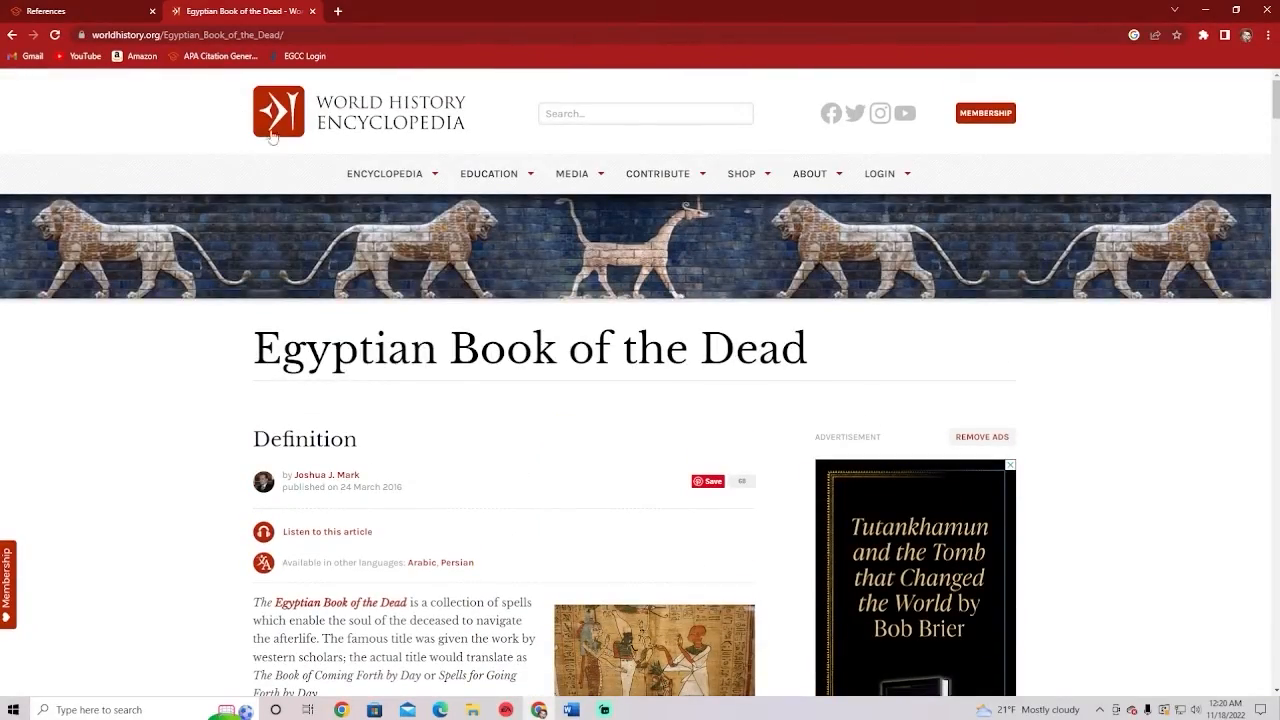
{"action": "scroll", "coordinate": [166, 520], "scroll_direction": "down", "scroll_amount": 5}
{"action": "scroll", "coordinate": [167, 609], "scroll_direction": "down", "scroll_amount": 20}
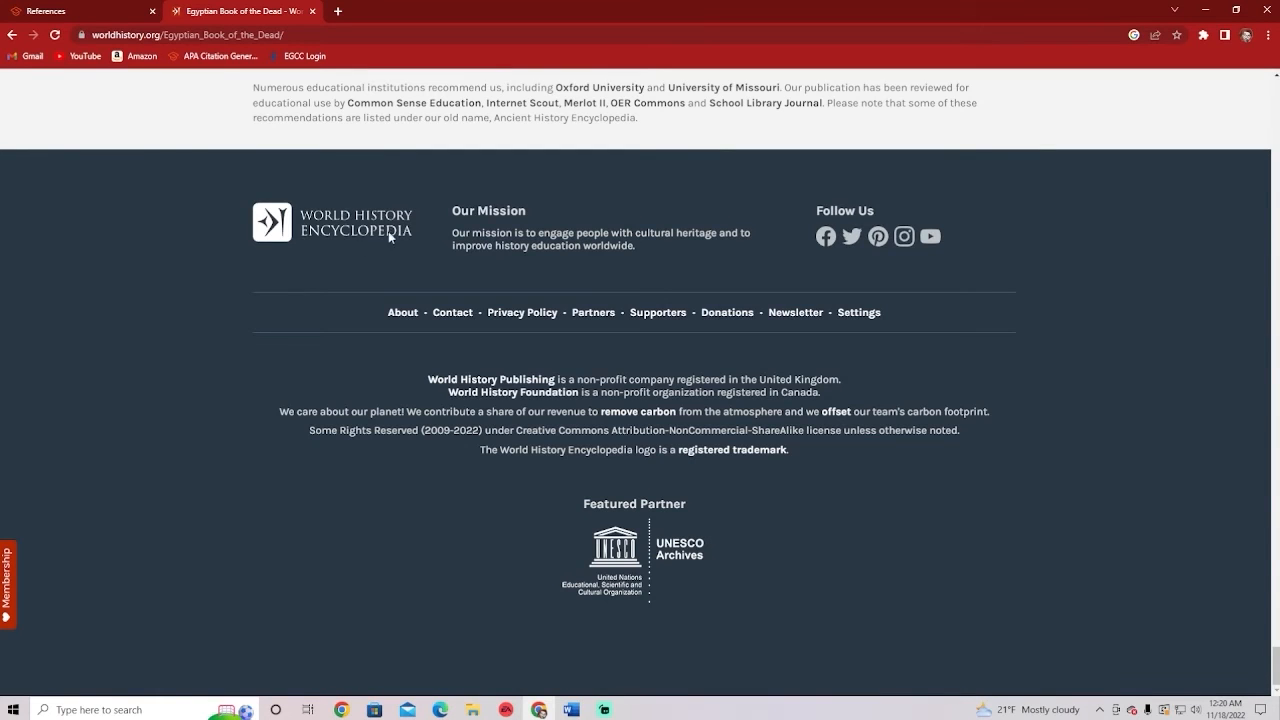
{"action": "scroll", "coordinate": [390, 435], "scroll_direction": "up", "scroll_amount": 4}
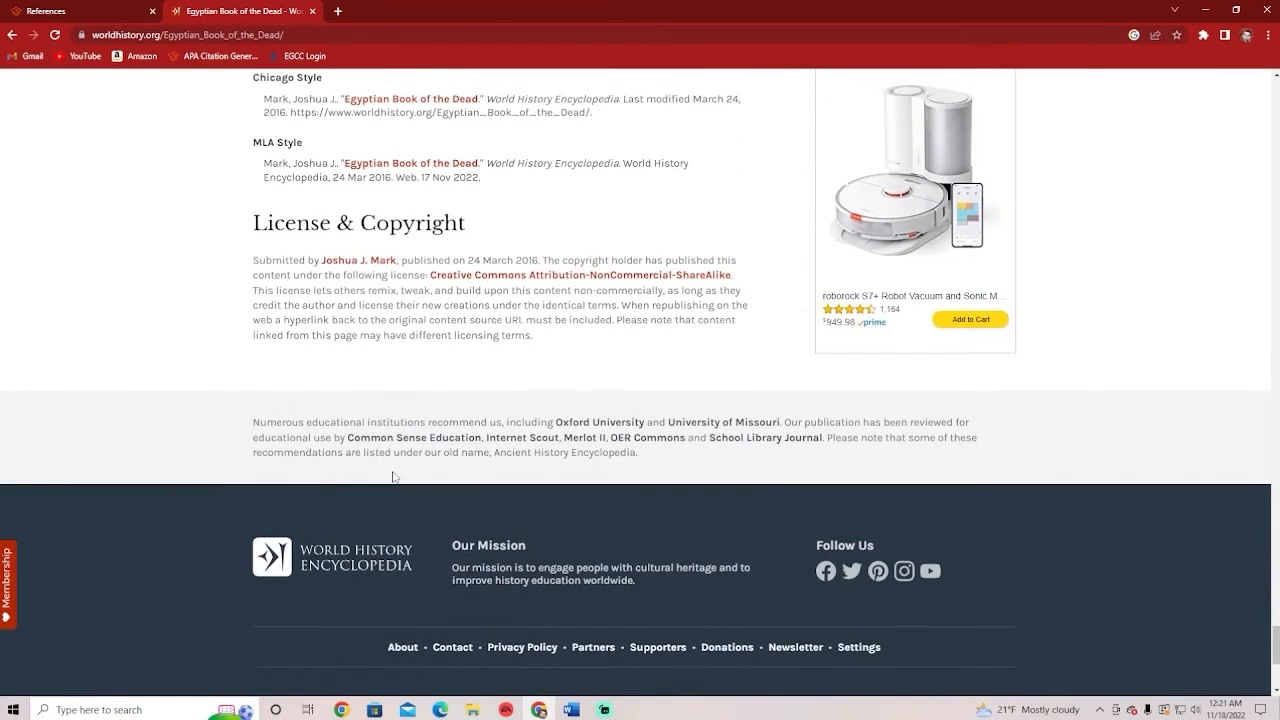
{"action": "scroll", "coordinate": [393, 477], "scroll_direction": "up", "scroll_amount": 1}
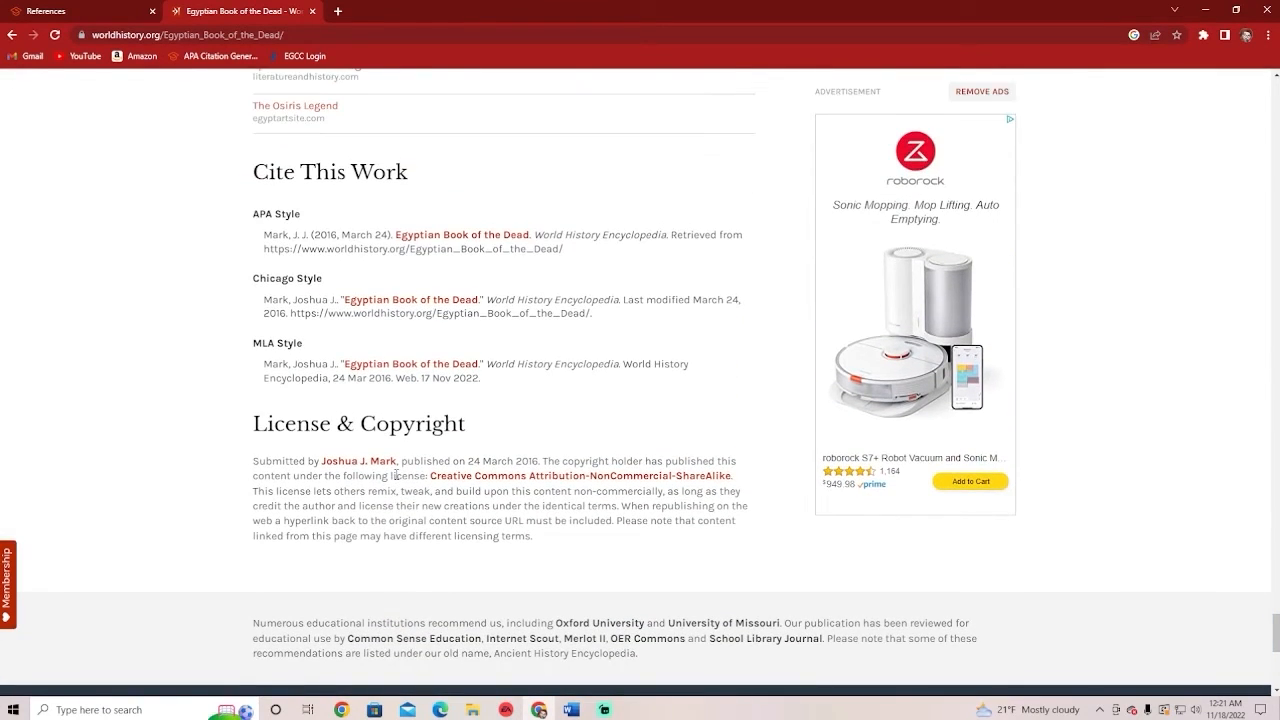
{"action": "scroll", "coordinate": [395, 476], "scroll_direction": "up", "scroll_amount": 1}
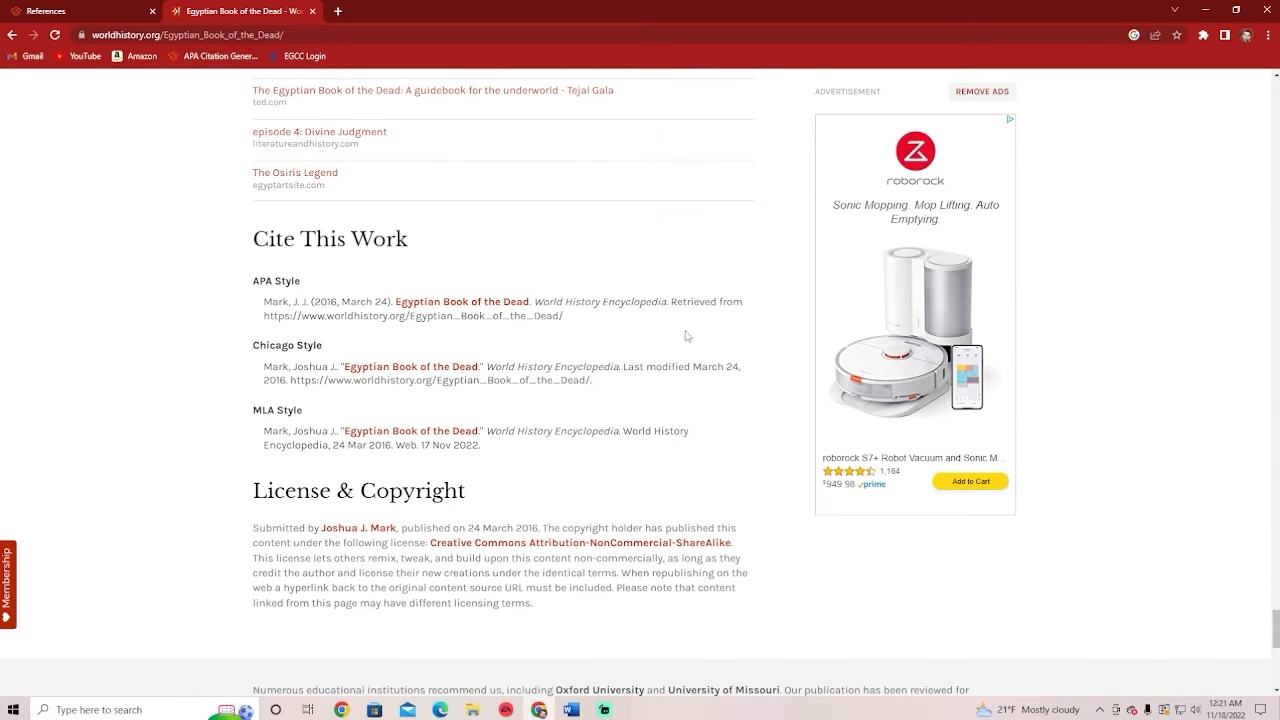
{"action": "scroll", "coordinate": [608, 357], "scroll_direction": "up", "scroll_amount": 2}
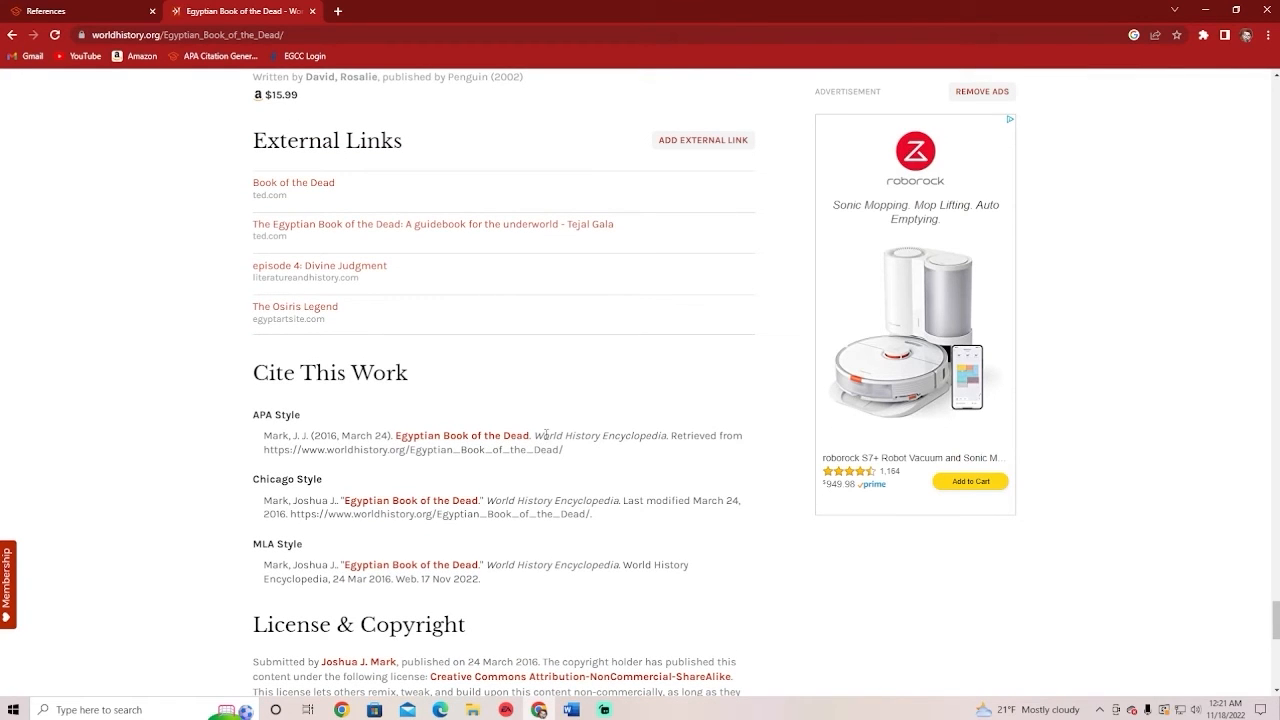
Highlight the site name 'World History Encyclopedia', the year 2016 and then the whole APA citation to compare them
{"action": "left_click_drag", "start_coordinate": [545, 435], "coordinate": [665, 440]}
{"action": "left_click", "coordinate": [665, 440]}
{"action": "left_click_drag", "start_coordinate": [316, 435], "coordinate": [340, 433]}
{"action": "left_click", "coordinate": [331, 413]}
{"action": "left_click_drag", "start_coordinate": [541, 436], "coordinate": [661, 443]}
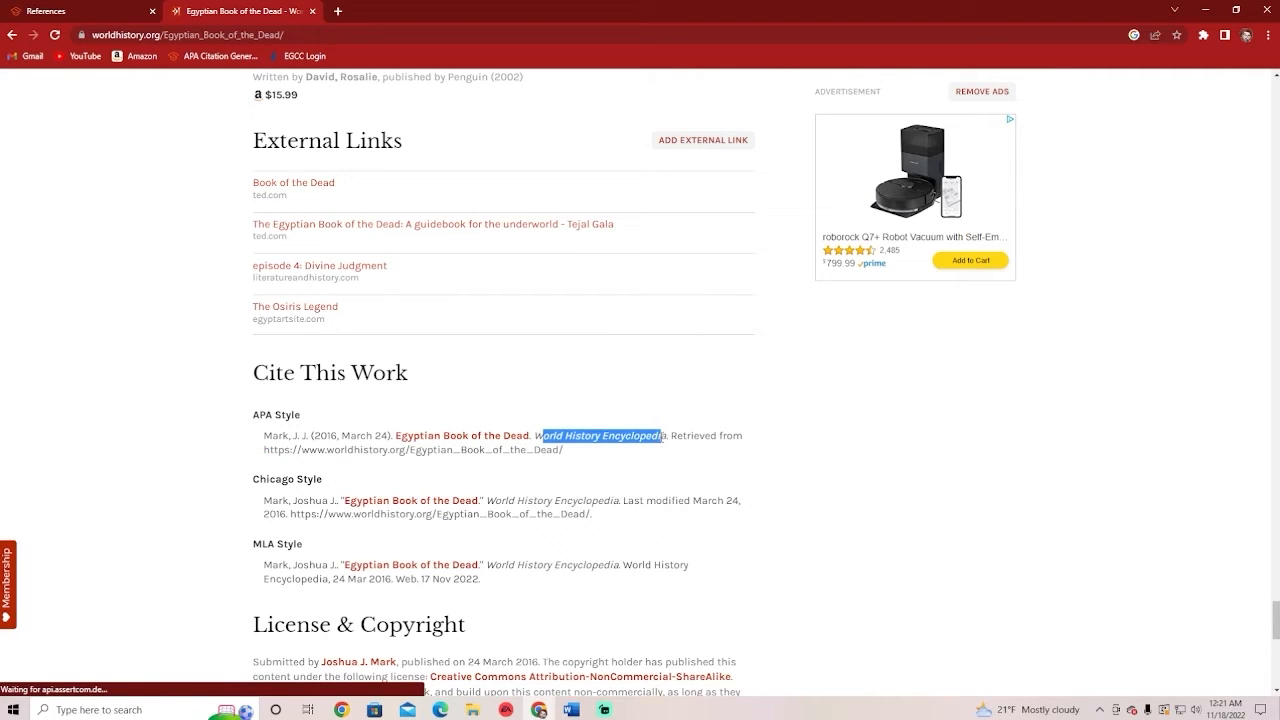
{"action": "left_click", "coordinate": [659, 441]}
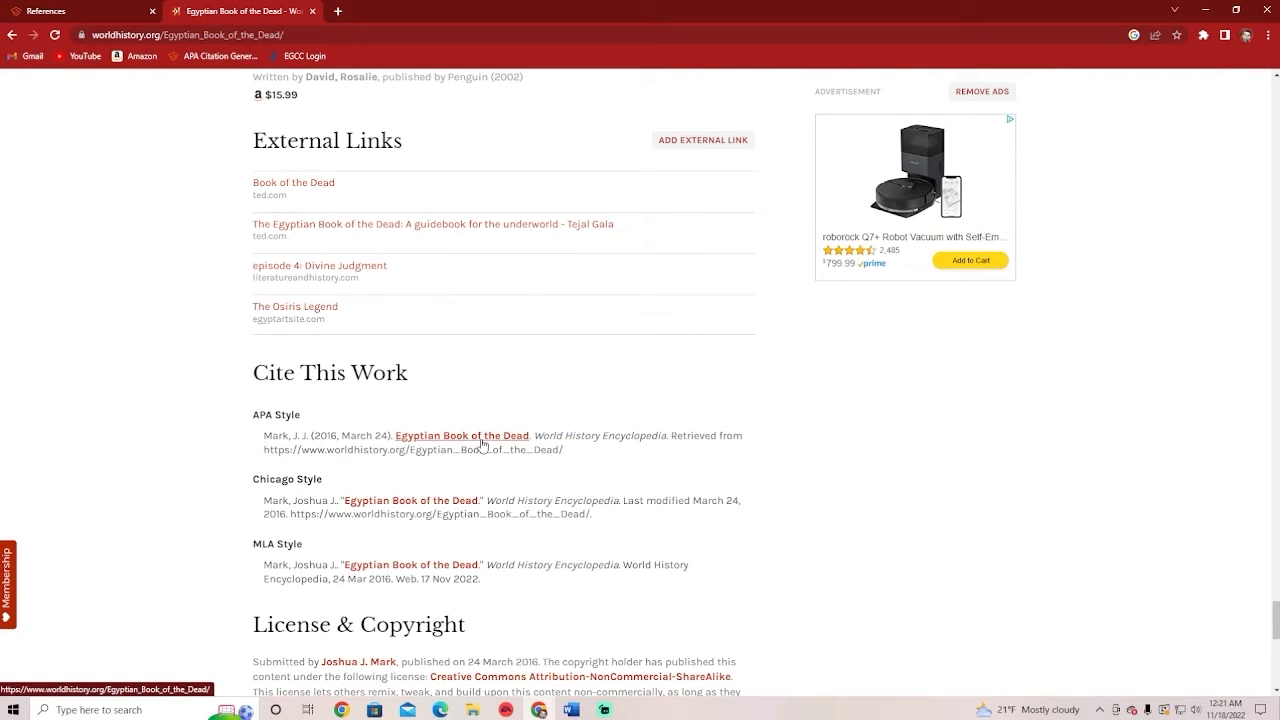
{"action": "scroll", "coordinate": [565, 490], "scroll_direction": "up", "scroll_amount": 1}
{"action": "left_click_drag", "start_coordinate": [659, 518], "coordinate": [260, 500]}
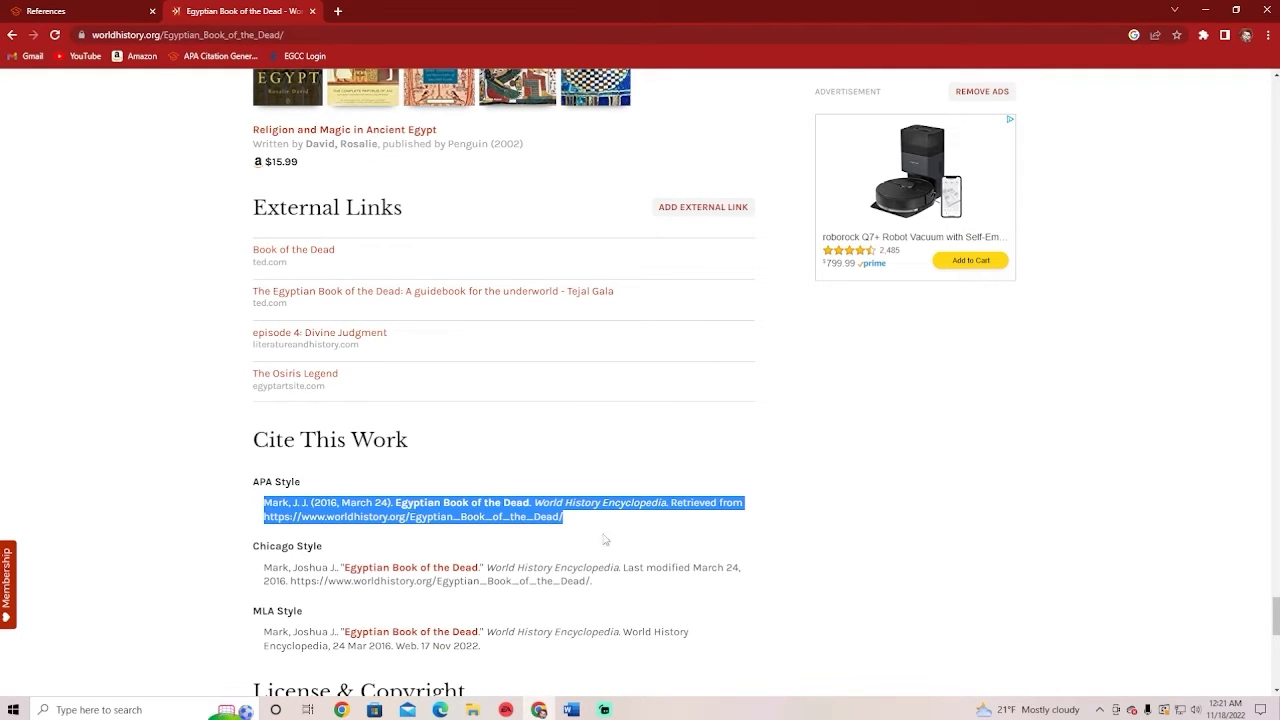
{"action": "left_click", "coordinate": [660, 540]}
Scroll back up the Egyptian Book of the Dead article to its title, author and publication date
{"action": "scroll", "coordinate": [659, 540], "scroll_direction": "up", "scroll_amount": 8}
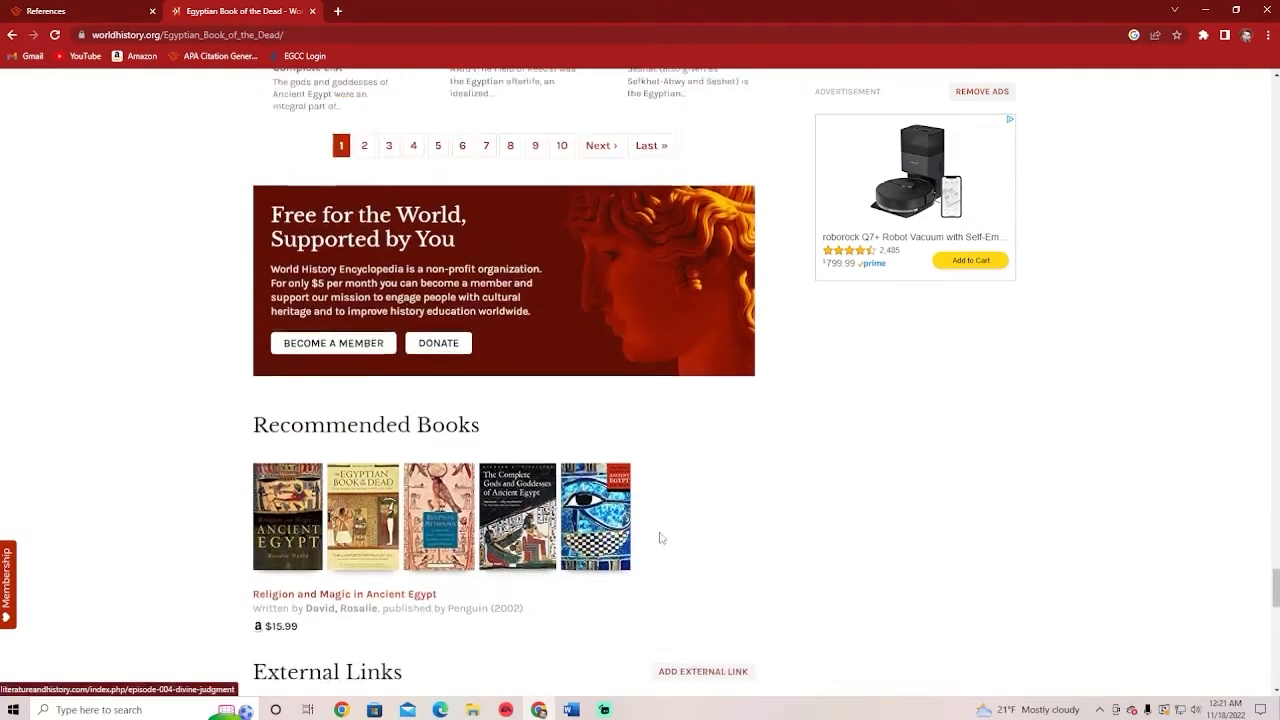
{"action": "scroll", "coordinate": [659, 537], "scroll_direction": "up", "scroll_amount": 6}
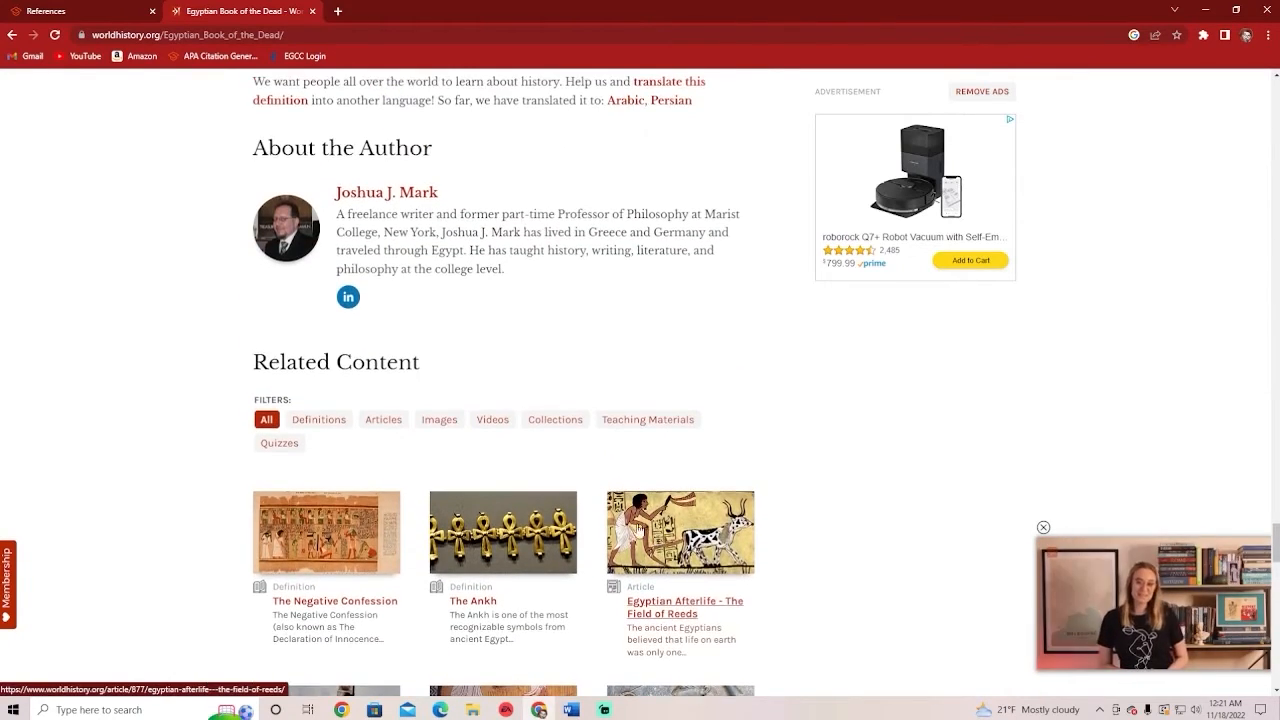
{"action": "scroll", "coordinate": [604, 489], "scroll_direction": "up", "scroll_amount": 2}
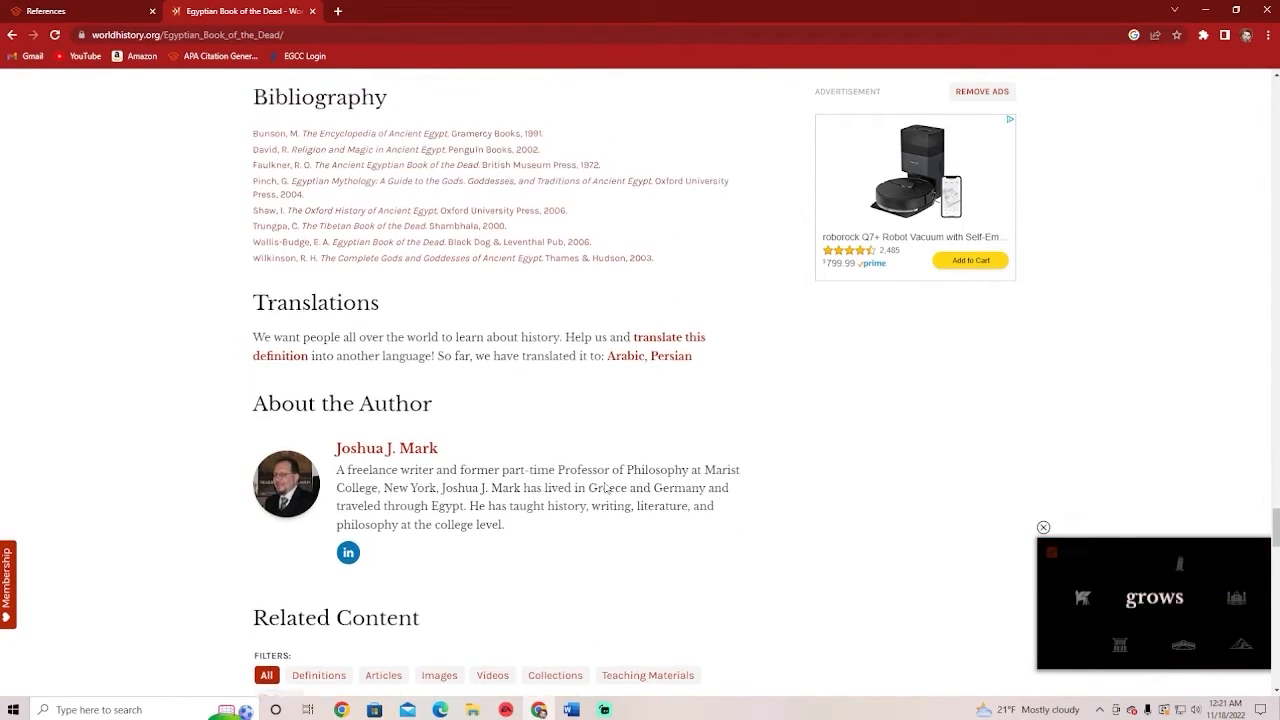
{"action": "scroll", "coordinate": [604, 488], "scroll_direction": "up", "scroll_amount": 3}
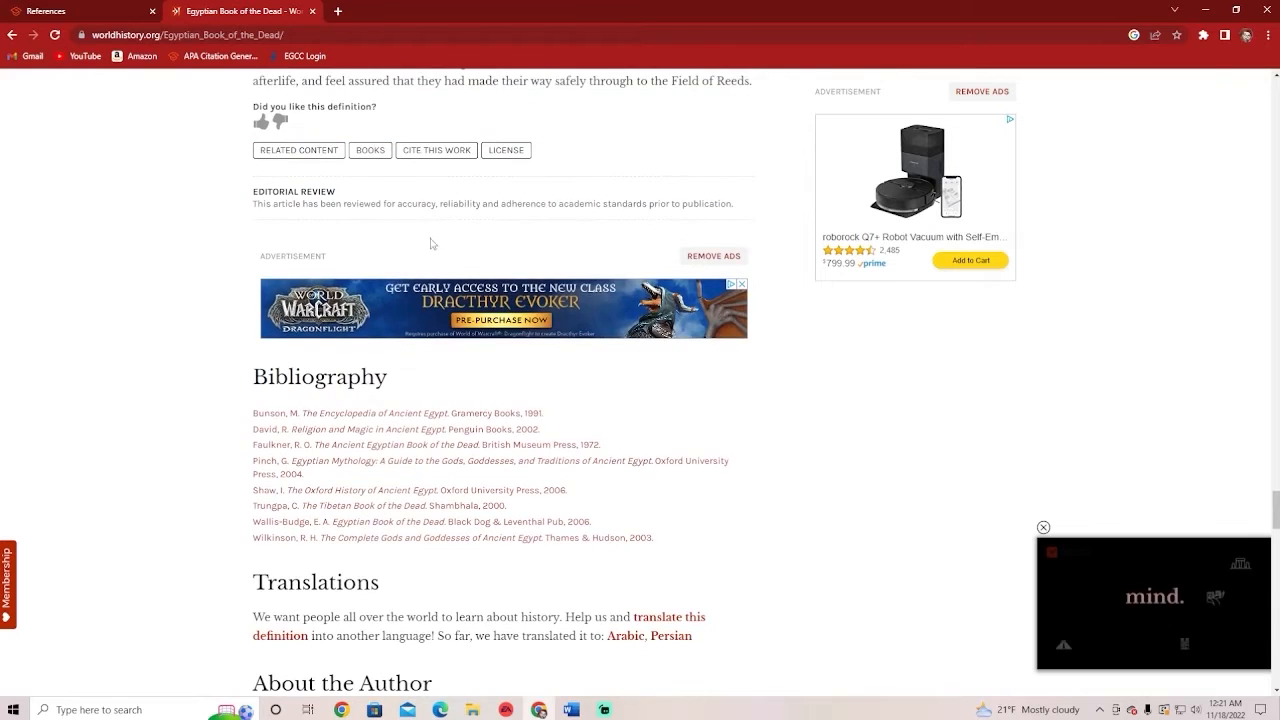
{"action": "scroll", "coordinate": [440, 318], "scroll_direction": "down", "scroll_amount": 1}
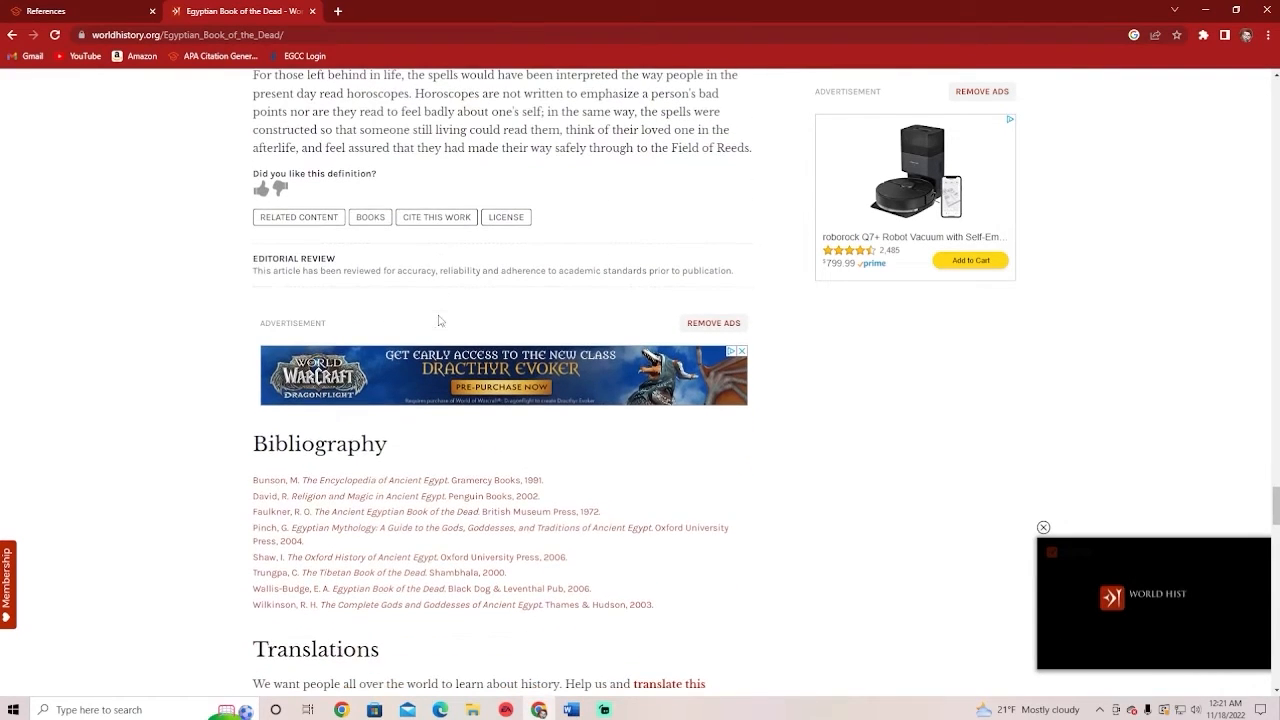
{"action": "scroll", "coordinate": [447, 296], "scroll_direction": "down", "scroll_amount": 1}
{"action": "scroll", "coordinate": [330, 285], "scroll_direction": "up", "scroll_amount": 2}
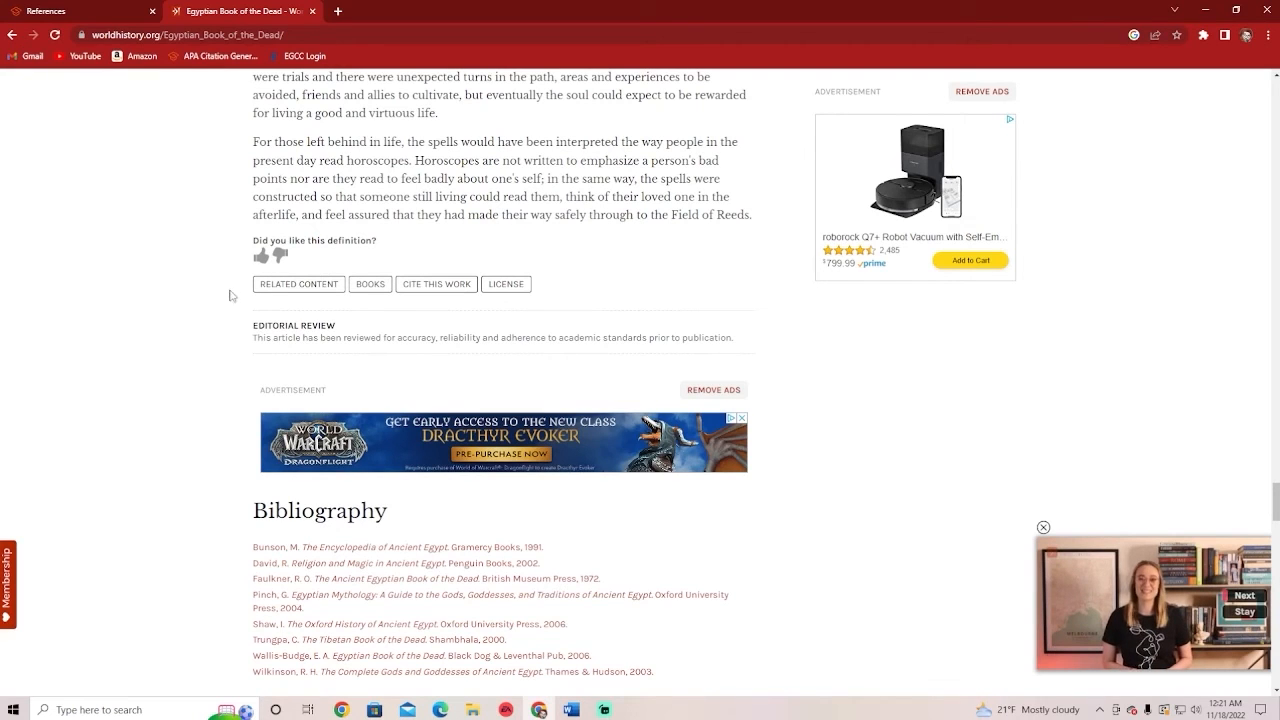
{"action": "scroll", "coordinate": [170, 290], "scroll_direction": "down", "scroll_amount": 1}
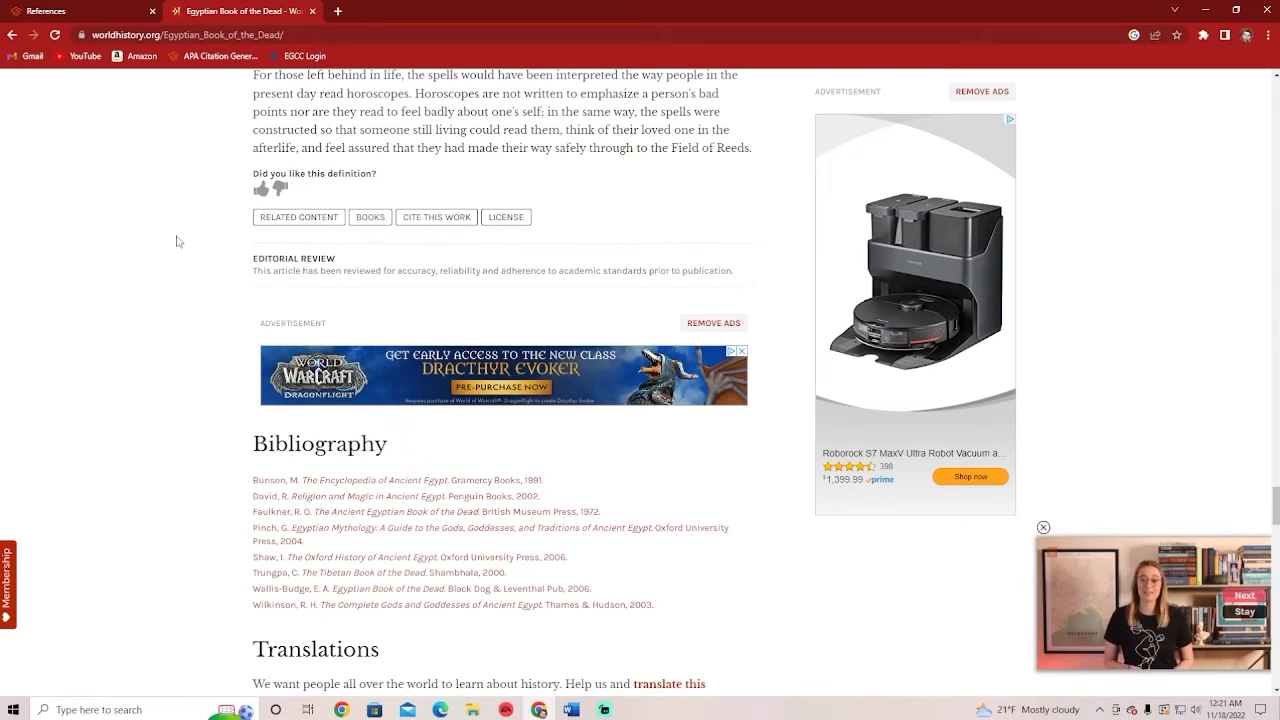
{"action": "scroll", "coordinate": [231, 255], "scroll_direction": "down", "scroll_amount": 2}
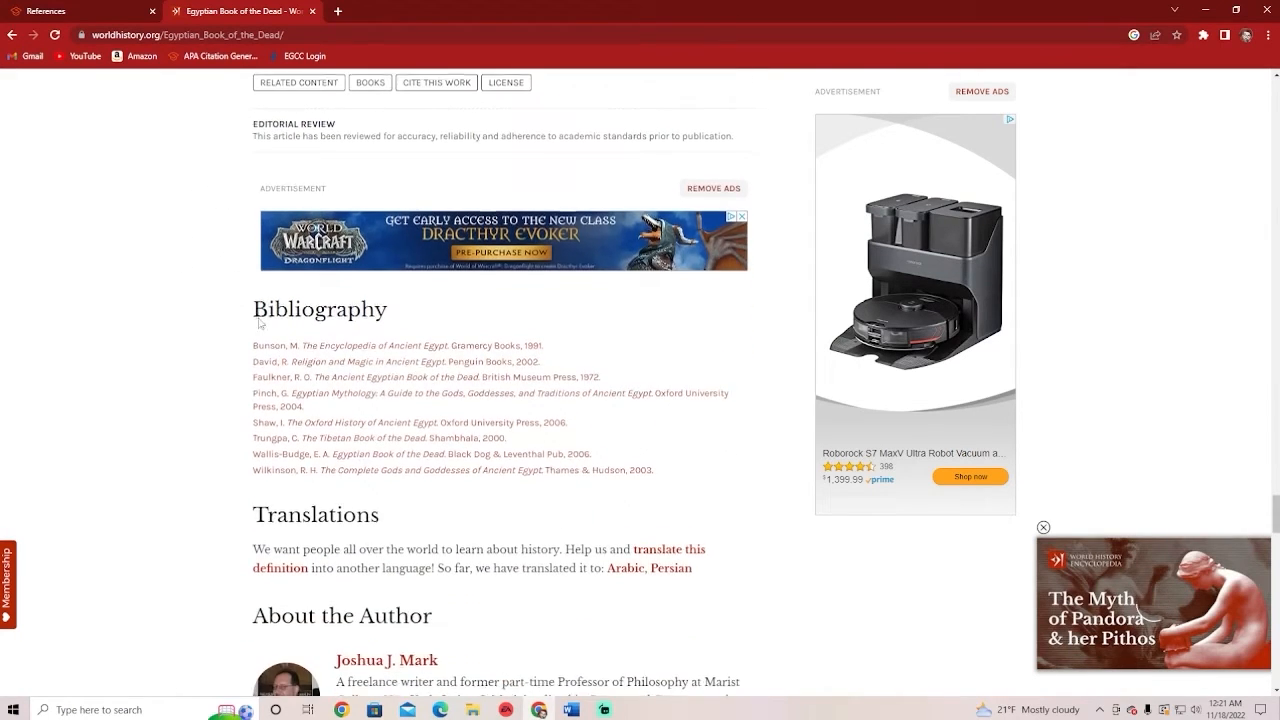
{"action": "scroll", "coordinate": [258, 323], "scroll_direction": "down", "scroll_amount": 3}
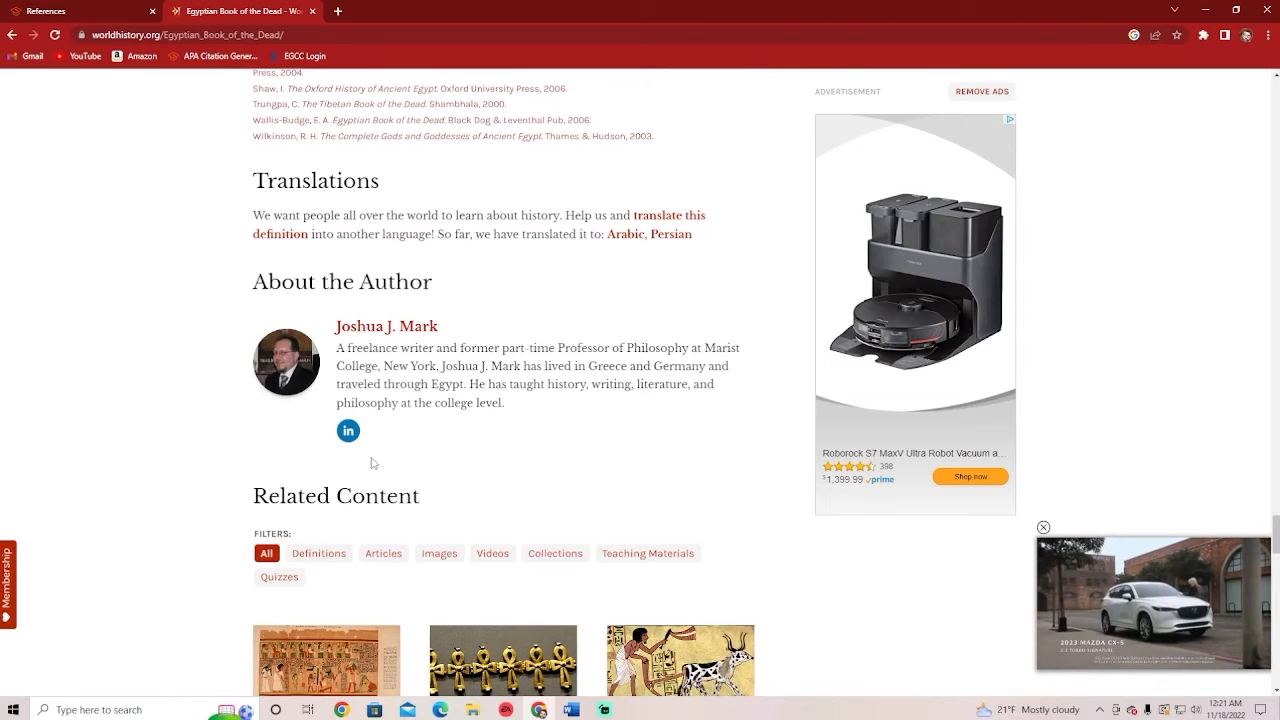
{"action": "scroll", "coordinate": [463, 438], "scroll_direction": "down", "scroll_amount": 1}
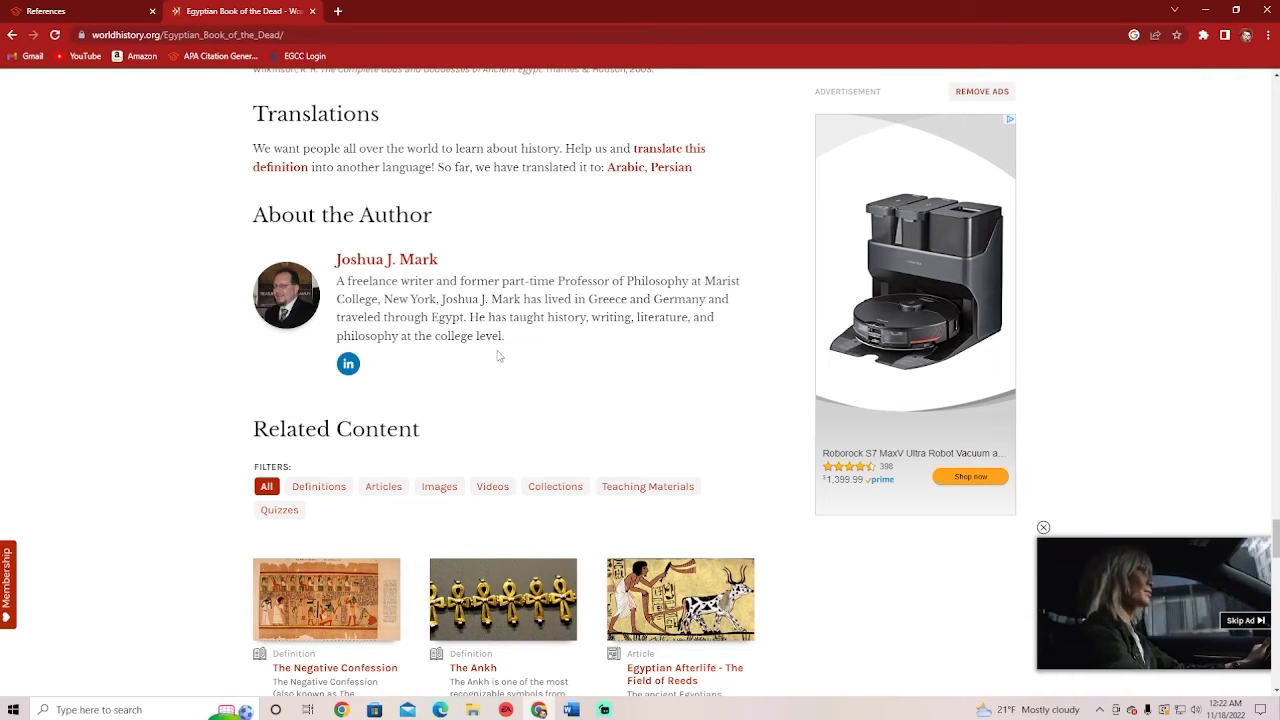
{"action": "scroll", "coordinate": [181, 285], "scroll_direction": "up", "scroll_amount": 2}
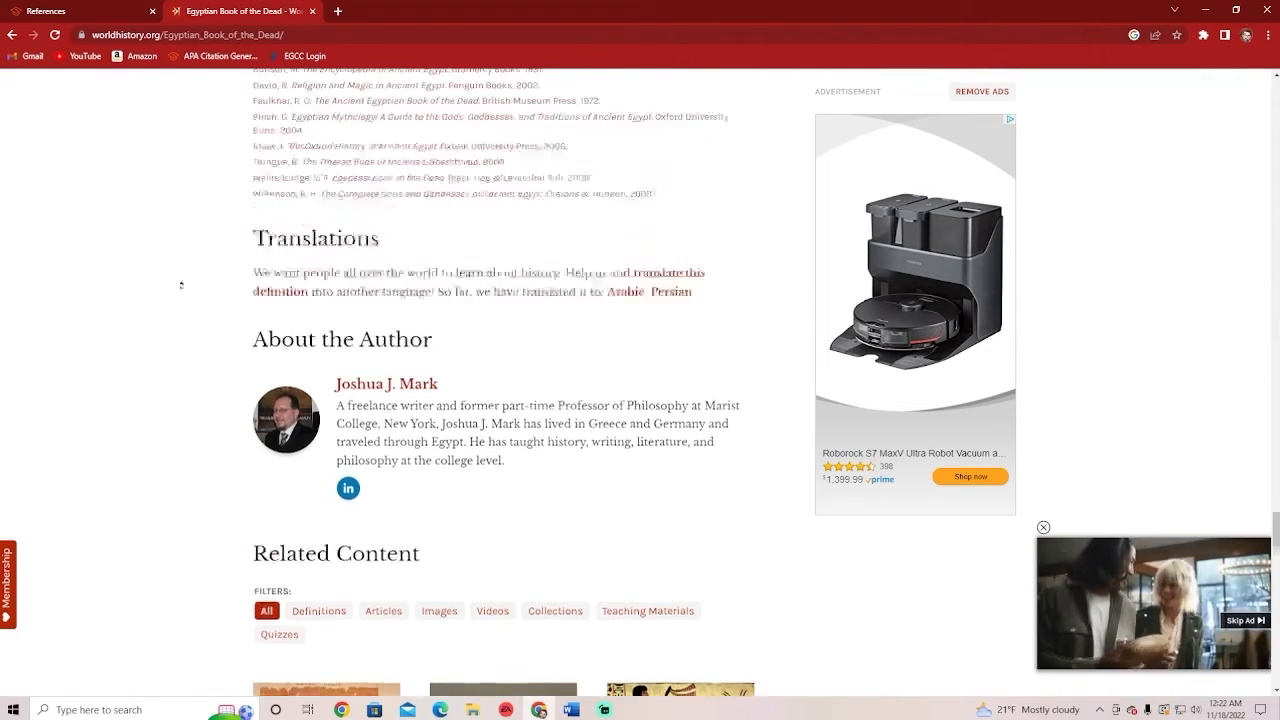
{"action": "scroll", "coordinate": [181, 285], "scroll_direction": "up", "scroll_amount": 20}
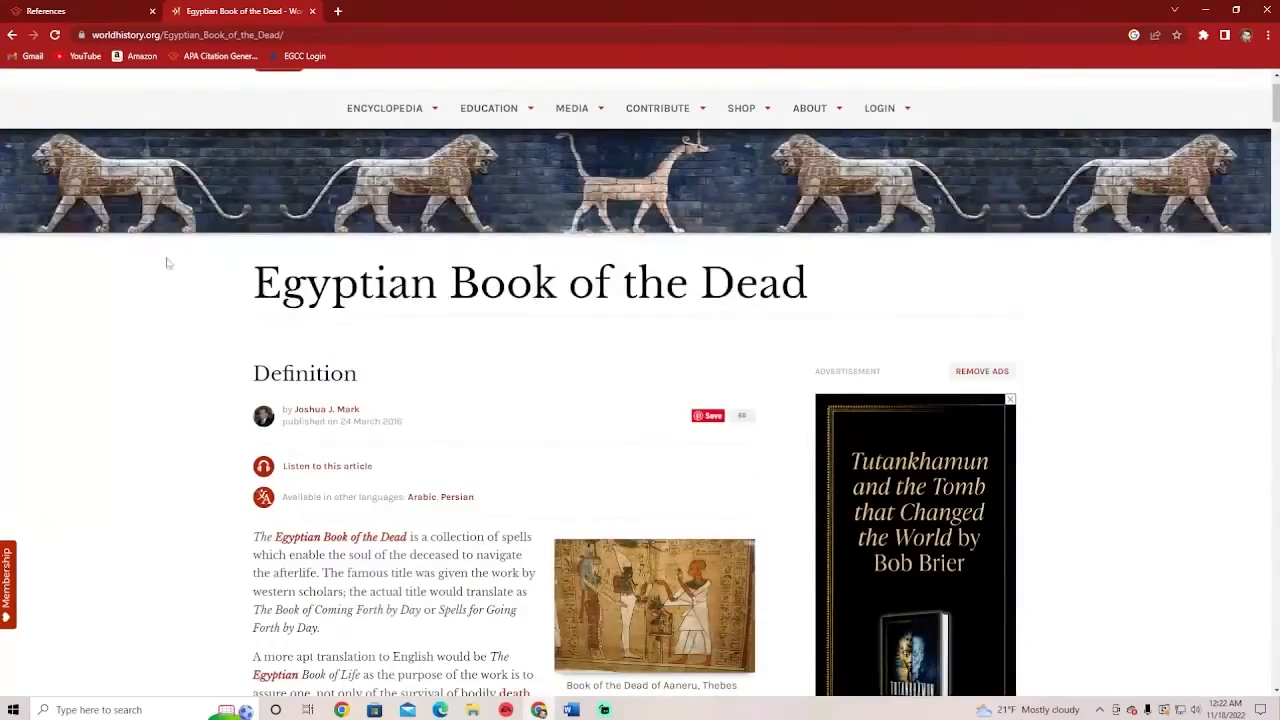
Format the blank Document1 with 2.0 line spacing, centre alignment and bold text
{"action": "scroll", "coordinate": [206, 458], "scroll_direction": "up", "scroll_amount": 1}
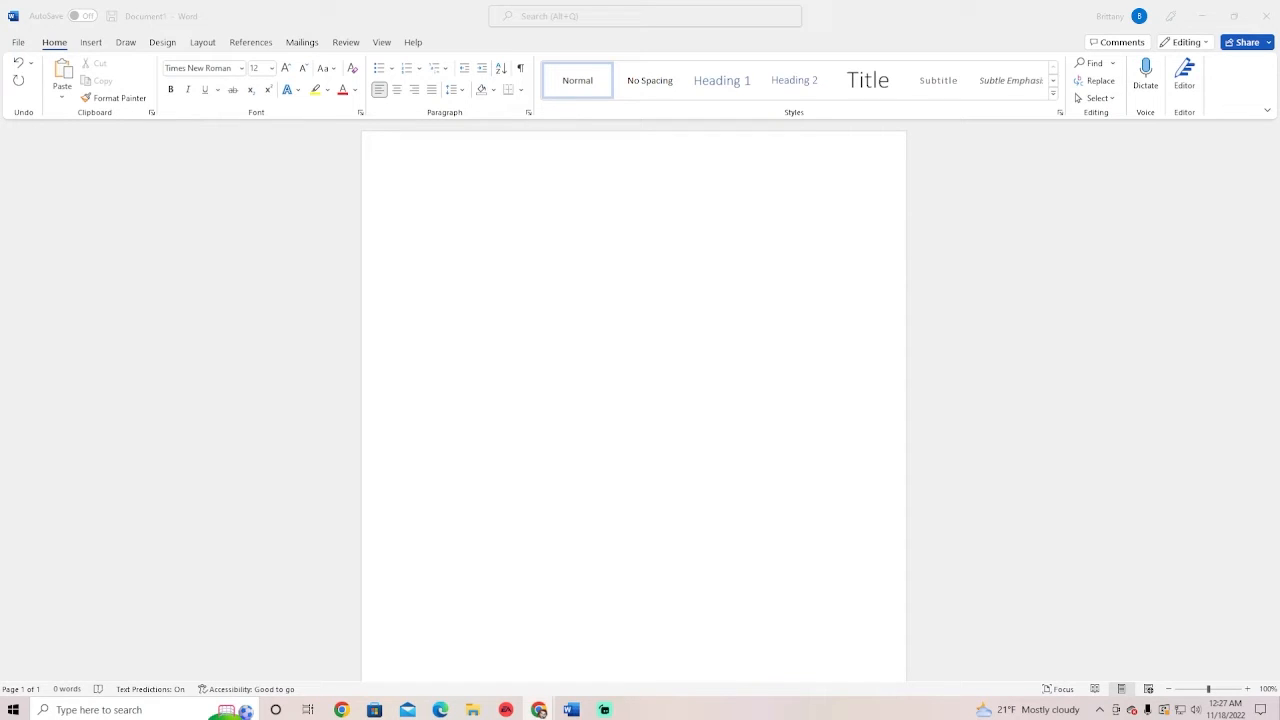
{"action": "left_click", "coordinate": [452, 89]}
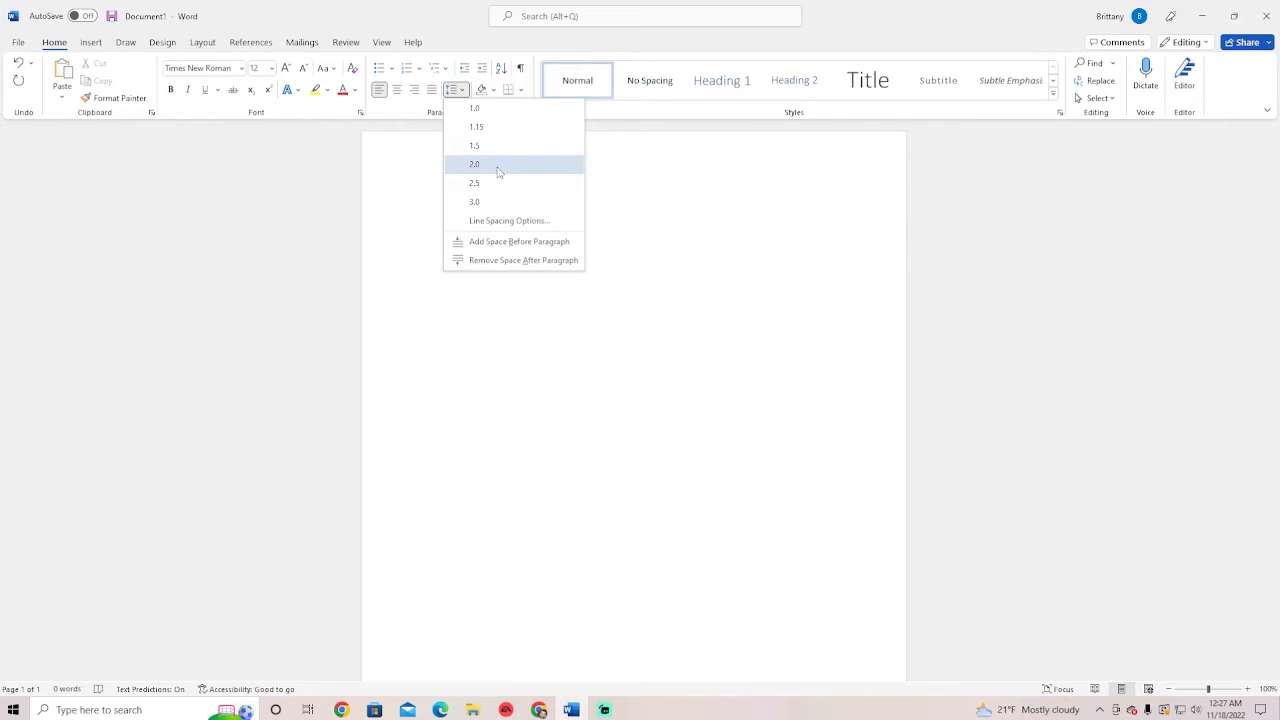
{"action": "left_click", "coordinate": [497, 168]}
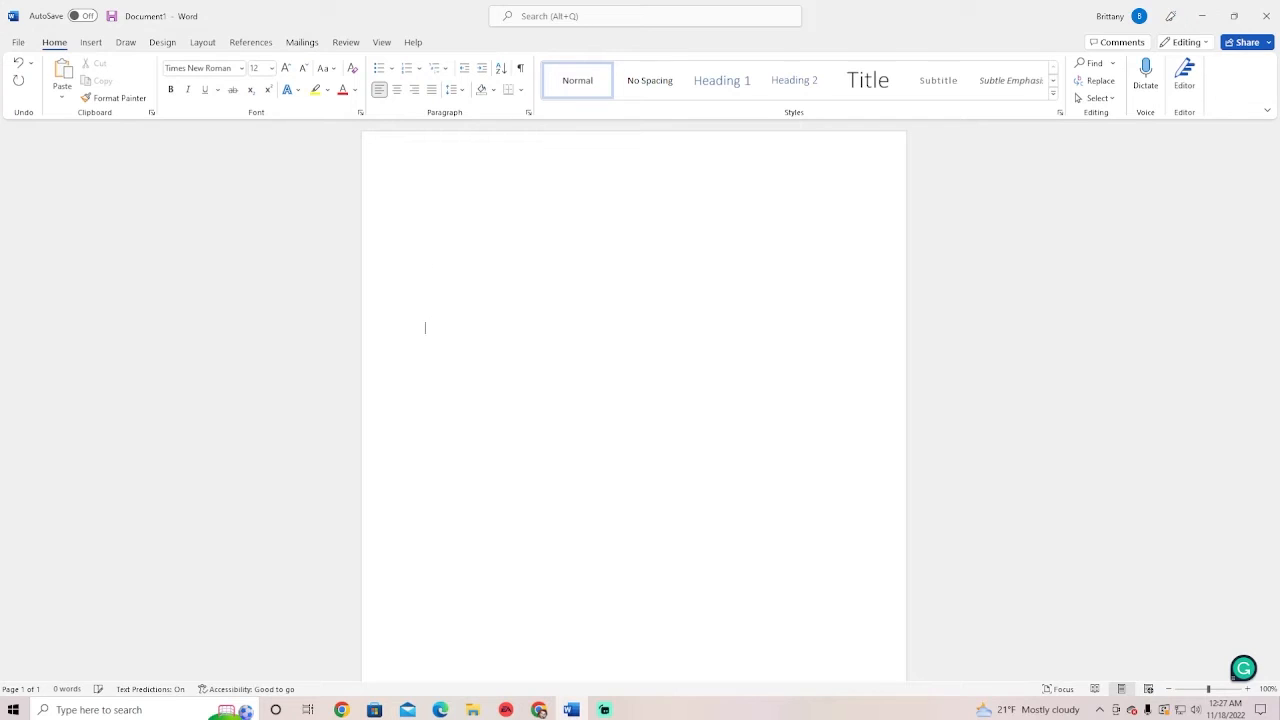
{"action": "scroll", "coordinate": [431, 314], "scroll_direction": "down", "scroll_amount": 2}
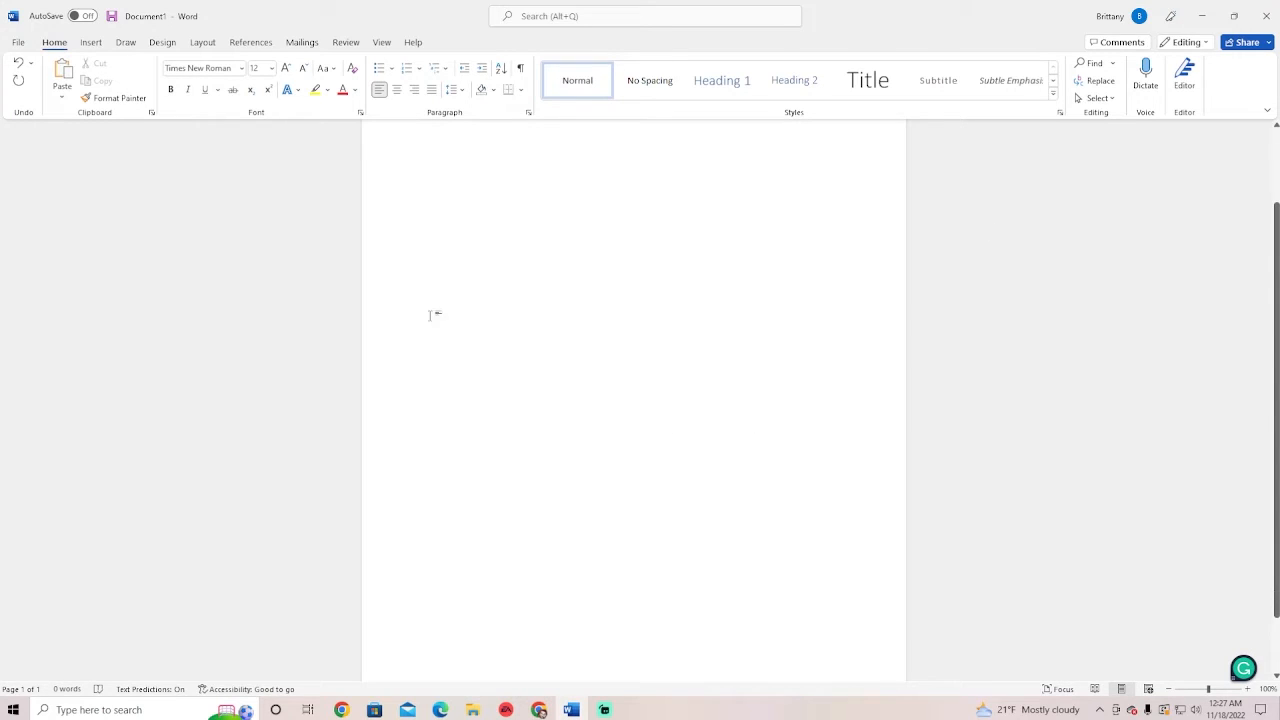
{"action": "scroll", "coordinate": [556, 286], "scroll_direction": "up", "scroll_amount": 2}
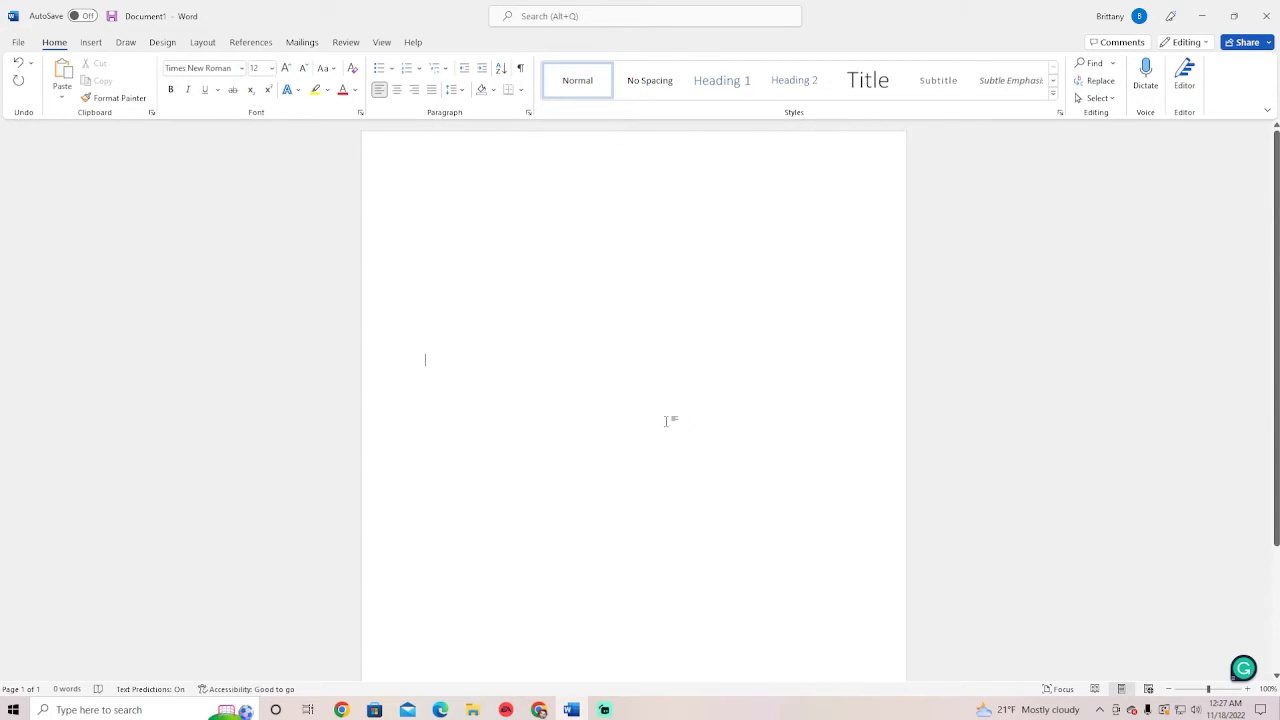
{"action": "left_click", "coordinate": [396, 90]}
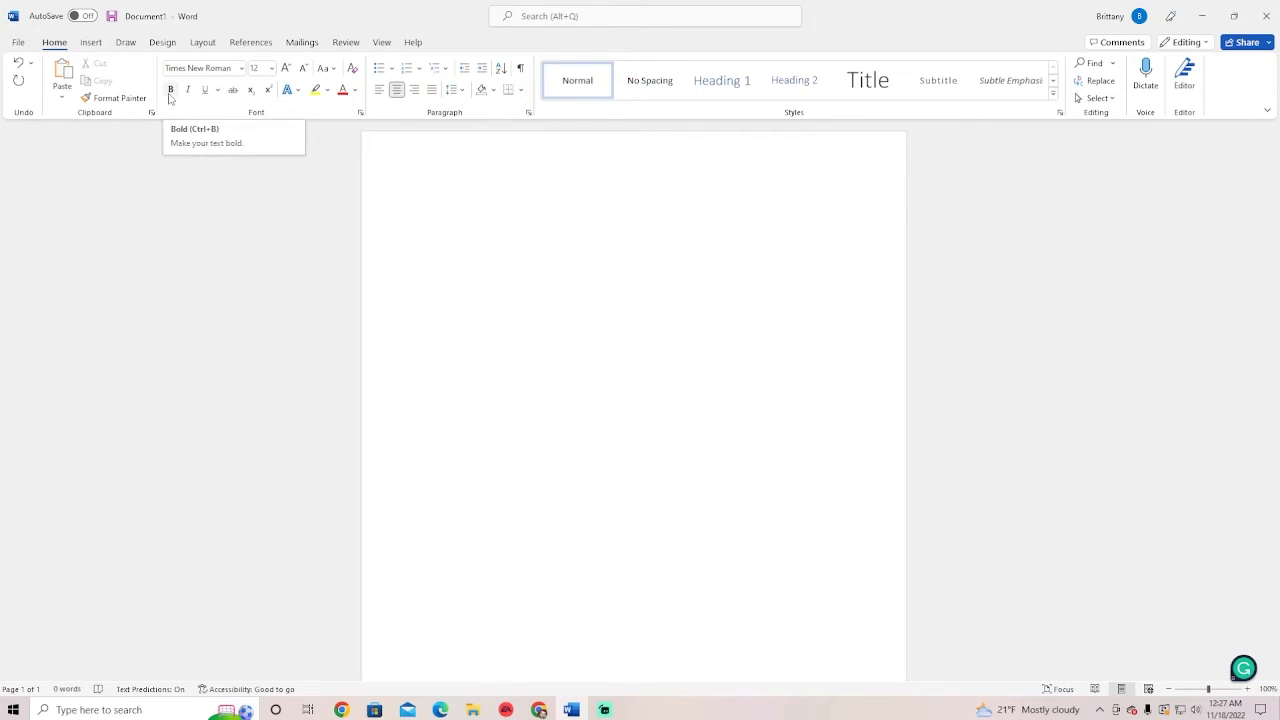
{"action": "left_click", "coordinate": [170, 93]}
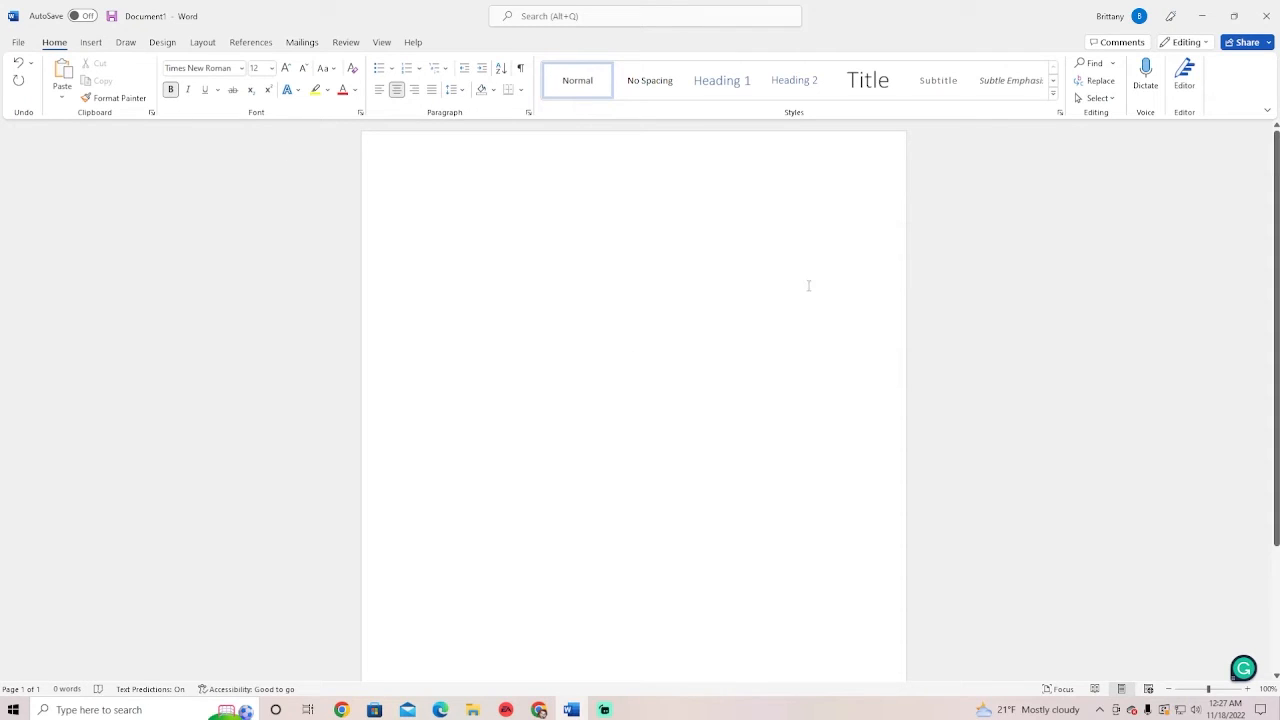
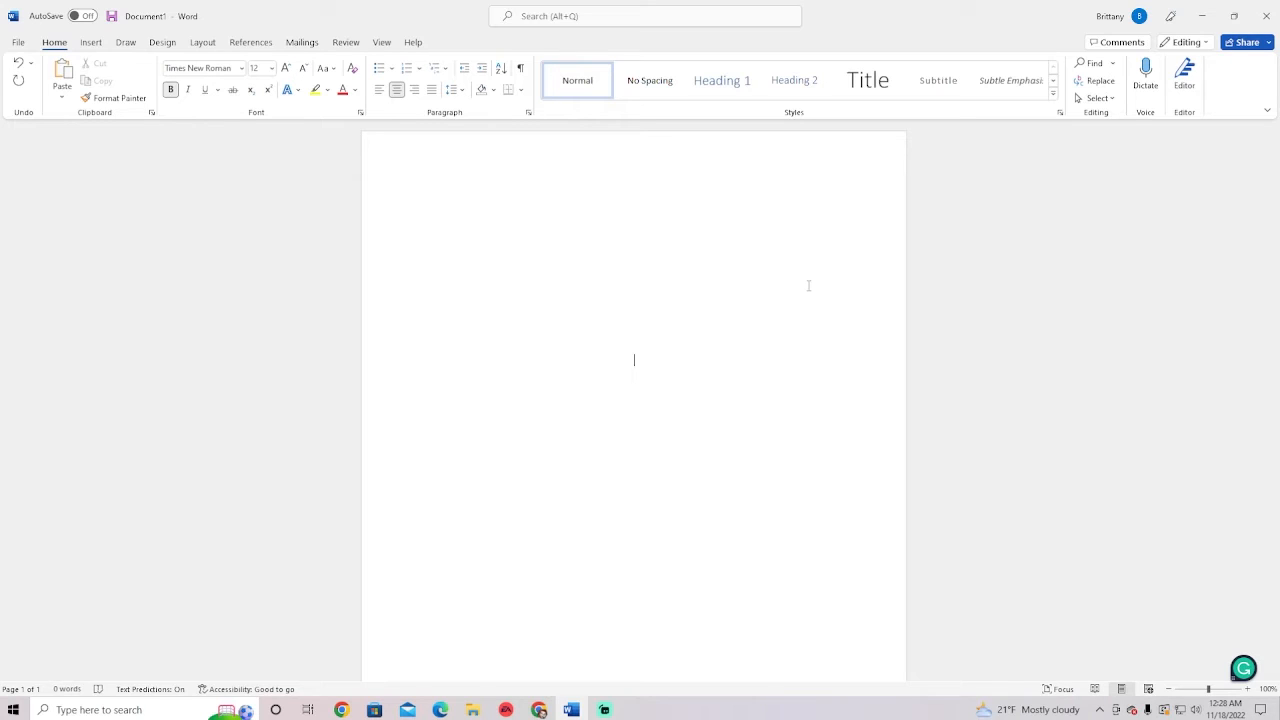
Type a trial title 'America are Dying for Universal Healthcare', then delete the whole line
{"action": "type", "text": "Americans"}
{"action": "type", "text": "are Dying for Universal Healthcare"}
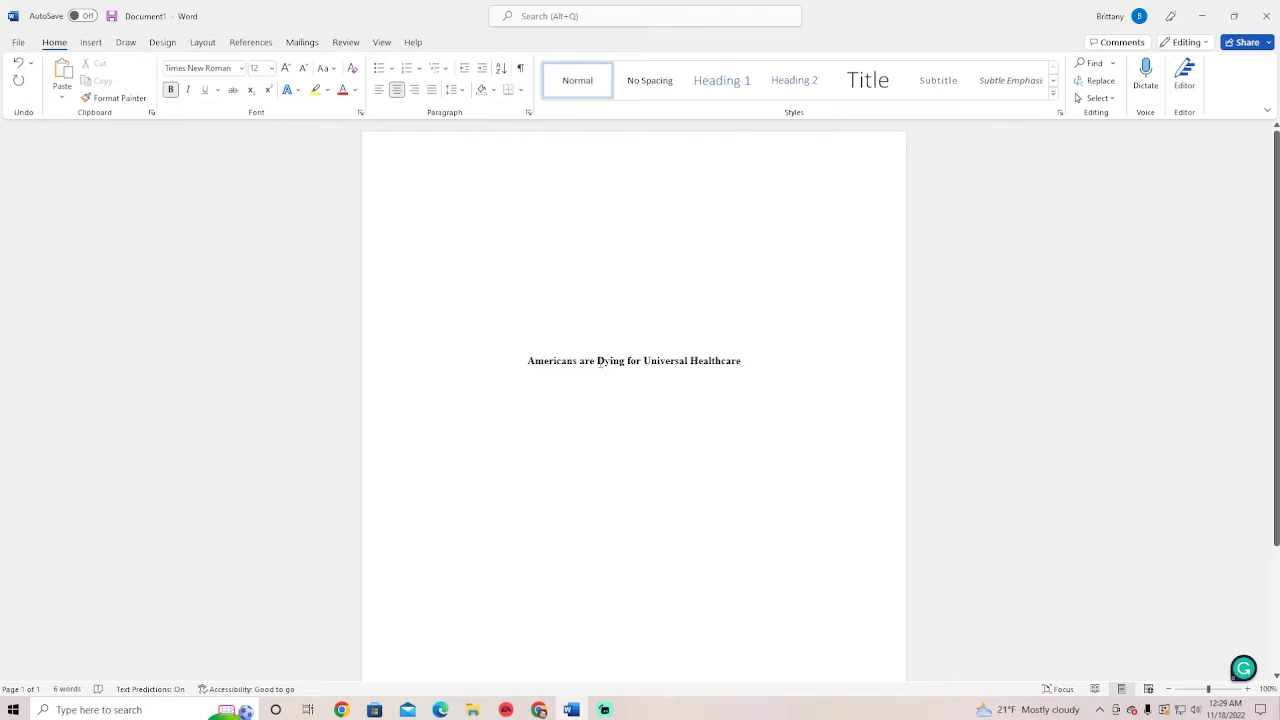
{"action": "left_click_drag", "start_coordinate": [598, 362], "coordinate": [625, 362]}
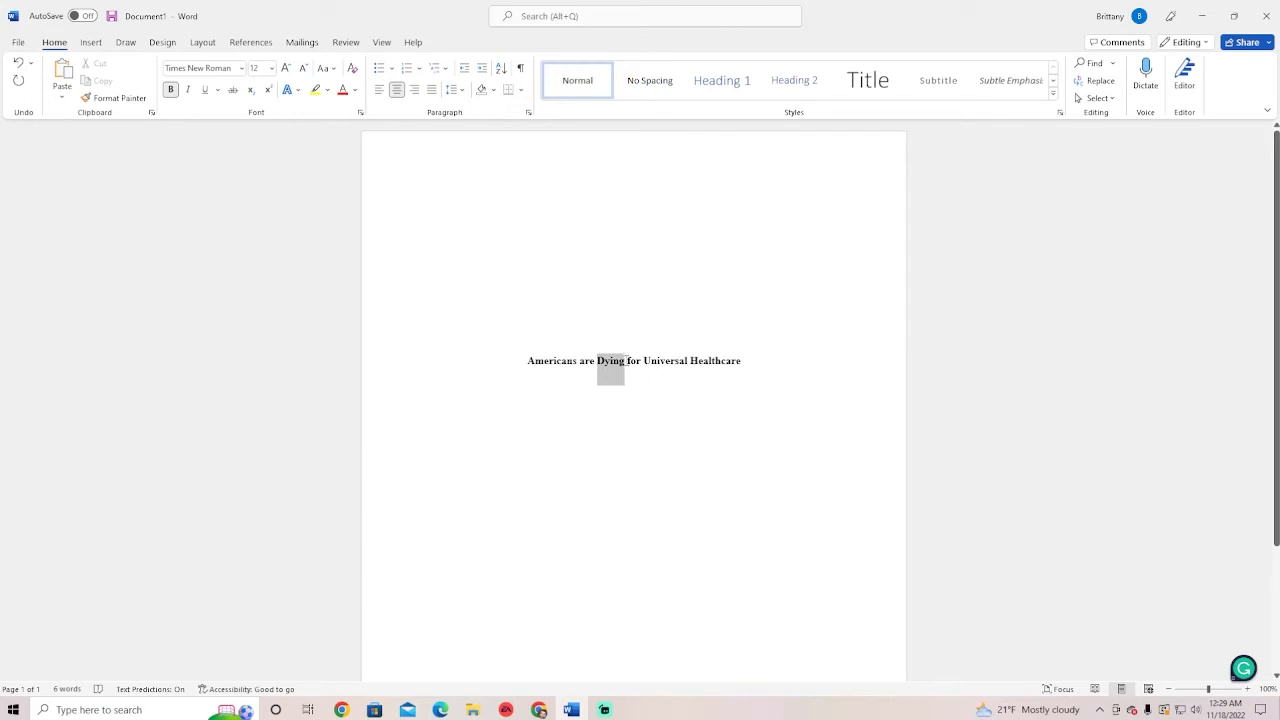
{"action": "left_click", "coordinate": [662, 371]}
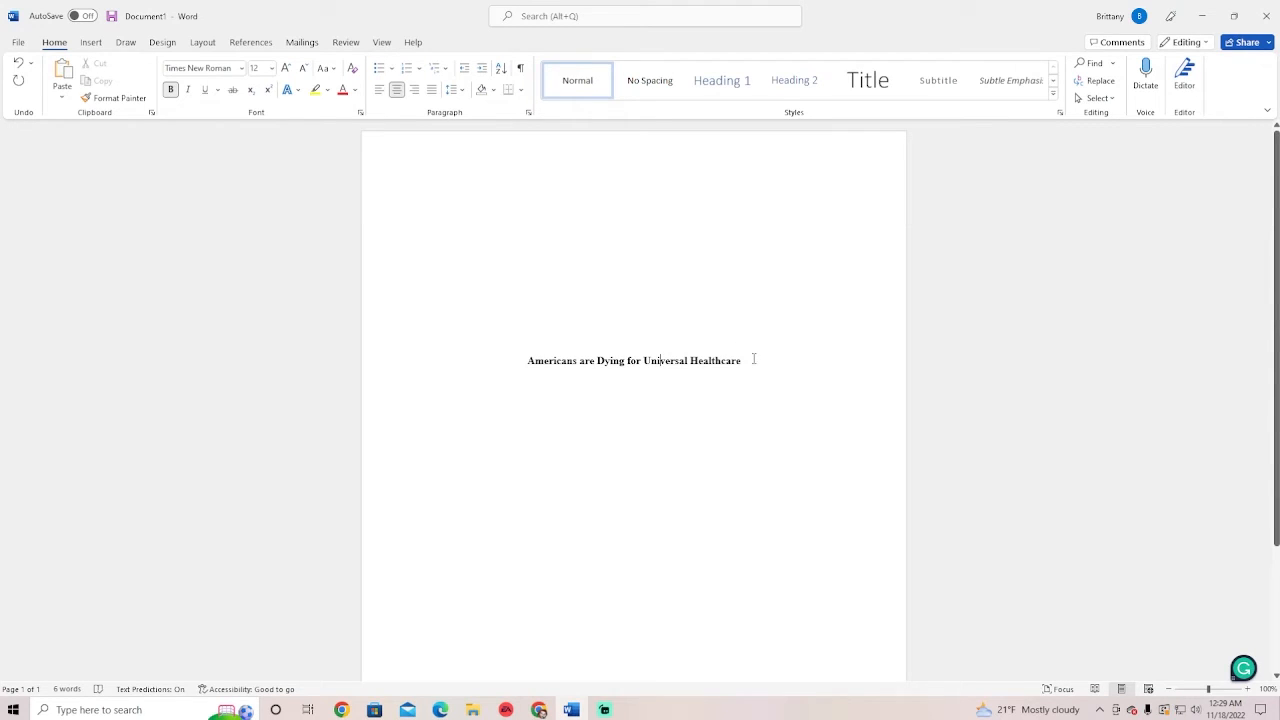
{"action": "left_click_drag", "start_coordinate": [754, 358], "coordinate": [545, 350]}
{"action": "key", "text": "Delete"}
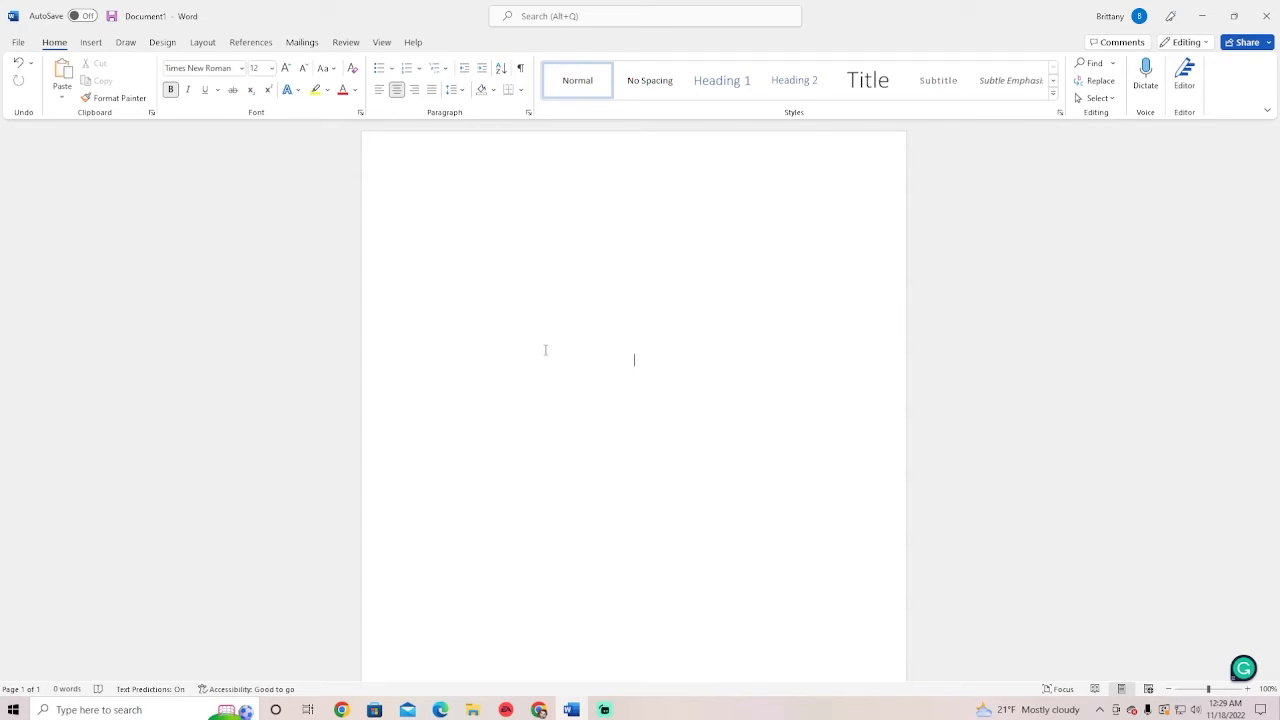
Type the bold title 'Assignment Two: The Greeks', correcting typos and a trial rewording
{"action": "type", "text": "Assignment Twok"}
{"action": "key", "text": "BackSpace"}
{"action": "key", "text": "BackSpace"}
{"action": "type", "text": ": The Greeks"}
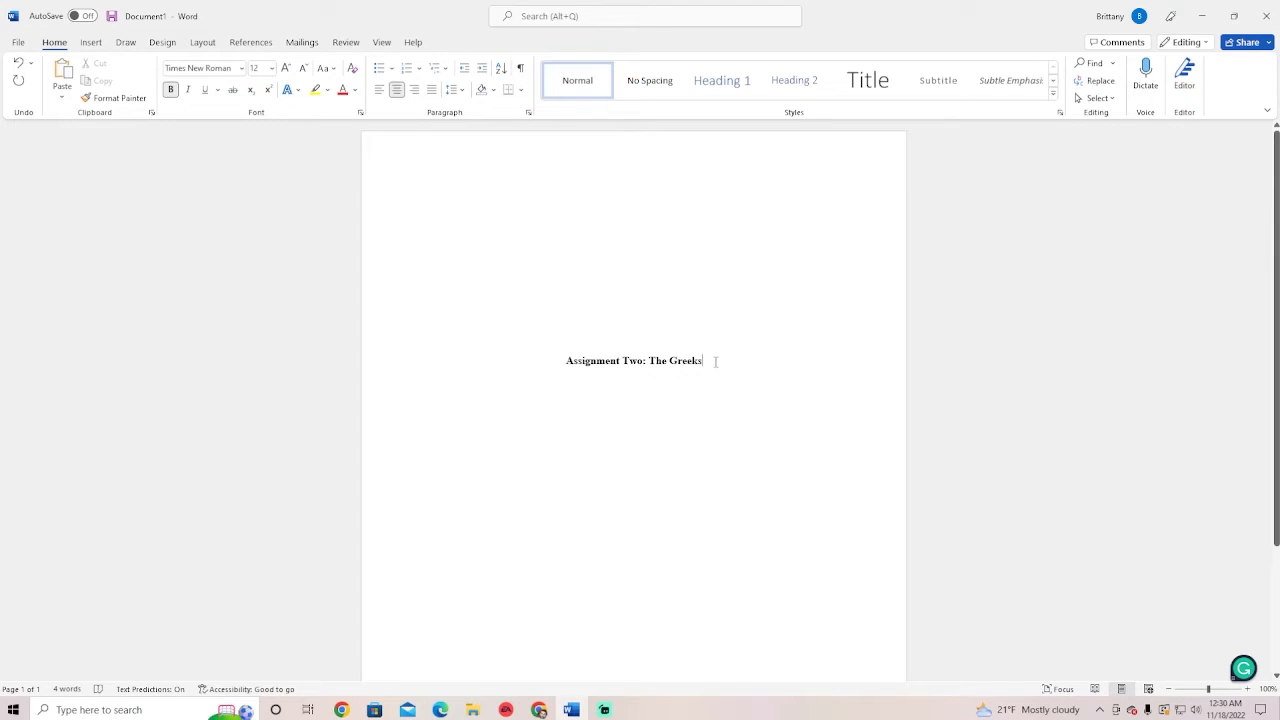
{"action": "left_click_drag", "start_coordinate": [715, 362], "coordinate": [661, 368]}
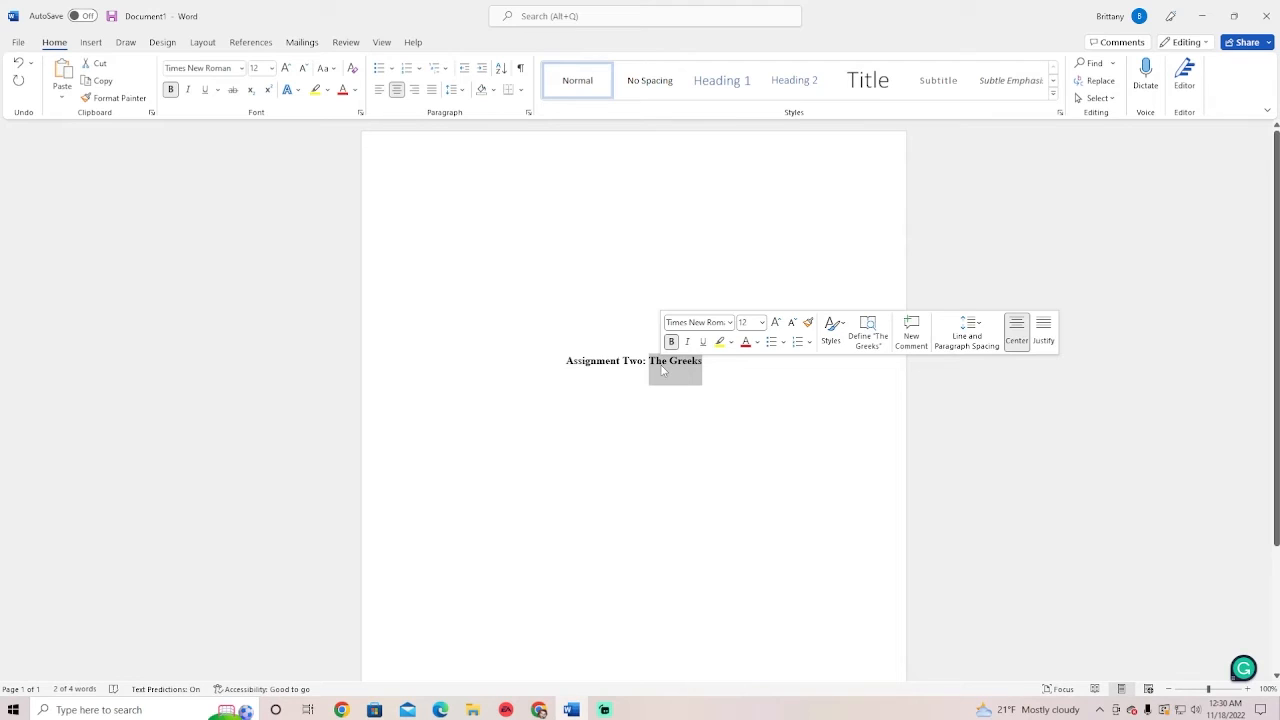
{"action": "type", "text": "Bullet "}
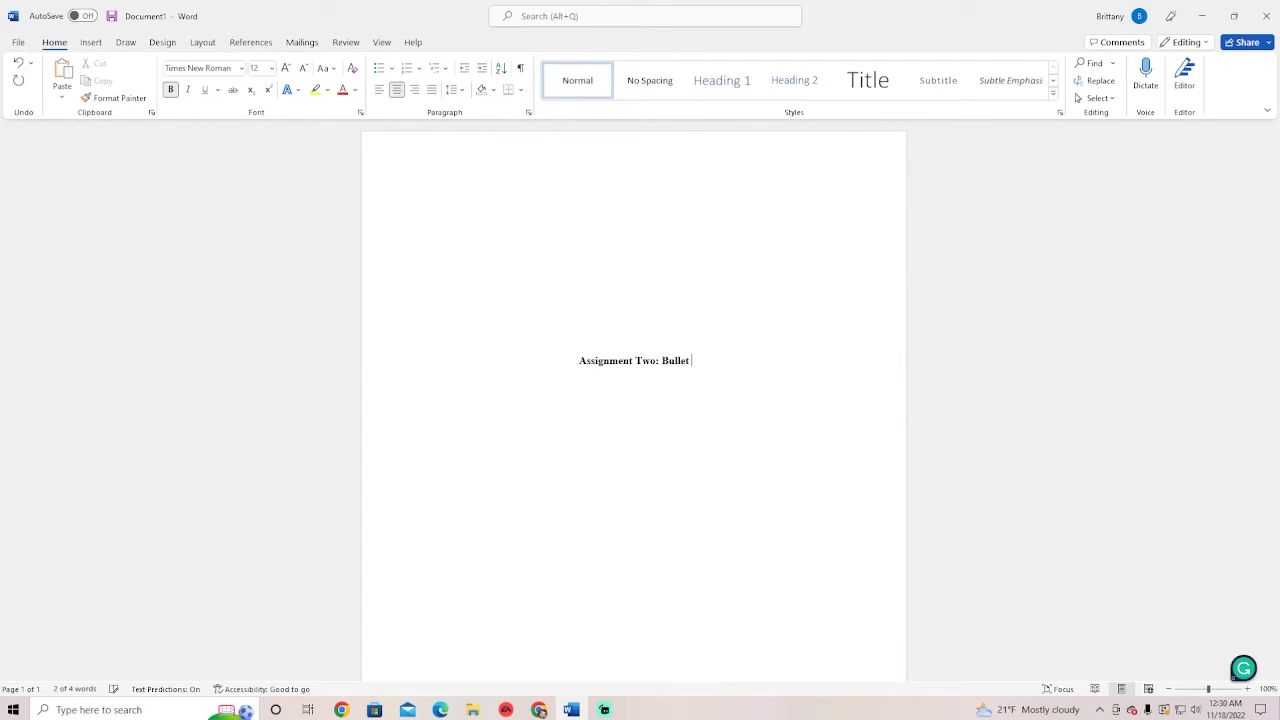
{"action": "type", "text": "Point Ass"}
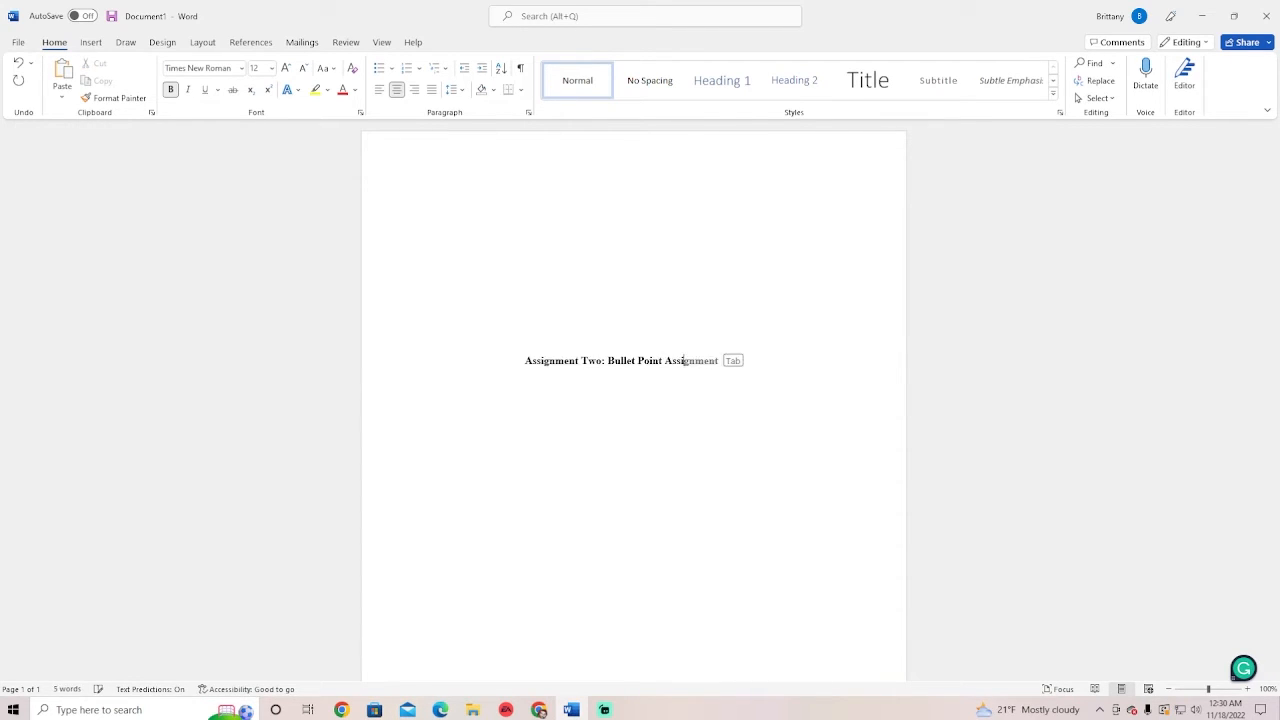
{"action": "type", "text": "ignem"}
{"action": "key", "text": "BackSpace"}
{"action": "key", "text": "BackSpace"}
{"action": "key", "text": "BackSpace"}
{"action": "type", "text": "ment"}
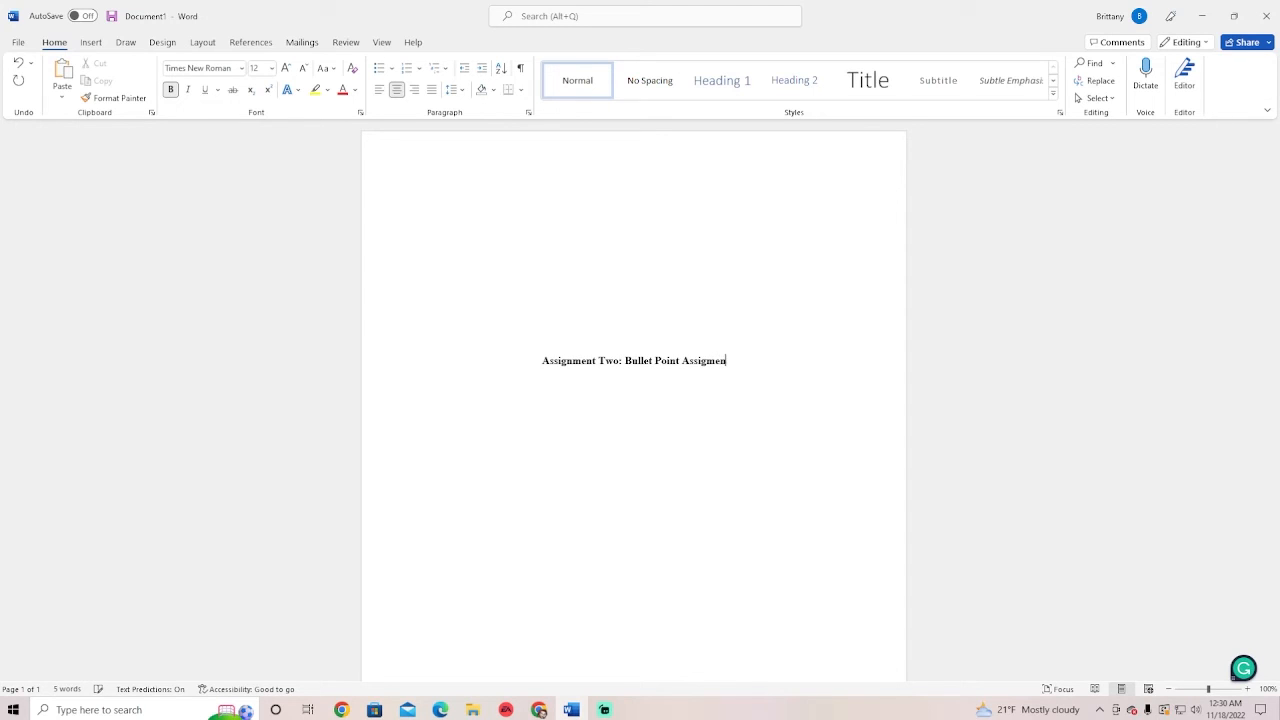
{"action": "key", "text": "BackSpace"}
{"action": "key", "text": "BackSpace"}
{"action": "key", "text": "BackSpace"}
{"action": "key", "text": "BackSpace"}
{"action": "key", "text": "BackSpace"}
{"action": "key", "text": "BackSpace"}
{"action": "key", "text": "BackSpace"}
{"action": "key", "text": "BackSpace"}
{"action": "key", "text": "BackSpace"}
{"action": "key", "text": "BackSpace"}
{"action": "key", "text": "BackSpace"}
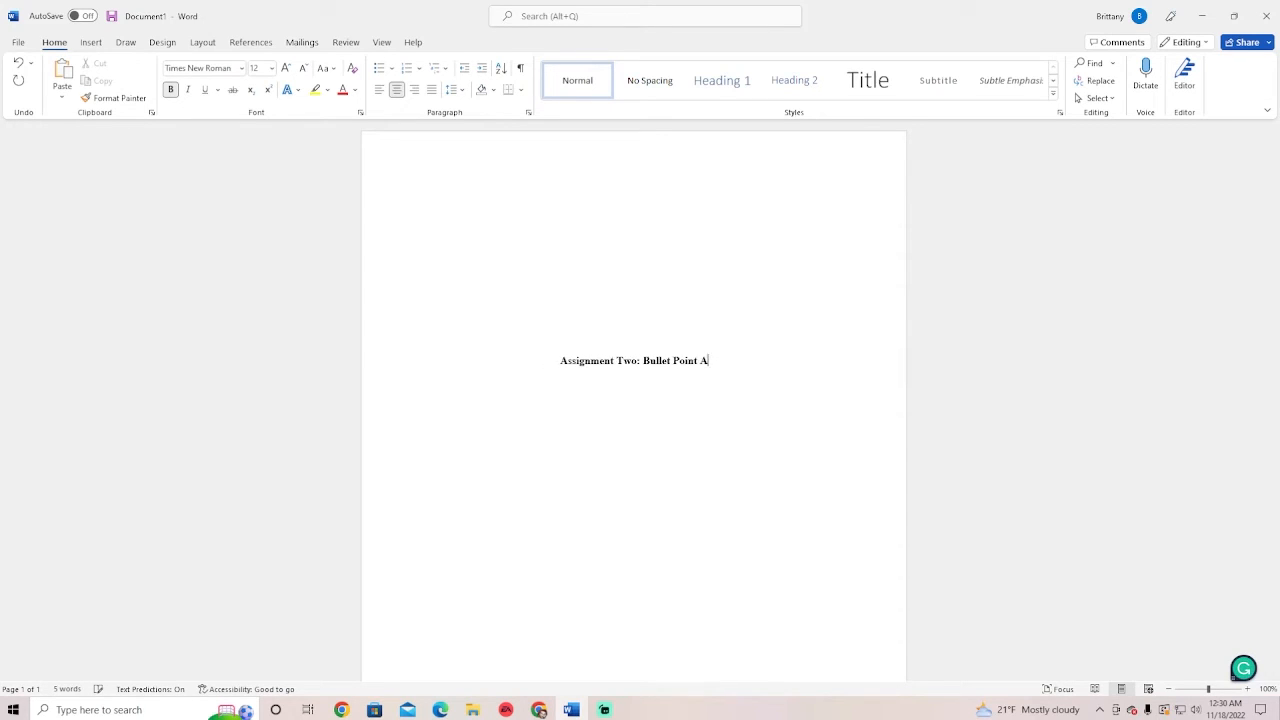
{"action": "key", "text": "BackSpace"}
{"action": "key", "text": "BackSpace"}
{"action": "key", "text": "BackSpace"}
{"action": "key", "text": "BackSpace"}
{"action": "key", "text": "BackSpace"}
{"action": "key", "text": "BackSpace"}
{"action": "key", "text": "BackSpace"}
{"action": "key", "text": "BackSpace"}
{"action": "key", "text": "BackSpace"}
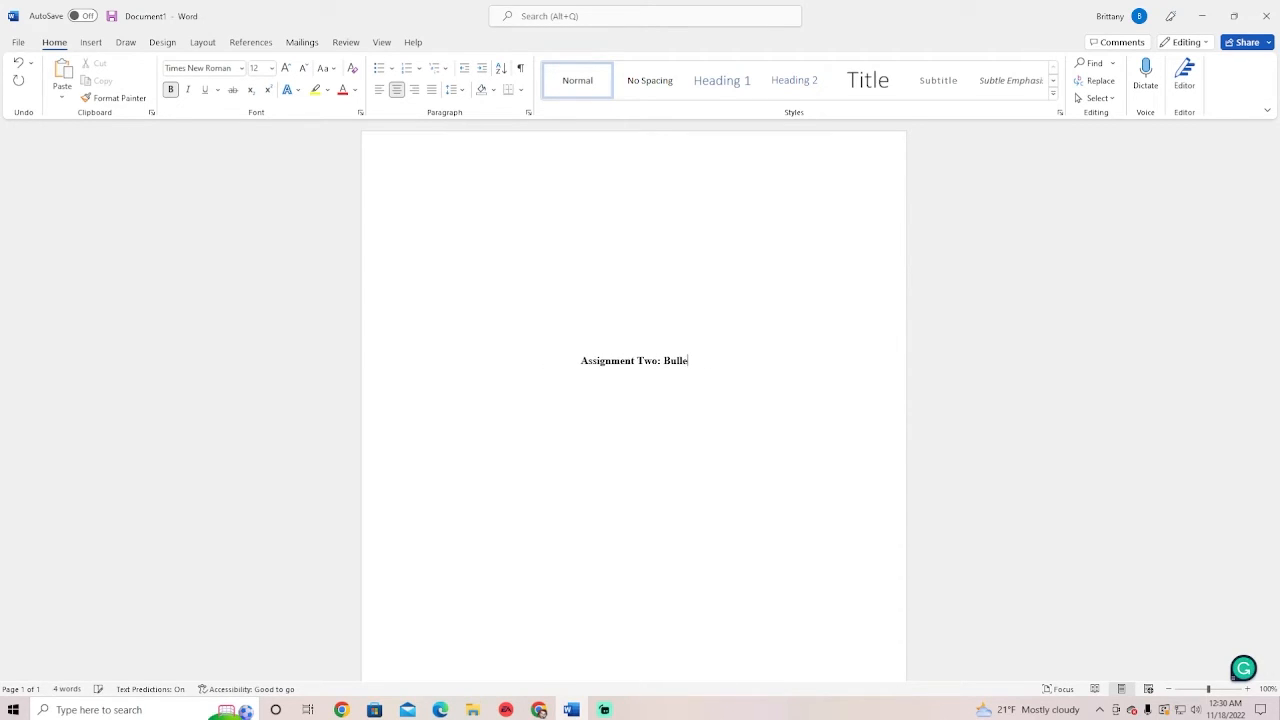
{"action": "key", "text": "BackSpace"}
{"action": "key", "text": "BackSpace"}
{"action": "key", "text": "BackSpace"}
{"action": "key", "text": "BackSpace"}
{"action": "key", "text": "BackSpace"}
{"action": "key", "text": "BackSpace"}
{"action": "key", "text": "BackSpace"}
{"action": "key", "text": "BackSpace"}
{"action": "key", "text": "BackSpace"}
{"action": "key", "text": "BackSpace"}
{"action": "key", "text": "BackSpace"}
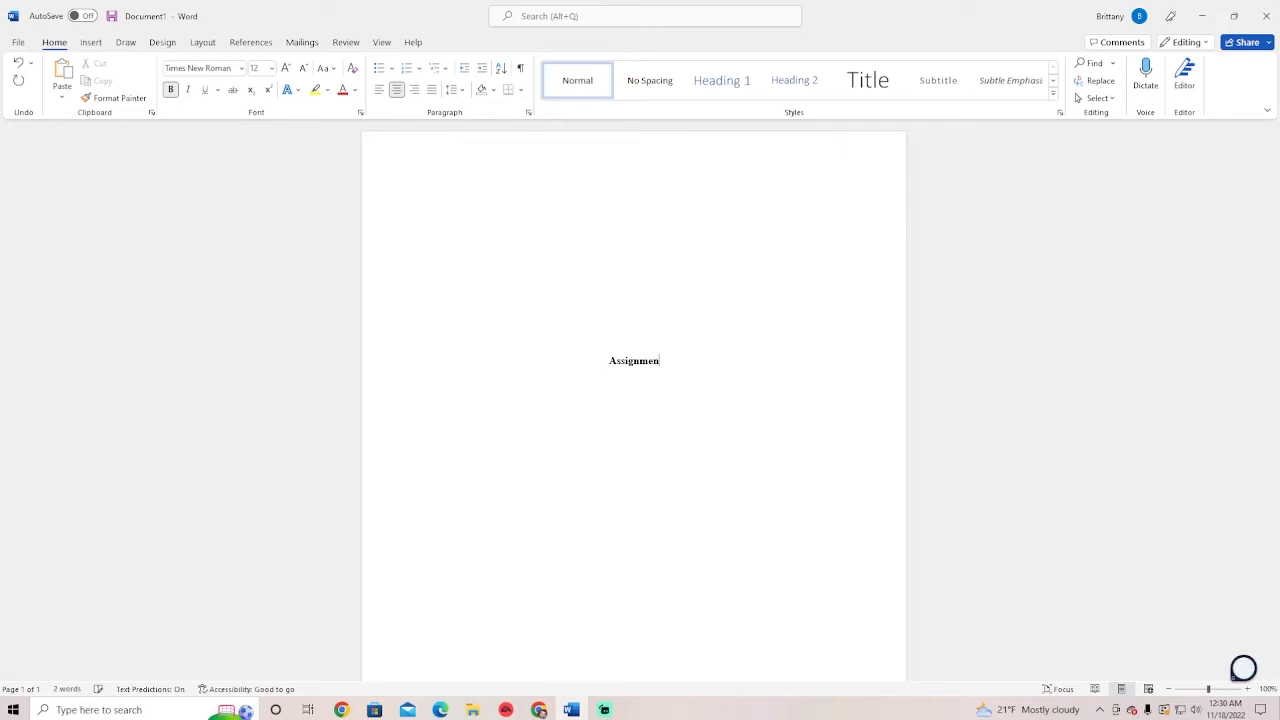
{"action": "key", "text": "BackSpace"}
{"action": "key", "text": "BackSpace"}
{"action": "key", "text": "BackSpace"}
{"action": "type", "text": "gnment Two: The Greeks"}
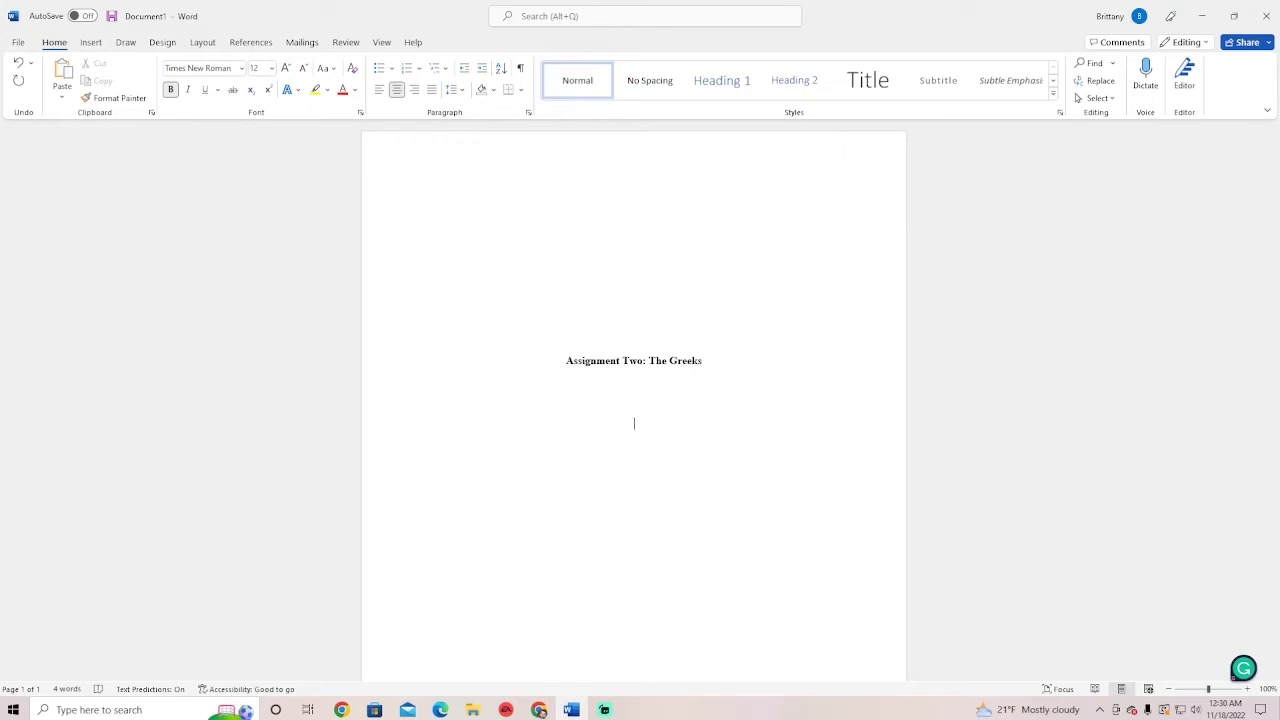
Type the author's name below the title in plain, non-bold text
{"action": "type", "text": "Alex"}
{"action": "key", "text": "BackSpace"}
{"action": "key", "text": "BackSpace"}
{"action": "key", "text": "BackSpace"}
{"action": "key", "text": "BackSpace"}
{"action": "key", "text": "ctrl+b"}
On a new line, type 'Department of History, University of California', accepting the autocomplete for California
{"action": "key", "text": "Return"}
{"action": "type", "text": "Departm"}
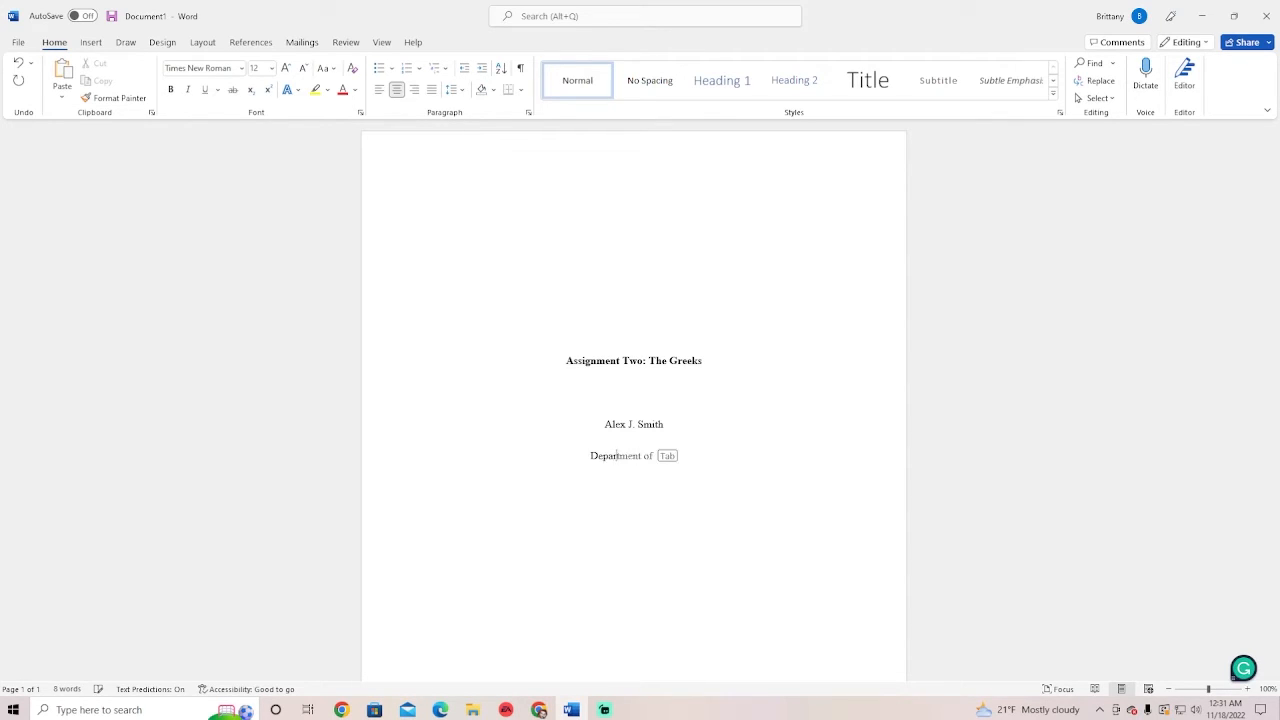
{"action": "type", "text": "ent of History,"}
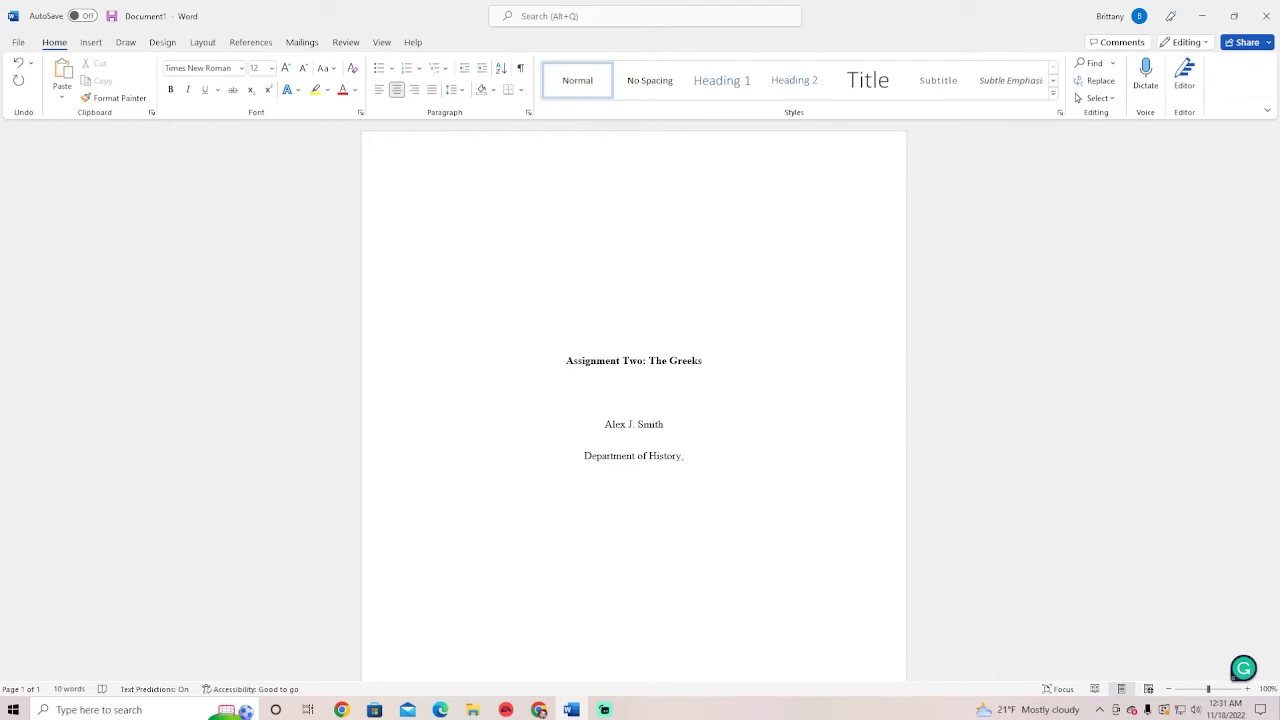
{"action": "type", "text": "U"}
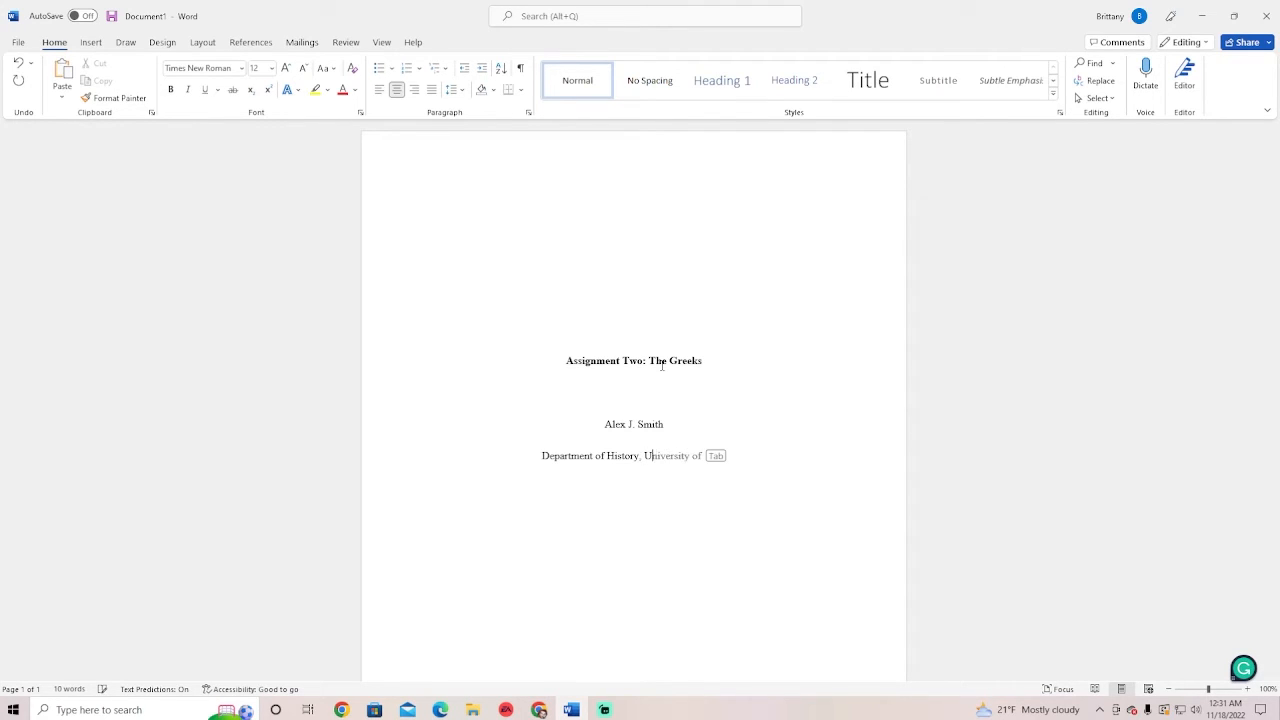
{"action": "type", "text": "niversity of Cali"}
{"action": "key", "text": "Tab"}
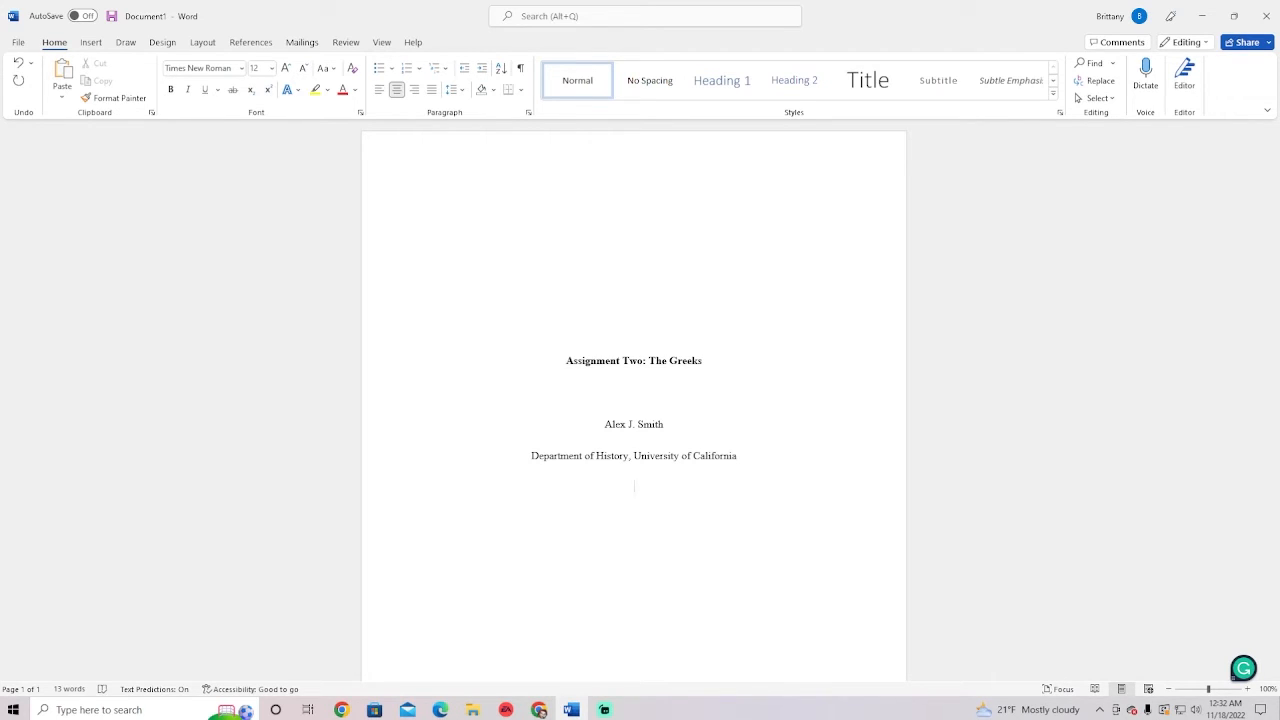
Type the course line 'HIS104_1001: World Civilization I' below the affiliation
{"action": "type", "text": "HIS"}
{"action": "type", "text": "104_"}
{"action": "type", "text": " 100"}
{"action": "type", "text": "1"}
{"action": "left_click_drag", "start_coordinate": [600, 488], "coordinate": [641, 488]}
{"action": "left_click", "coordinate": [645, 491]}
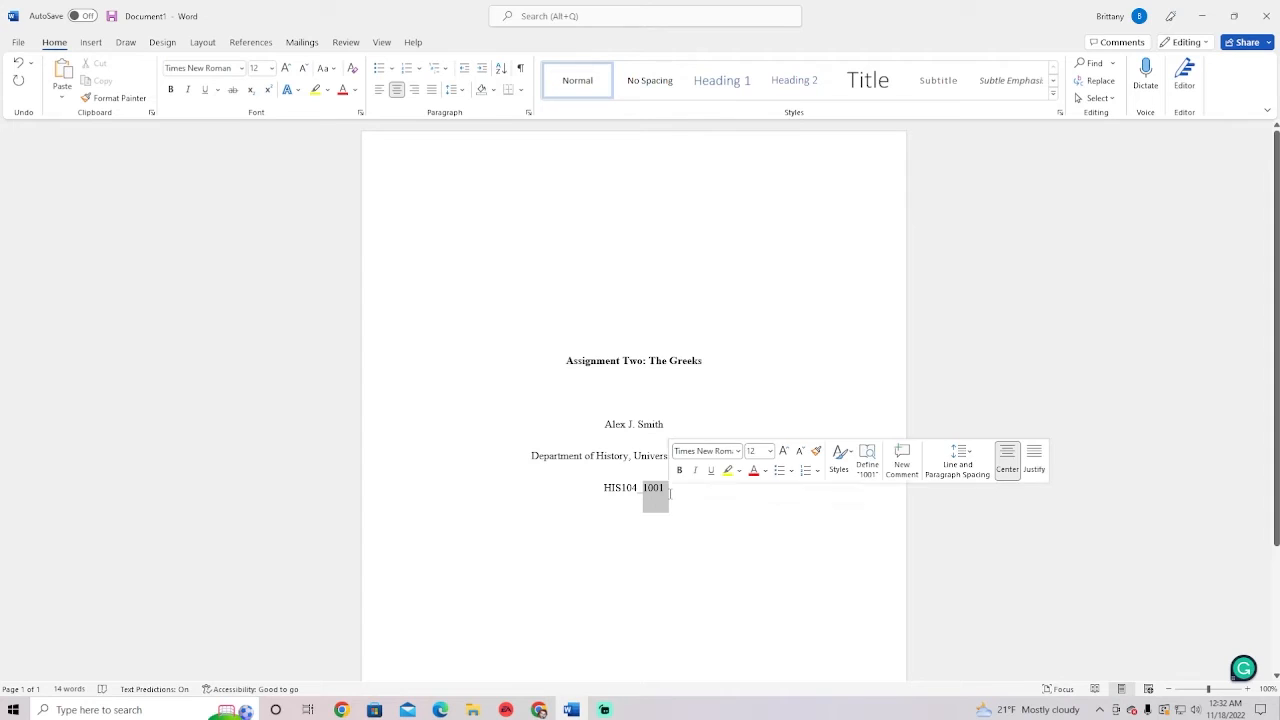
{"action": "left_click", "coordinate": [677, 492]}
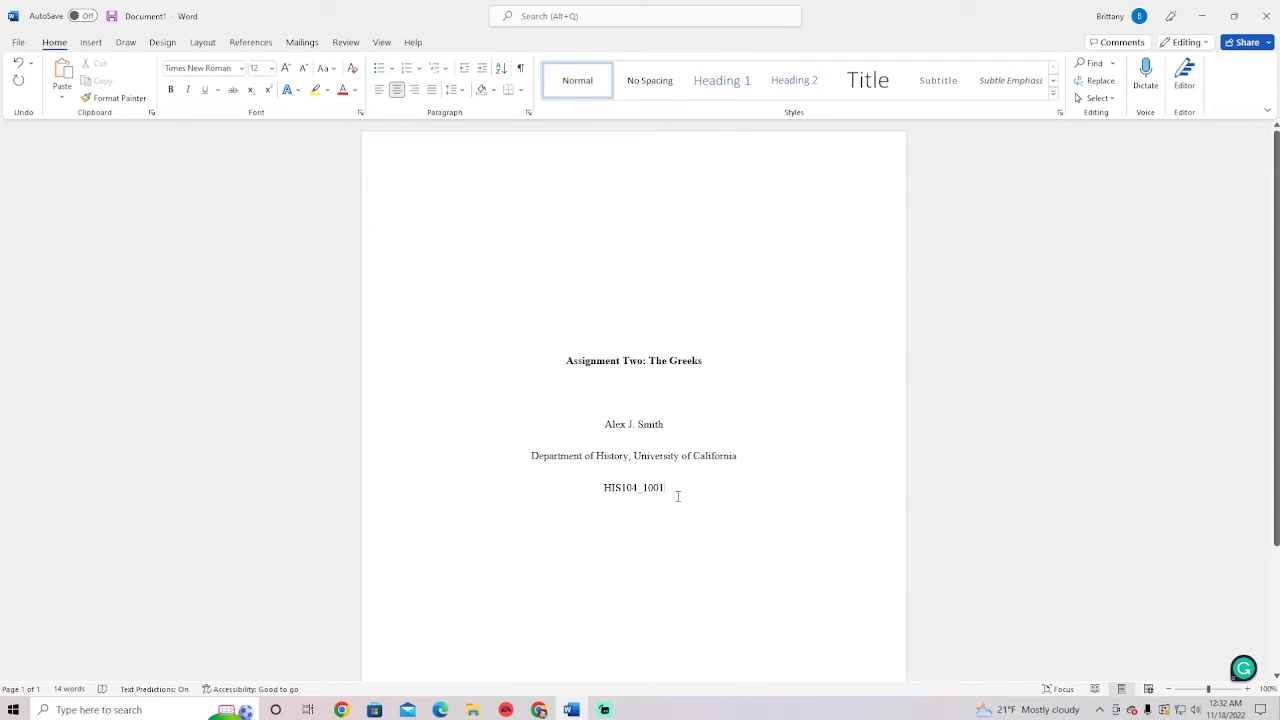
{"action": "type", "text": ":"}
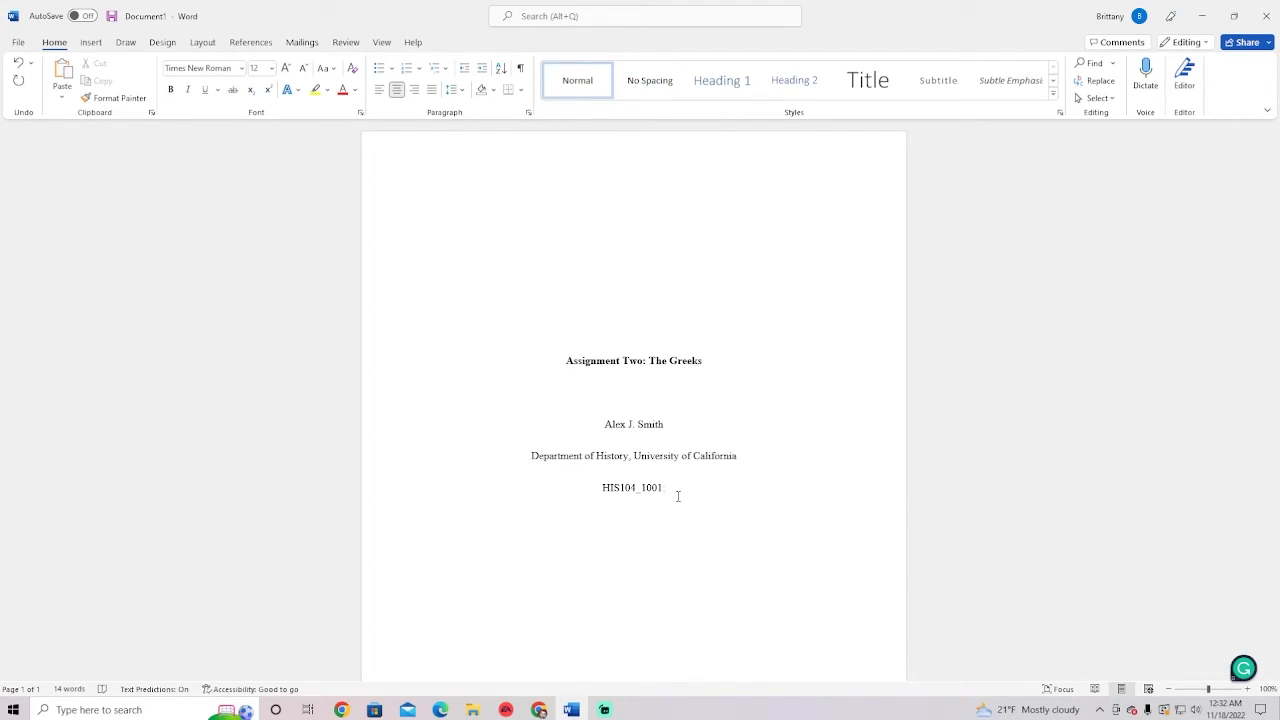
{"action": "type", "text": "World Civilization I"}
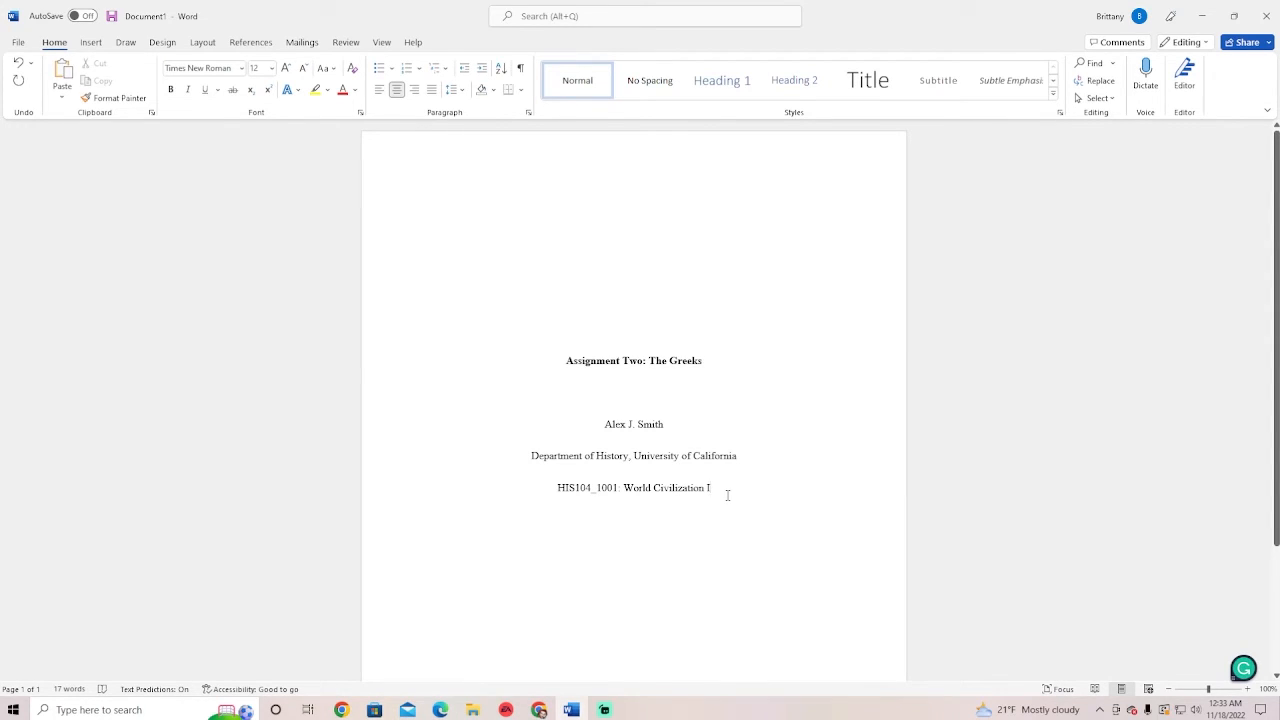
{"action": "key", "text": "Return"}
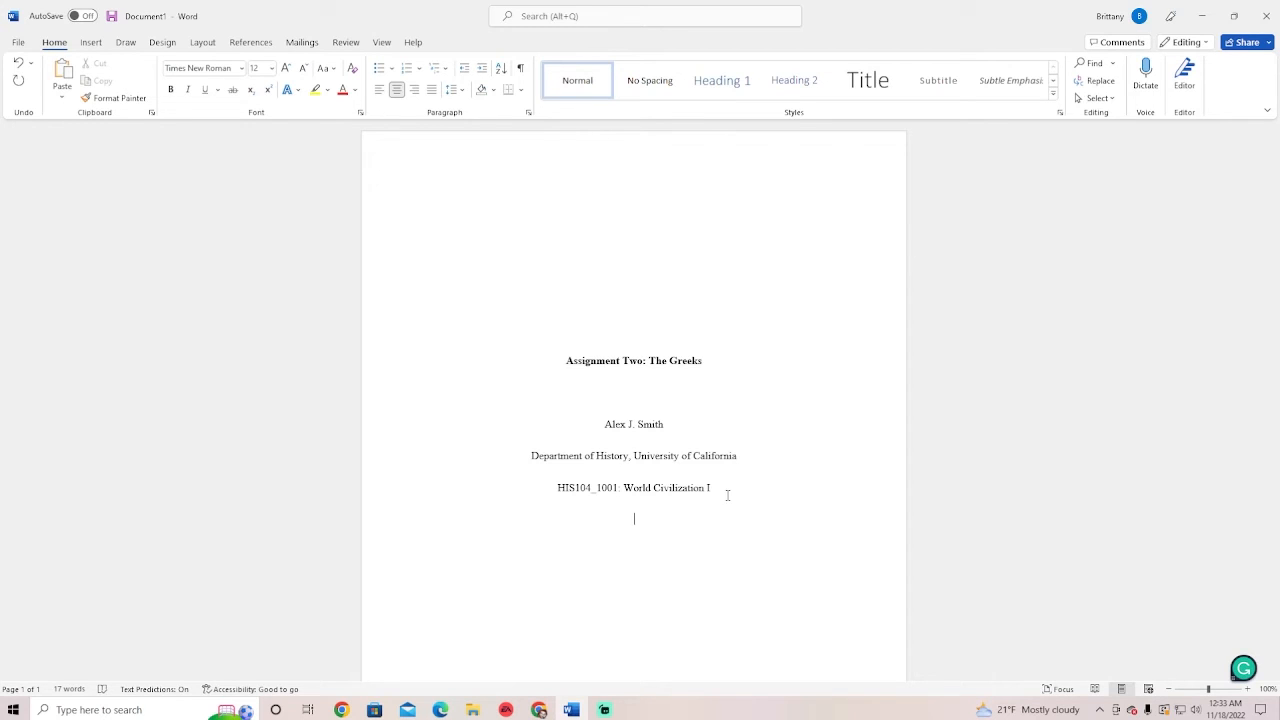
Type the instructor line as 'Professor' followed by the instructor's name, fixing typos
{"action": "key", "text": "BackSpace"}
{"action": "key", "text": "BackSpace"}
{"action": "key", "text": "BackSpace"}
{"action": "key", "text": "BackSpace"}
{"action": "key", "text": "BackSpace"}
{"action": "key", "text": "BackSpace"}
{"action": "key", "text": "BackSpace"}
{"action": "key", "text": "BackSpace"}
{"action": "key", "text": "BackSpace"}
{"action": "key", "text": "Return"}
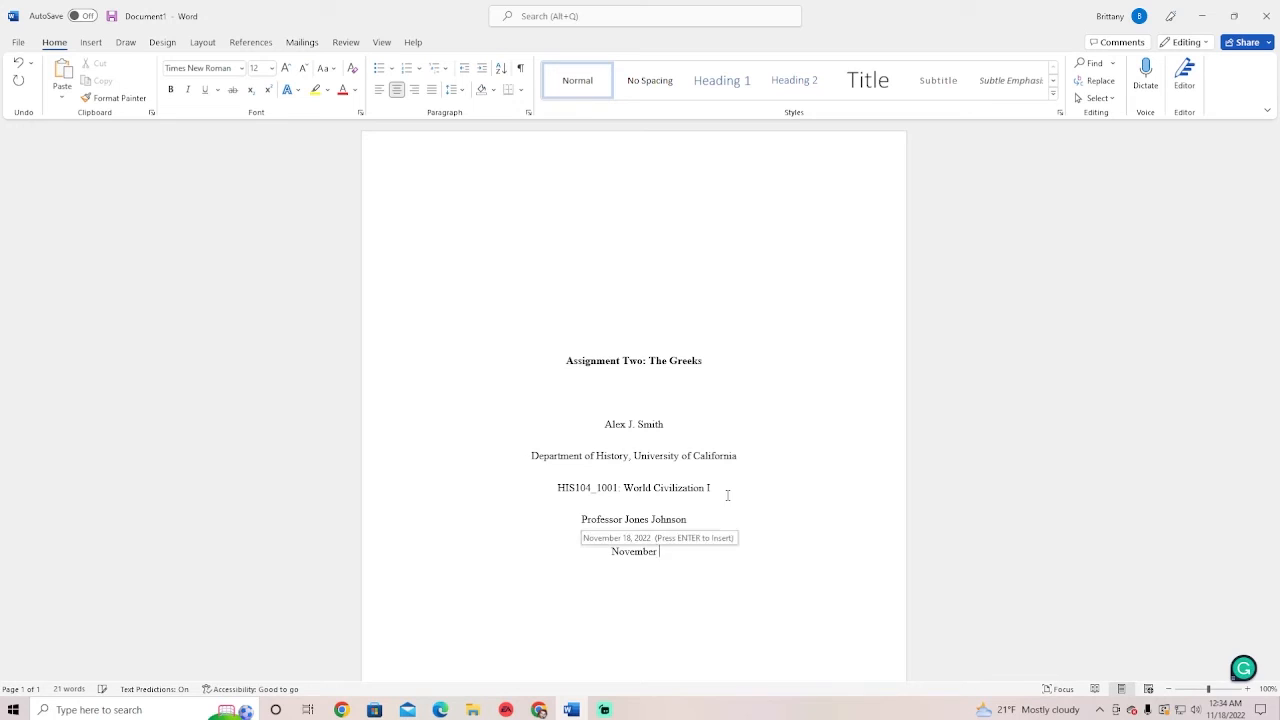
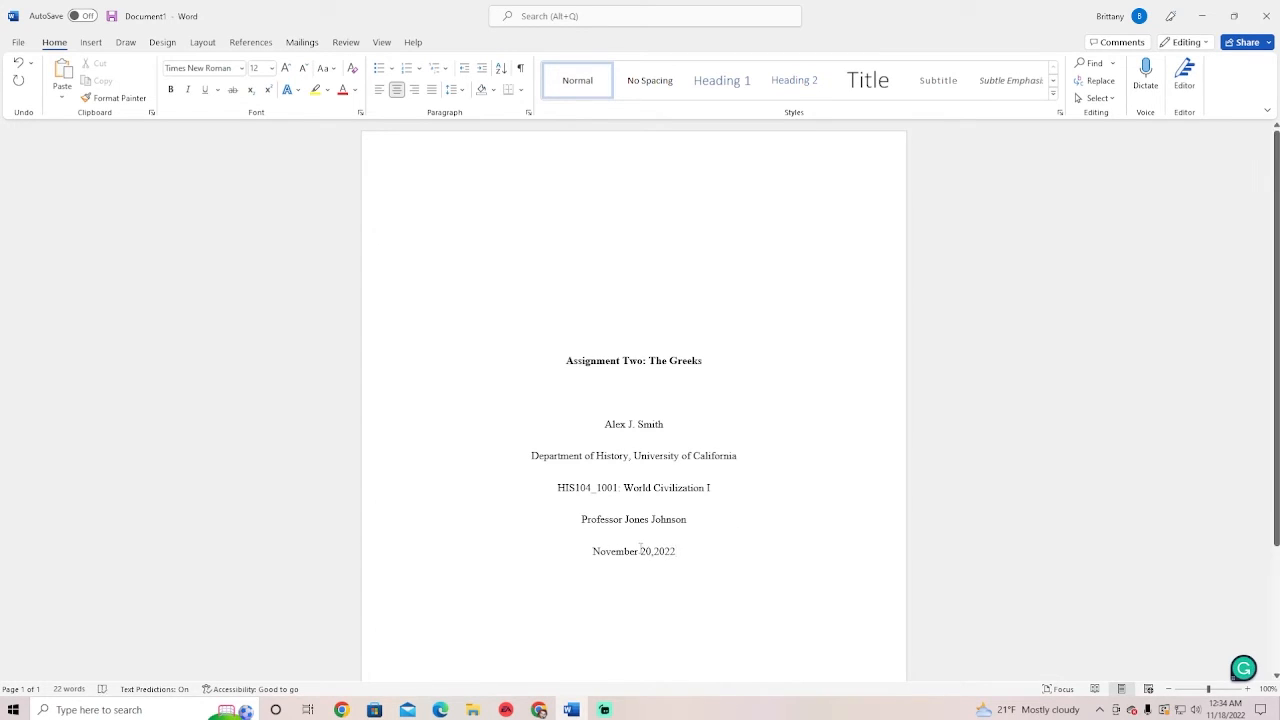
{"action": "left_click", "coordinate": [656, 551]}
{"action": "left_click", "coordinate": [718, 552]}
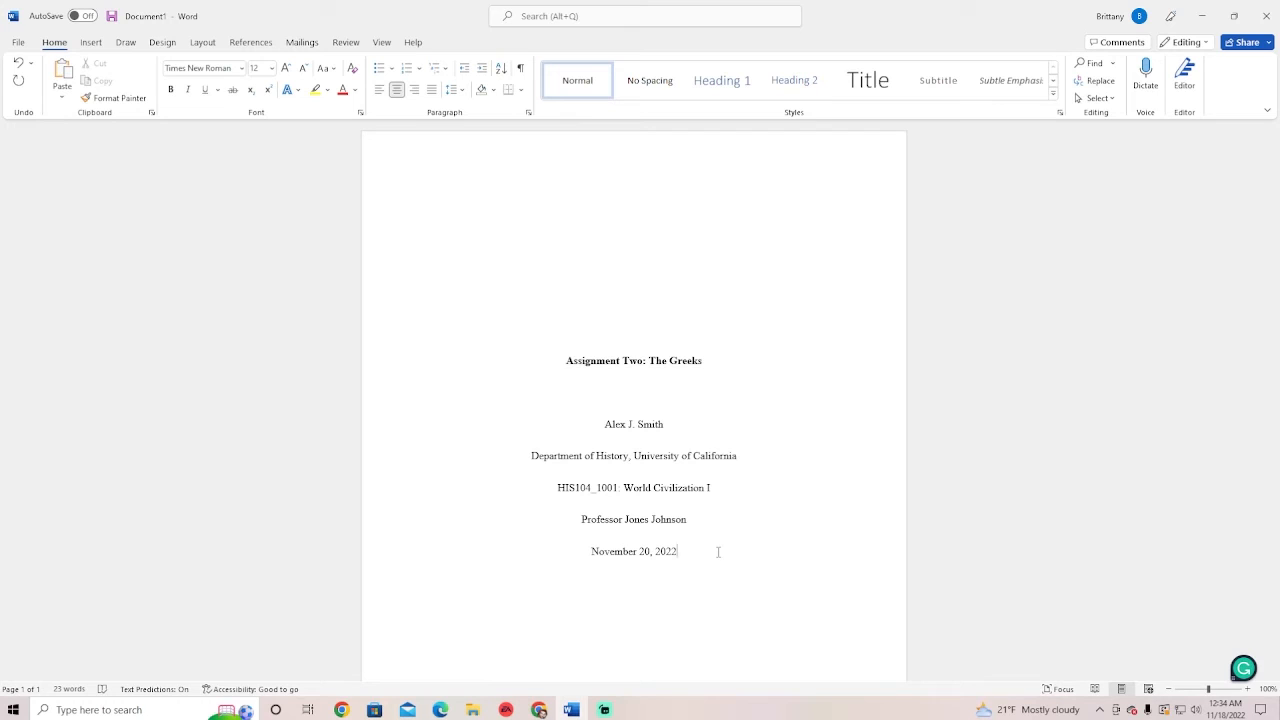
{"action": "scroll", "coordinate": [686, 534], "scroll_direction": "down", "scroll_amount": 3}
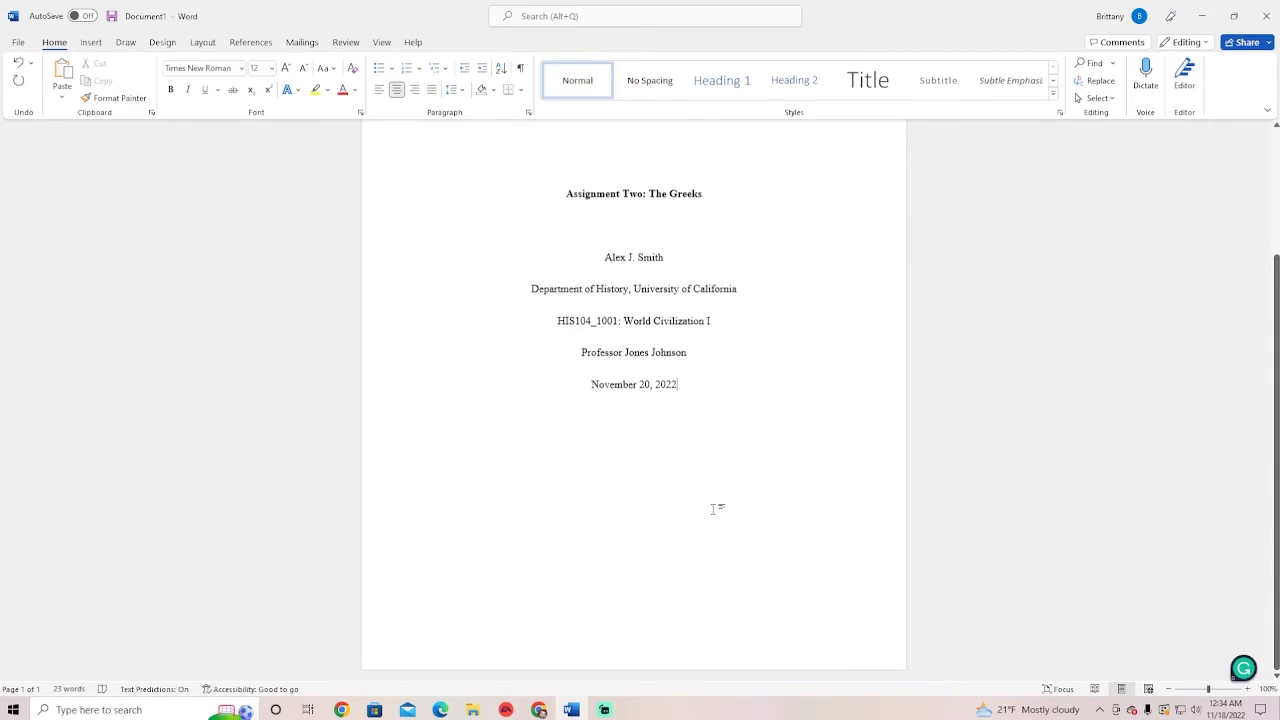
{"action": "scroll", "coordinate": [740, 540], "scroll_direction": "up", "scroll_amount": 3}
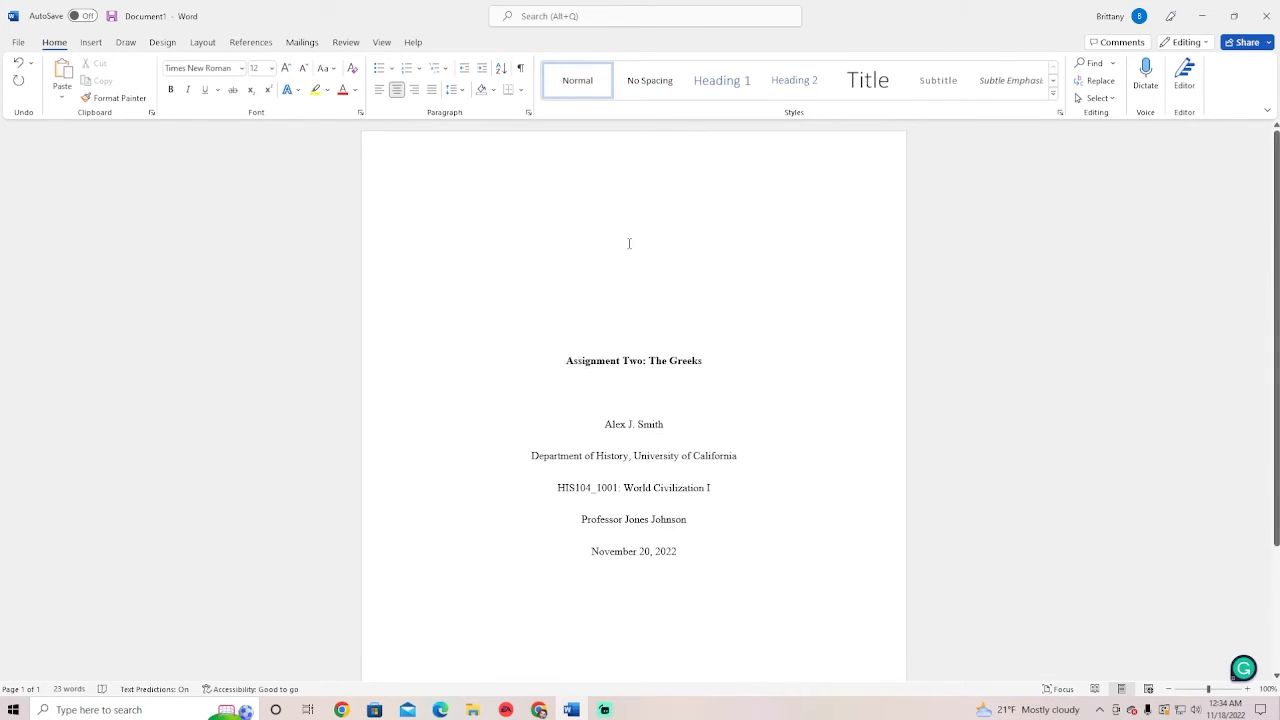
{"action": "scroll", "coordinate": [731, 497], "scroll_direction": "down", "scroll_amount": 1}
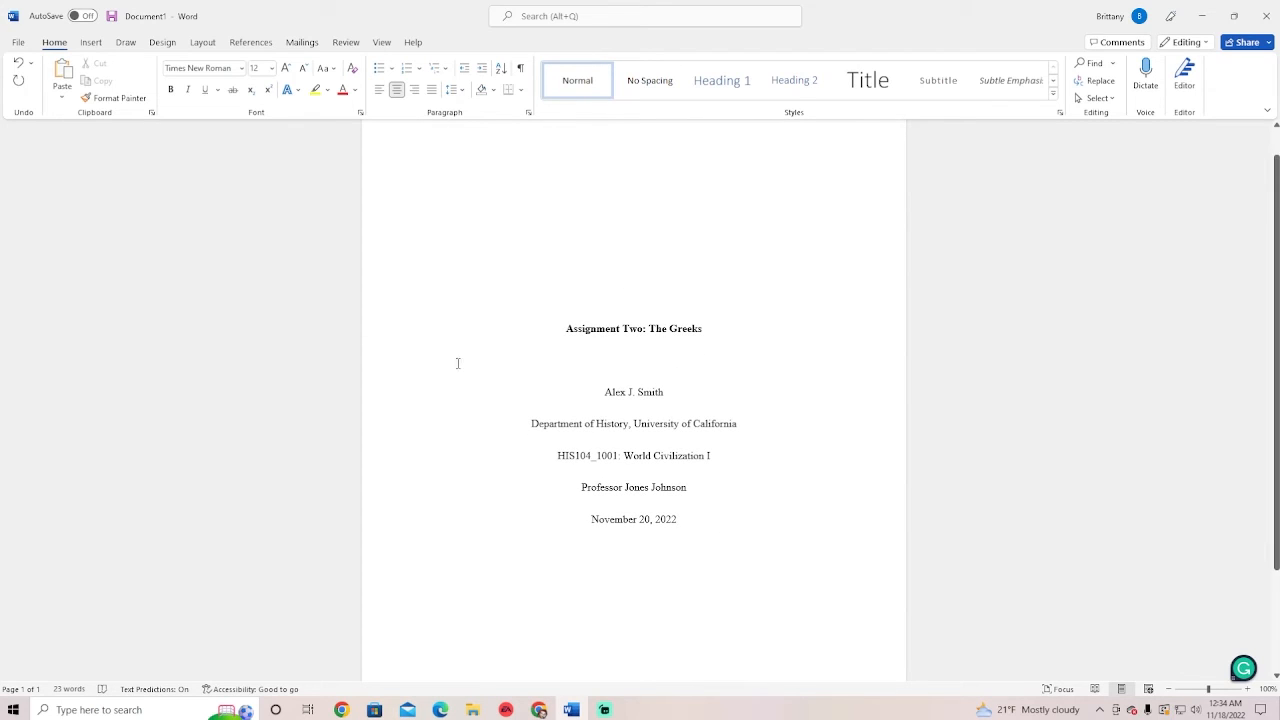
{"action": "scroll", "coordinate": [588, 371], "scroll_direction": "up", "scroll_amount": 1}
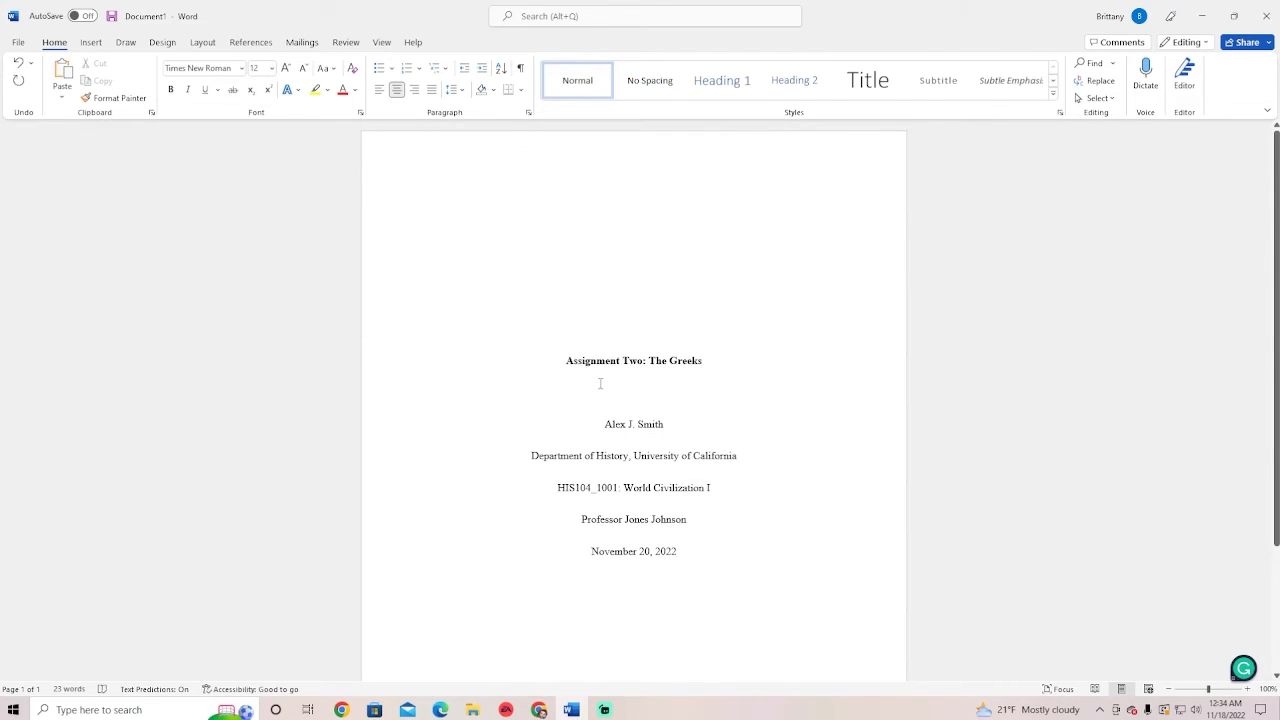
{"action": "left_click_drag", "start_coordinate": [563, 367], "coordinate": [705, 370]}
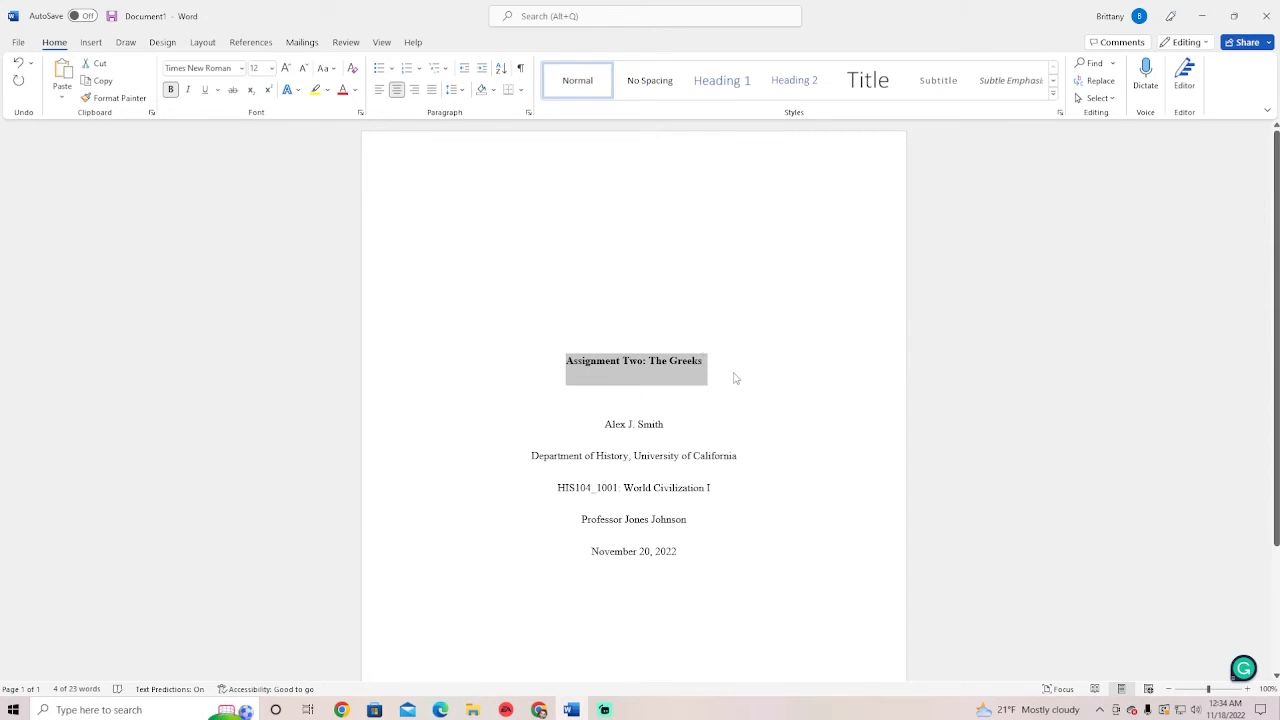
{"action": "left_click", "coordinate": [735, 377]}
{"action": "left_click_drag", "start_coordinate": [604, 425], "coordinate": [666, 428]}
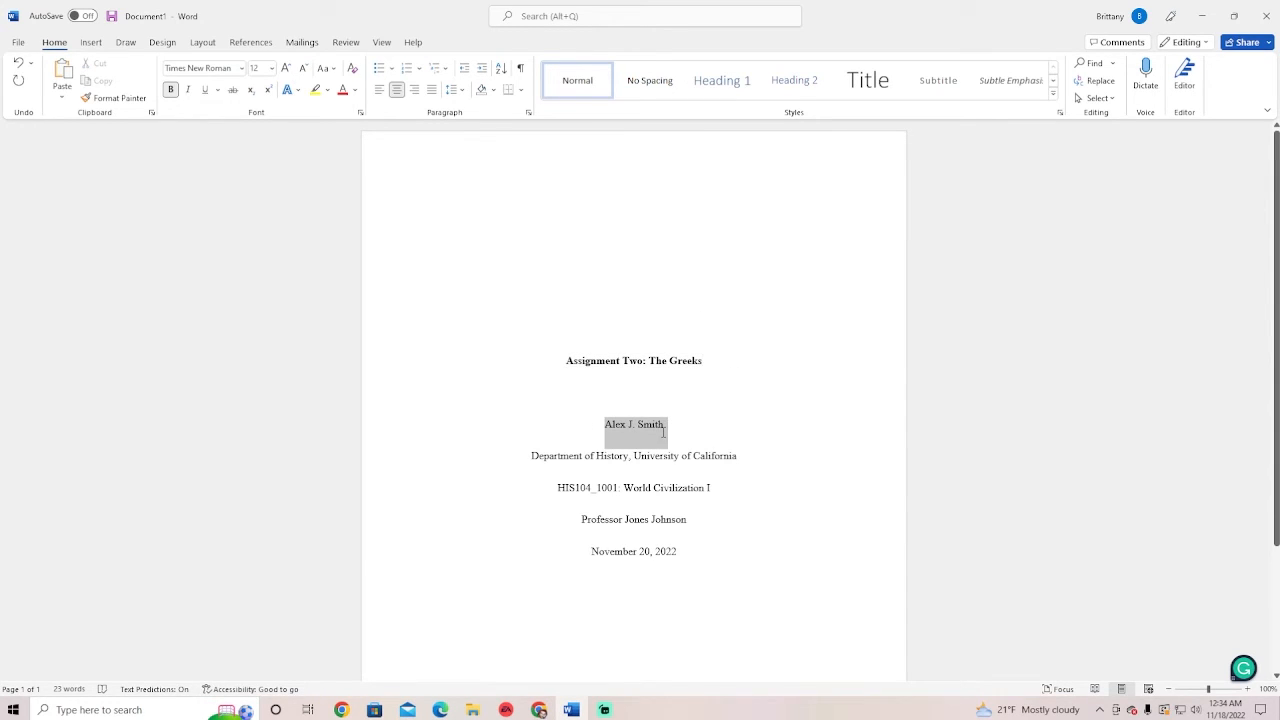
{"action": "left_click", "coordinate": [738, 450]}
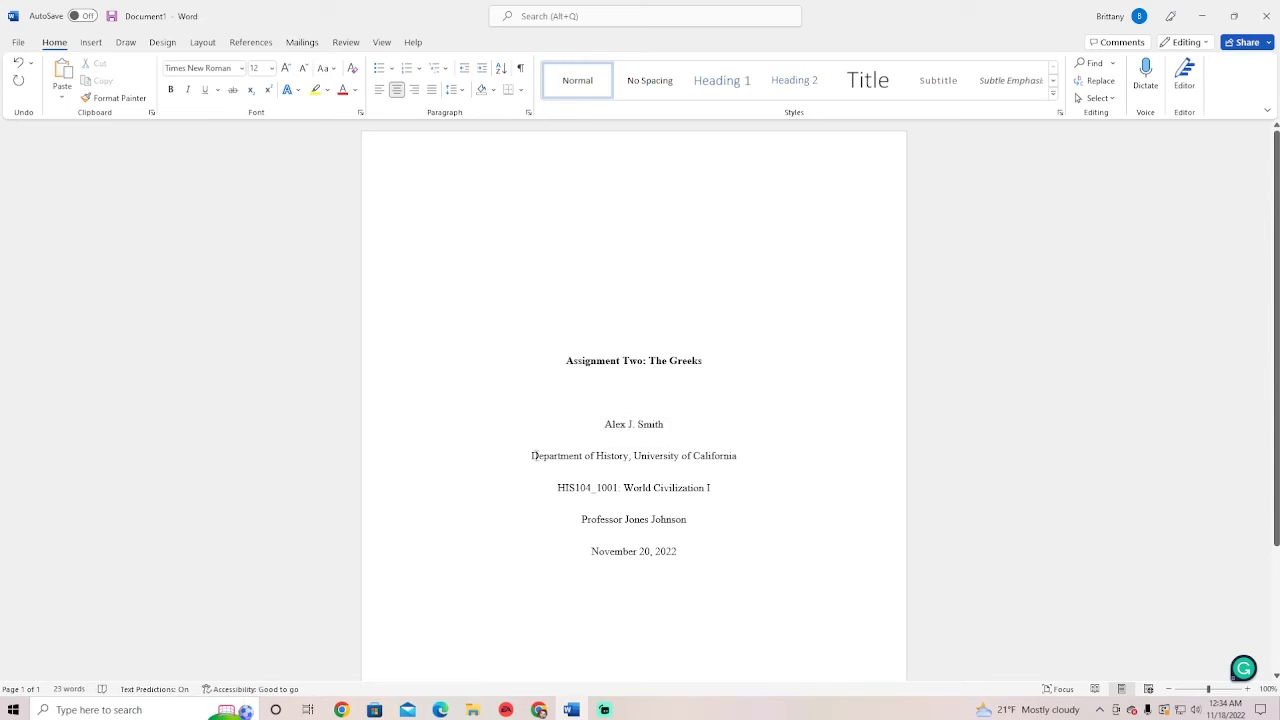
{"action": "left_click_drag", "start_coordinate": [531, 455], "coordinate": [772, 461]}
{"action": "left_click", "coordinate": [633, 456]}
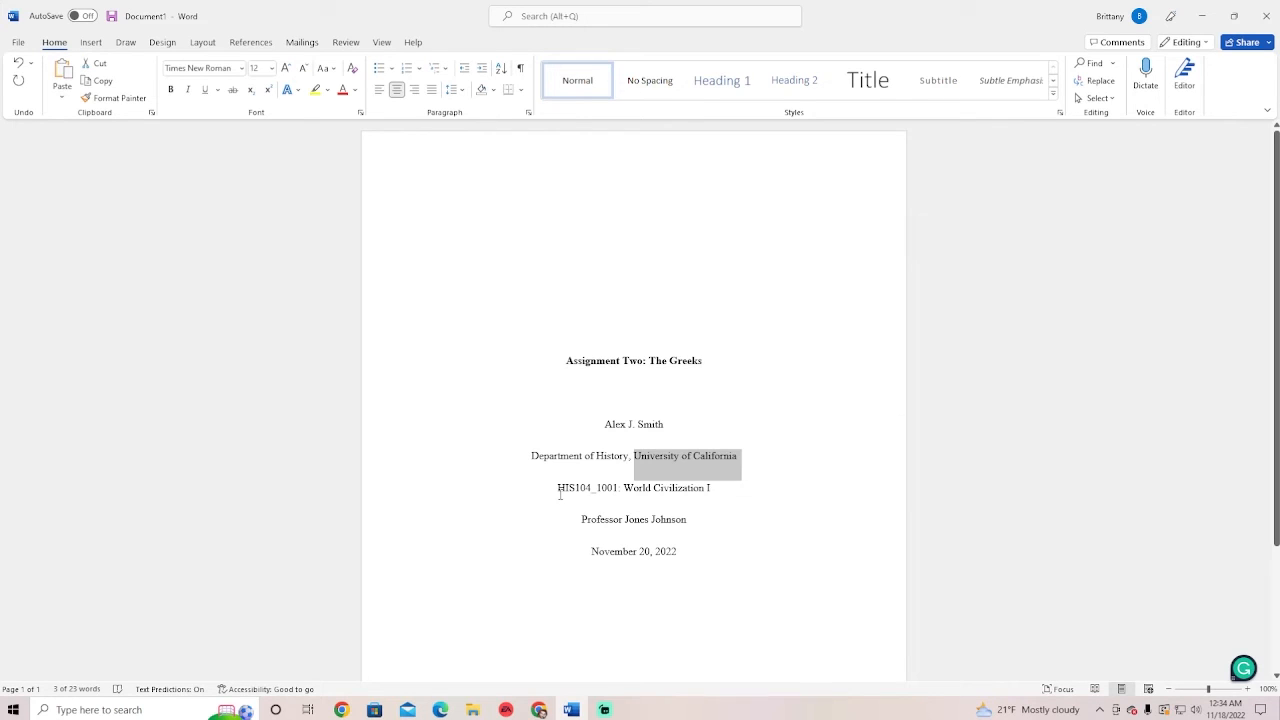
{"action": "left_click_drag", "start_coordinate": [558, 487], "coordinate": [712, 497]}
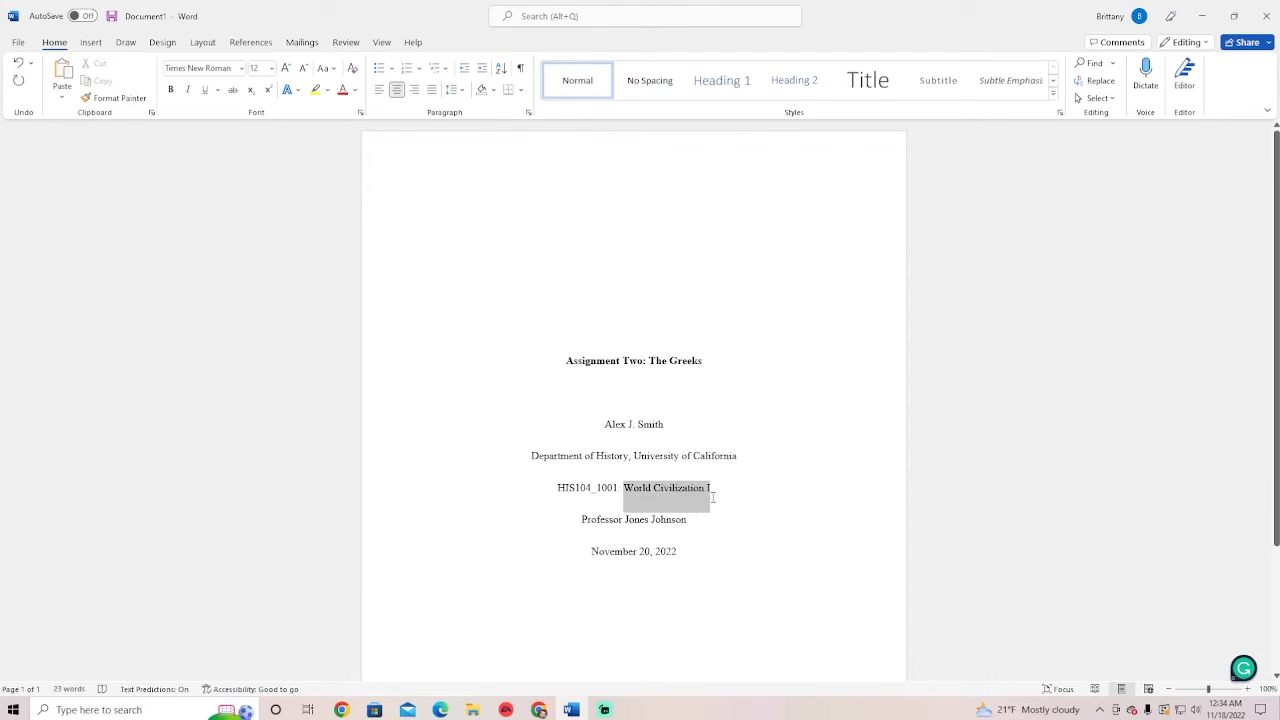
{"action": "left_click", "coordinate": [688, 521]}
{"action": "left_click_drag", "start_coordinate": [579, 521], "coordinate": [700, 526]}
{"action": "left_click", "coordinate": [690, 527]}
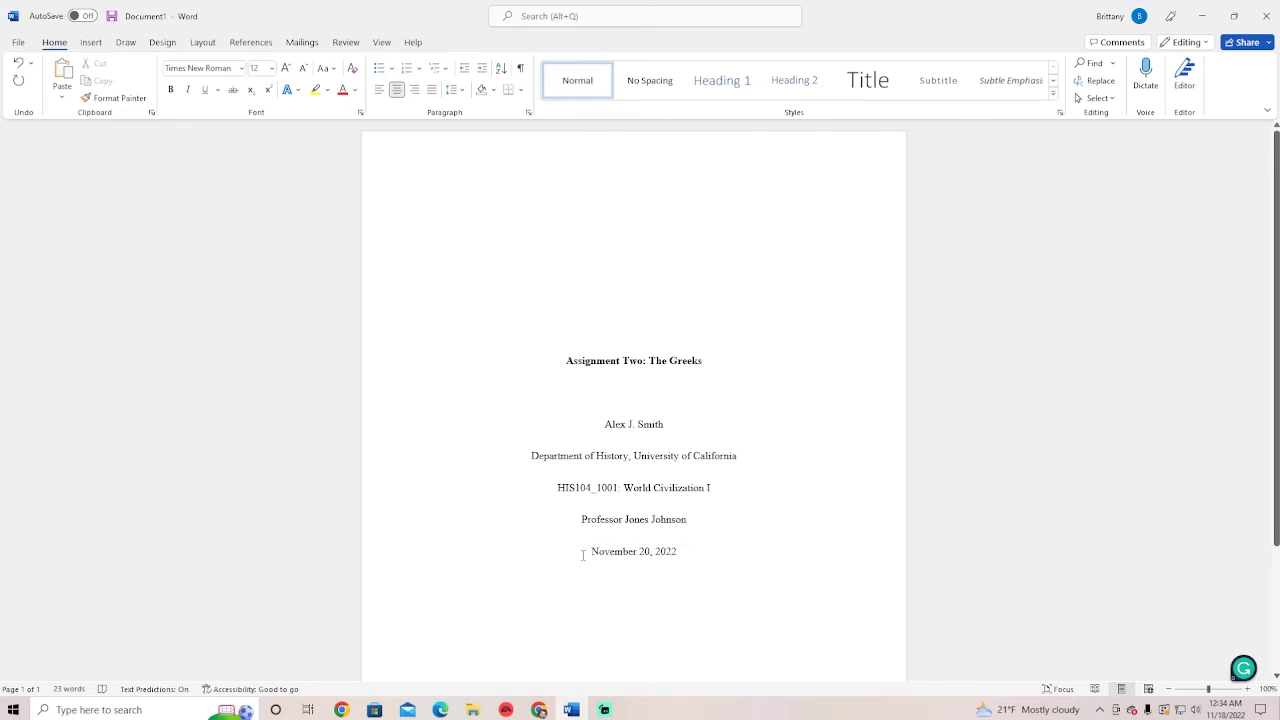
{"action": "left_click_drag", "start_coordinate": [583, 555], "coordinate": [682, 565]}
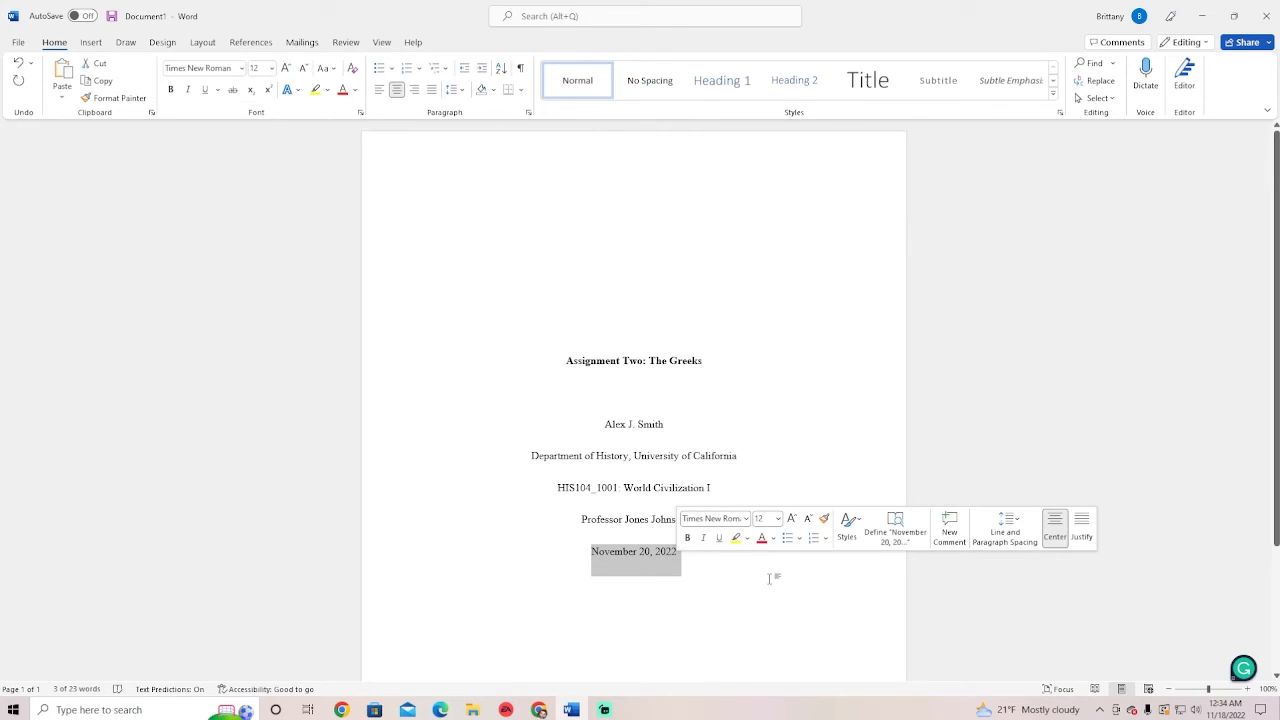
{"action": "left_click", "coordinate": [770, 578]}
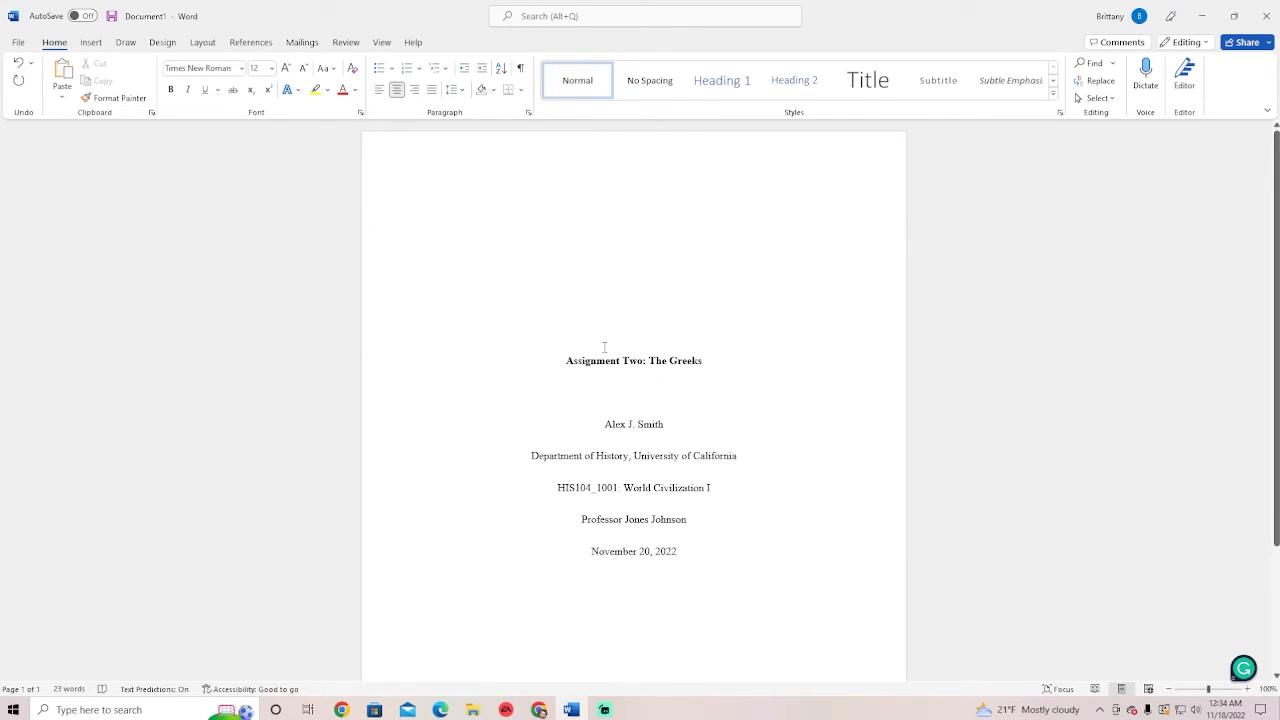
{"action": "left_click", "coordinate": [92, 43]}
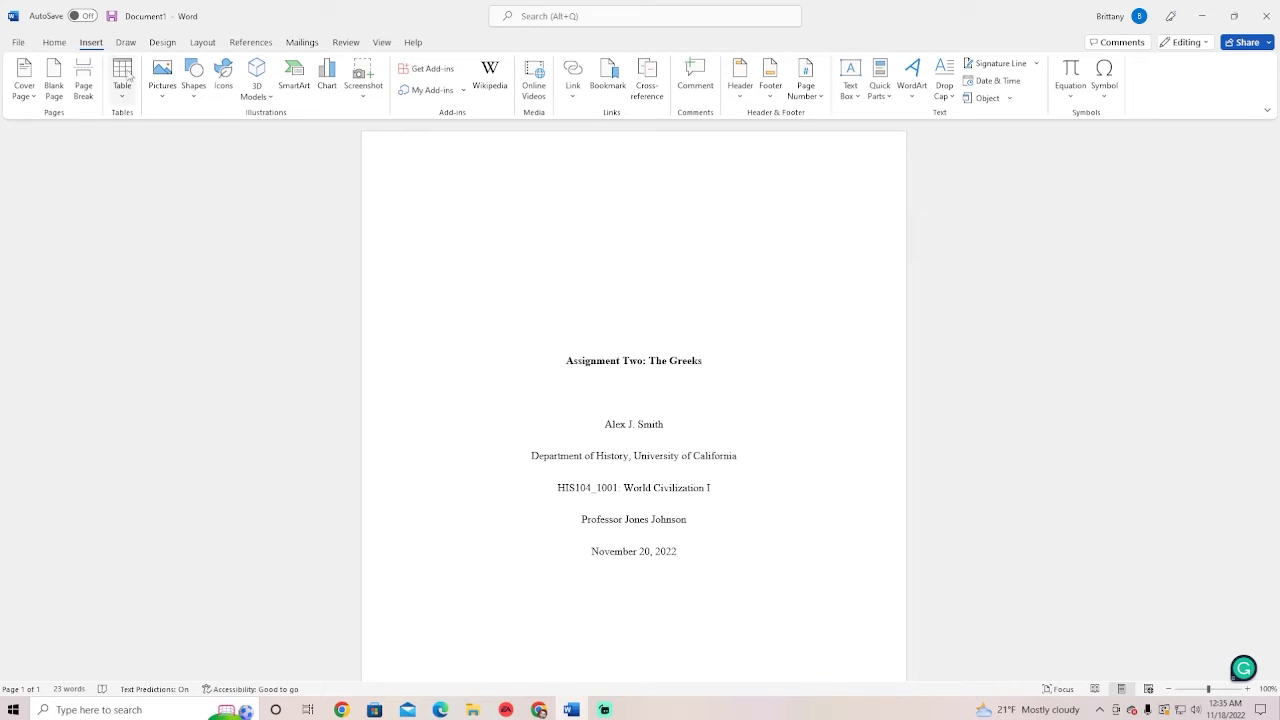
Insert a Plain Number 3 page number at the top right of the header
{"action": "left_click", "coordinate": [797, 94]}
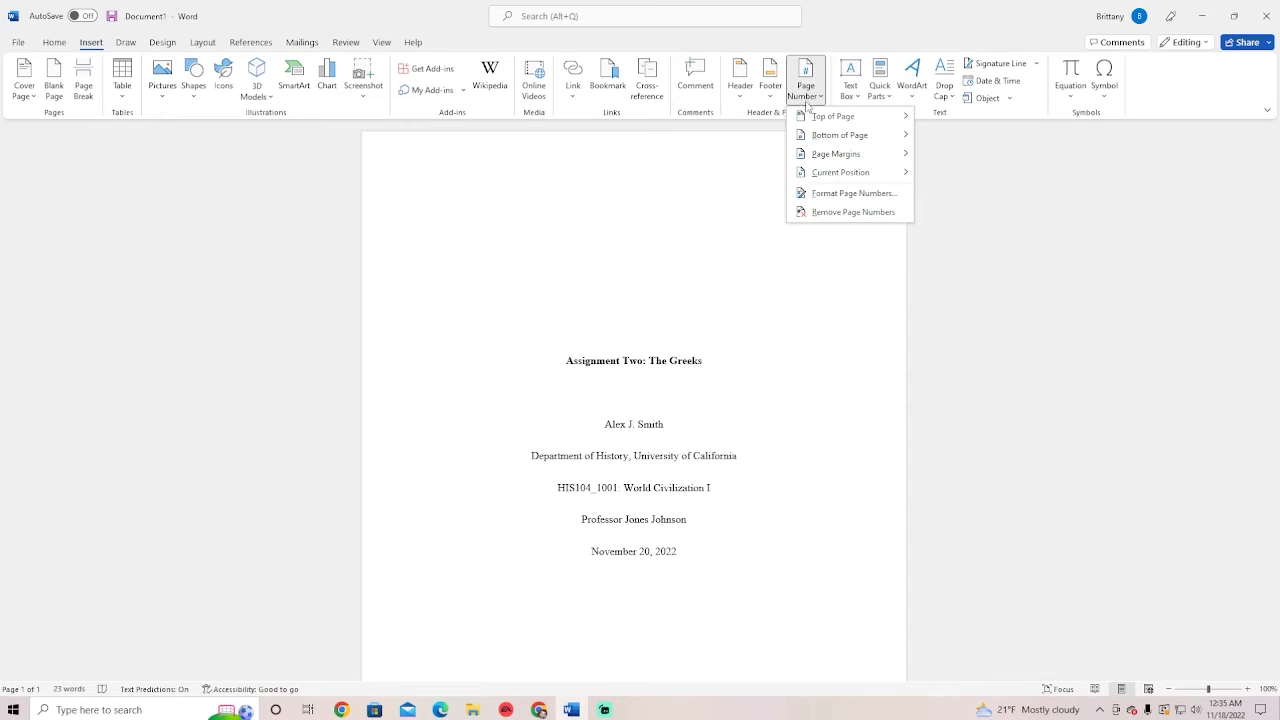
{"action": "mouse_move", "coordinate": [817, 116]}
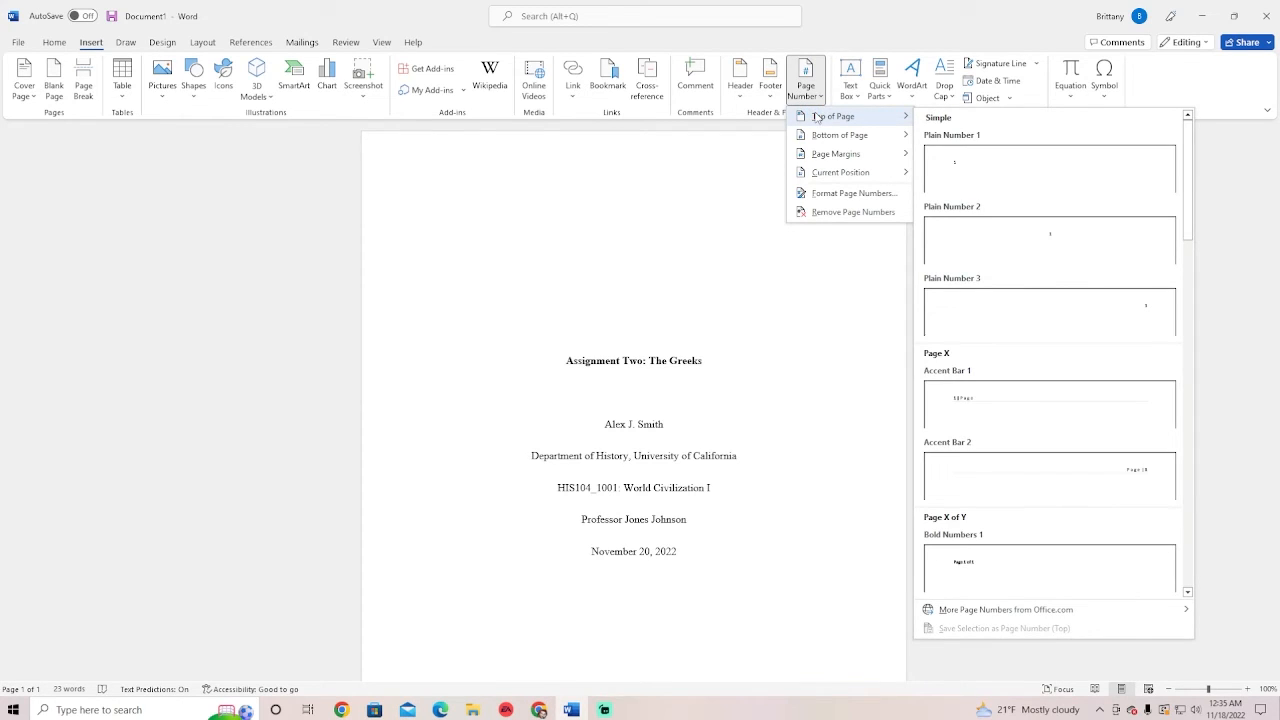
{"action": "left_click", "coordinate": [1091, 310]}
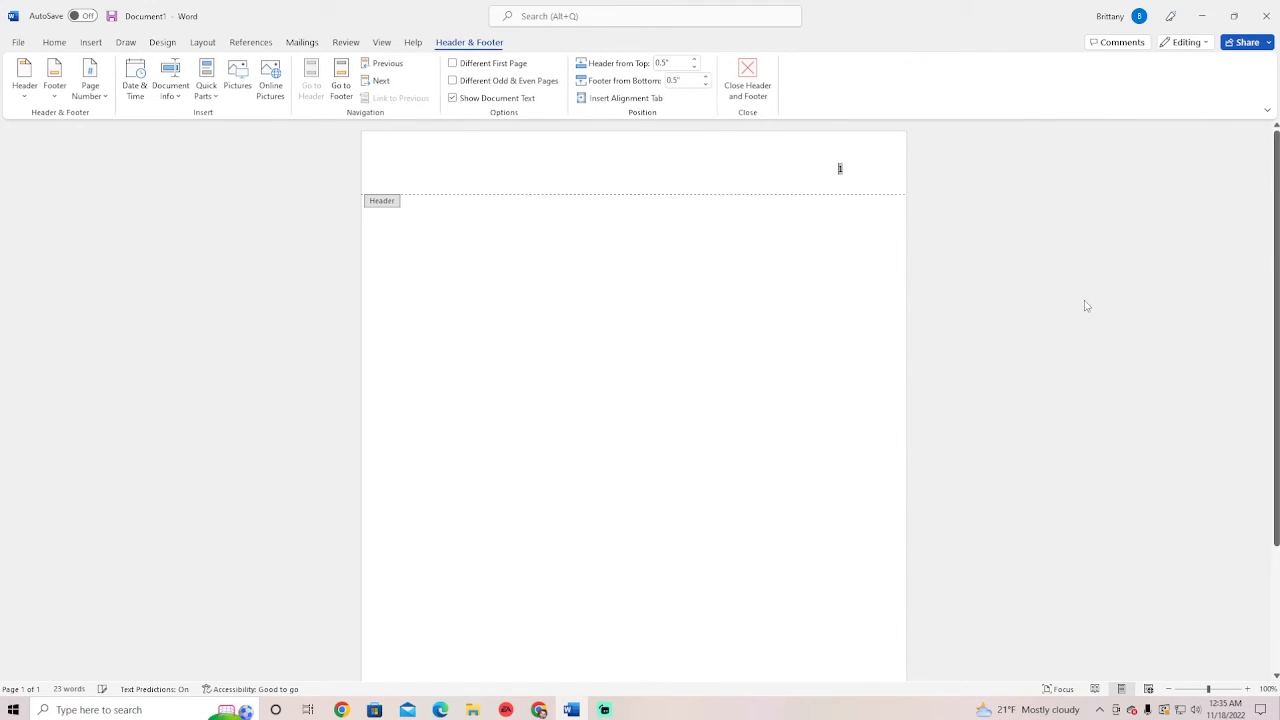
Set the header page number to Times New Roman, size 12
{"action": "double_click", "coordinate": [837, 168]}
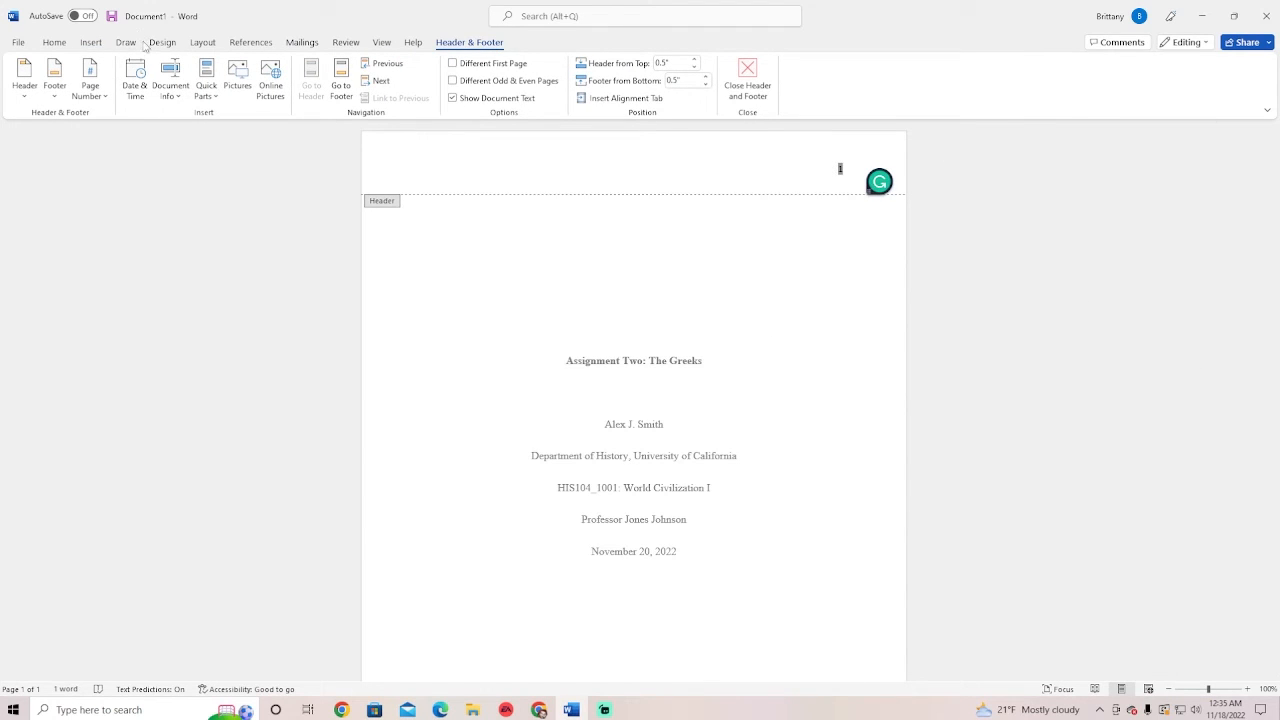
{"action": "left_click", "coordinate": [54, 42]}
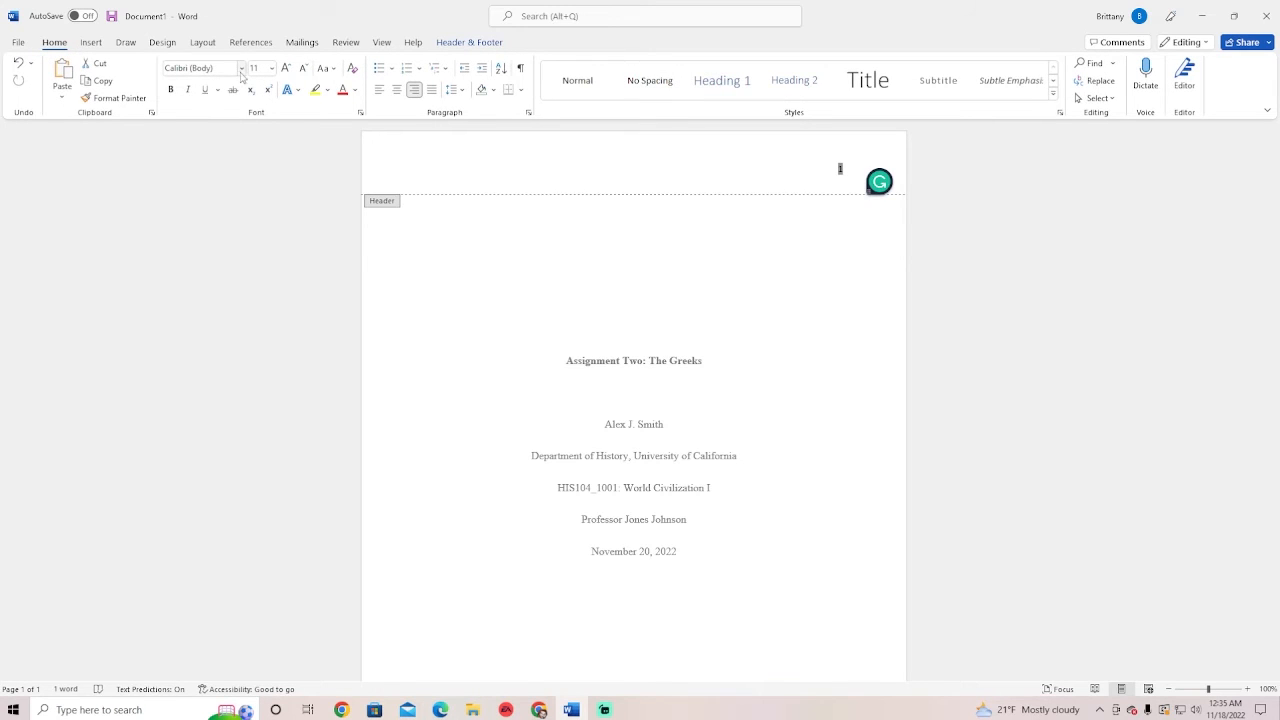
{"action": "left_click", "coordinate": [241, 68]}
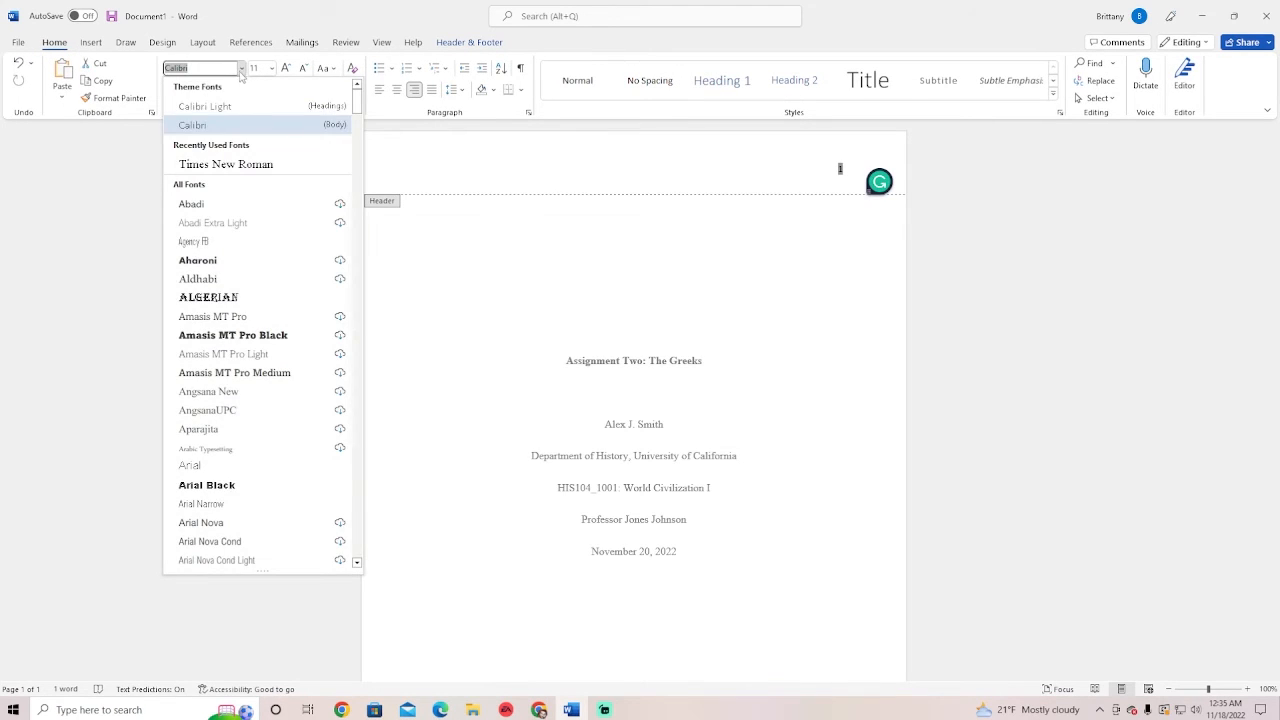
{"action": "left_click", "coordinate": [240, 163]}
{"action": "left_click", "coordinate": [270, 68]}
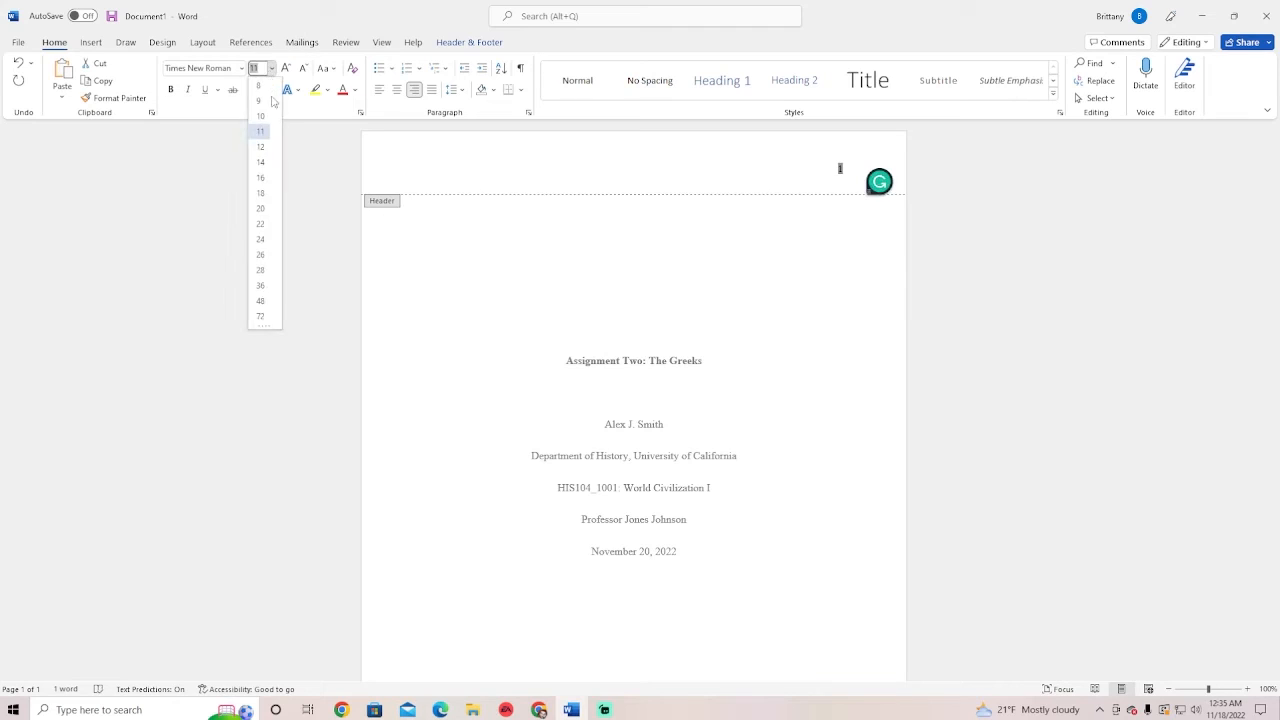
{"action": "left_click", "coordinate": [262, 149]}
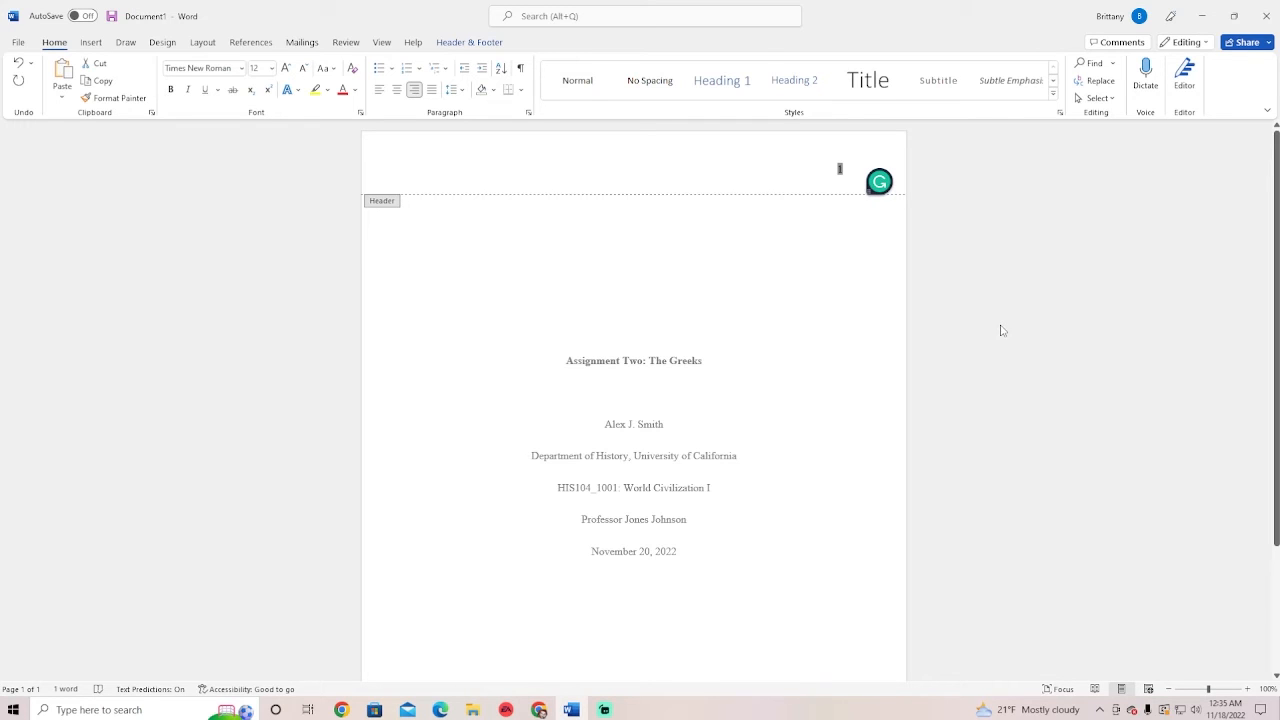
Close the header, reopen it to check the page number, then return to the body
{"action": "scroll", "coordinate": [766, 297], "scroll_direction": "down", "scroll_amount": 1}
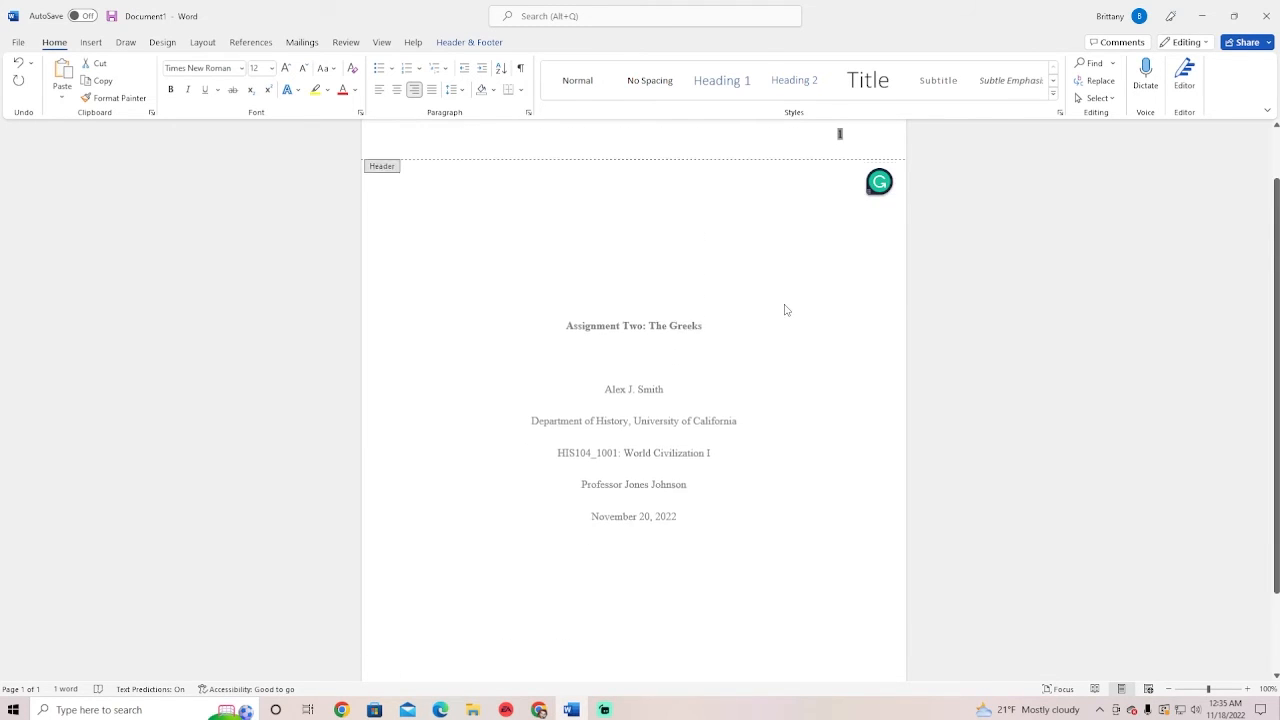
{"action": "key", "text": "Escape"}
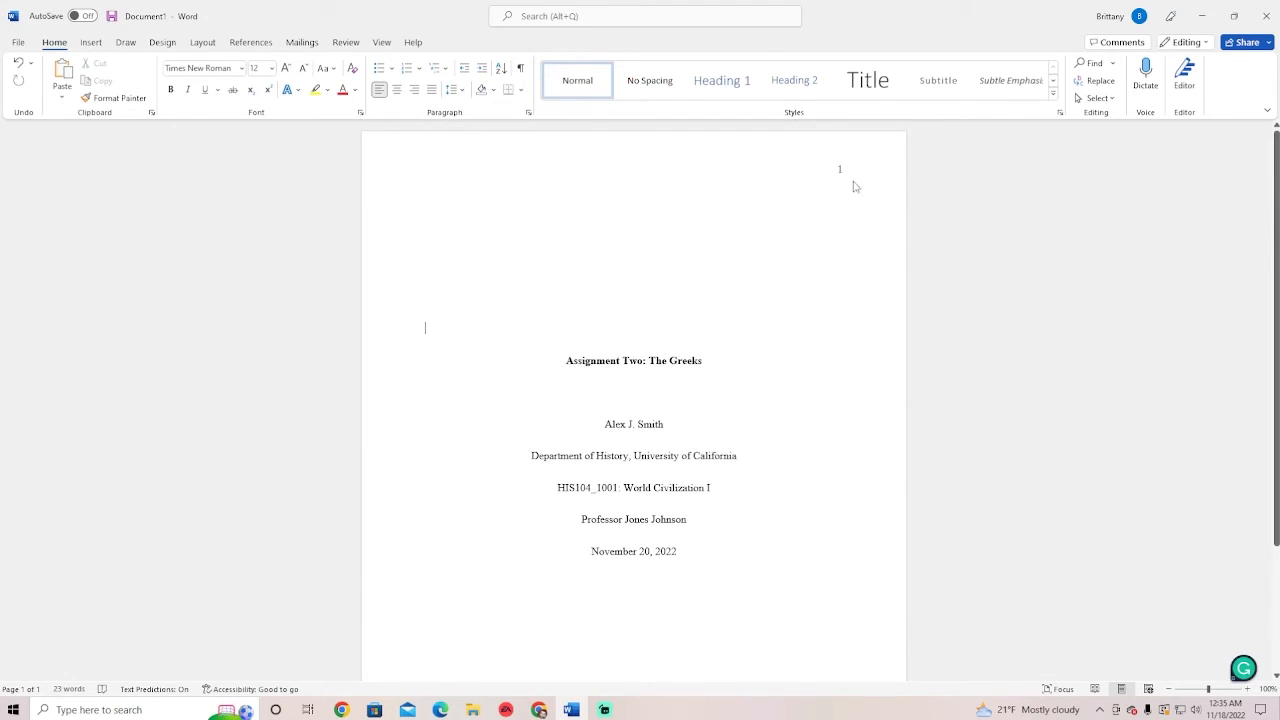
{"action": "double_click", "coordinate": [845, 177]}
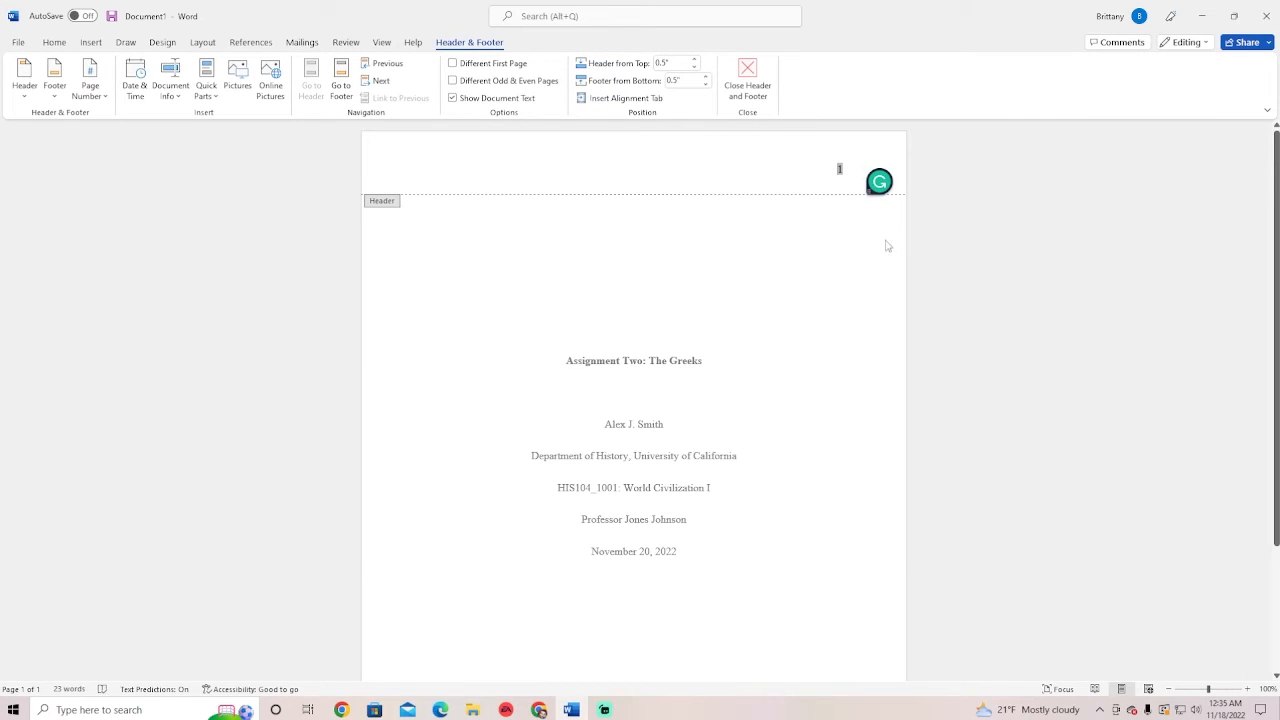
{"action": "scroll", "coordinate": [833, 314], "scroll_direction": "down", "scroll_amount": 5}
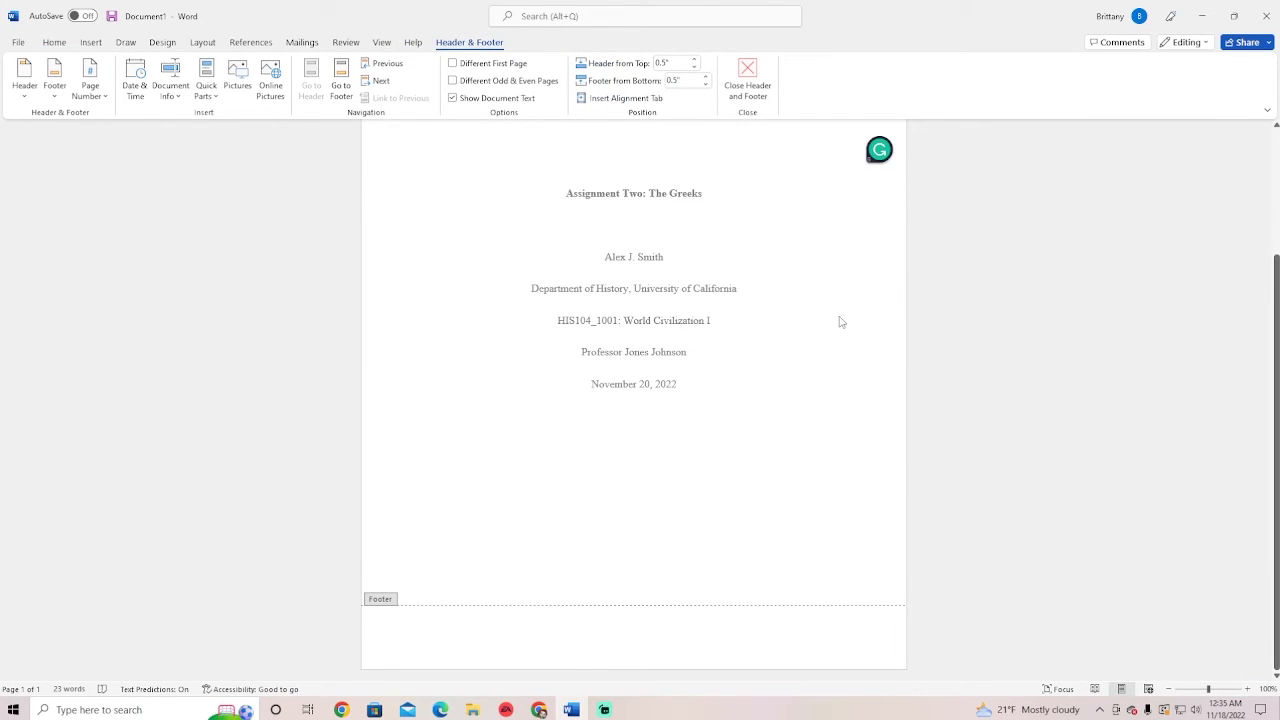
{"action": "scroll", "coordinate": [812, 357], "scroll_direction": "up", "scroll_amount": 5}
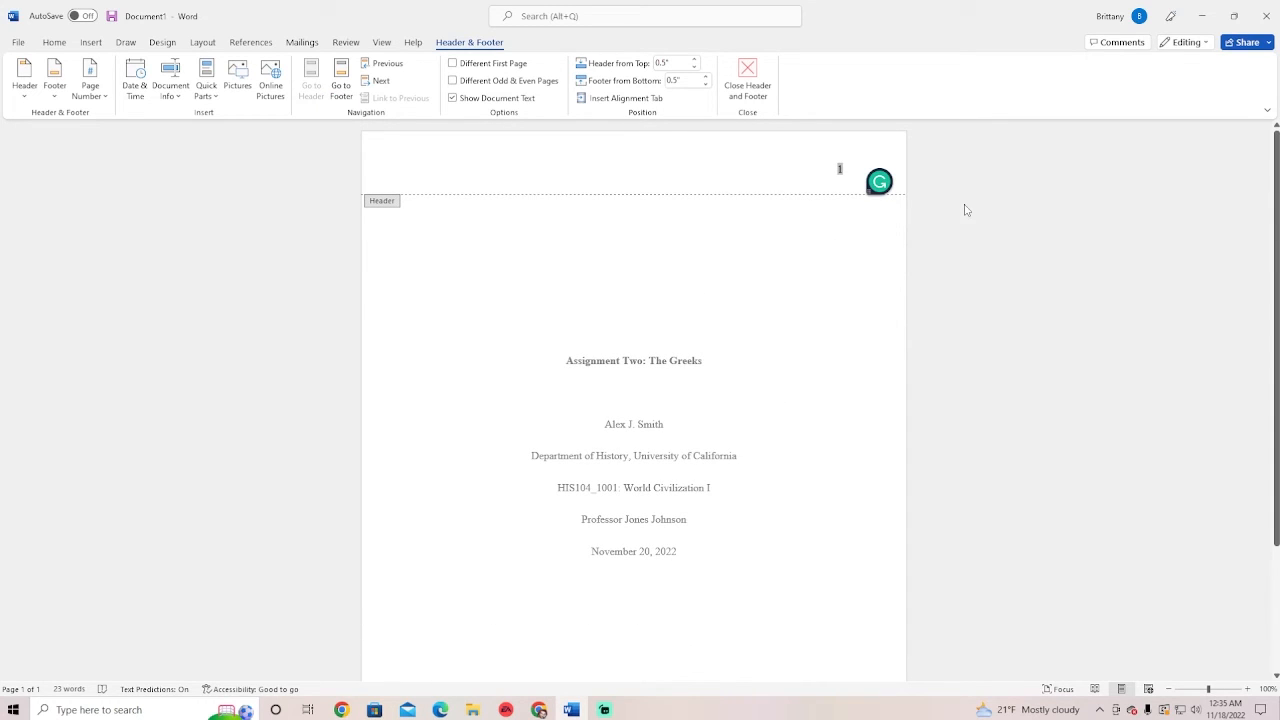
{"action": "double_click", "coordinate": [797, 266]}
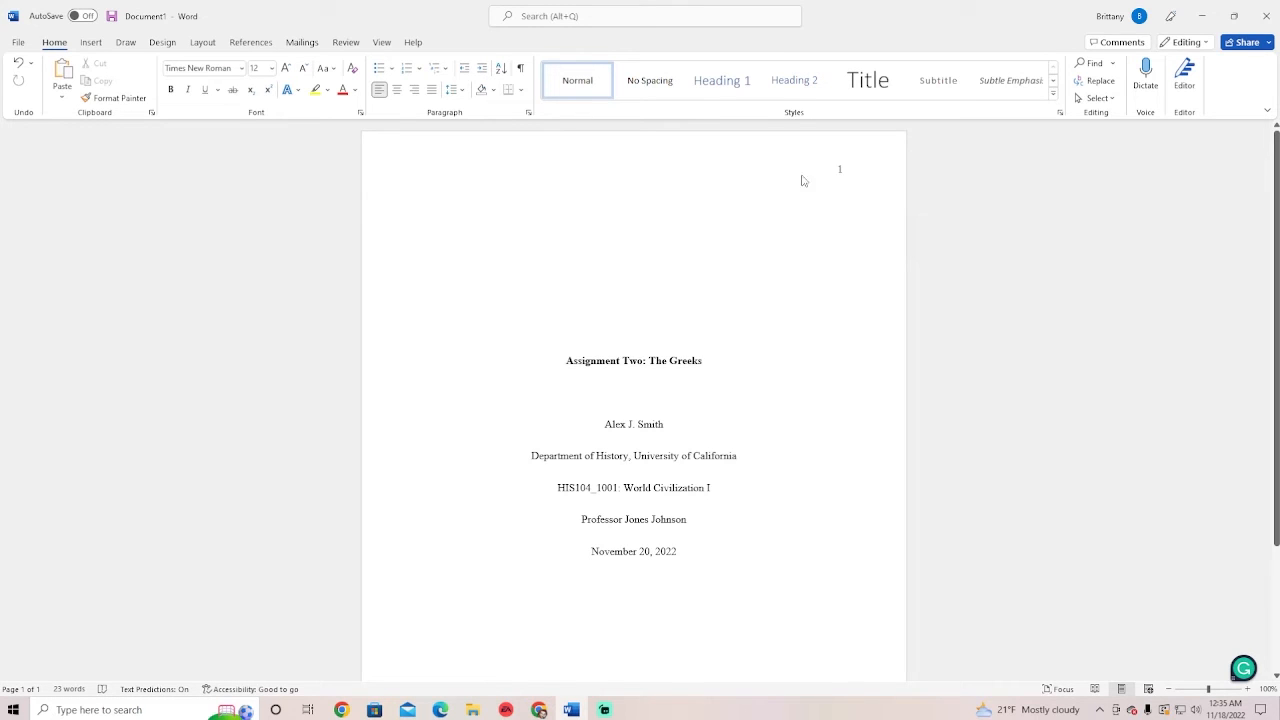
Add a left-aligned line after the date and insert a page break to start page 2
{"action": "scroll", "coordinate": [946, 387], "scroll_direction": "down", "scroll_amount": 1}
{"action": "scroll", "coordinate": [980, 450], "scroll_direction": "down", "scroll_amount": 2}
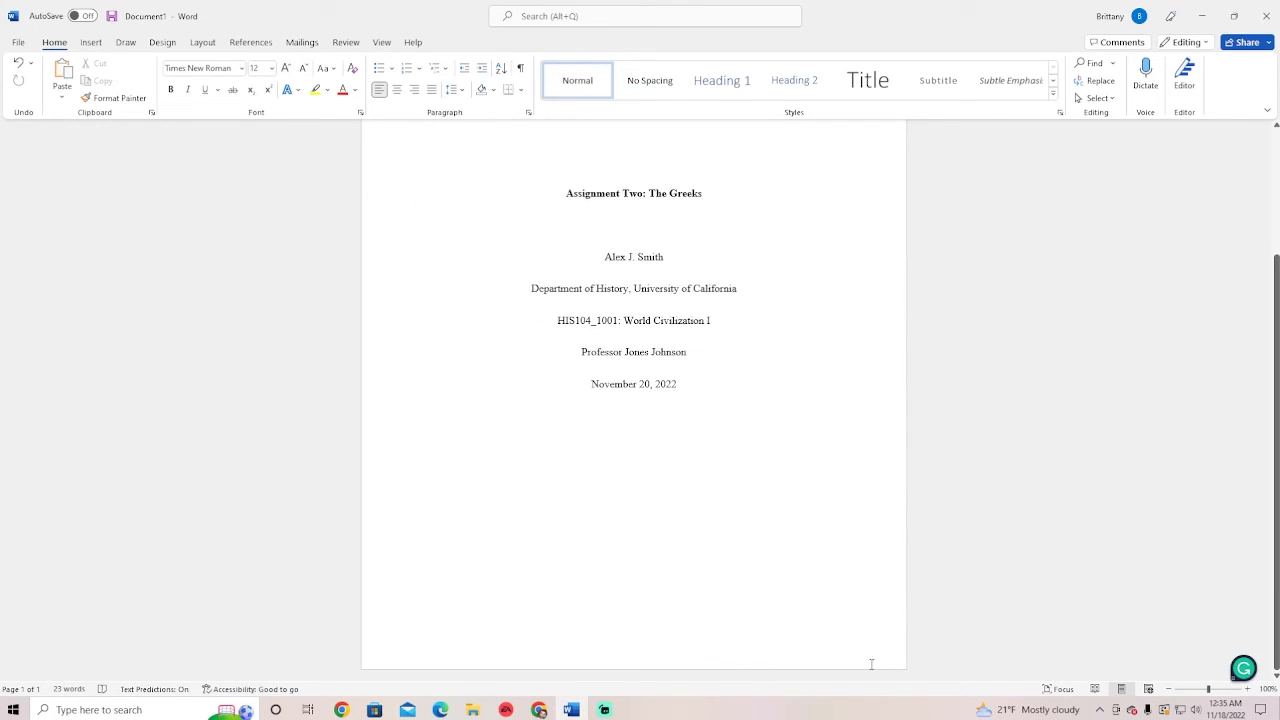
{"action": "scroll", "coordinate": [670, 500], "scroll_direction": "up", "scroll_amount": 1}
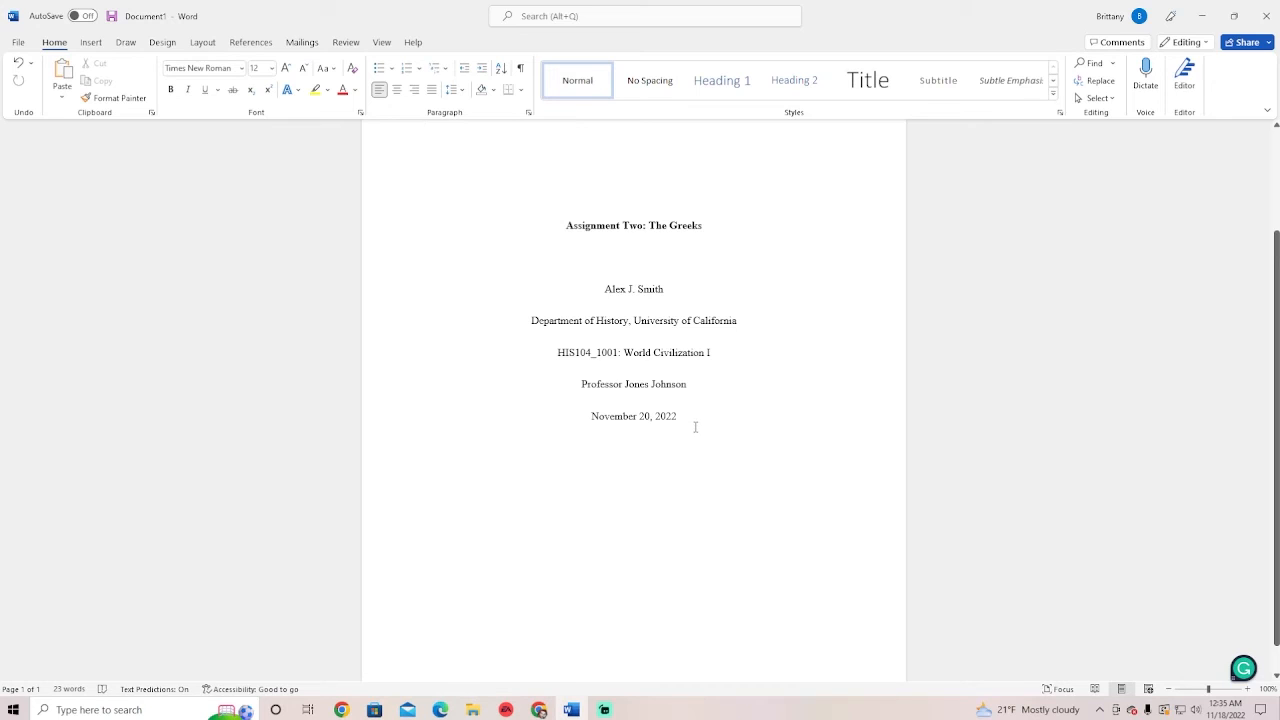
{"action": "left_click", "coordinate": [695, 427]}
{"action": "key", "text": "Return"}
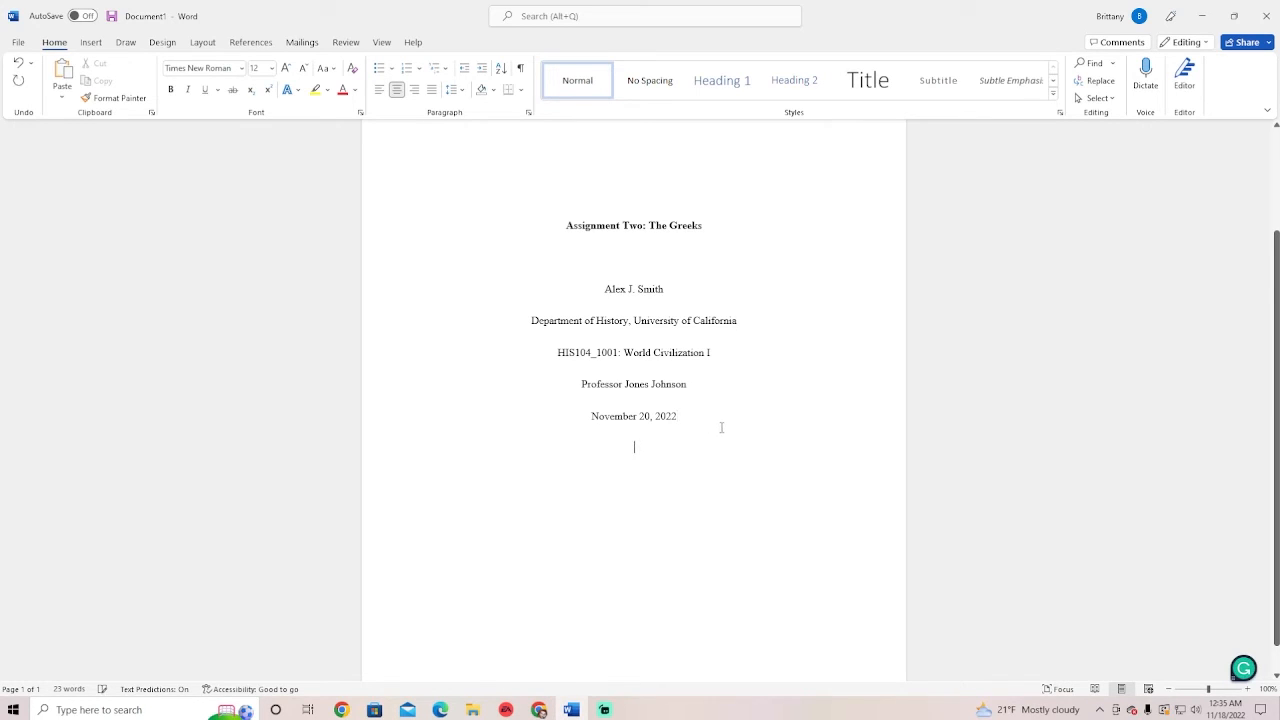
{"action": "left_click", "coordinate": [379, 91]}
{"action": "left_click", "coordinate": [91, 42]}
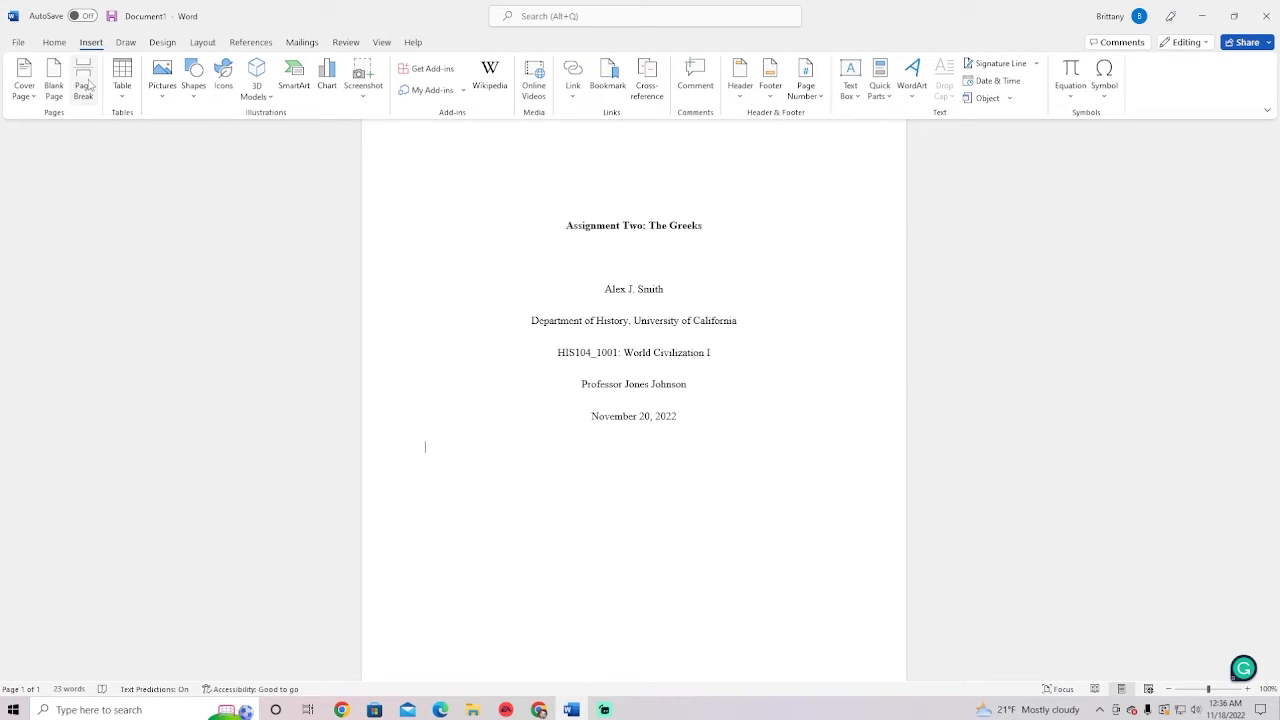
{"action": "left_click", "coordinate": [84, 87]}
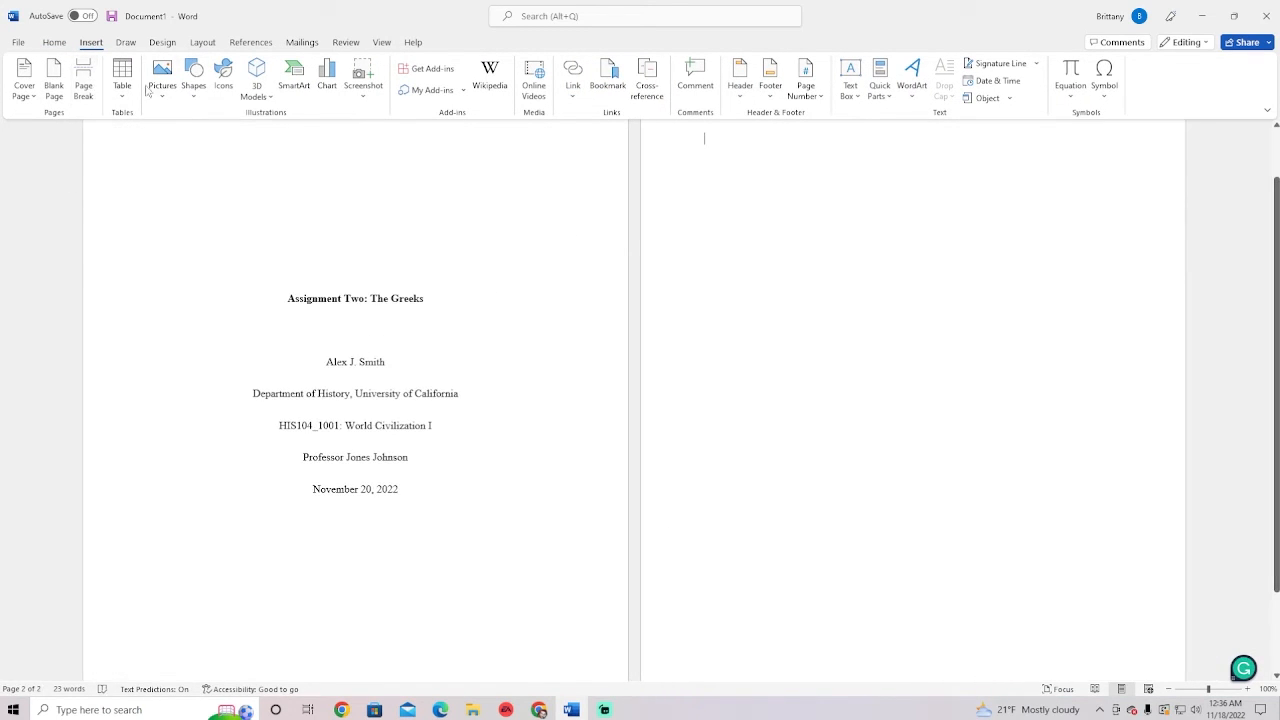
Copy the title 'Assignment Two: The Greeks' and paste it at the top of page 2
{"action": "scroll", "coordinate": [750, 200], "scroll_direction": "up", "scroll_amount": 1}
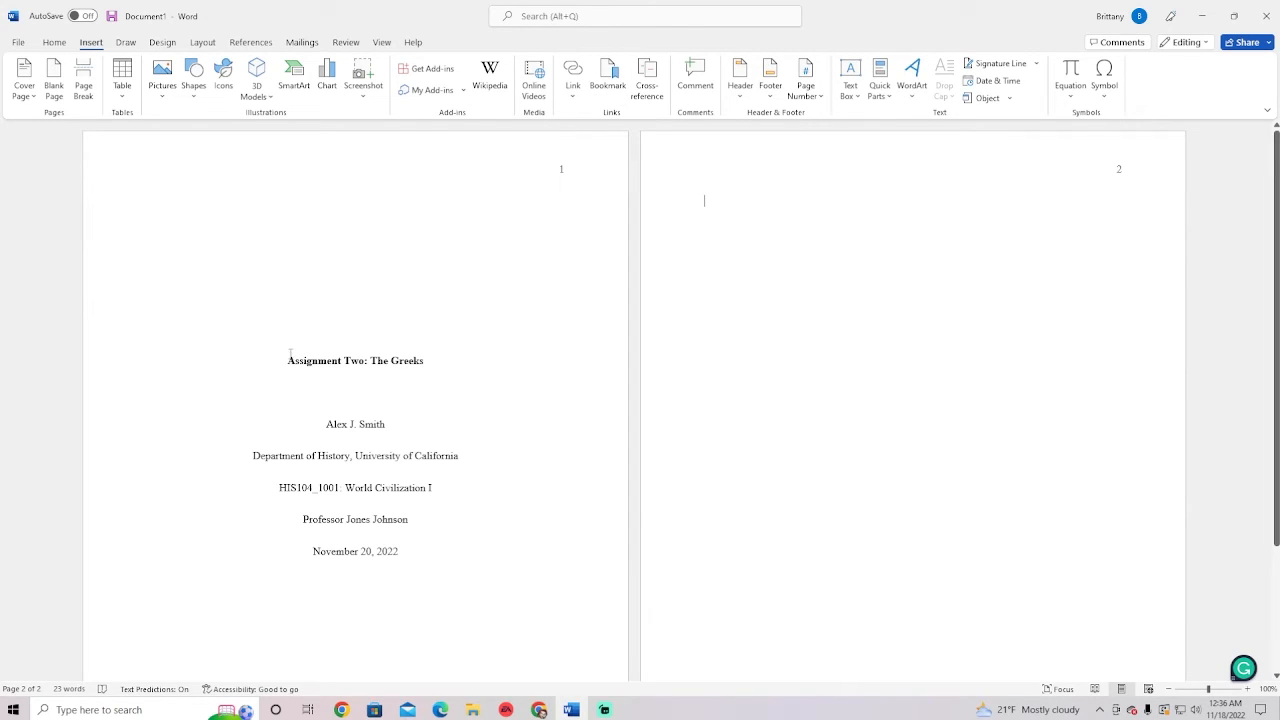
{"action": "left_click_drag", "start_coordinate": [288, 361], "coordinate": [410, 366]}
{"action": "key", "text": "ctrl+c"}
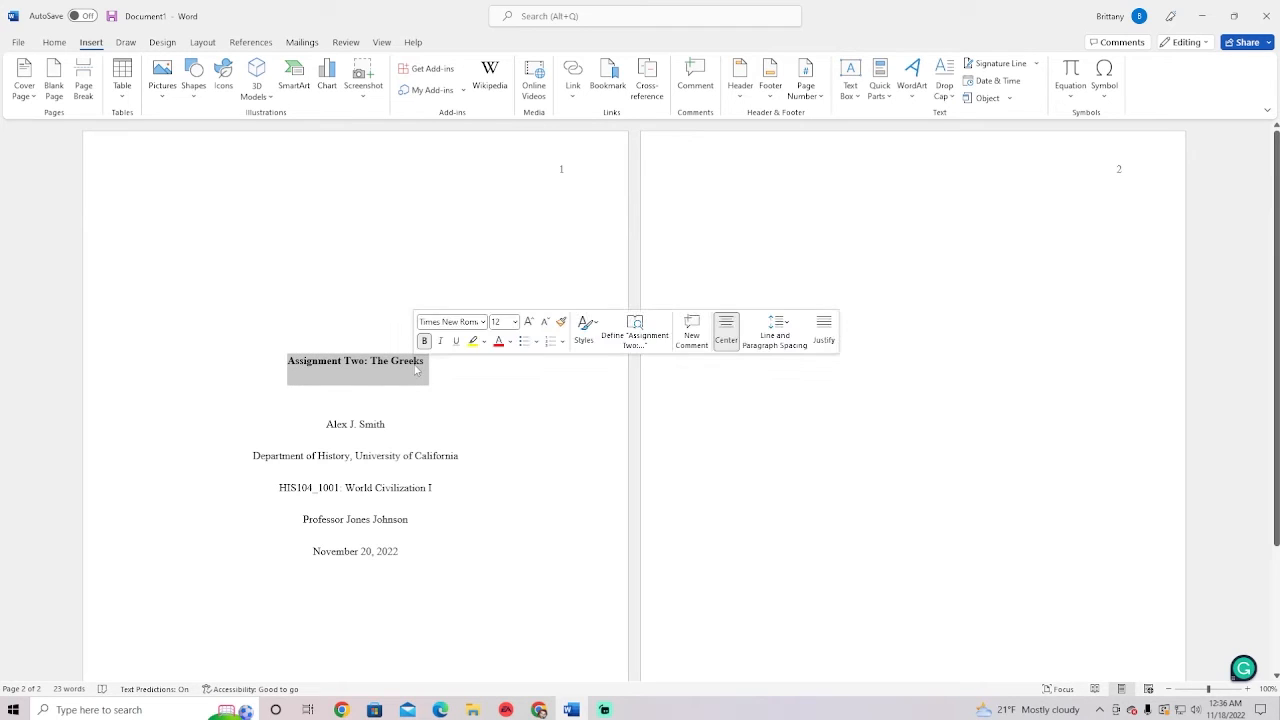
{"action": "left_click", "coordinate": [840, 201]}
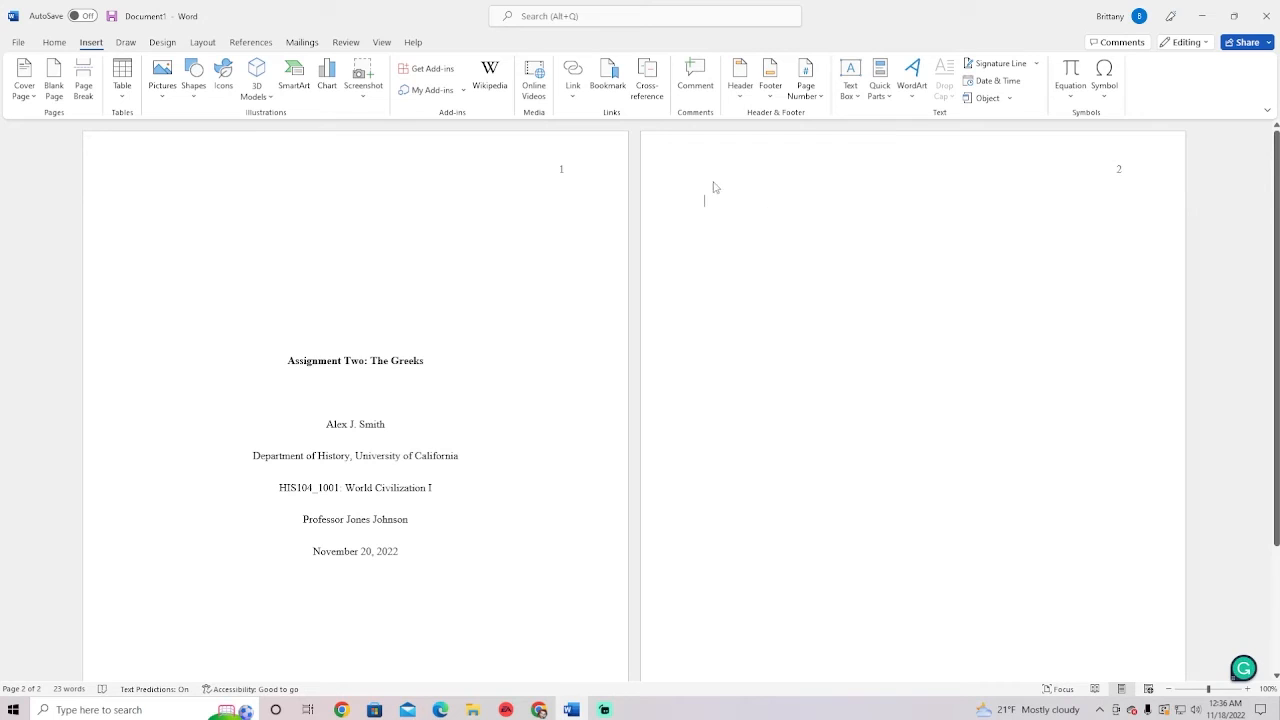
{"action": "left_click", "coordinate": [55, 42]}
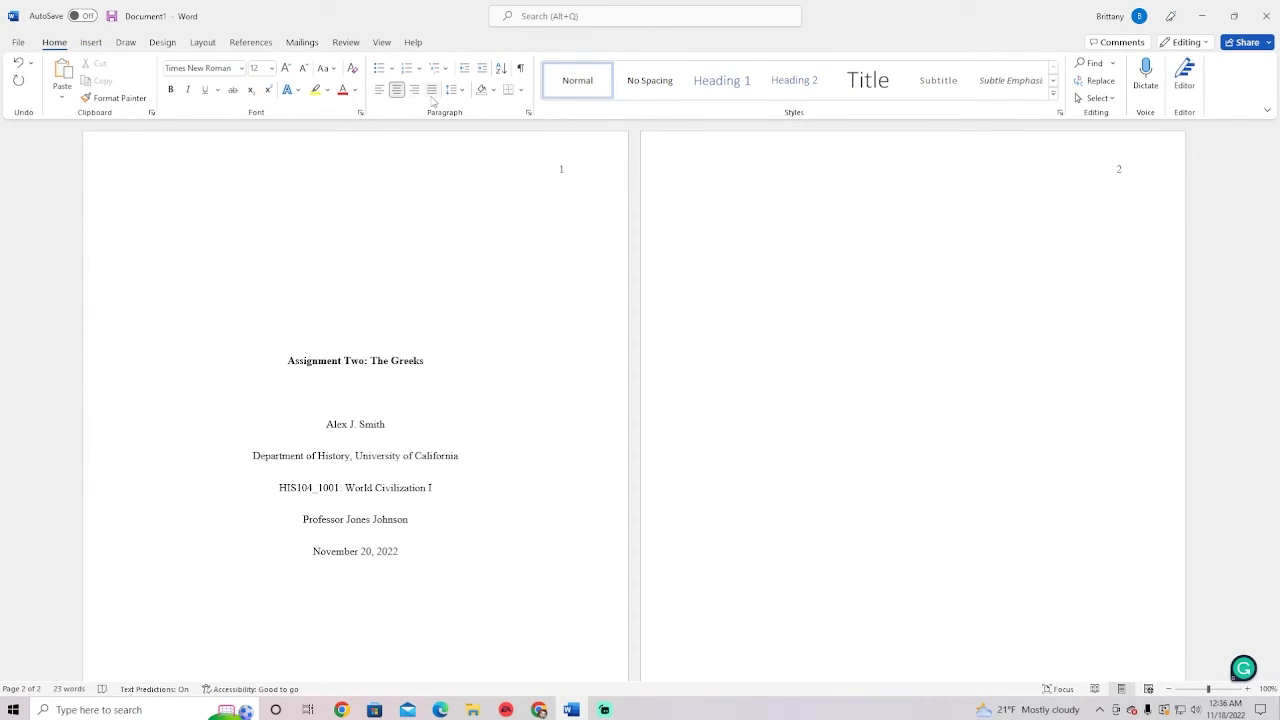
{"action": "key", "text": "ctrl+v"}
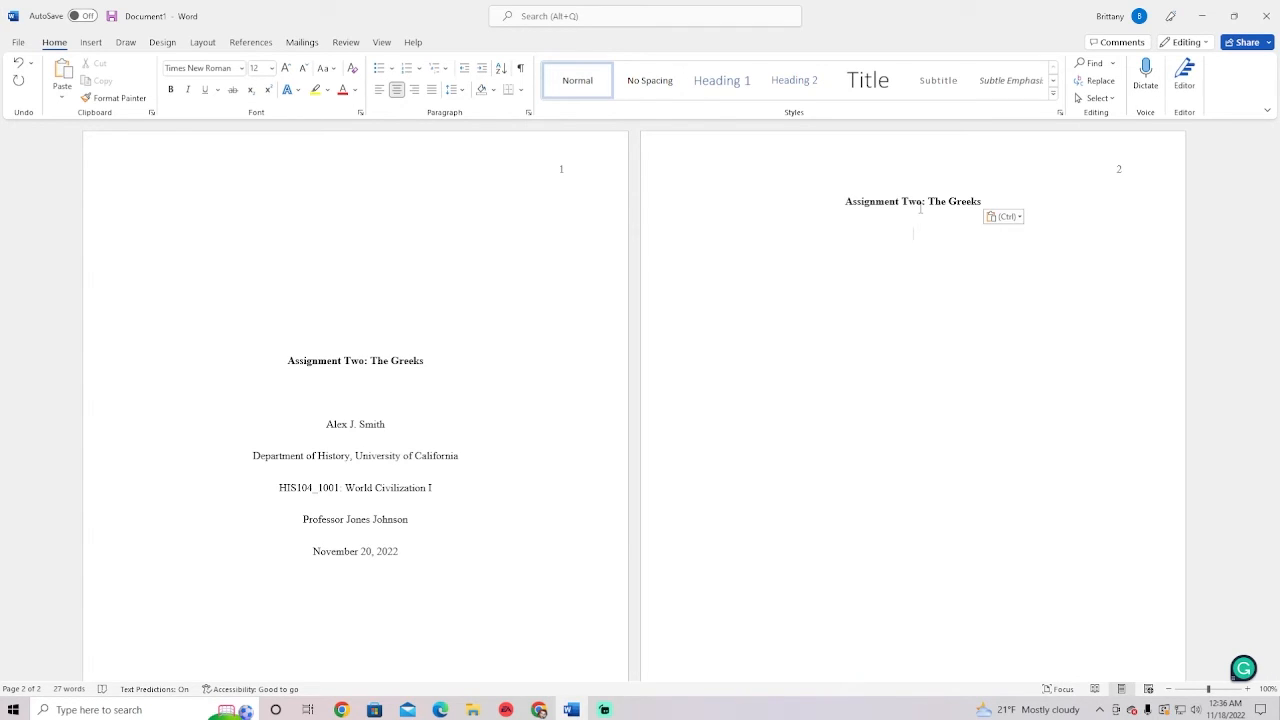
Left-align at 2.0 spacing, indent with Tab, and type the 'Lorem Ipsum' placeholder body line
{"action": "left_click", "coordinate": [379, 91]}
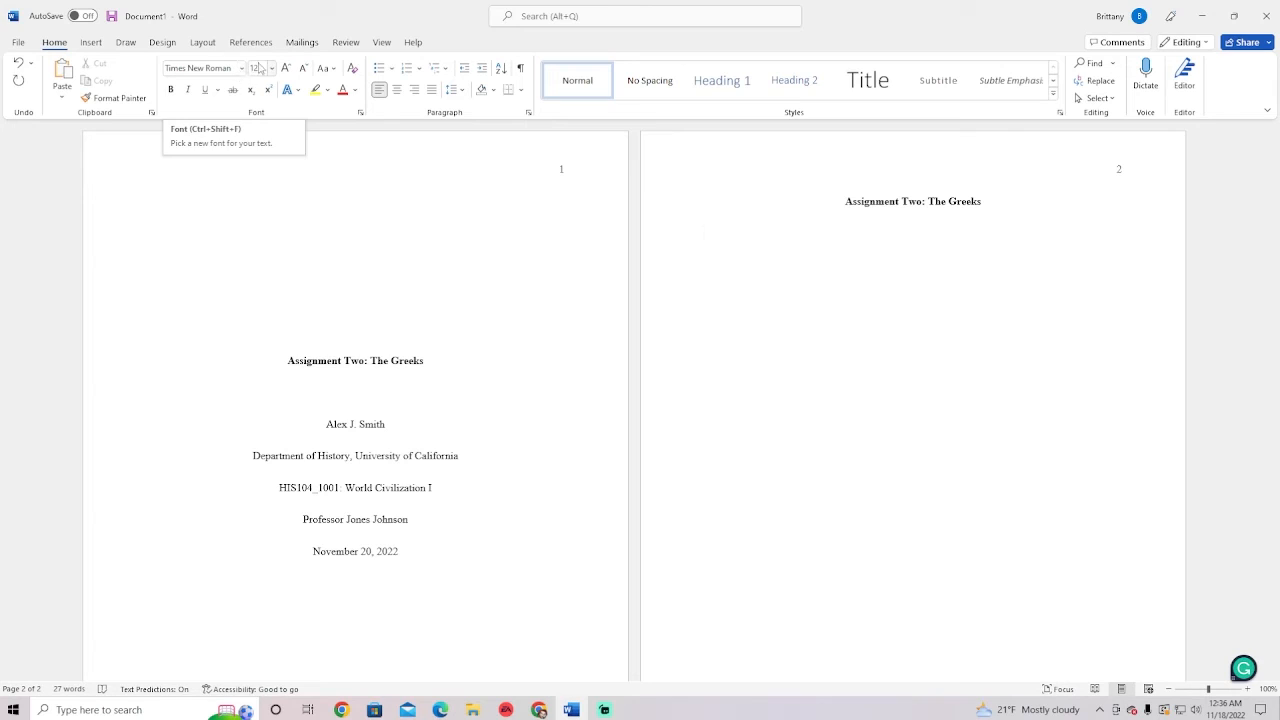
{"action": "left_click", "coordinate": [452, 89]}
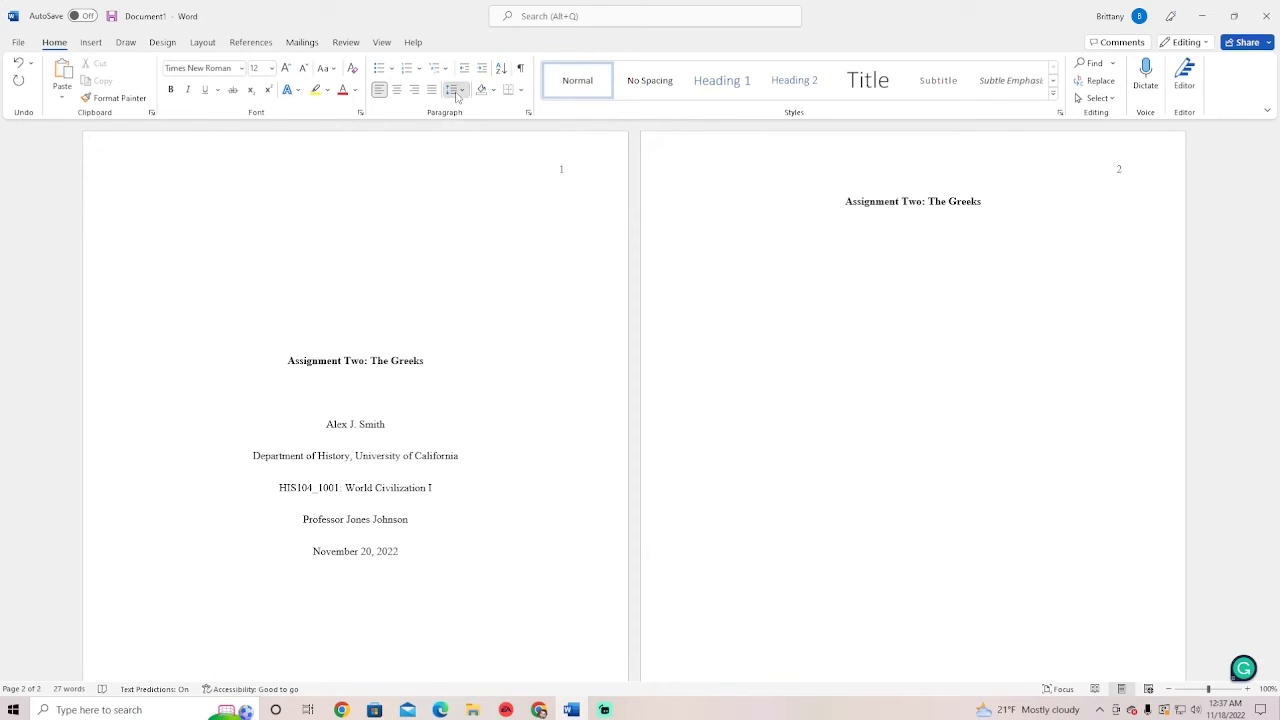
{"action": "left_click", "coordinate": [480, 166]}
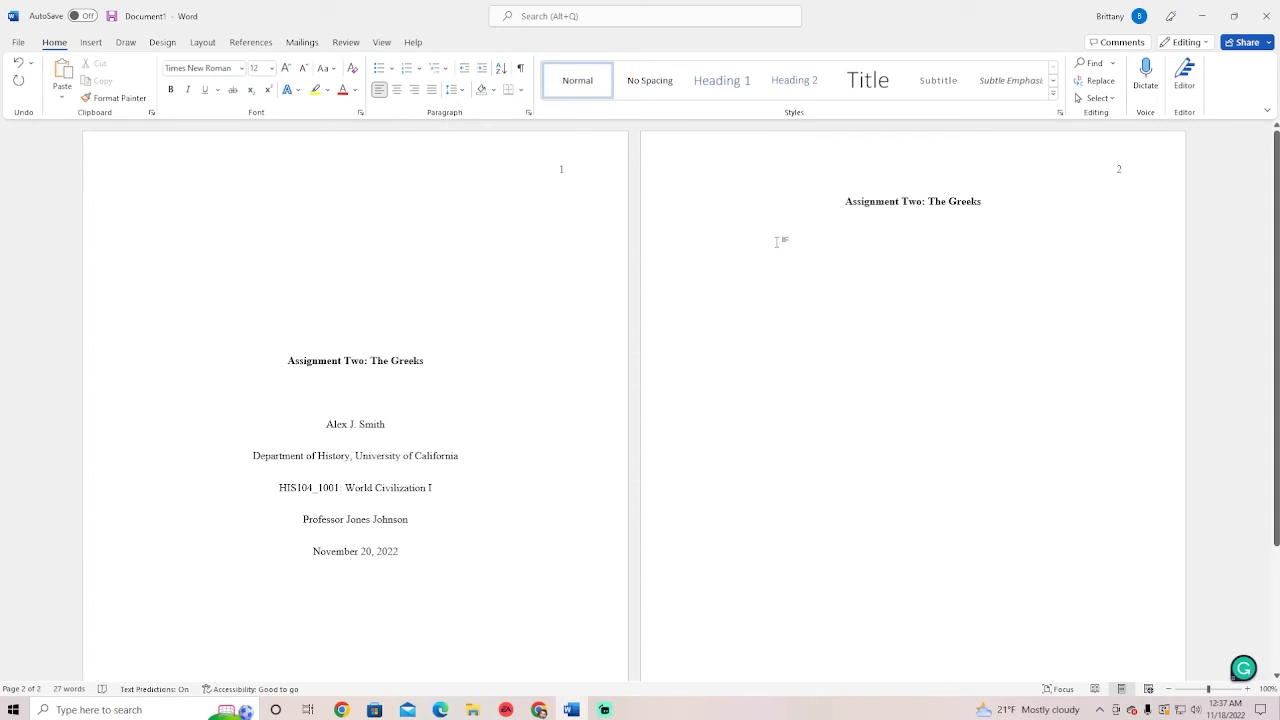
{"action": "key", "text": "Tab"}
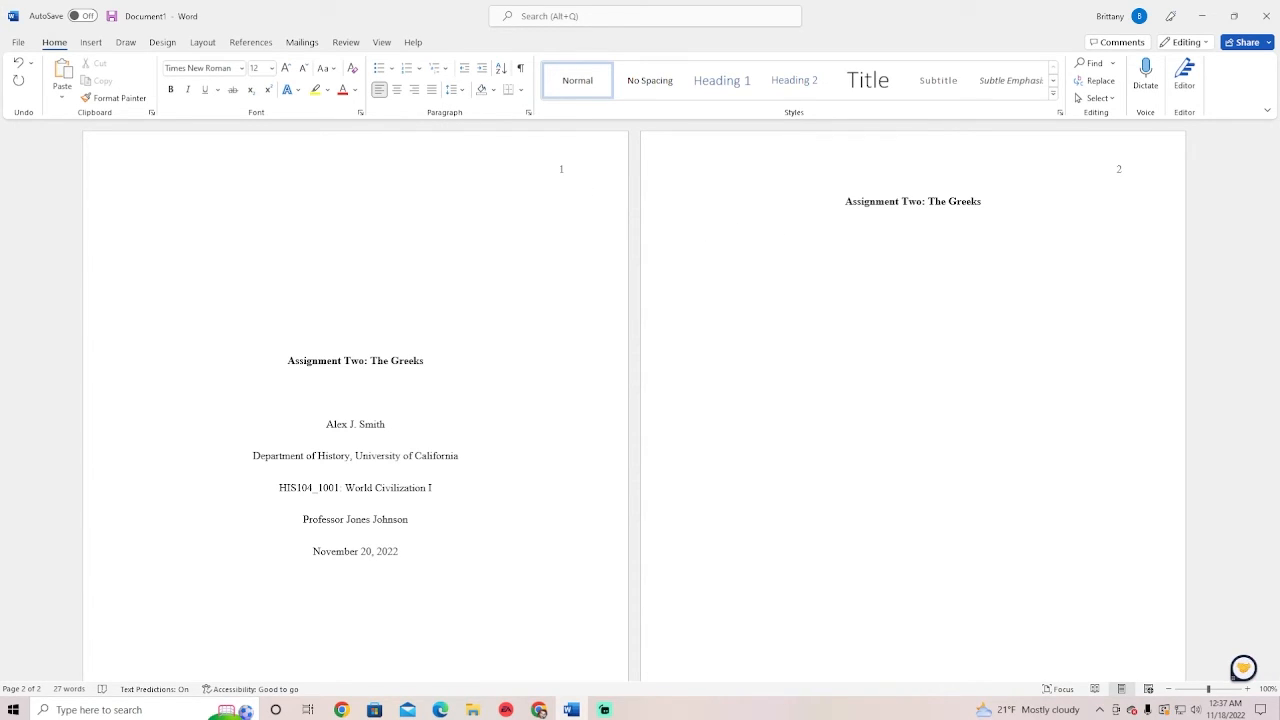
{"action": "type", "text": "Lorem Ipsun .dkl"}
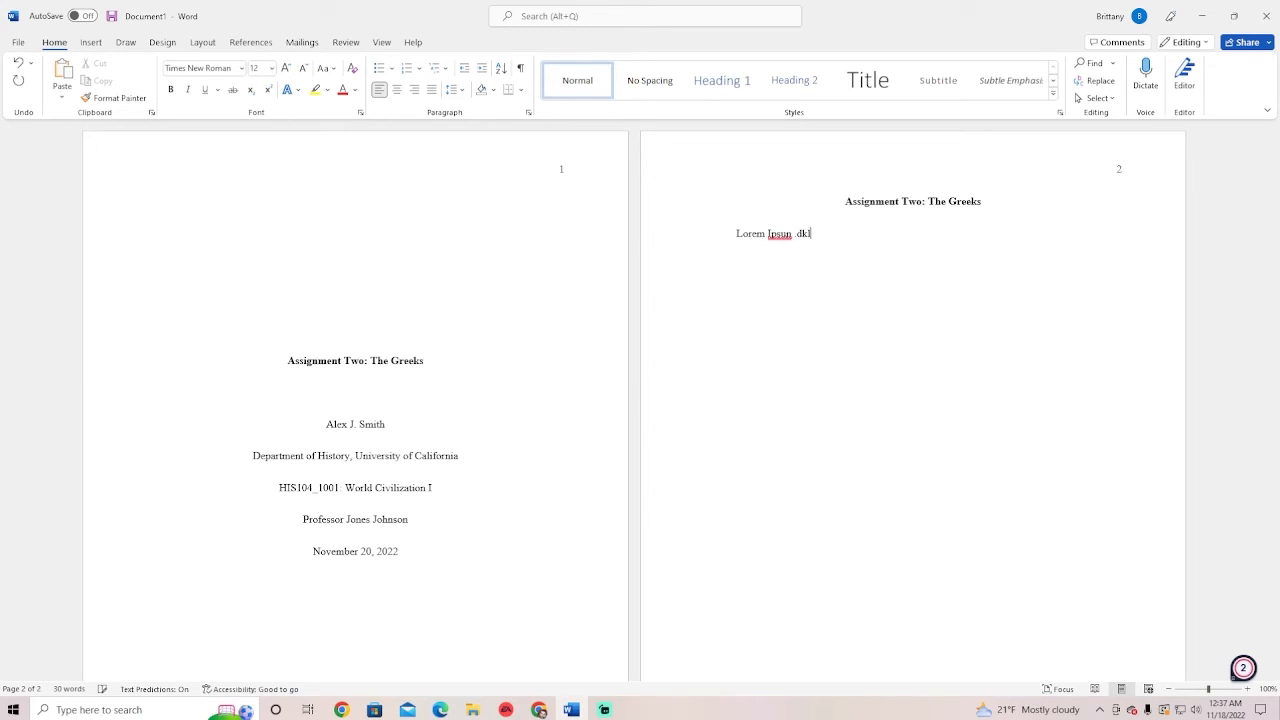
{"action": "key", "text": "BackSpace"}
{"action": "key", "text": "BackSpace"}
{"action": "key", "text": "BackSpace"}
{"action": "type", "text": "skd;glks;dlkg"}
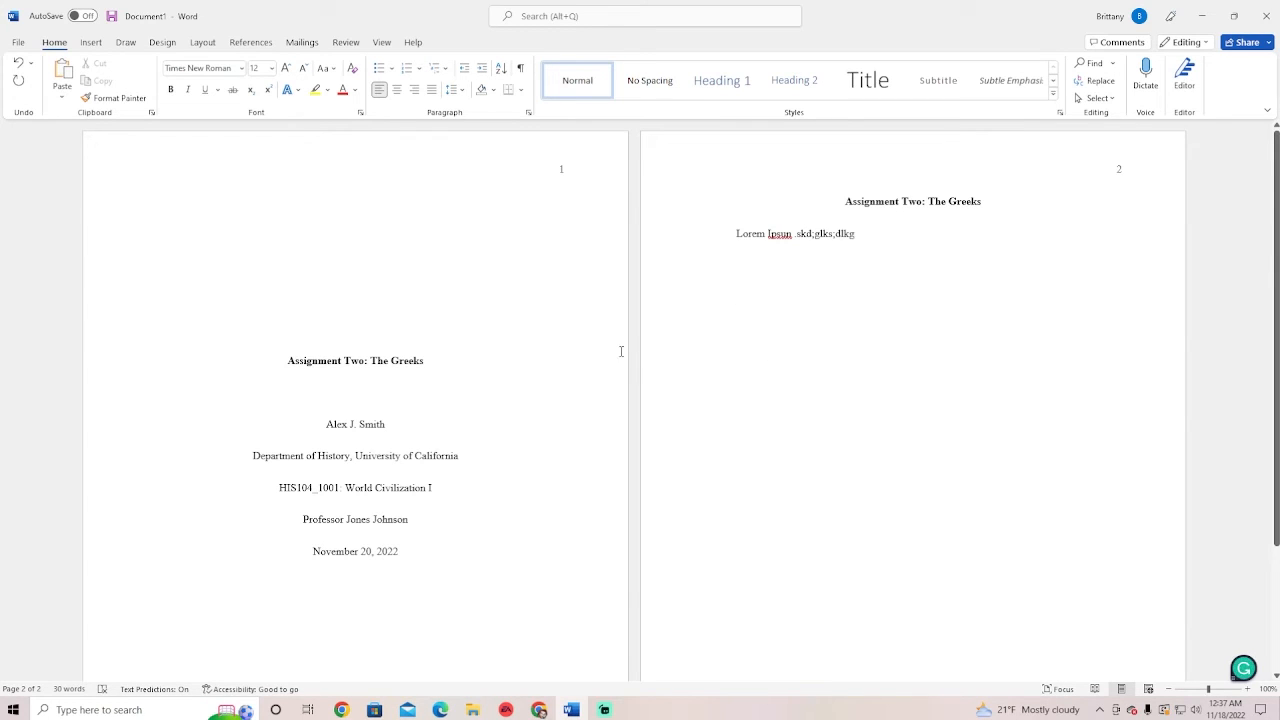
{"action": "scroll", "coordinate": [400, 326], "scroll_direction": "down", "scroll_amount": 3}
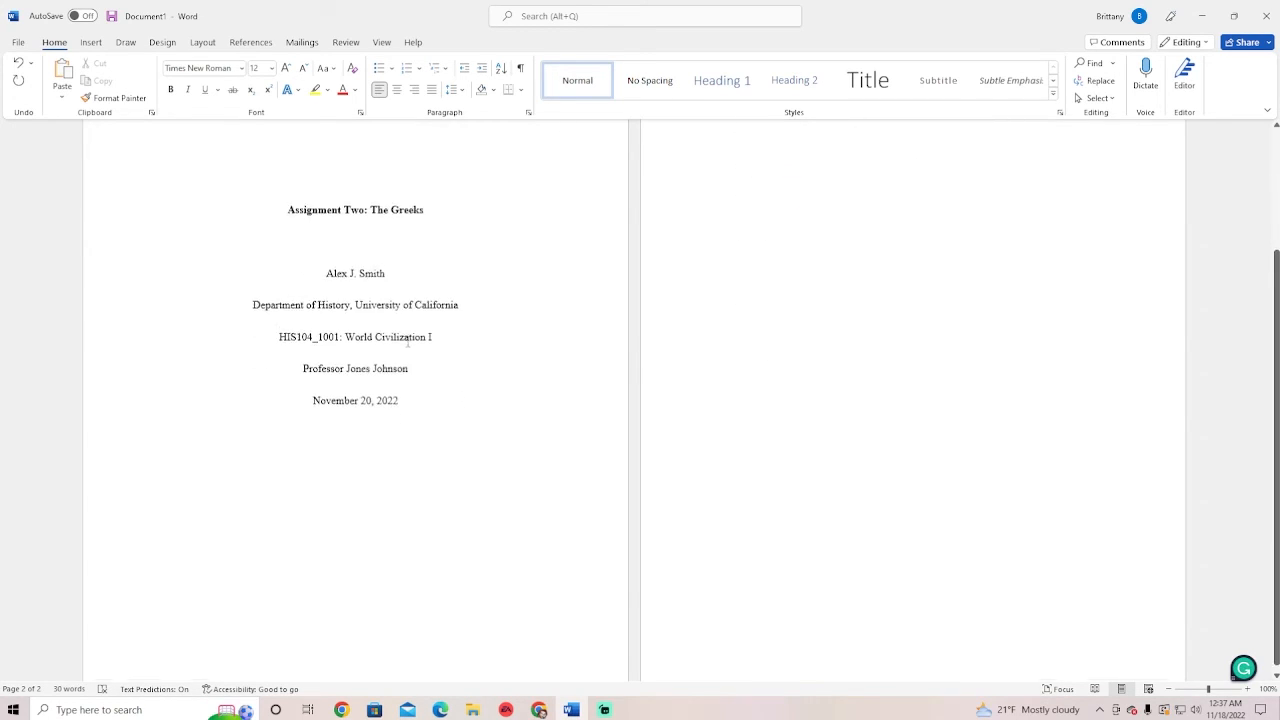
{"action": "scroll", "coordinate": [409, 343], "scroll_direction": "up", "scroll_amount": 3}
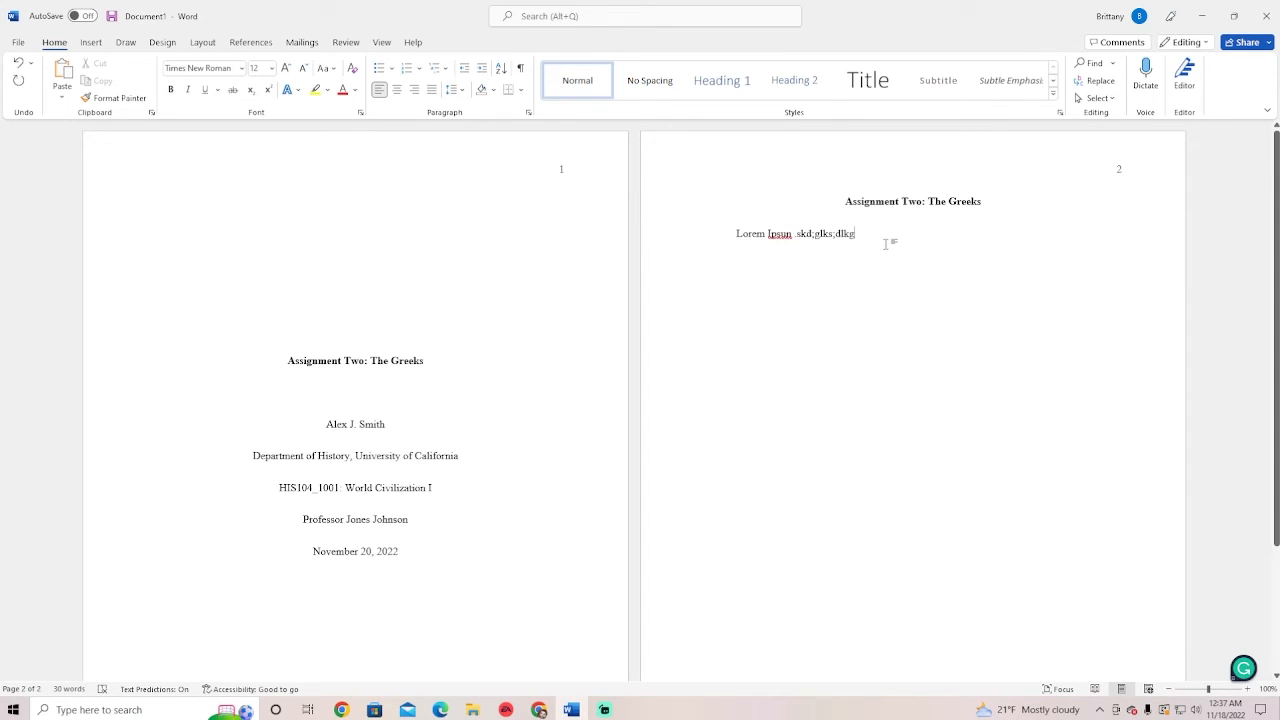
Start a paragraph reading 'Statistics show that 1 in 8 women go to the doctor yearly ('
{"action": "key", "text": "Return"}
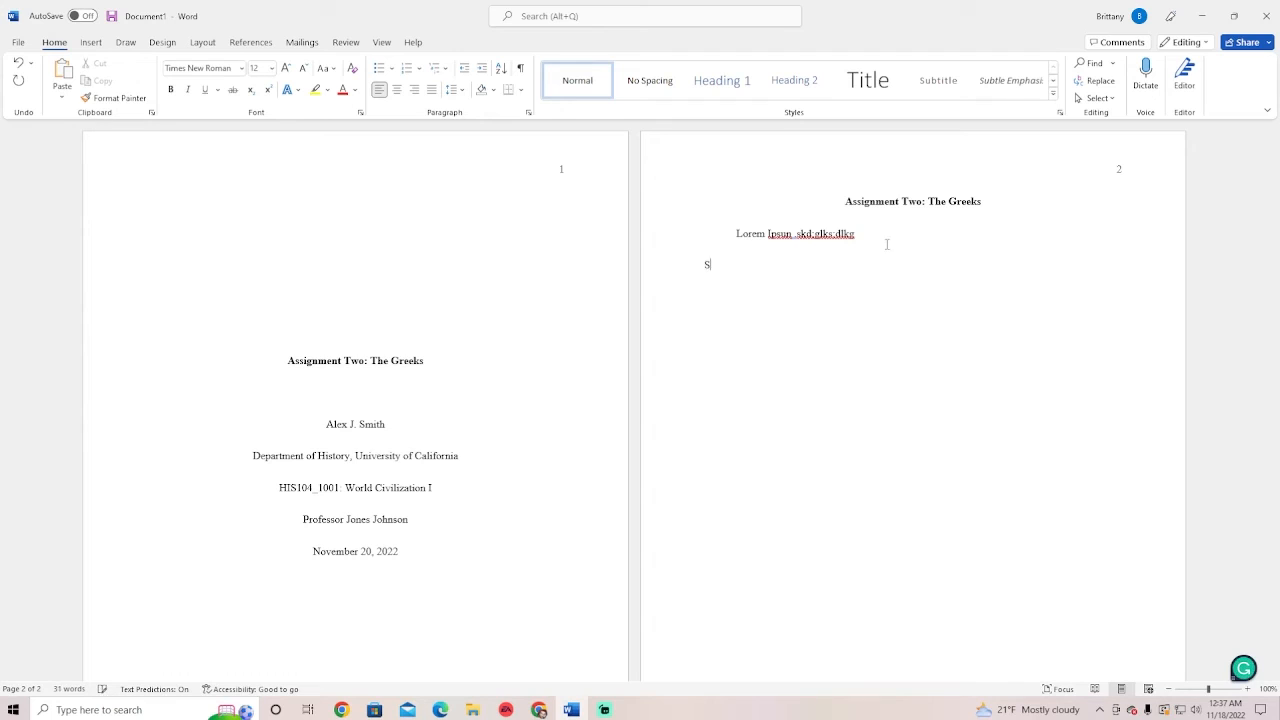
{"action": "type", "text": "tatistics show that 1 in"}
{"action": "type", "text": "n"}
{"action": "key", "text": "BackSpace"}
{"action": "key", "text": "BackSpace"}
{"action": "type", "text": "in 8 women go to"}
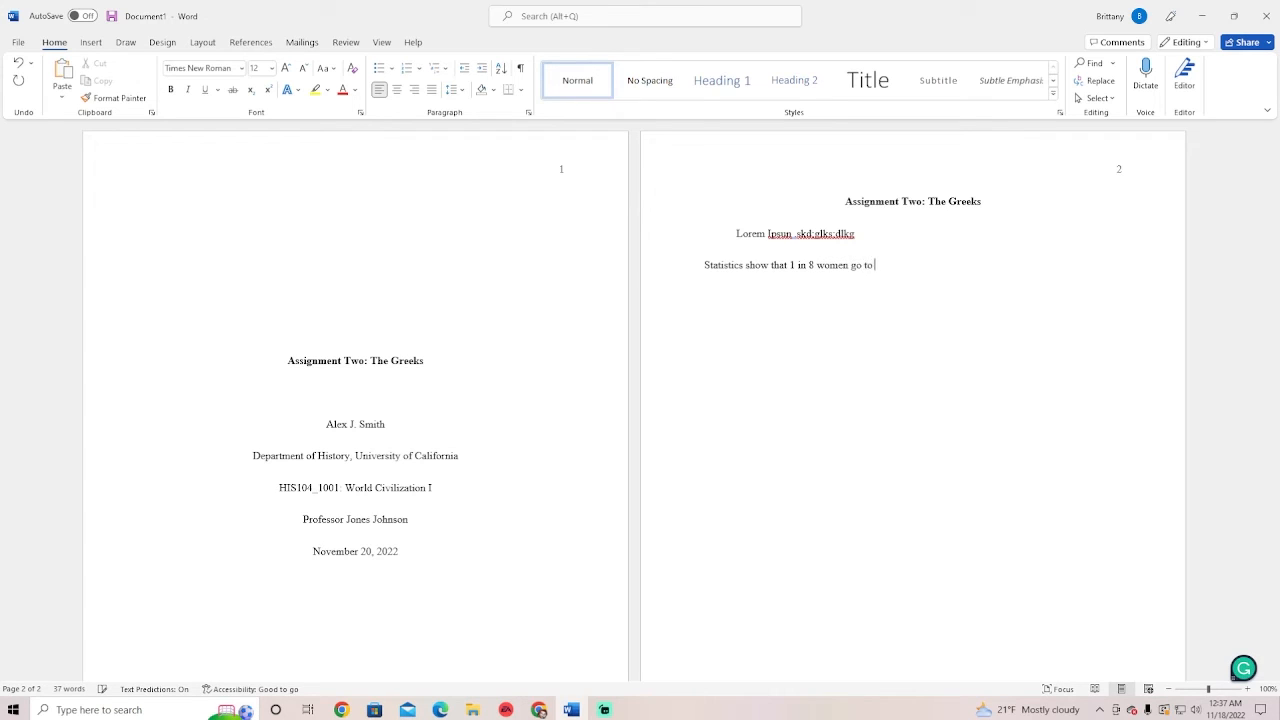
{"action": "type", "text": " the doctor yearly"}
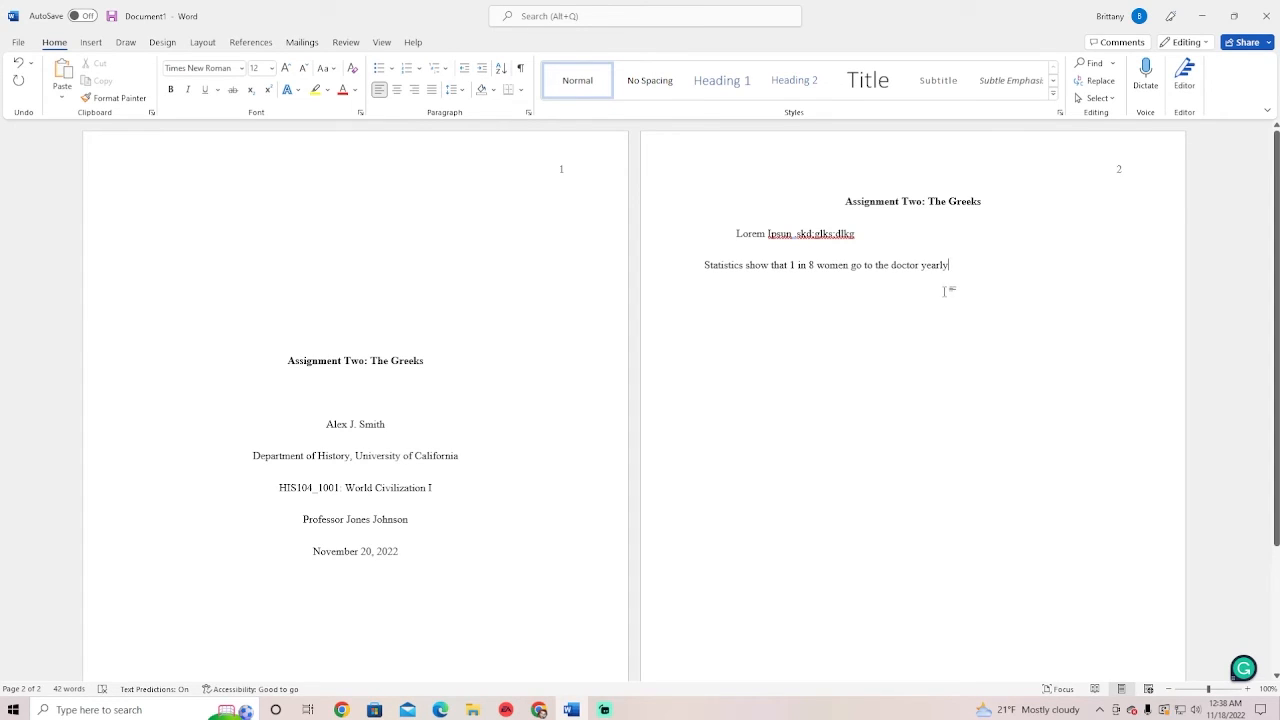
{"action": "type", "text": "\""}
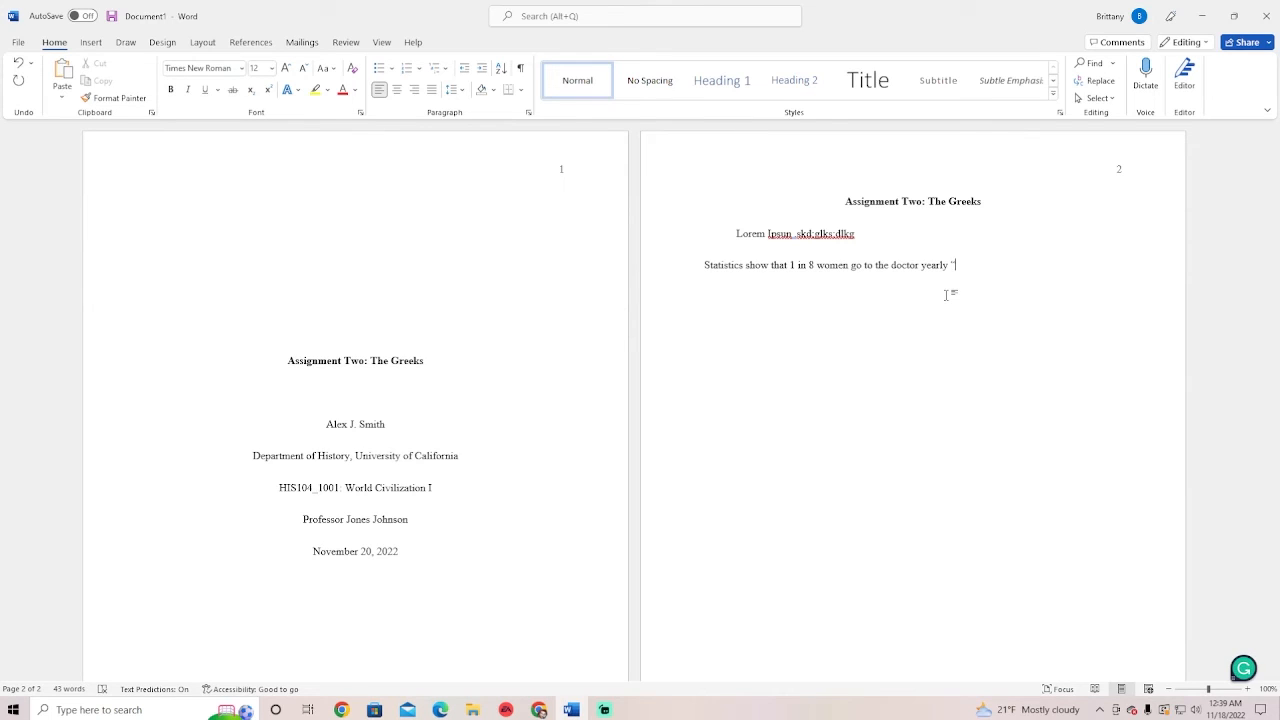
{"action": "type", "text": "25"}
{"action": "type", "text": "% o"}
{"action": "type", "text": "f women"}
{"action": "type", "text": "\""}
{"action": "key", "text": "BackSpace"}
{"action": "key", "text": "BackSpace"}
{"action": "key", "text": "BackSpace"}
{"action": "key", "text": "BackSpace"}
{"action": "key", "text": "BackSpace"}
{"action": "key", "text": "BackSpace"}
{"action": "key", "text": "BackSpace"}
{"action": "key", "text": "BackSpace"}
{"action": "key", "text": "BackSpace"}
{"action": "key", "text": "BackSpace"}
{"action": "key", "text": "BackSpace"}
{"action": "key", "text": "BackSpace"}
{"action": "key", "text": "BackSpace"}
{"action": "key", "text": "BackSpace"}
{"action": "type", "text": "("}
{"action": "left_click", "coordinate": [539, 710]}
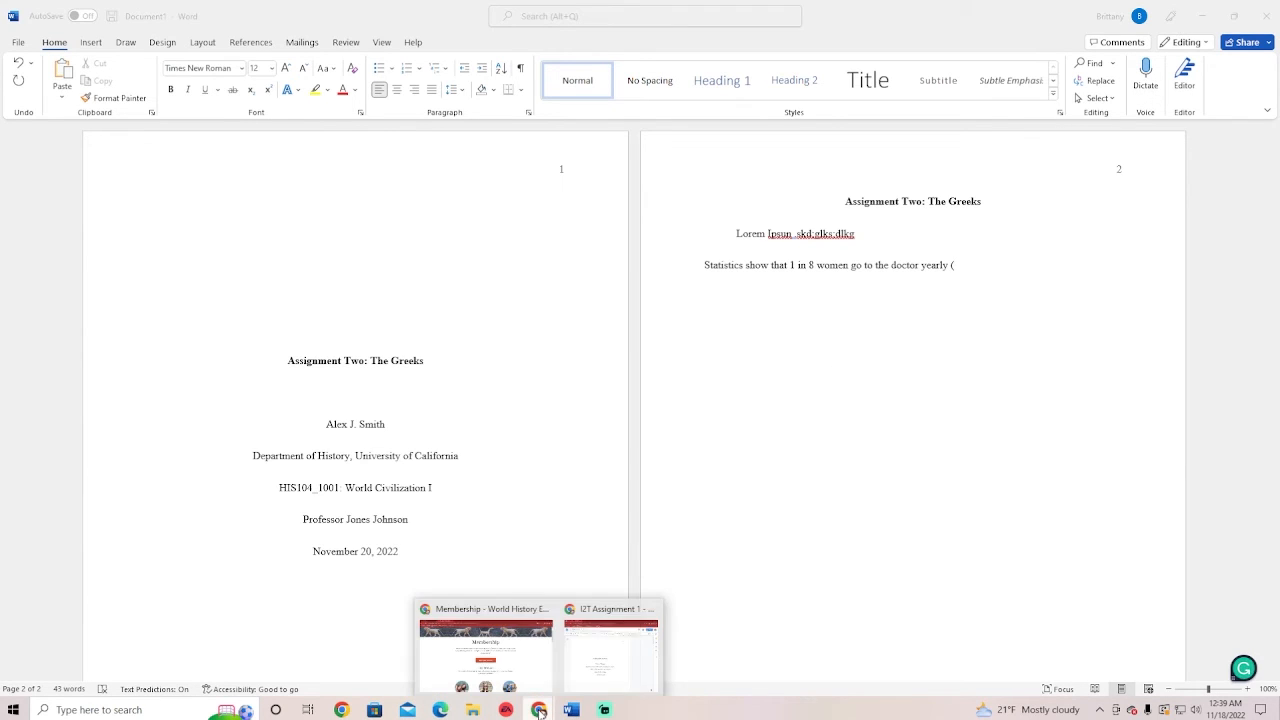
Switch to Chrome and view Scribbr's References list with the 2016 Egyptian Book of the Dead source
{"action": "left_click", "coordinate": [530, 680]}
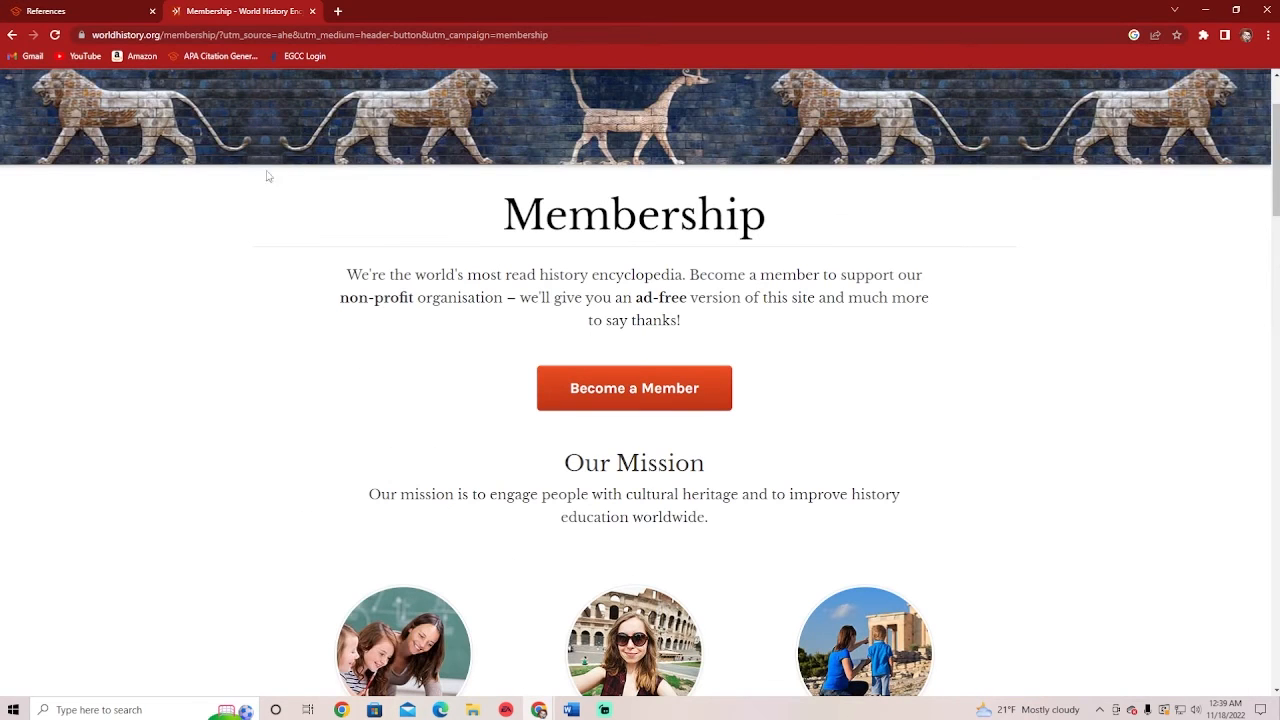
{"action": "left_click", "coordinate": [69, 10]}
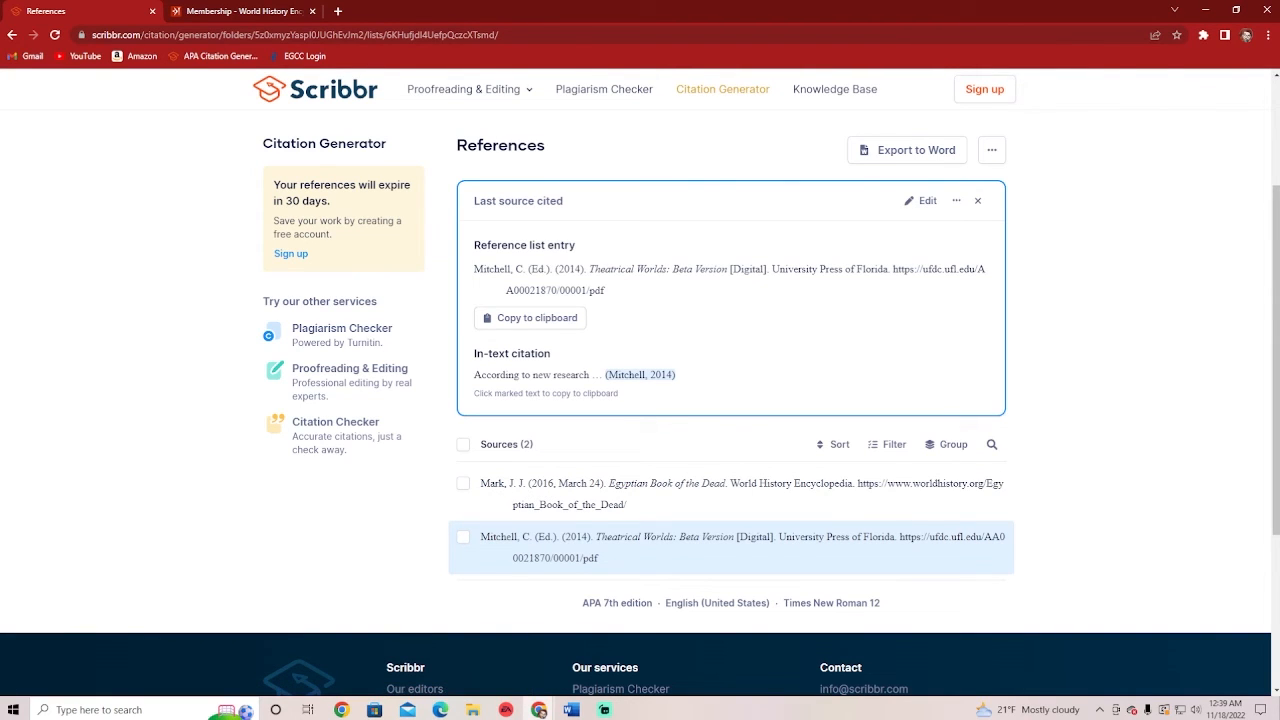
End the statistics sentence with the citation (author's surname, 2016) and a period, then start a new paragraph
{"action": "left_click", "coordinate": [1205, 10]}
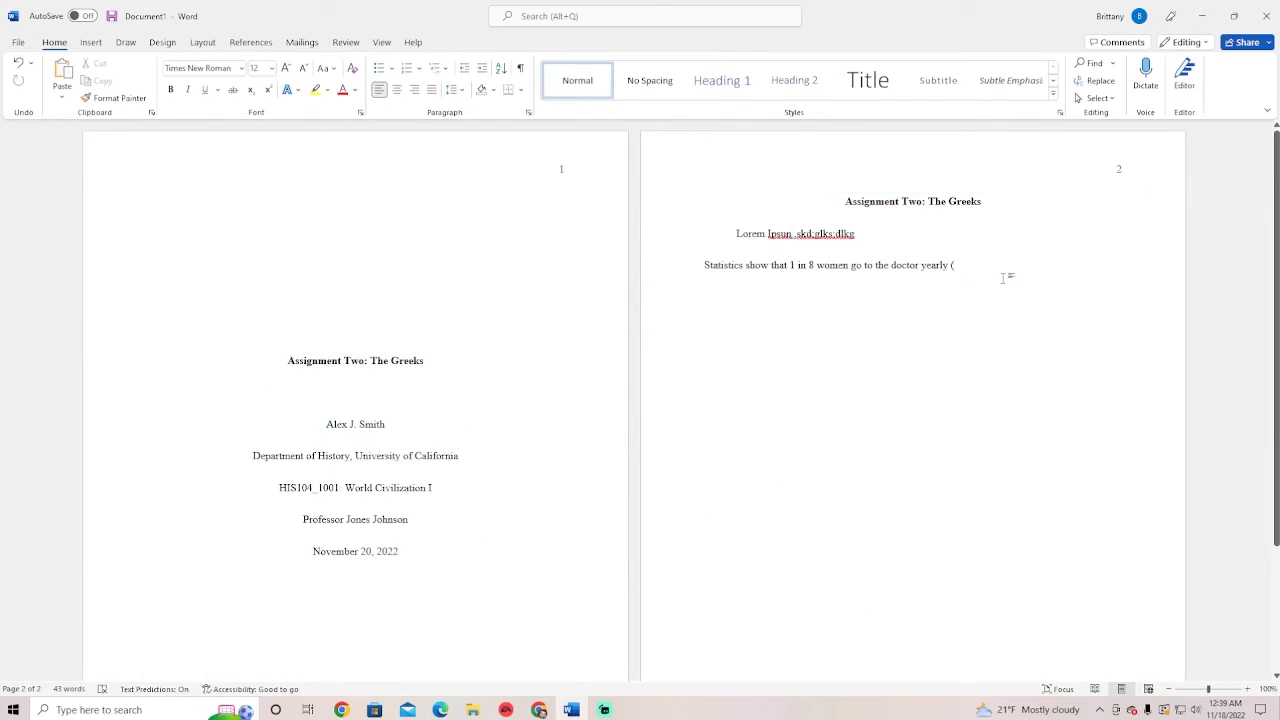
{"action": "type", "text": "Mark"}
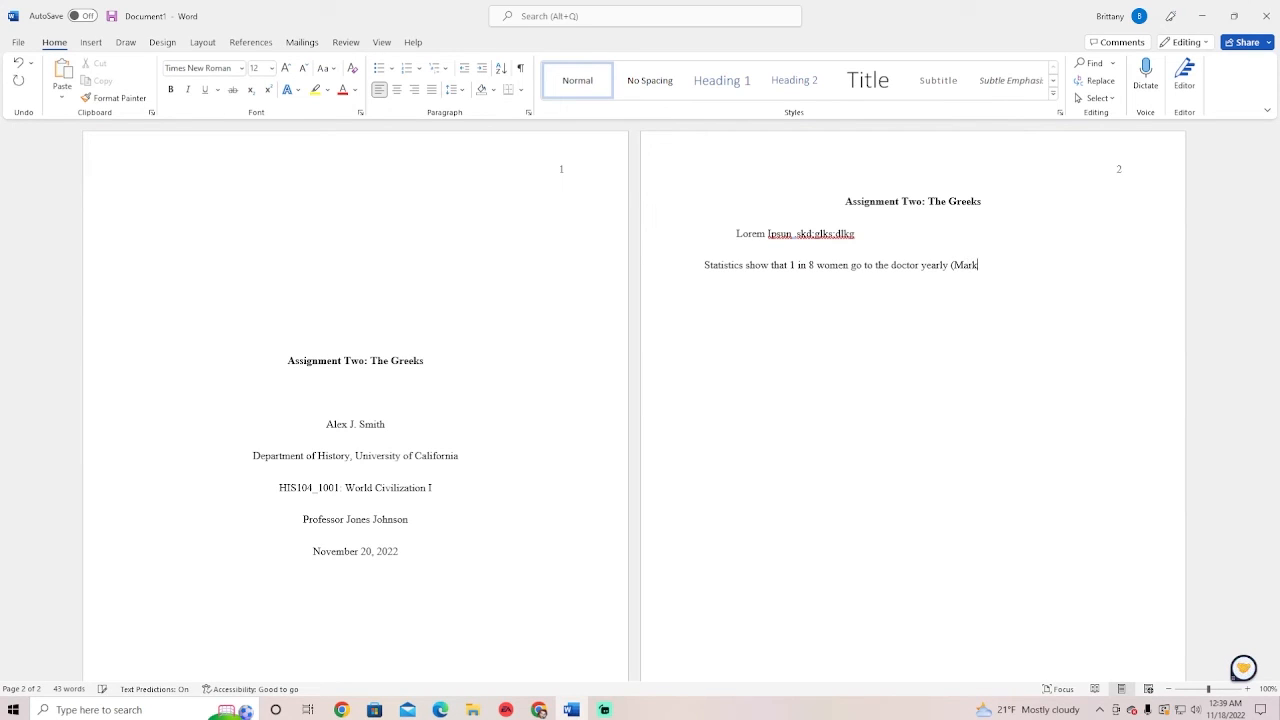
{"action": "type", "text": ", 2016)."}
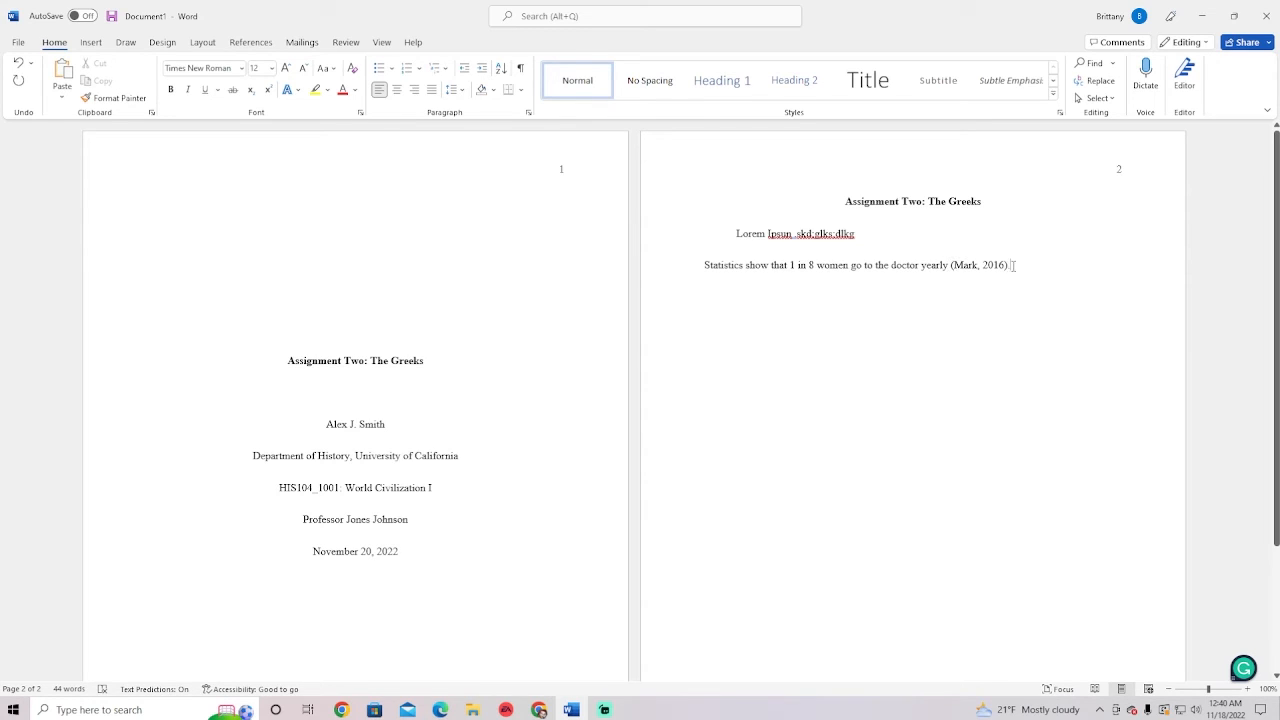
{"action": "key", "text": "BackSpace"}
{"action": "left_click", "coordinate": [950, 265]}
{"action": "type", "text": "."}
{"action": "key", "text": "BackSpace"}
{"action": "left_click", "coordinate": [1021, 263]}
{"action": "type", "text": "@"}
{"action": "key", "text": "BackSpace"}
{"action": "key", "text": "BackSpace"}
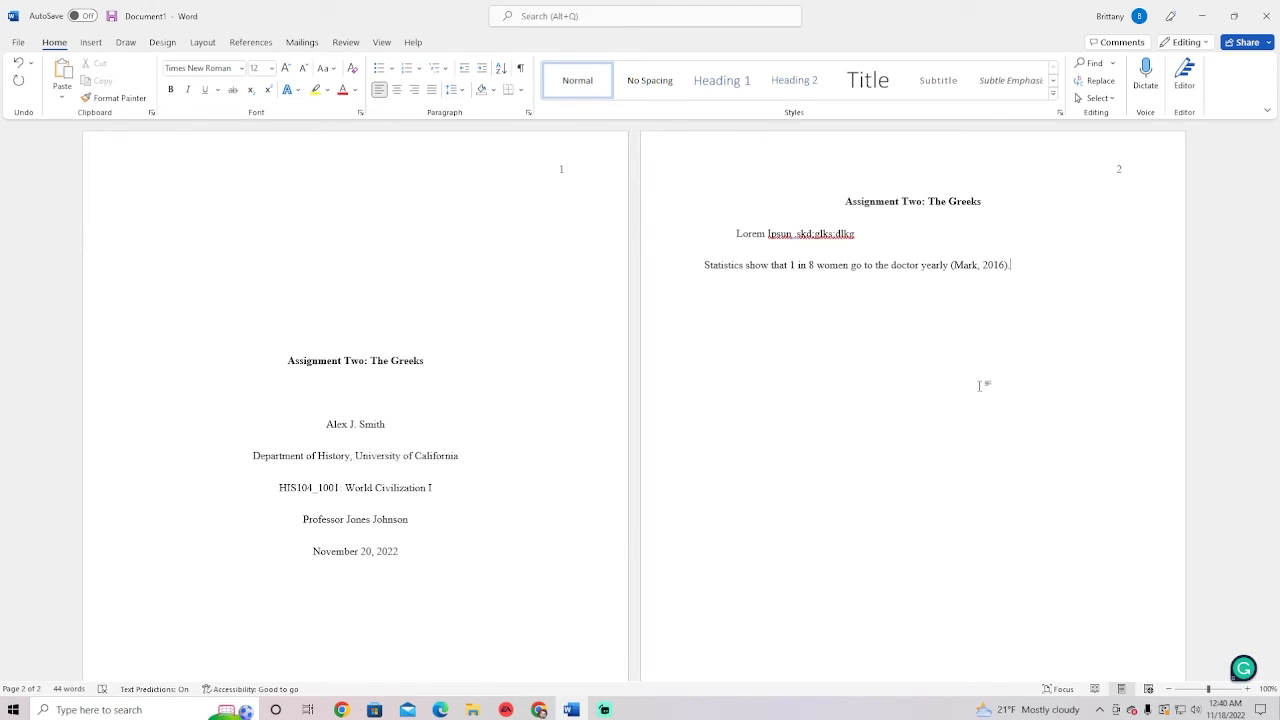
{"action": "key", "text": "Return"}
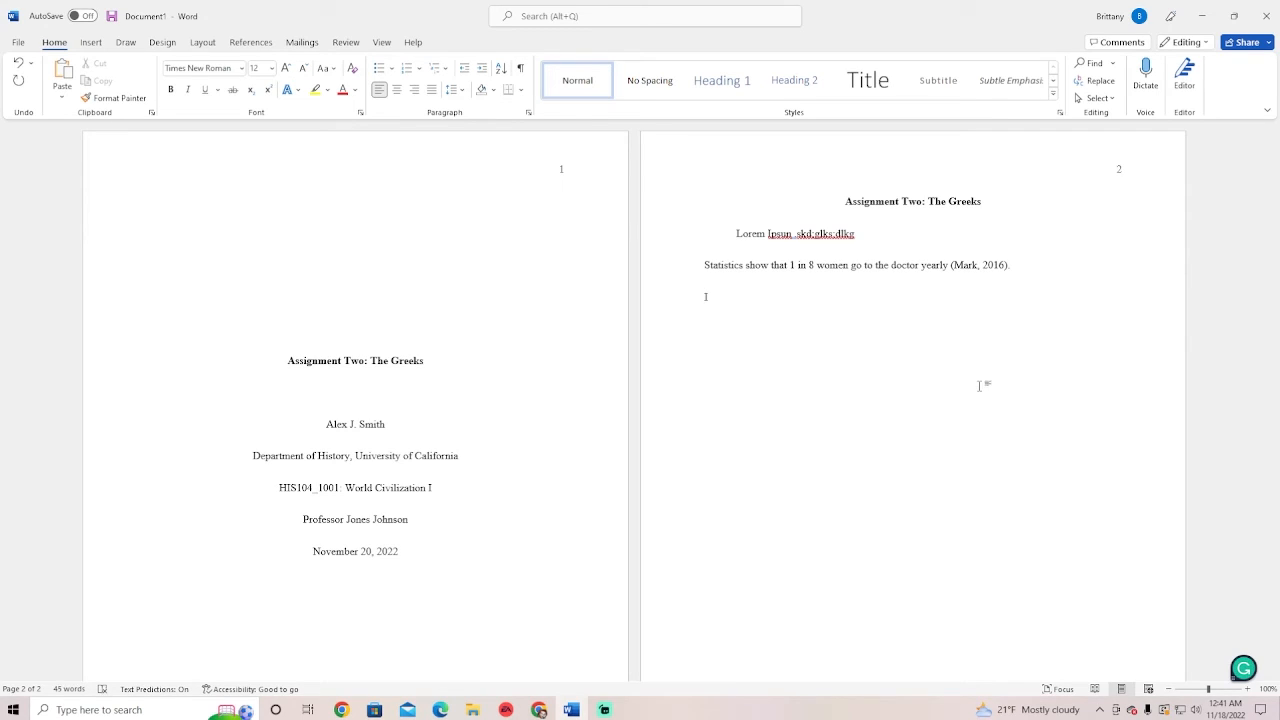
Type the opening 'In new research from' plus the author's surname and (2016)
{"action": "type", "text": "In new research"}
{"action": "type", "text": "from Mark (2016) stat"}
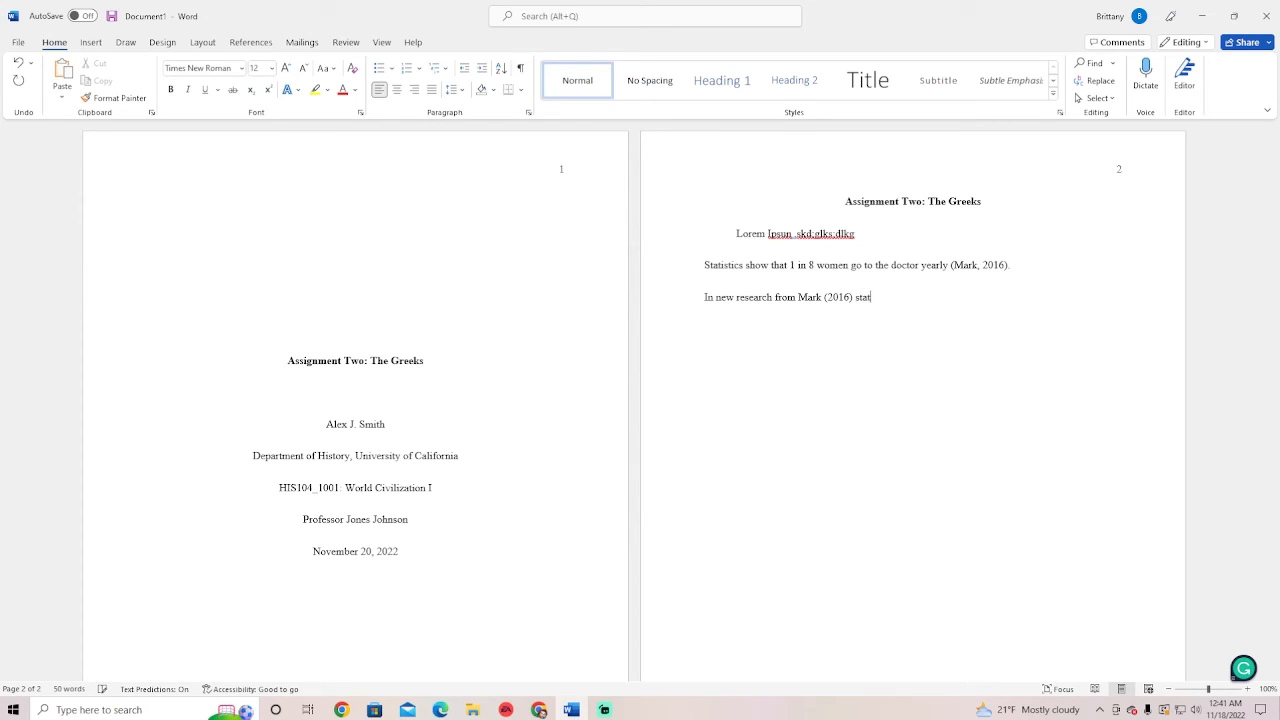
{"action": "type", "text": "istic show that 1...."}
{"action": "key", "text": "BackSpace"}
{"action": "key", "text": "BackSpace"}
{"action": "key", "text": "BackSpace"}
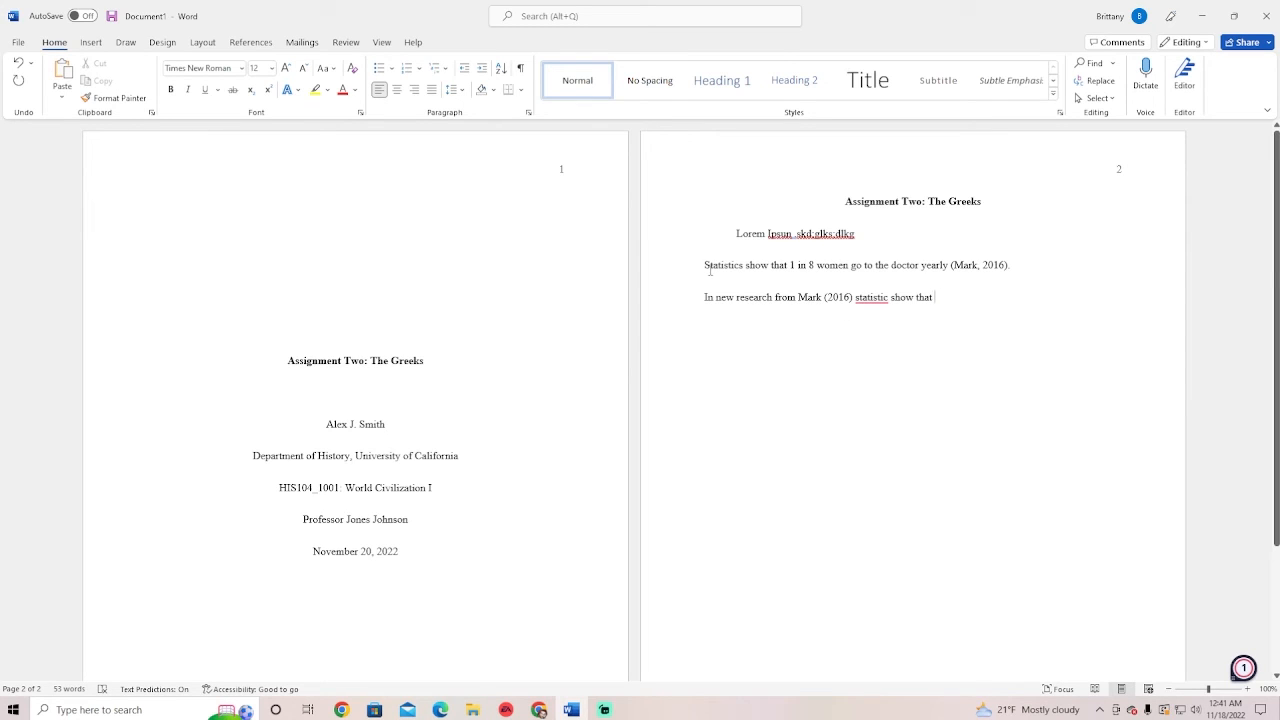
Replace 'statistic show that' with the copied statistics sentence, lowercased, with a comma after (2016)
{"action": "left_click_drag", "start_coordinate": [709, 270], "coordinate": [950, 270]}
{"action": "key", "text": "ctrl+c"}
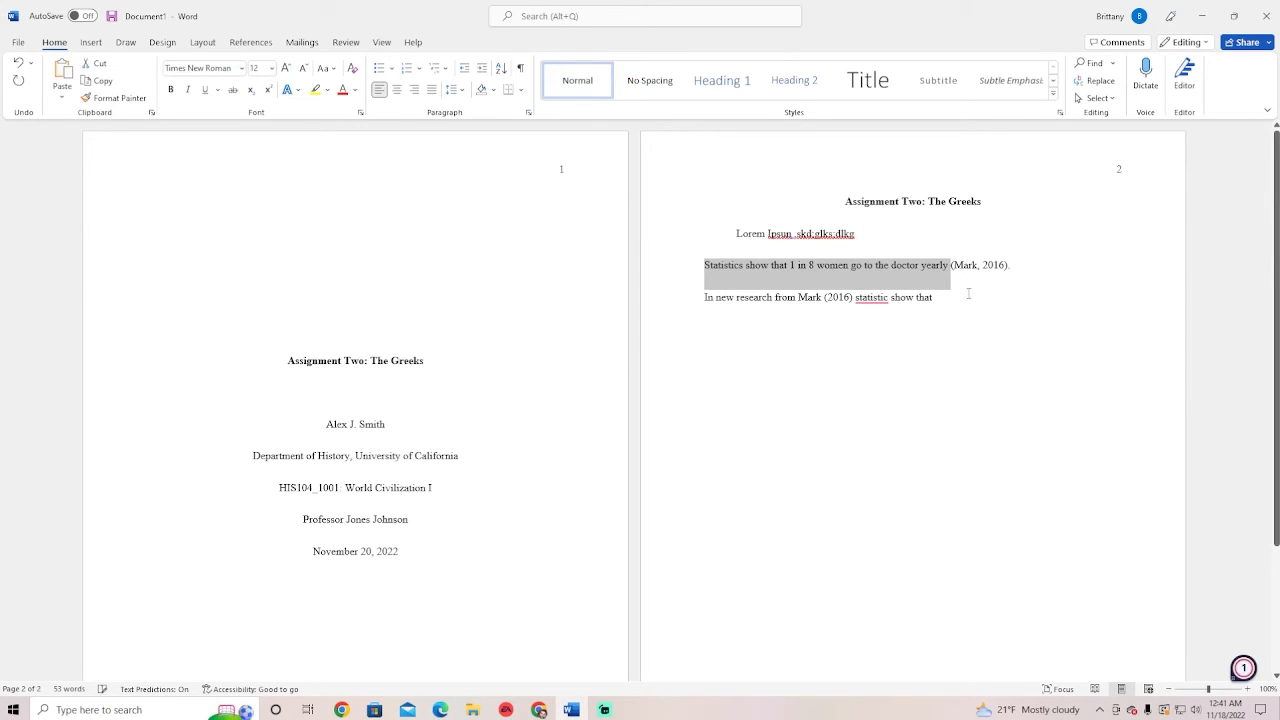
{"action": "left_click_drag", "start_coordinate": [856, 297], "coordinate": [983, 300]}
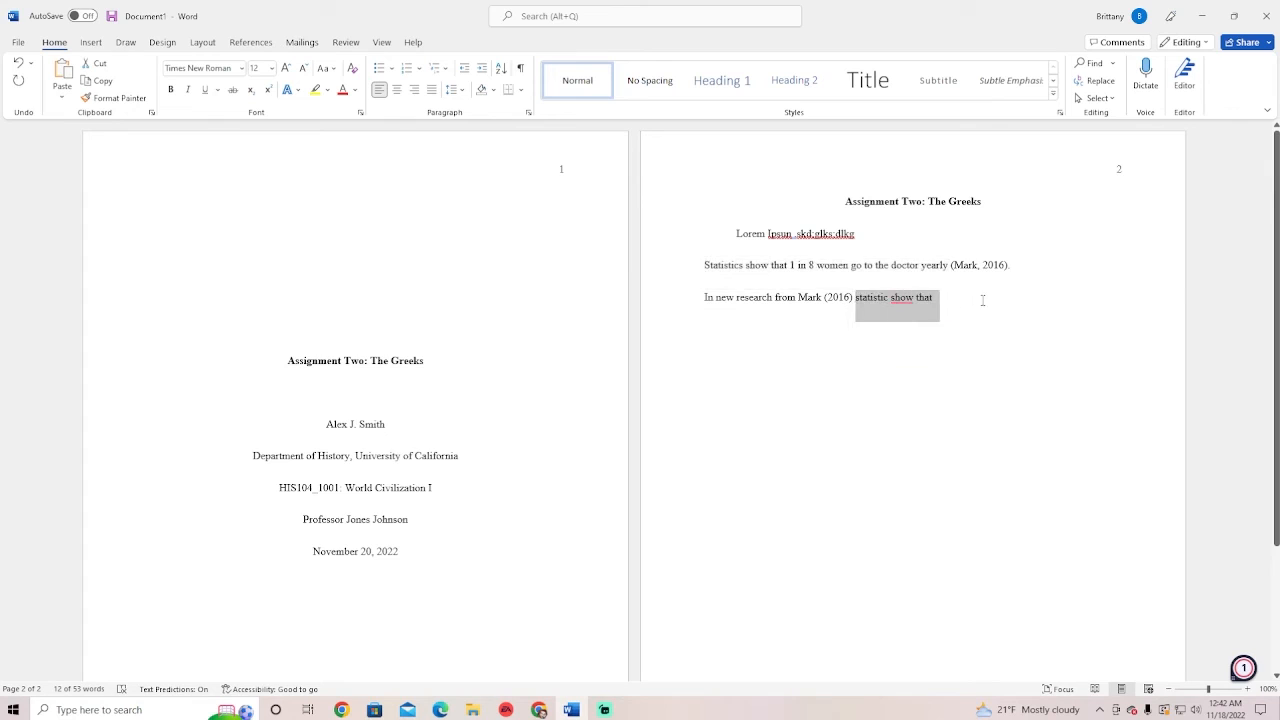
{"action": "key", "text": "ctrl+v"}
{"action": "type", "text": "."}
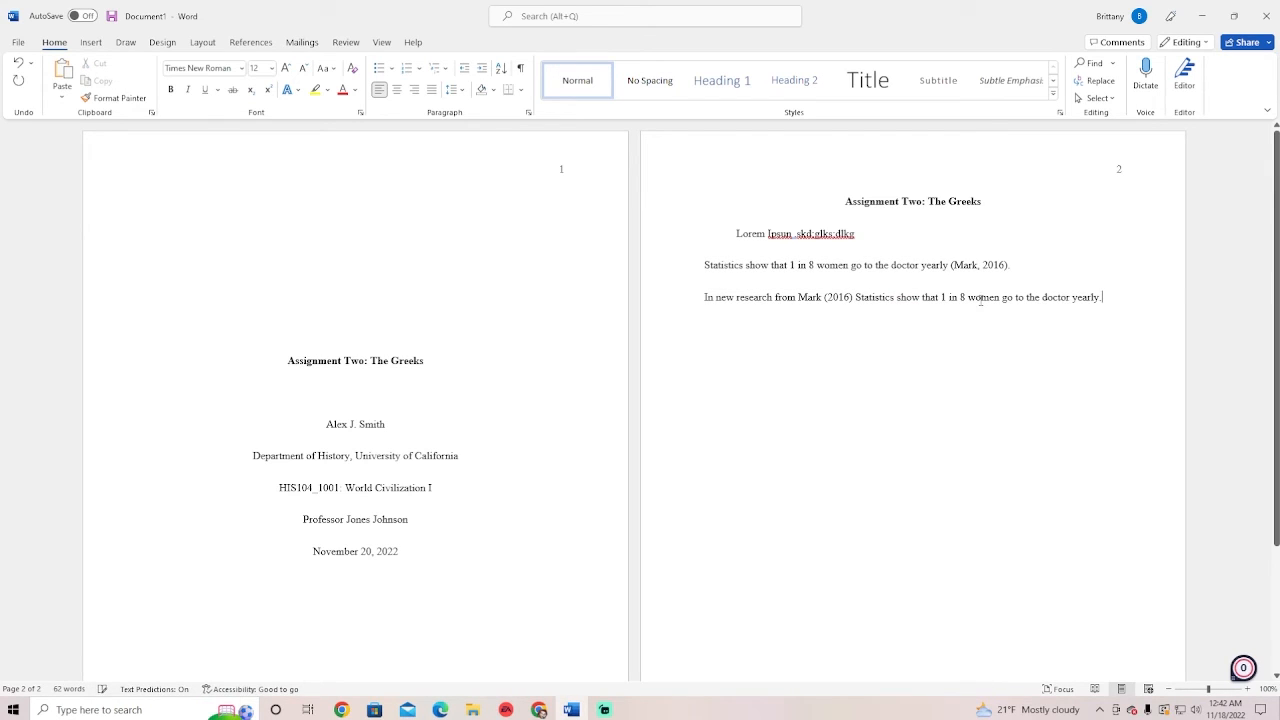
{"action": "left_click", "coordinate": [860, 297]}
{"action": "key", "text": "BackSpace"}
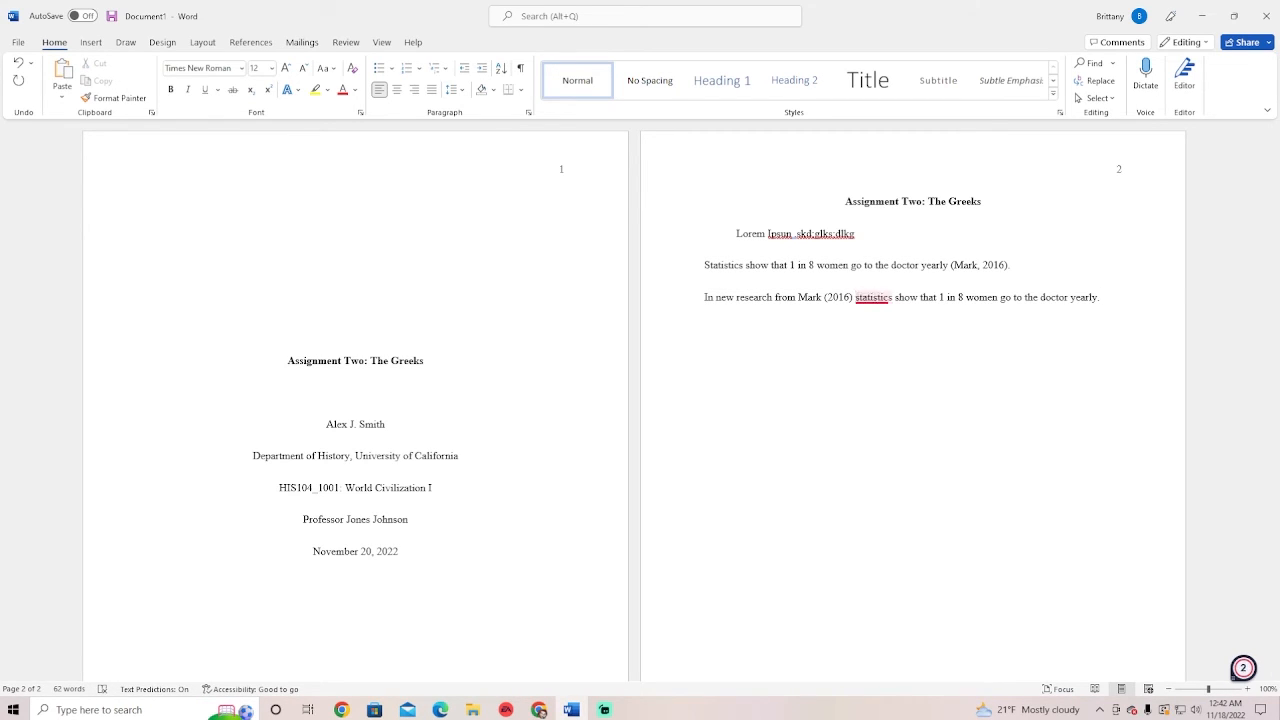
{"action": "type", "text": "s"}
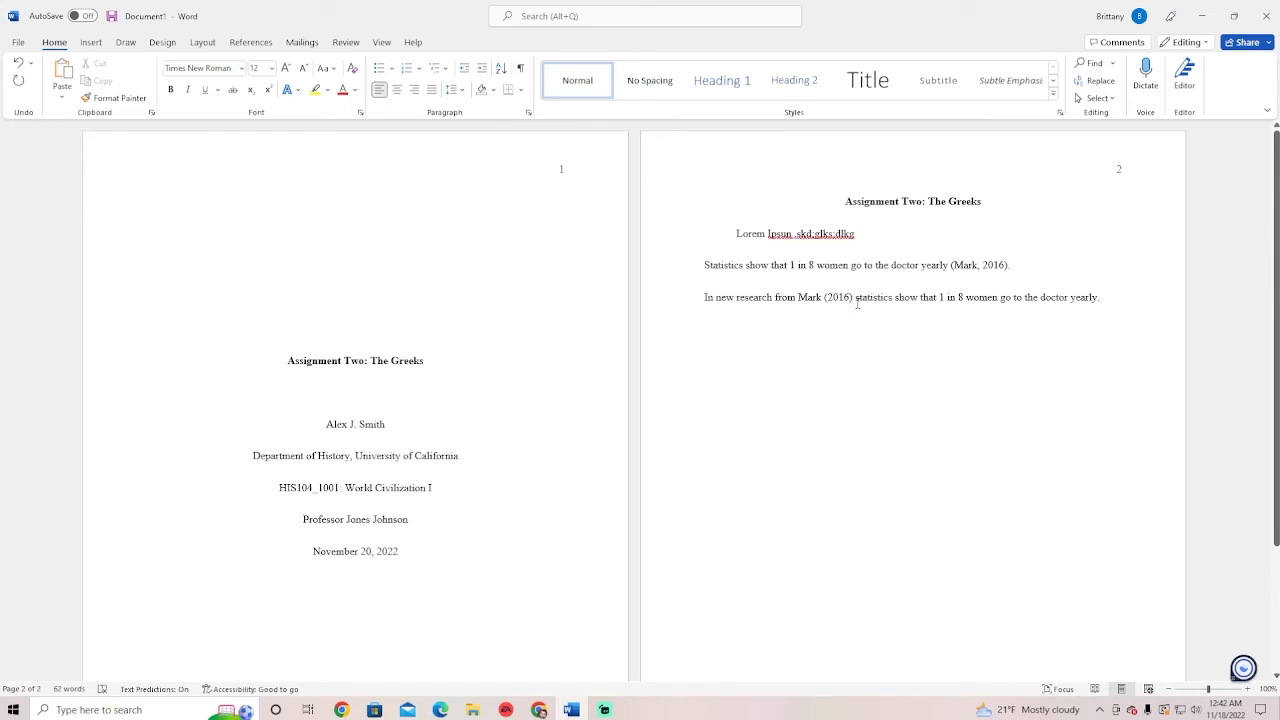
{"action": "type", "text": ","}
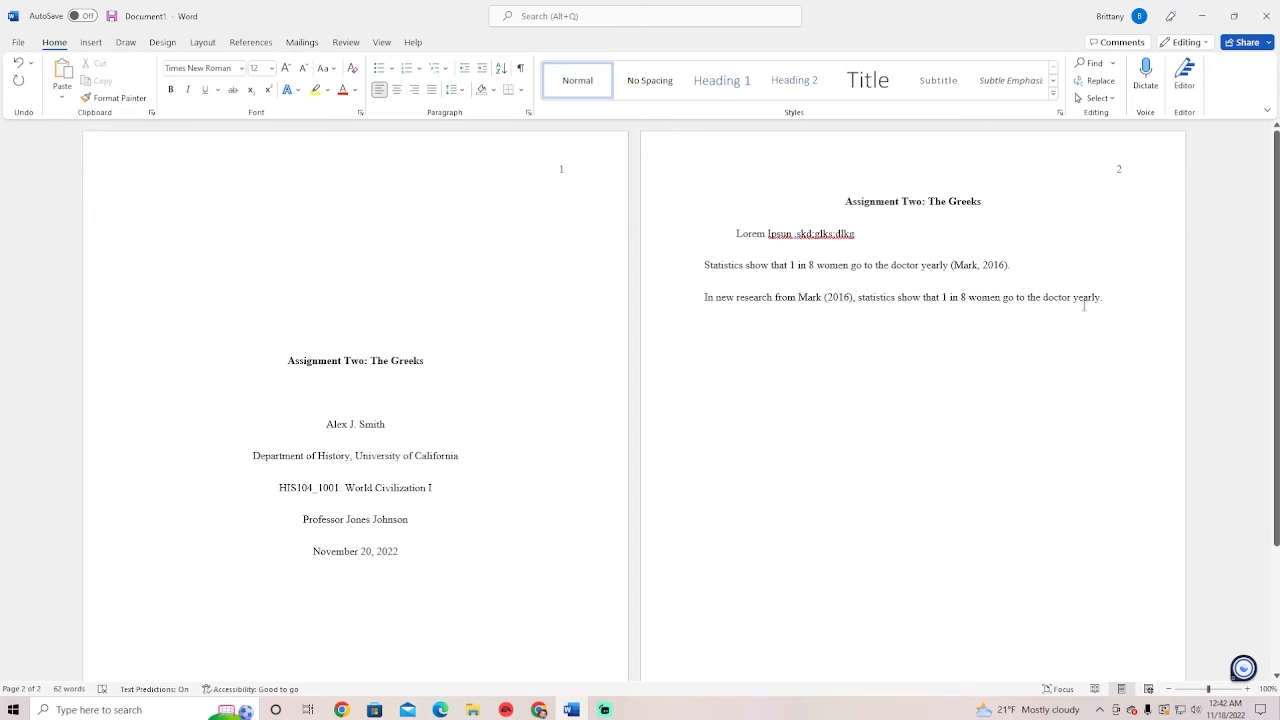
{"action": "key", "text": "BackSpace"}
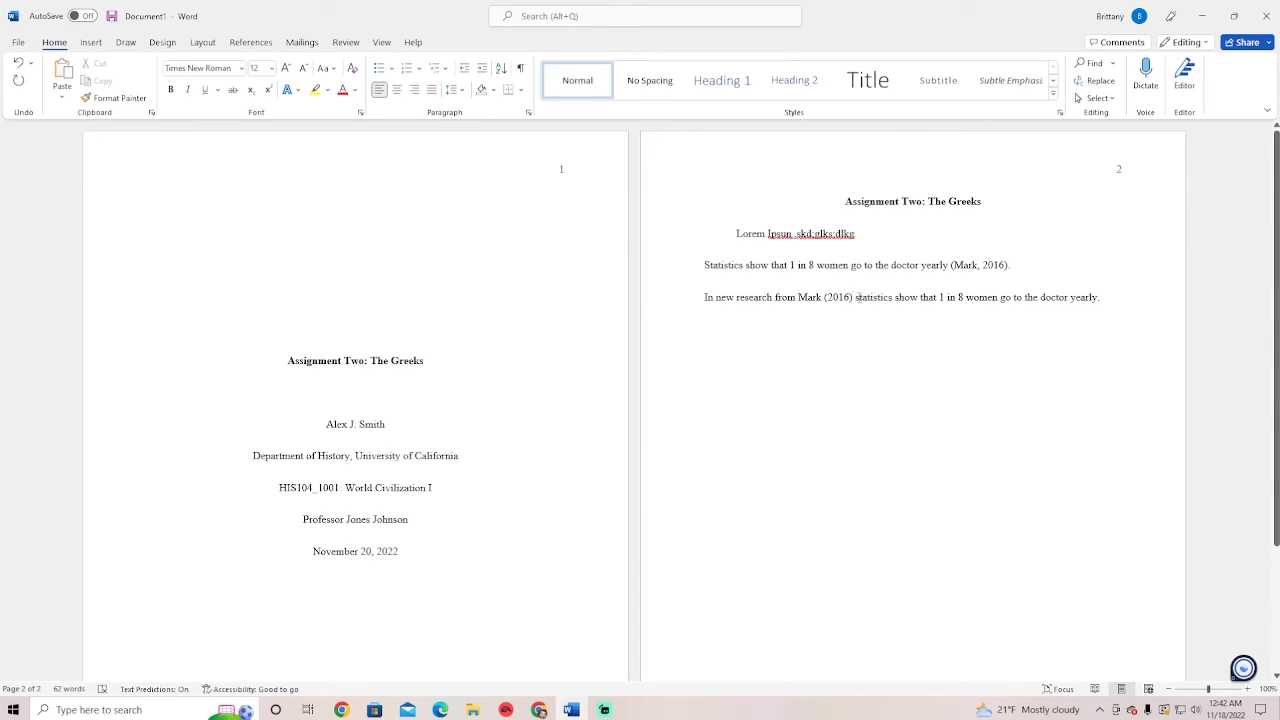
{"action": "type", "text": ","}
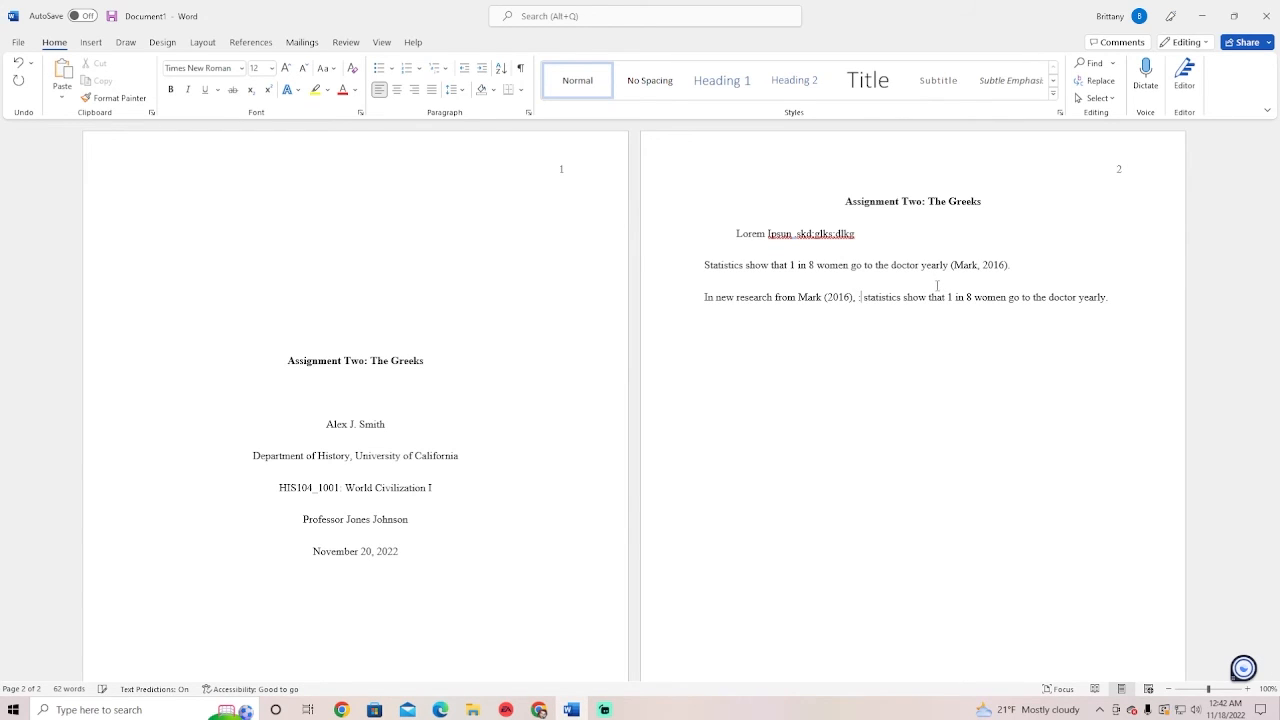
{"action": "key", "text": "BackSpace"}
Replace the paraphrase after Mark (2016), with the quotation "statistics show 25% of women...."
{"action": "left_click_drag", "start_coordinate": [1106, 297], "coordinate": [861, 297]}
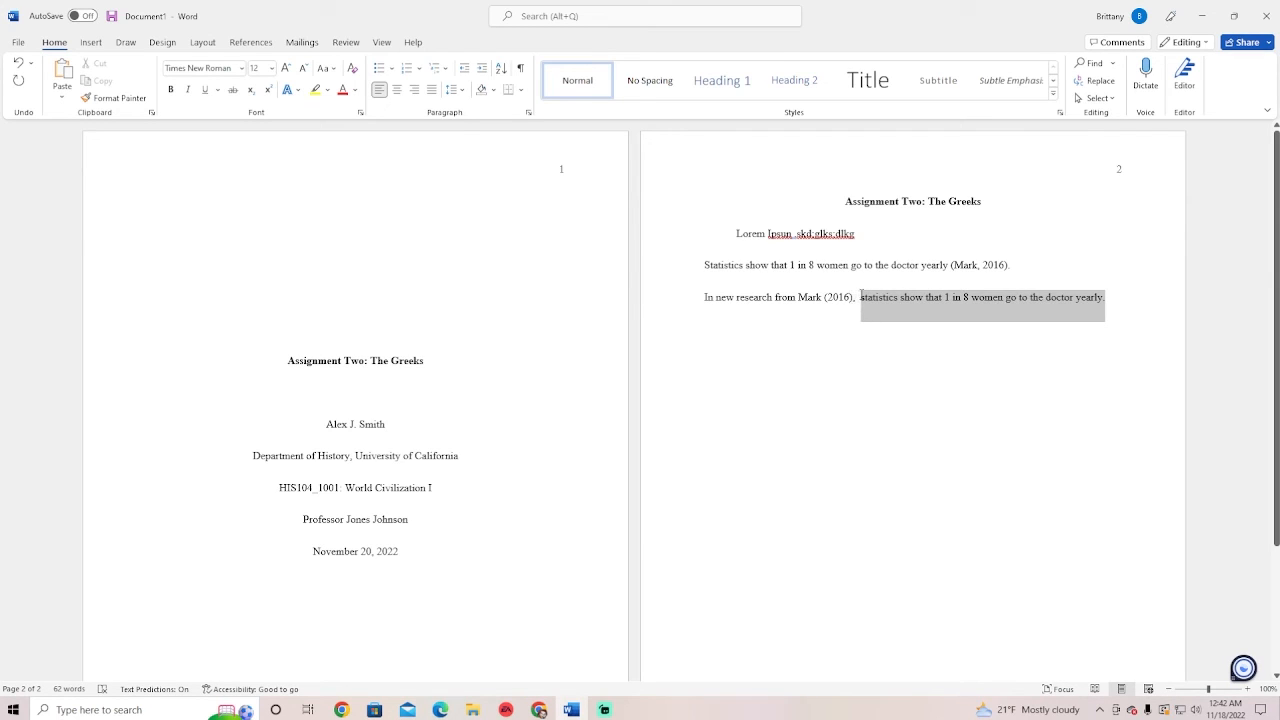
{"action": "key", "text": "BackSpace"}
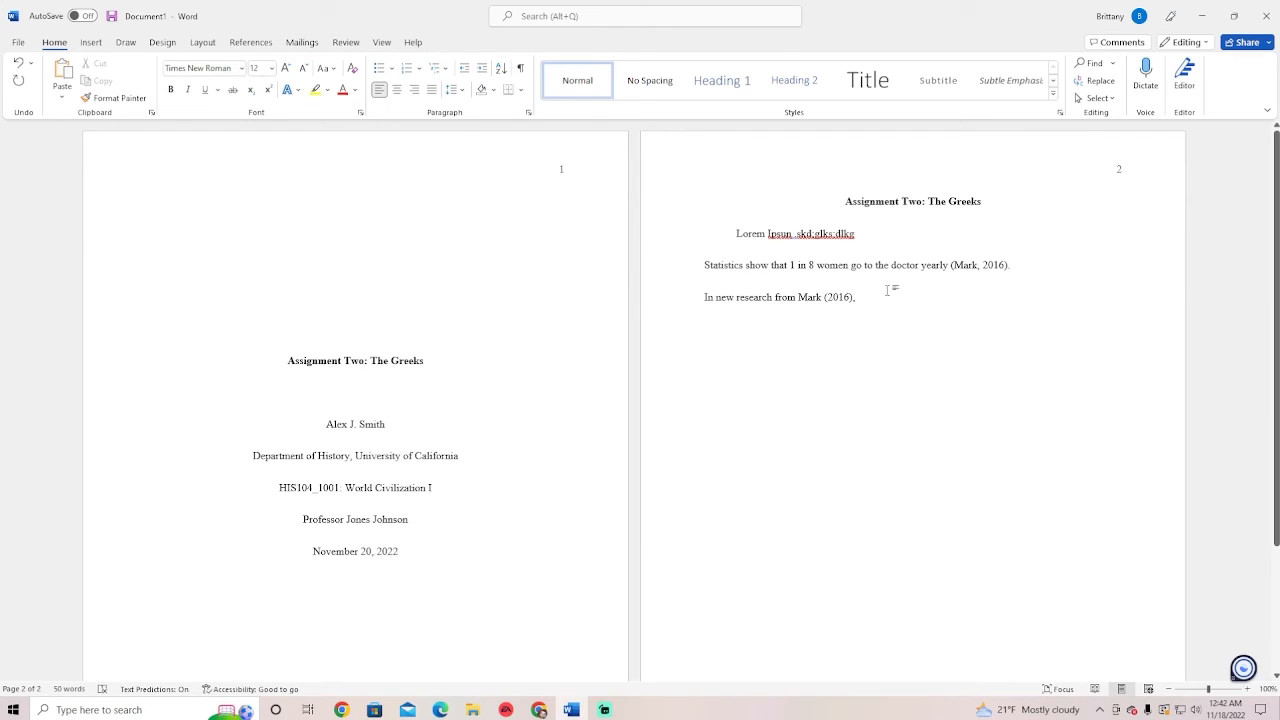
{"action": "left_click_drag", "start_coordinate": [951, 274], "coordinate": [1018, 268]}
{"action": "left_click", "coordinate": [918, 304]}
{"action": "type", "text": "\"s"}
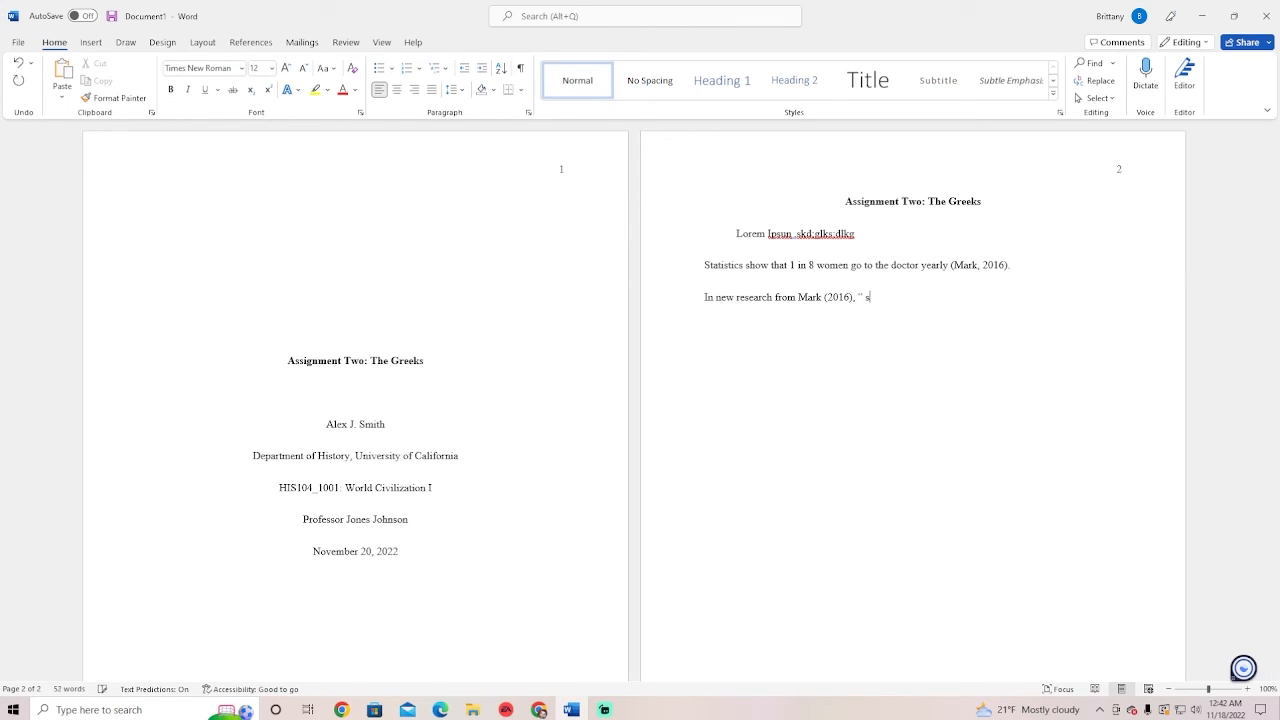
{"action": "key", "text": "BackSpace"}
{"action": "key", "text": "BackSpace"}
{"action": "type", "text": "statistics show 25% of women....”"}
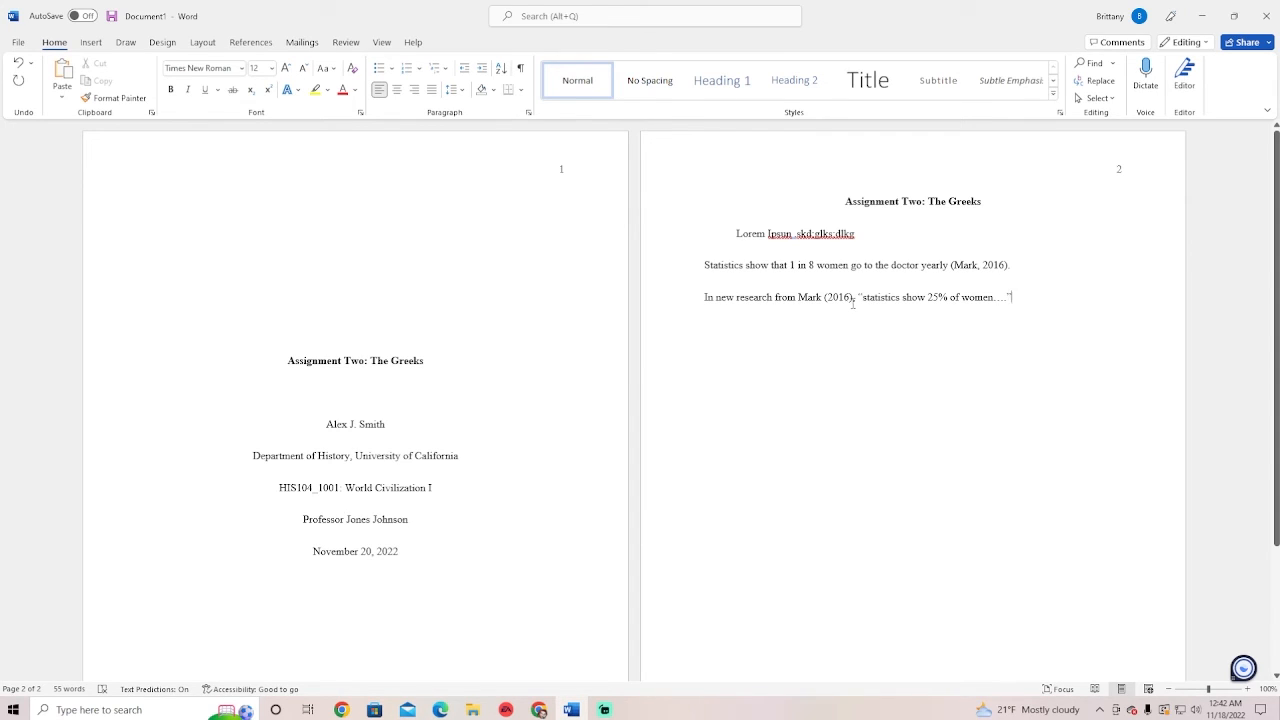
Add, then remove, the italic source title 'in Women's Monthly' and start a new line
{"action": "type", "text": "in"}
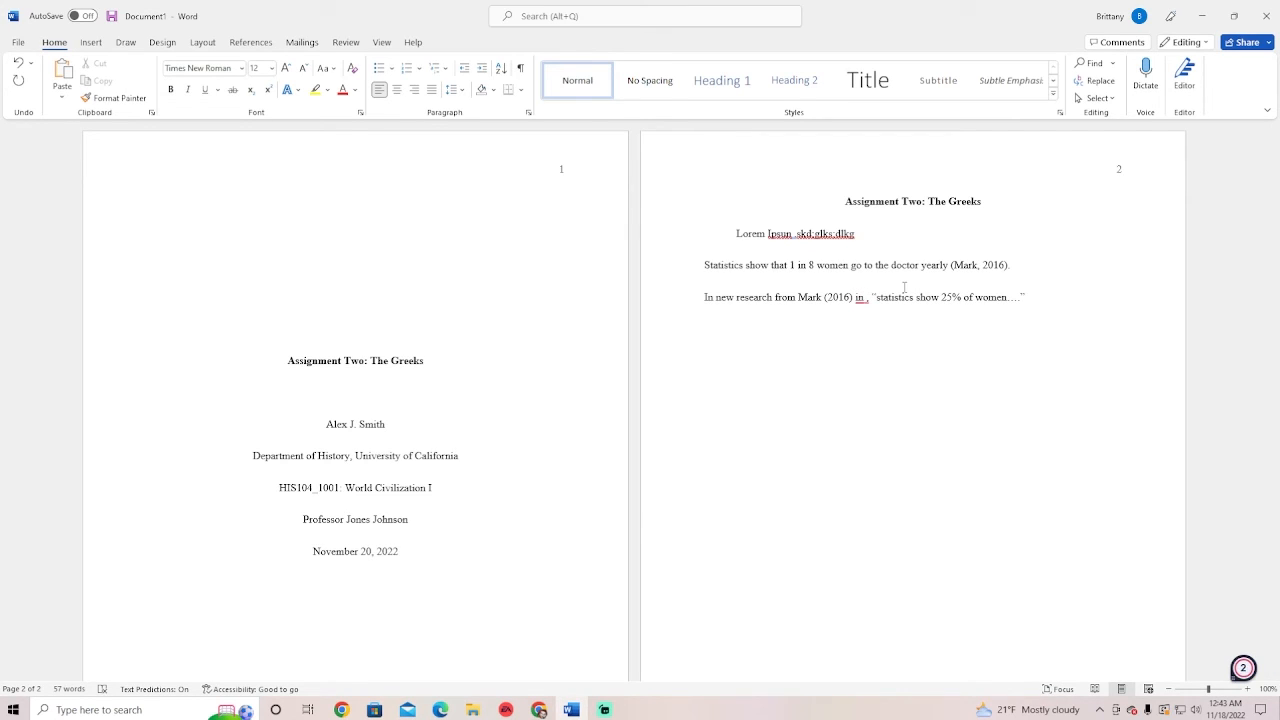
{"action": "key", "text": "ctrl+i"}
{"action": "type", "text": "wome"}
{"action": "key", "text": "BackSpace"}
{"action": "key", "text": "BackSpace"}
{"action": "key", "text": "BackSpace"}
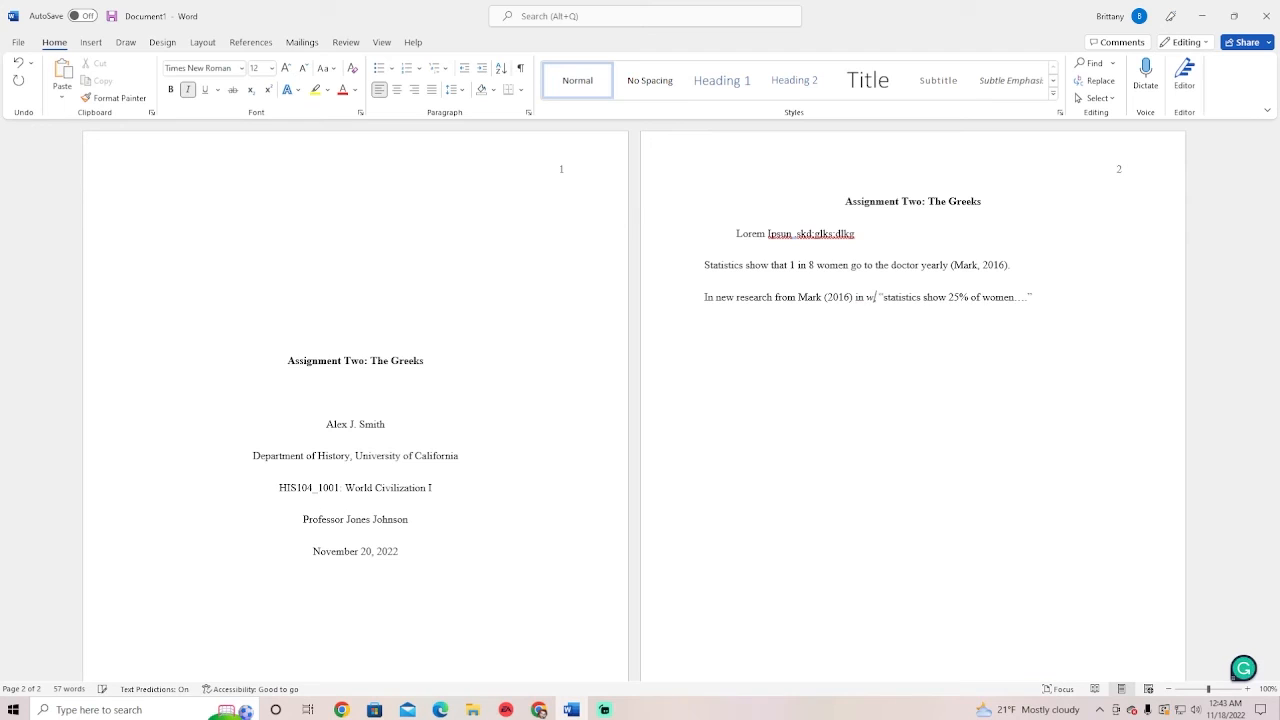
{"action": "key", "text": "BackSpace"}
{"action": "type", "text": "Women's Mon"}
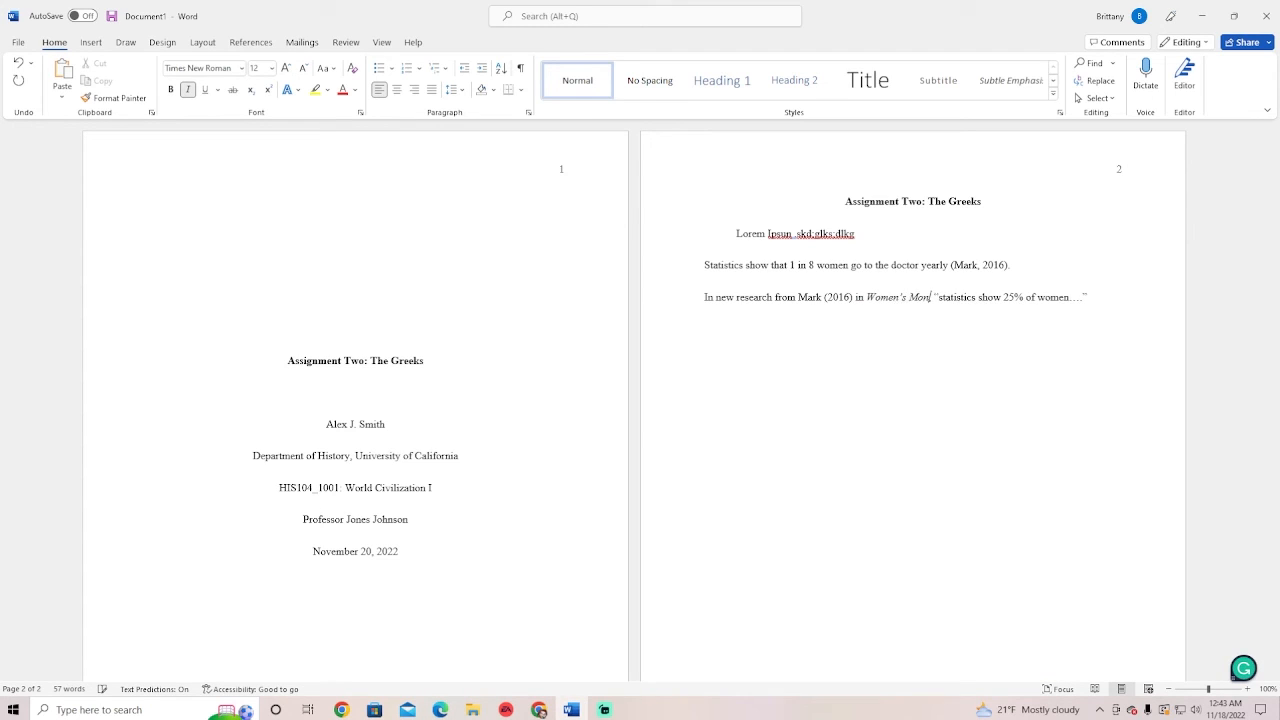
{"action": "type", "text": "thly"}
{"action": "key", "text": "ctrl+i"}
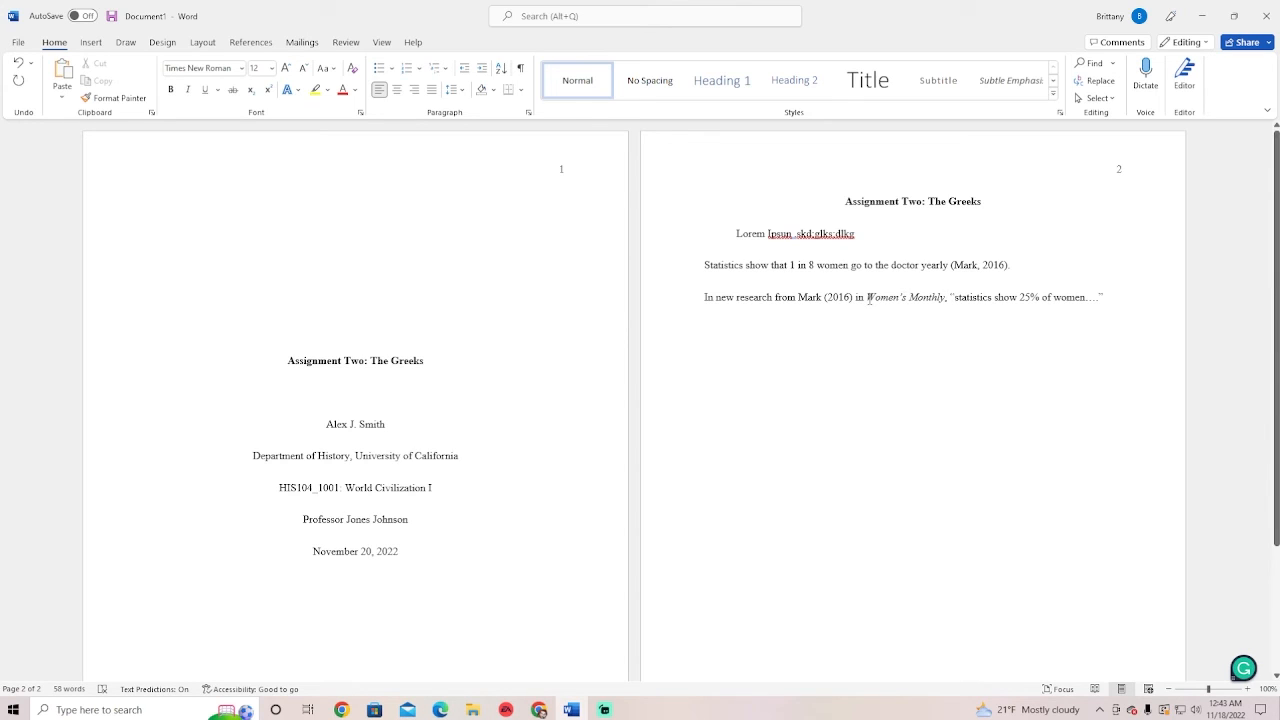
{"action": "left_click_drag", "start_coordinate": [866, 297], "coordinate": [945, 300]}
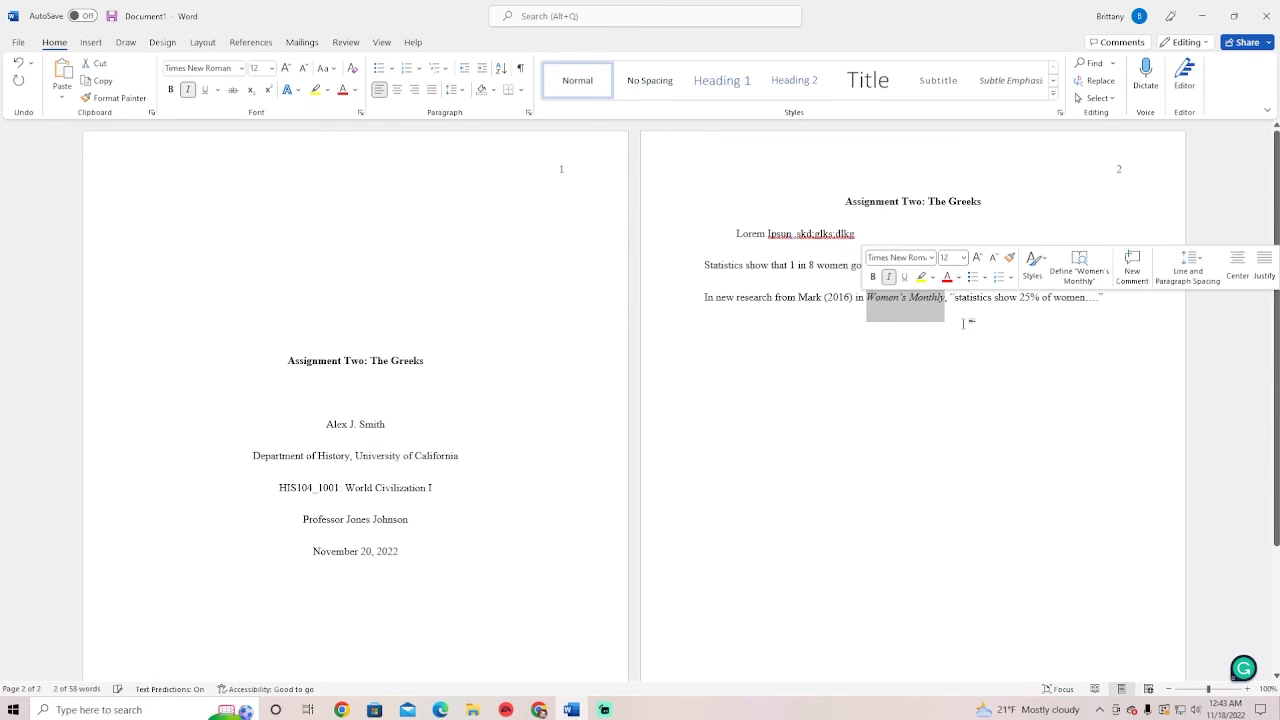
{"action": "key", "text": "BackSpace"}
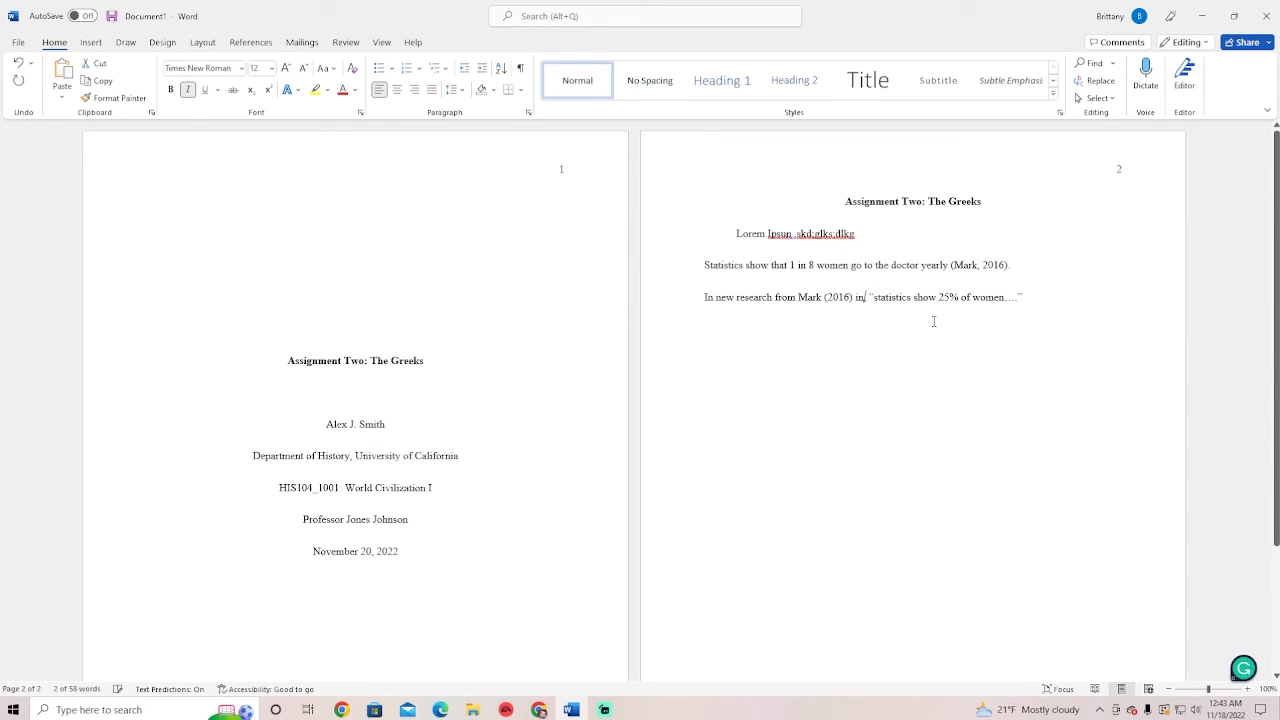
{"action": "key", "text": "BackSpace"}
{"action": "key", "text": "BackSpace"}
{"action": "key", "text": "BackSpace"}
{"action": "key", "text": "BackSpace"}
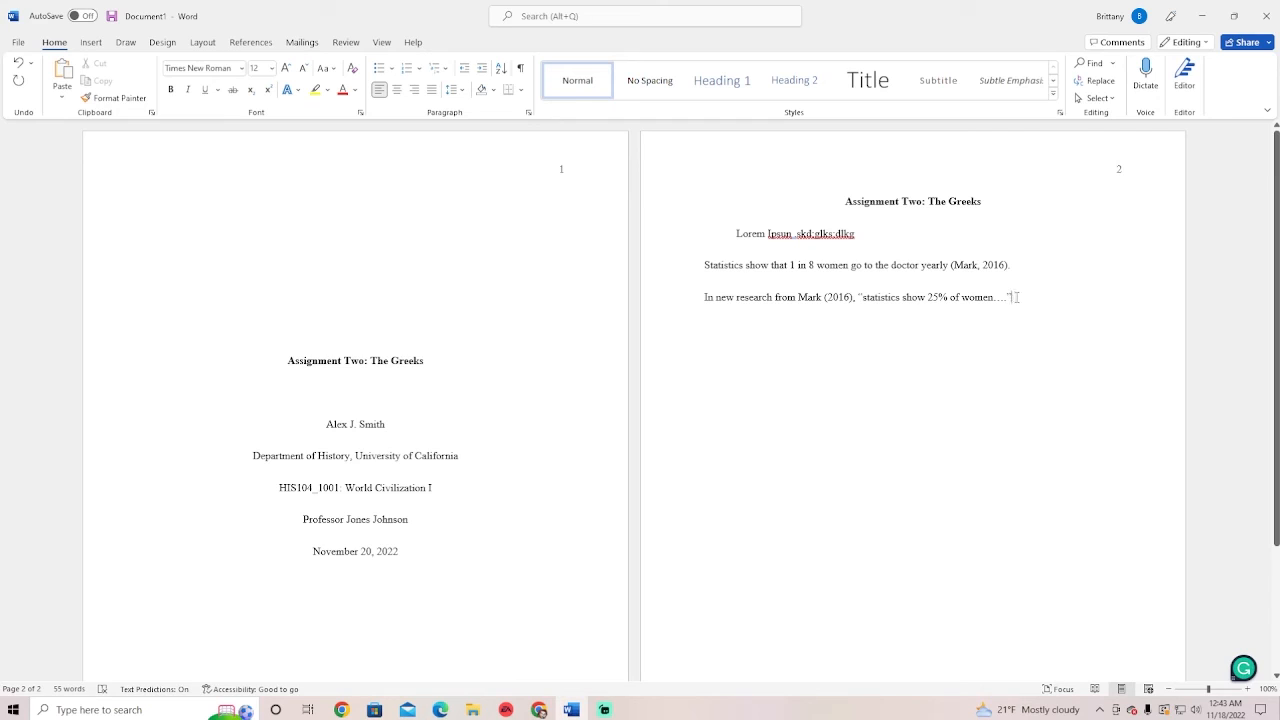
{"action": "key", "text": "Return"}
Insert a new blank page with a centred, bold 'References' heading
{"action": "left_click", "coordinate": [95, 45]}
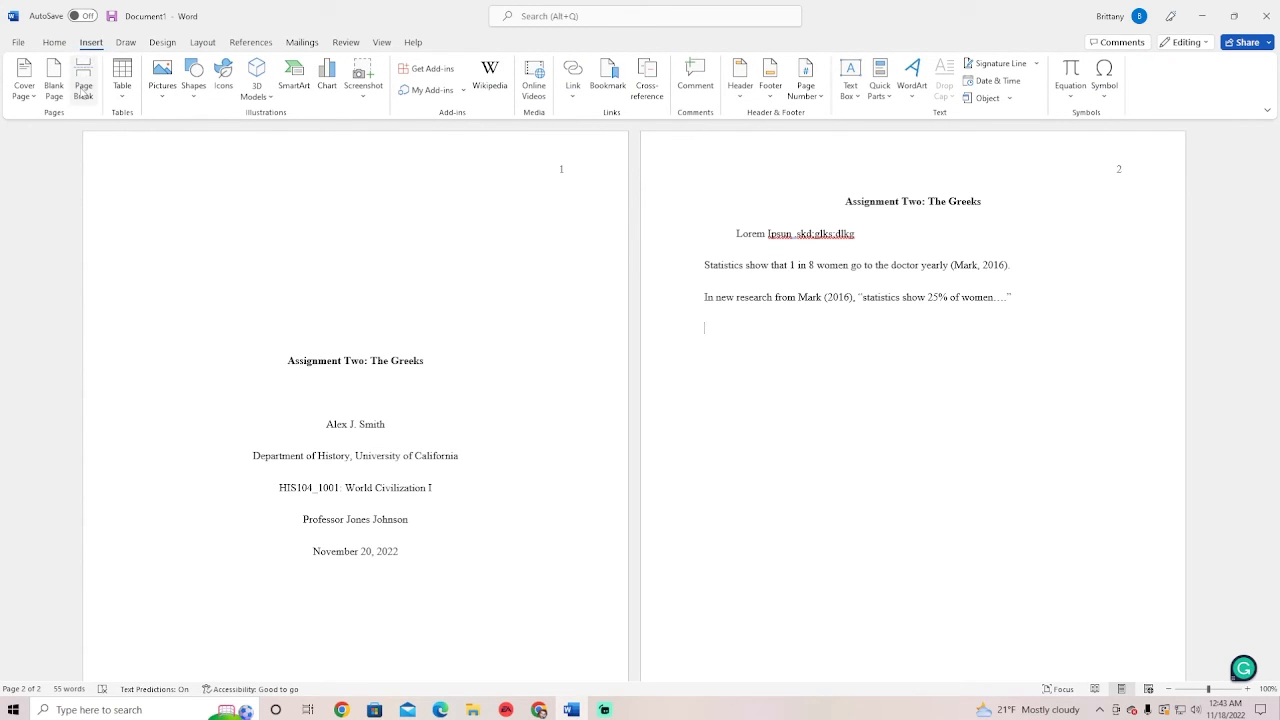
{"action": "left_click", "coordinate": [84, 88]}
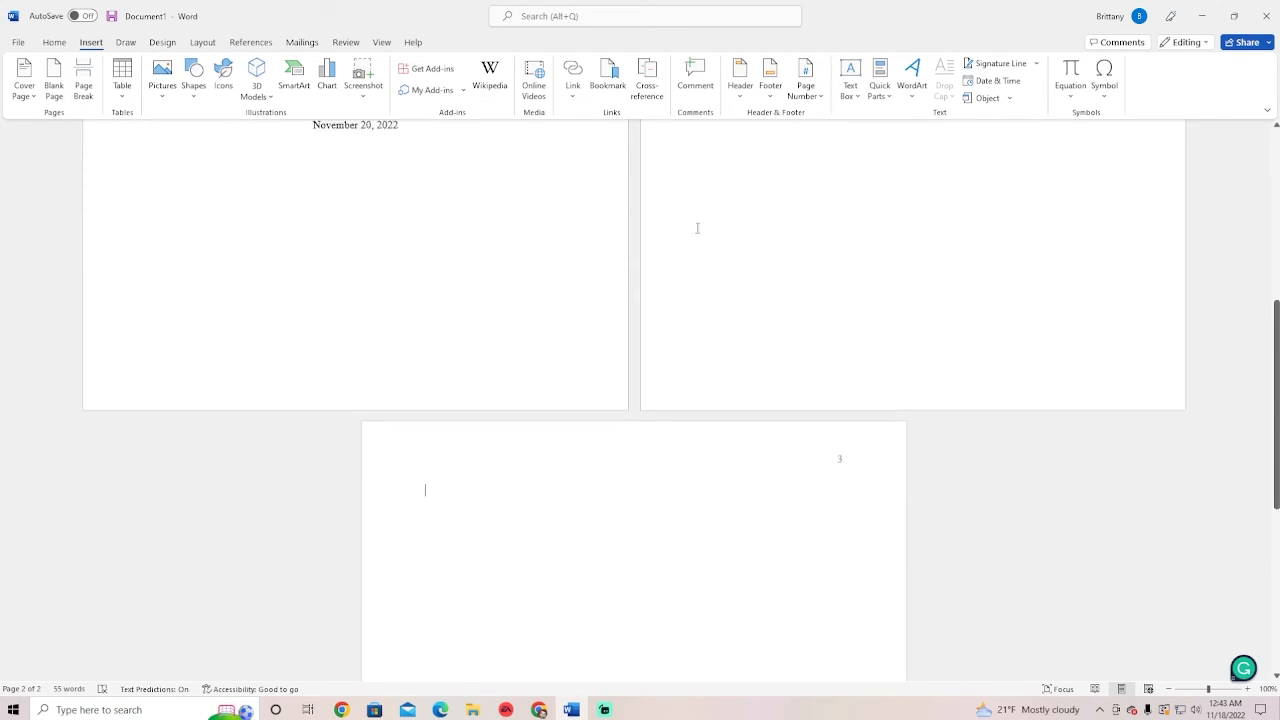
{"action": "left_click", "coordinate": [54, 42]}
{"action": "left_click", "coordinate": [397, 89]}
{"action": "left_click", "coordinate": [171, 92]}
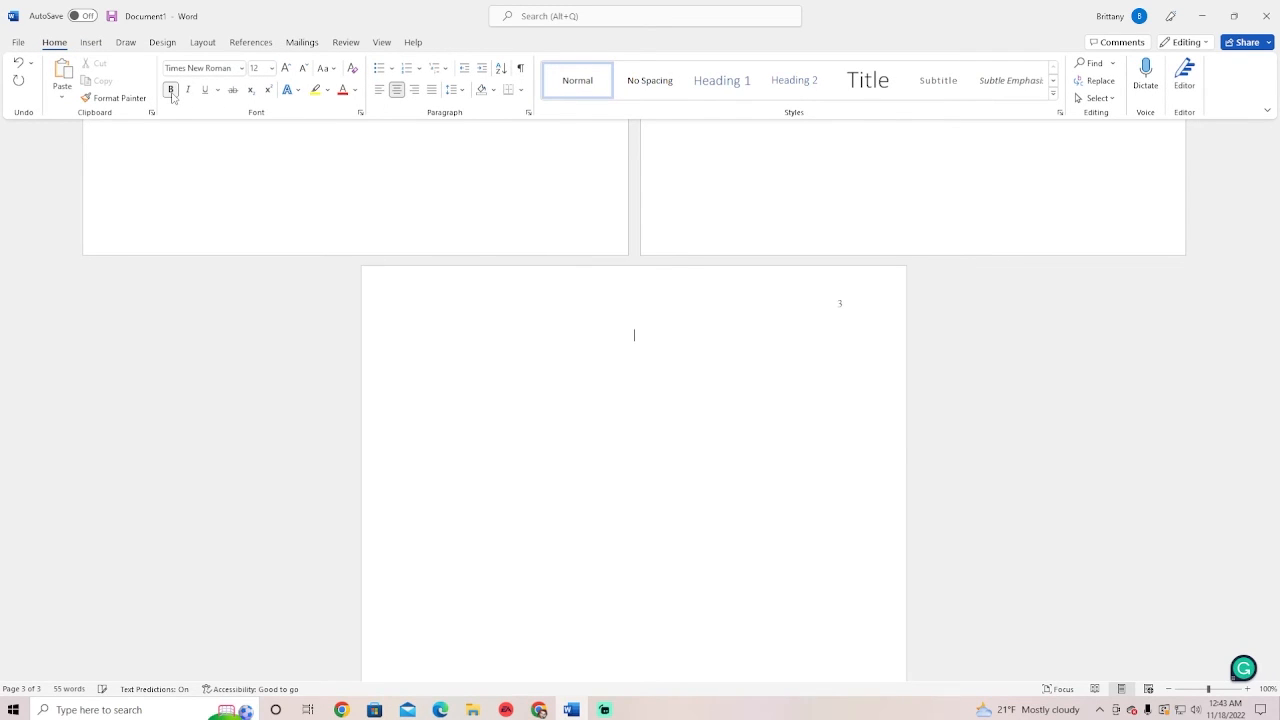
{"action": "type", "text": "References"}
Add a left-aligned empty line below the heading and bring up the Scribbr reference list
{"action": "scroll", "coordinate": [643, 271], "scroll_direction": "up", "scroll_amount": 5}
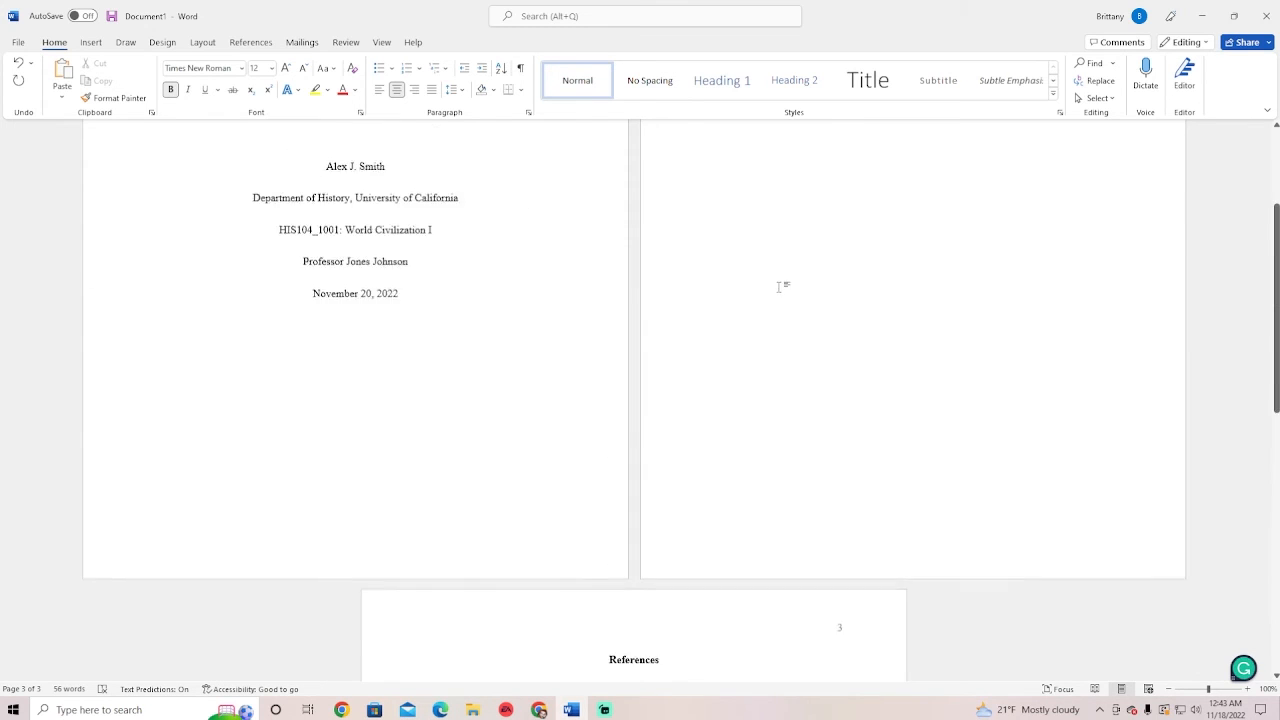
{"action": "scroll", "coordinate": [737, 443], "scroll_direction": "down", "scroll_amount": 5}
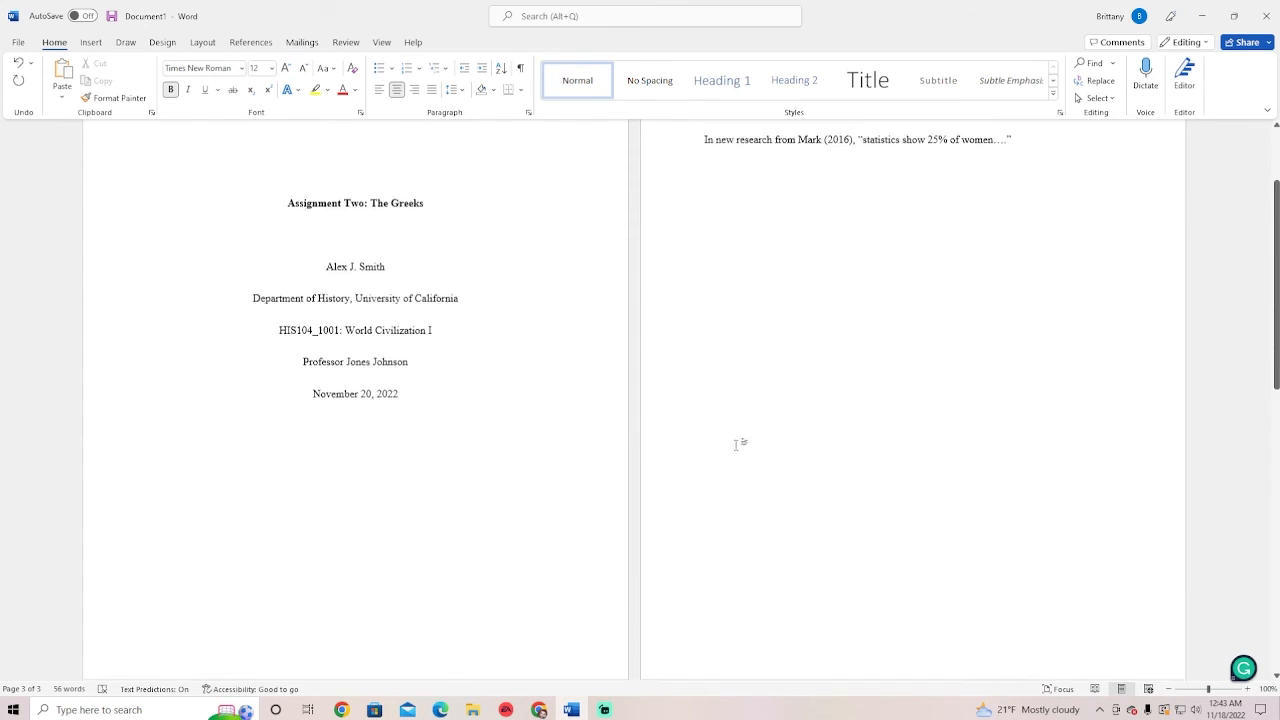
{"action": "scroll", "coordinate": [704, 459], "scroll_direction": "down", "scroll_amount": 2}
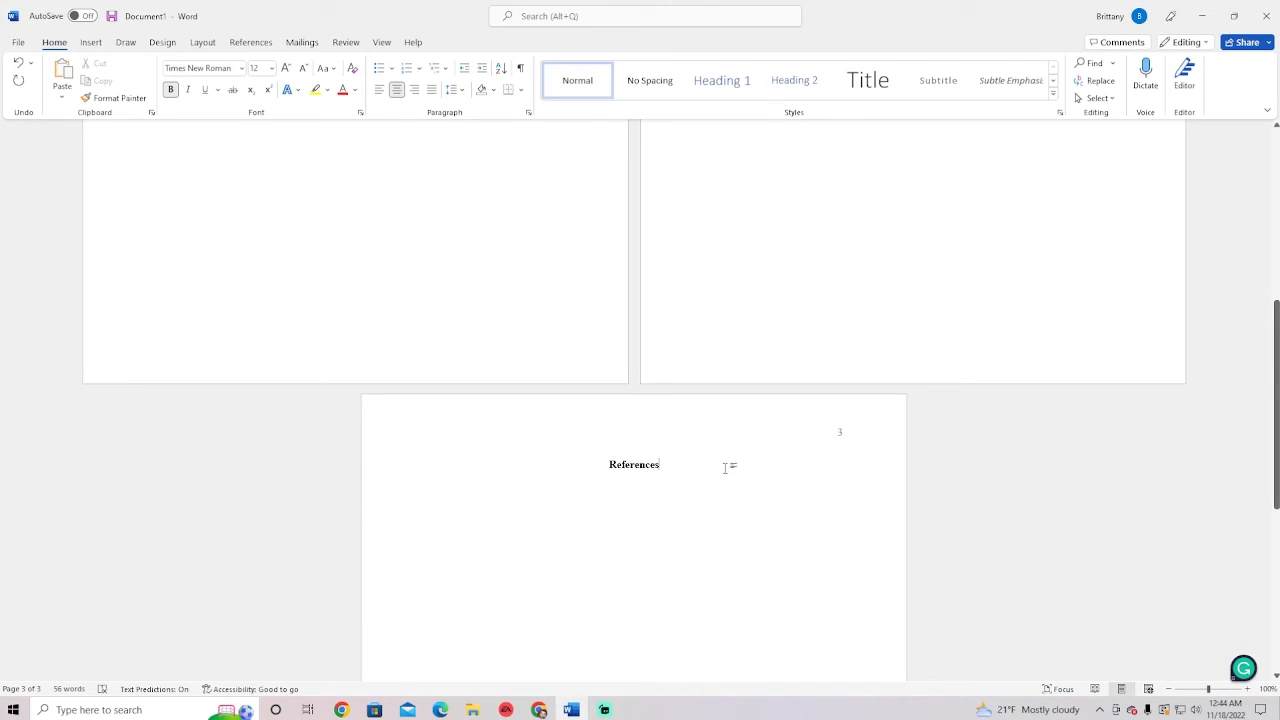
{"action": "key", "text": "Return"}
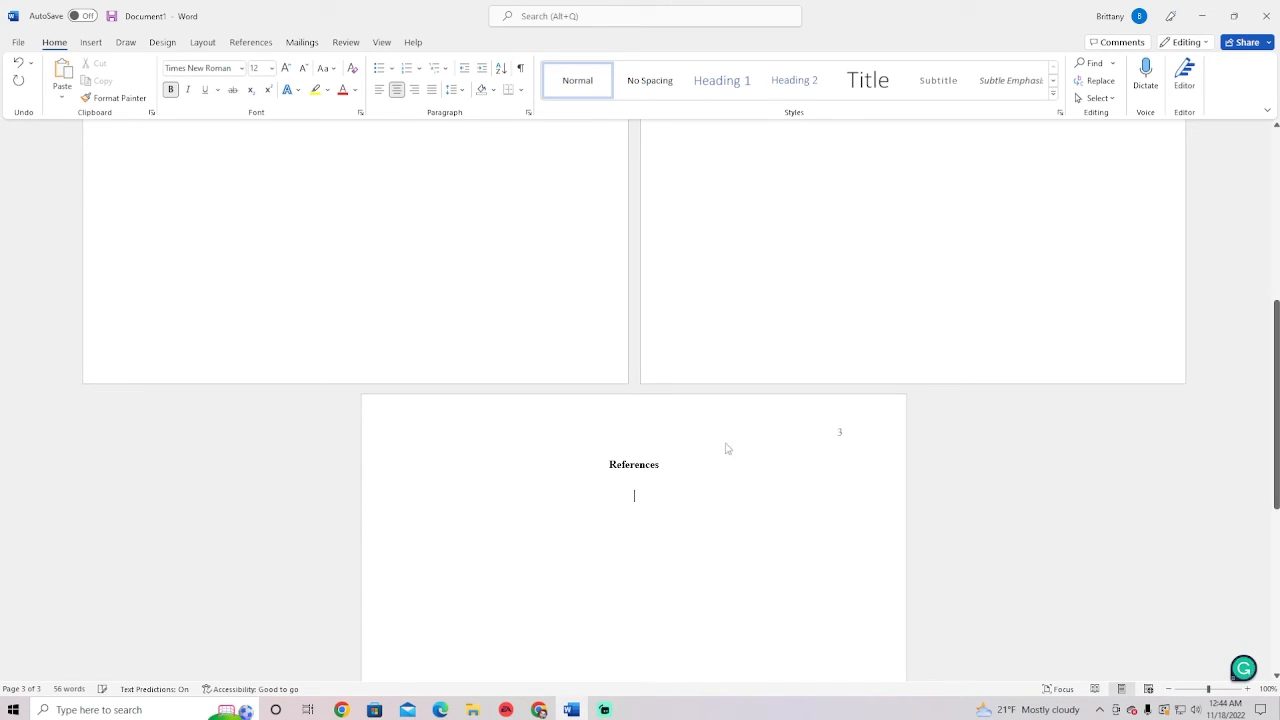
{"action": "left_click", "coordinate": [378, 97]}
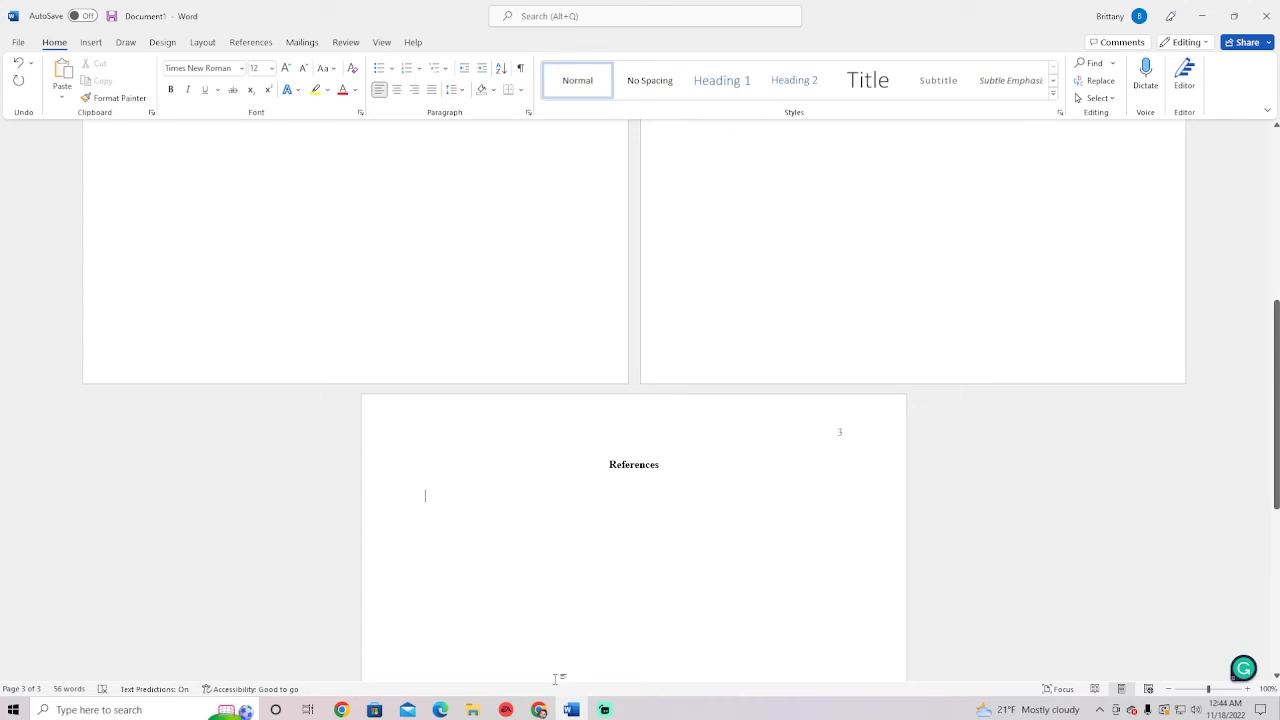
{"action": "left_click", "coordinate": [539, 709]}
{"action": "left_click", "coordinate": [472, 638]}
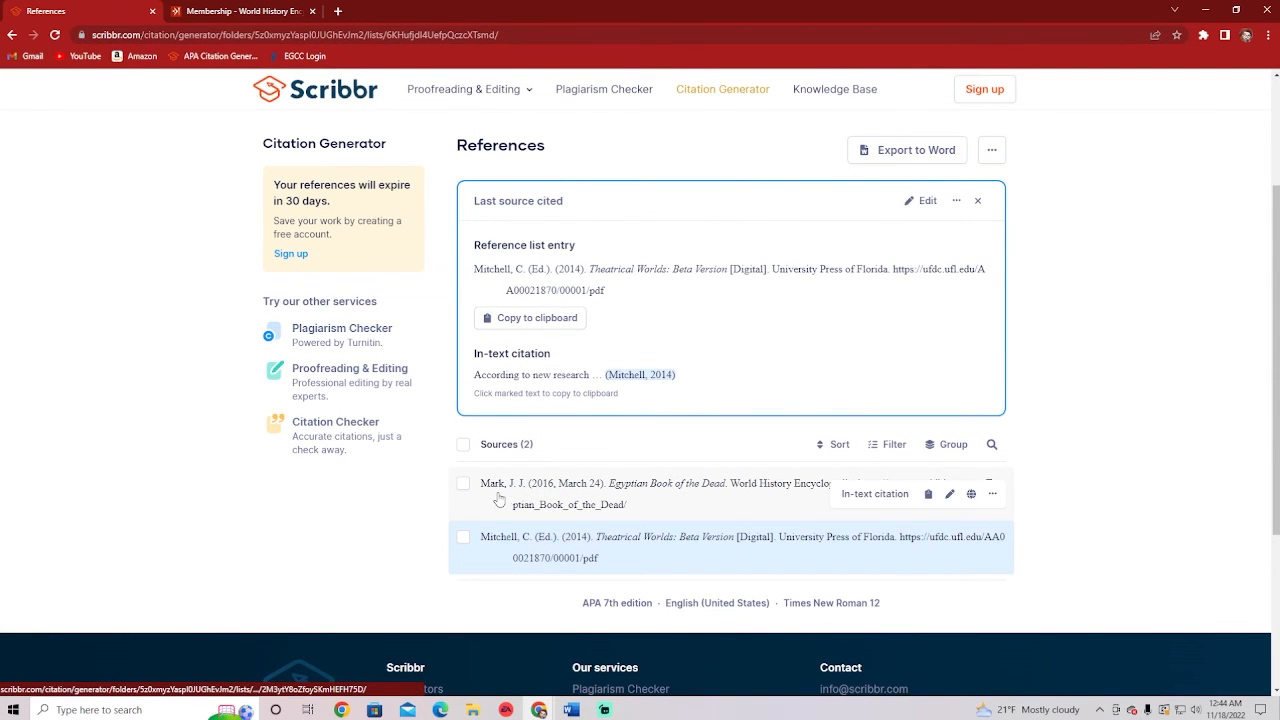
Copy the Mark (2016) and Mitchell (2014) entries from Scribbr and go back to Word
{"action": "scroll", "coordinate": [537, 387], "scroll_direction": "up", "scroll_amount": 2}
{"action": "scroll", "coordinate": [551, 349], "scroll_direction": "down", "scroll_amount": 2}
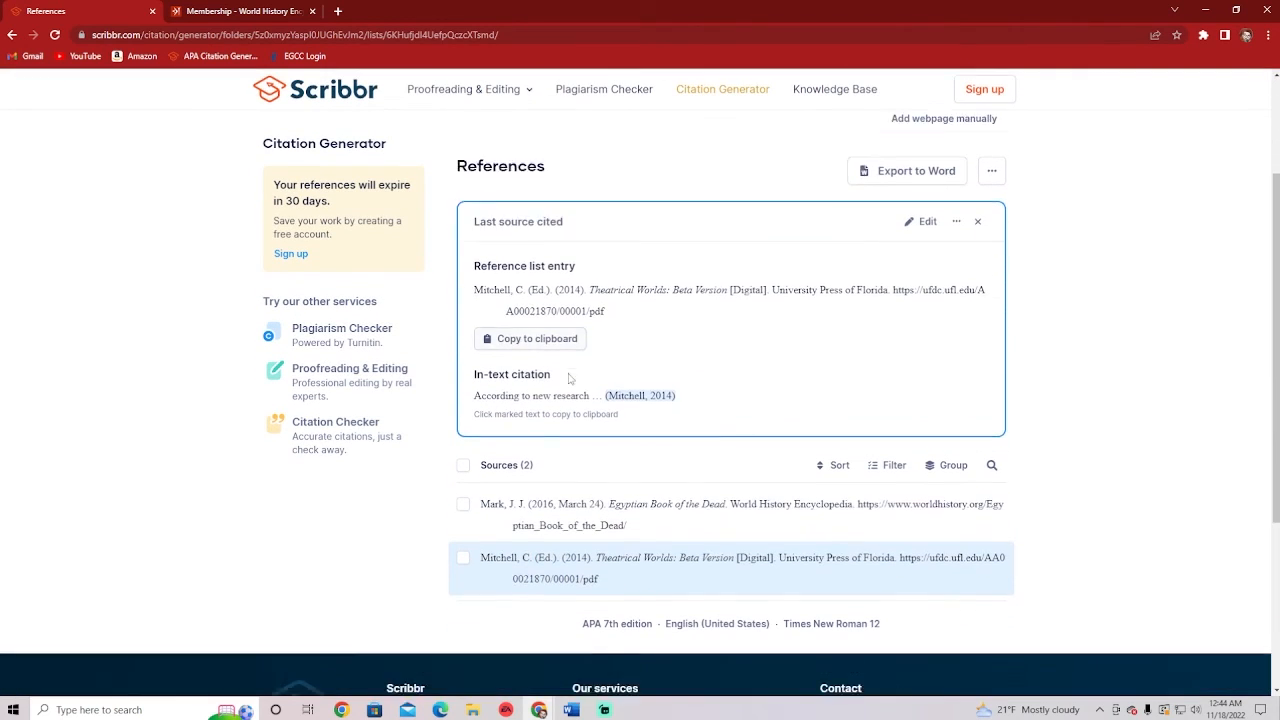
{"action": "left_click", "coordinate": [463, 482]}
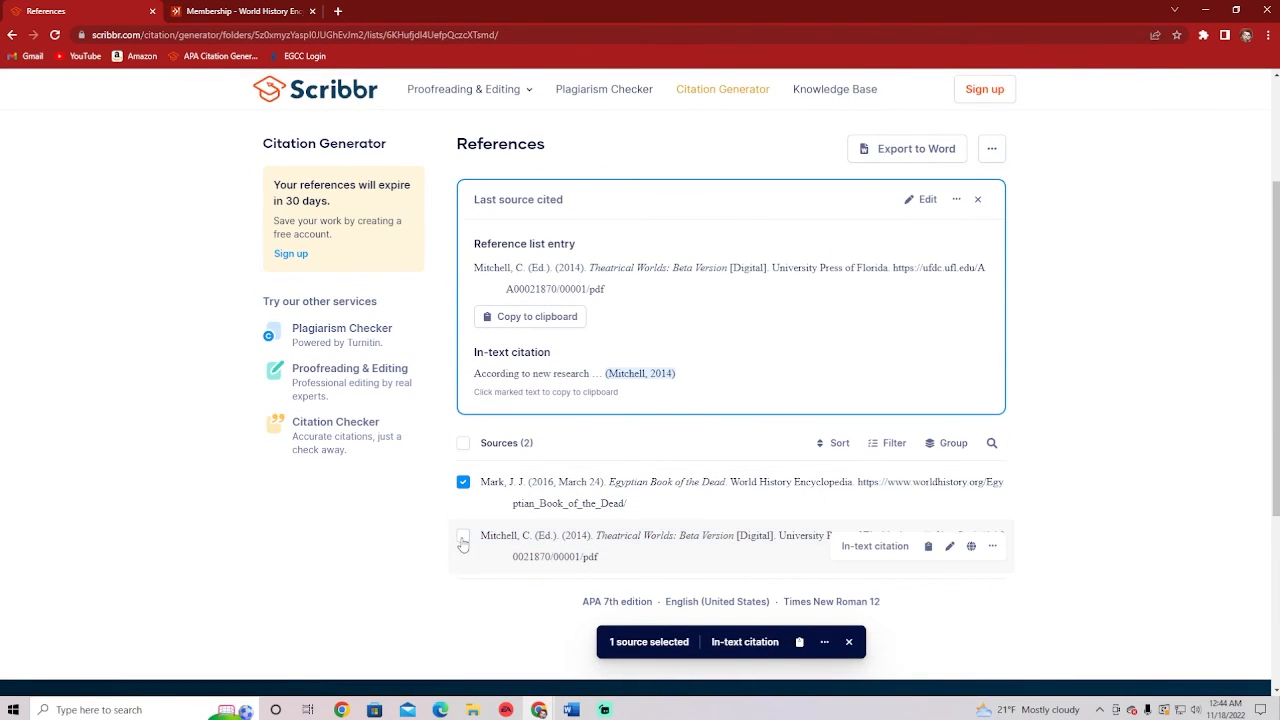
{"action": "left_click", "coordinate": [463, 535]}
{"action": "left_click", "coordinate": [802, 641]}
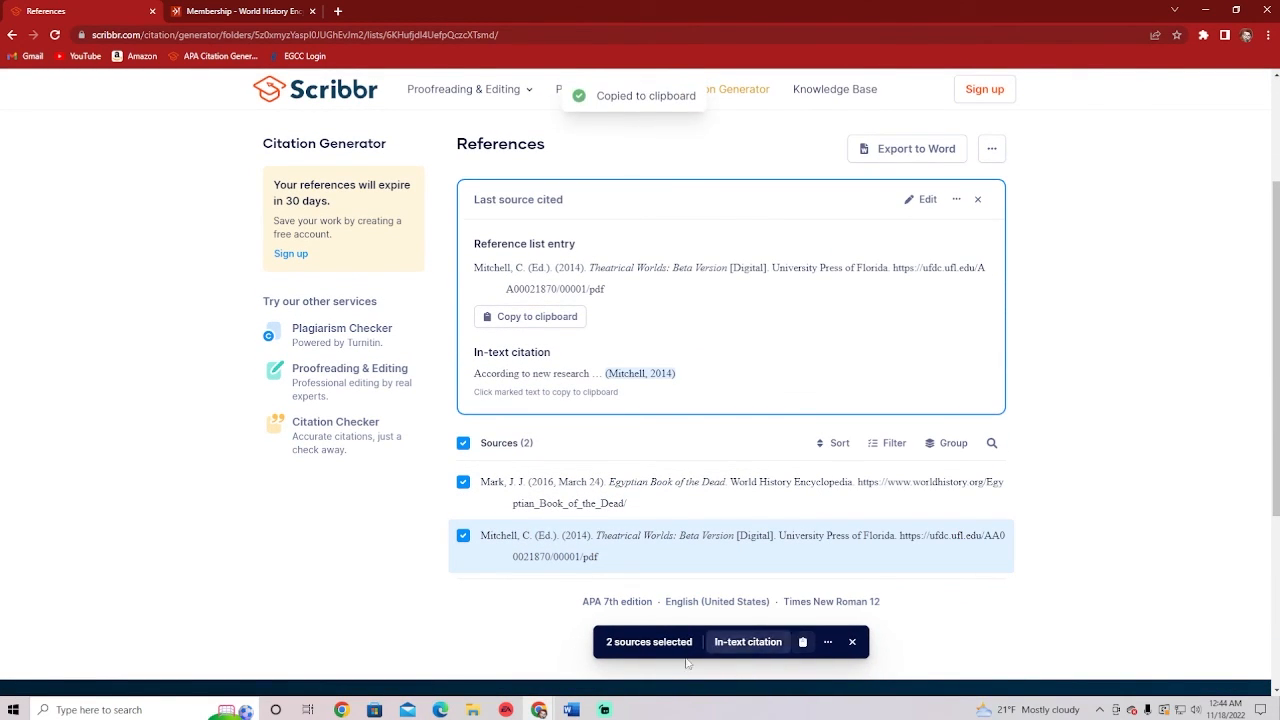
{"action": "left_click", "coordinate": [578, 708]}
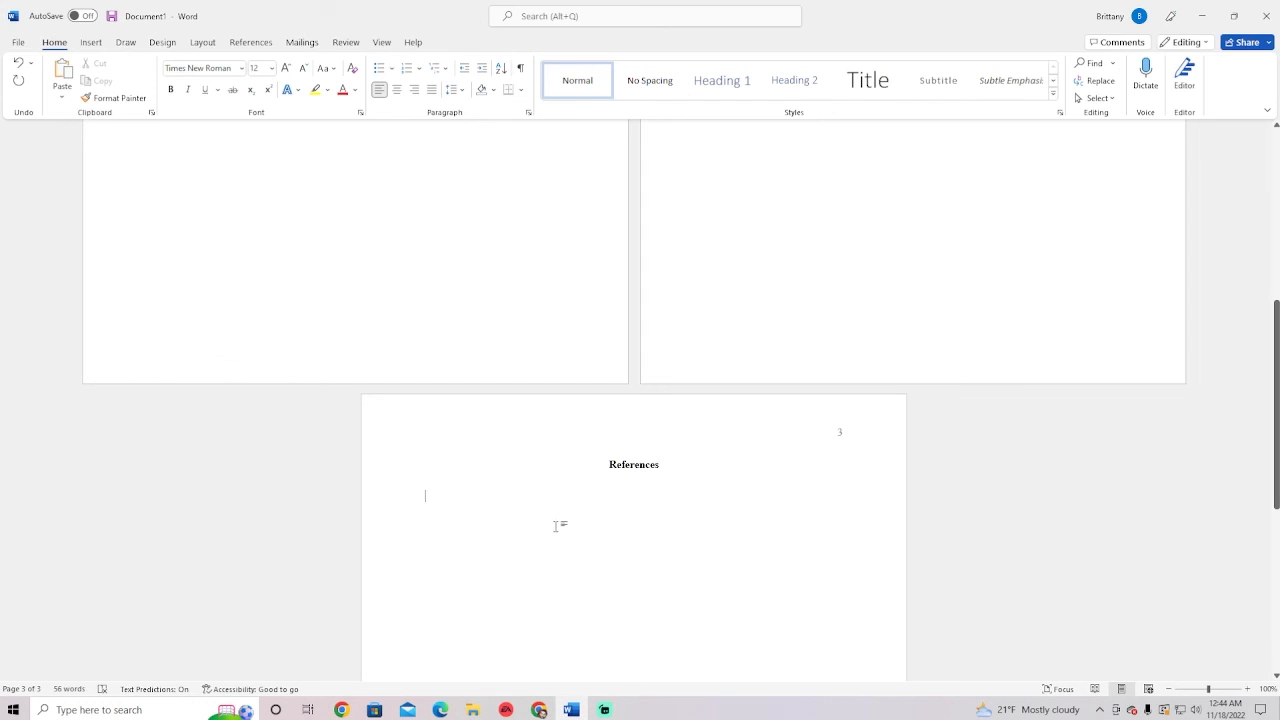
Paste both reference entries under References, delete the trailing empty line, and return to Scribbr
{"action": "key", "text": "ctrl+v"}
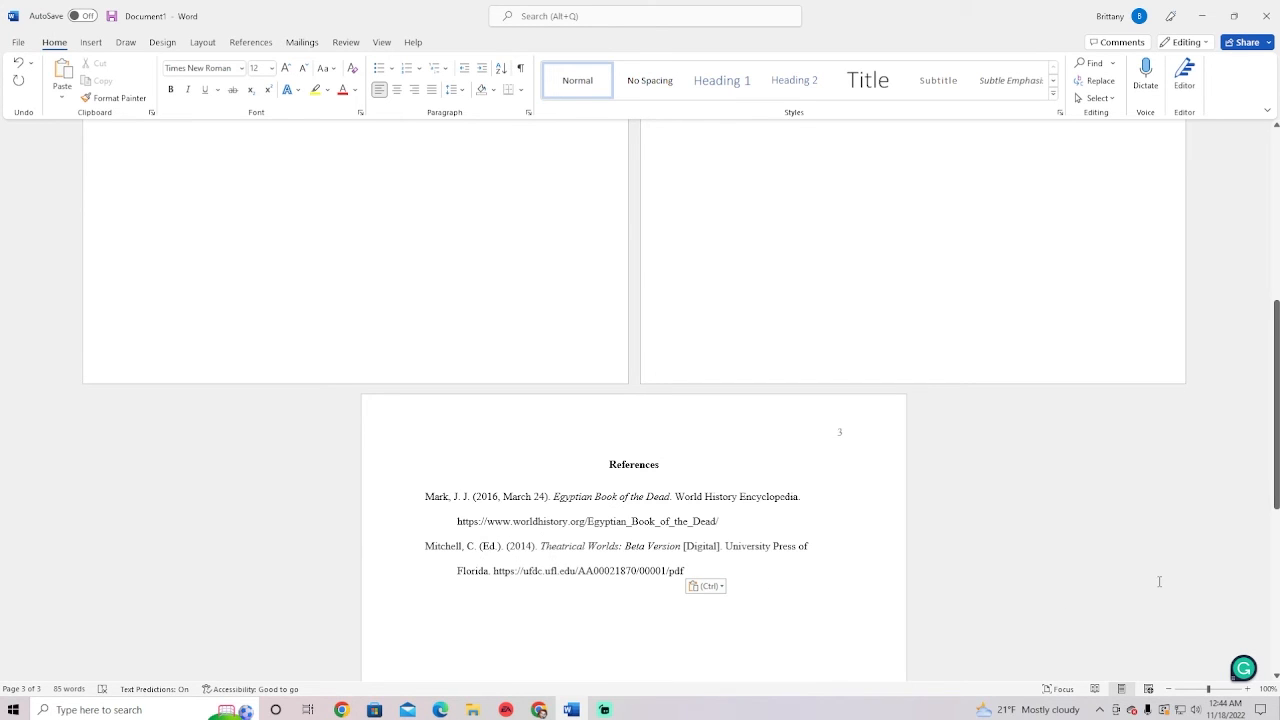
{"action": "key", "text": "BackSpace"}
{"action": "scroll", "coordinate": [1070, 580], "scroll_direction": "up", "scroll_amount": 1}
{"action": "scroll", "coordinate": [1070, 580], "scroll_direction": "up", "scroll_amount": 6}
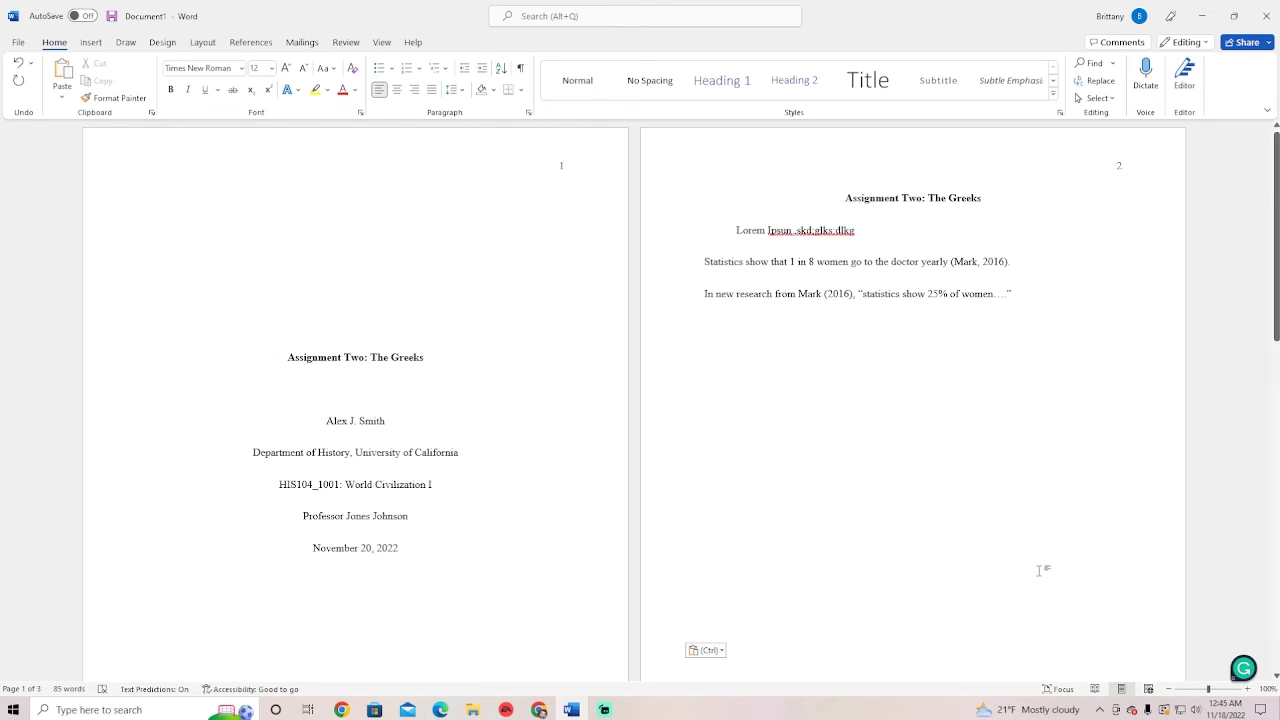
{"action": "scroll", "coordinate": [960, 530], "scroll_direction": "down", "scroll_amount": 4}
{"action": "scroll", "coordinate": [887, 527], "scroll_direction": "up", "scroll_amount": 4}
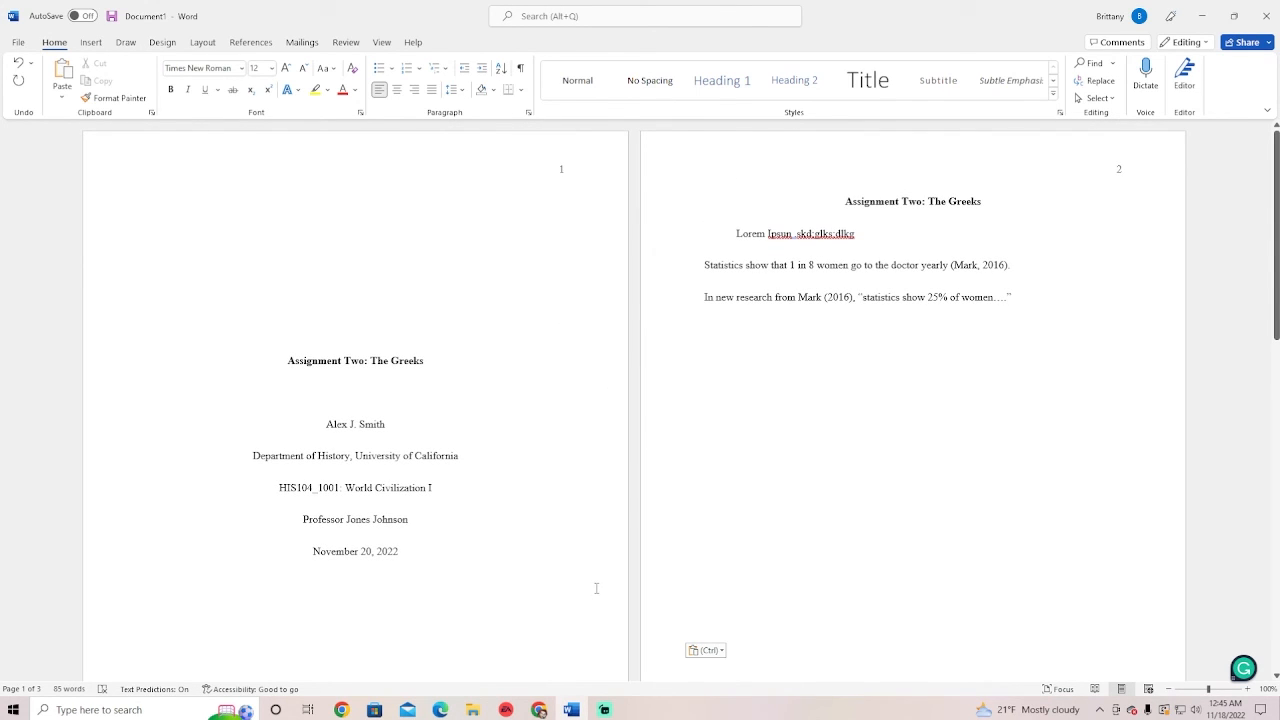
{"action": "mouse_move", "coordinate": [541, 710]}
{"action": "left_click", "coordinate": [485, 650]}
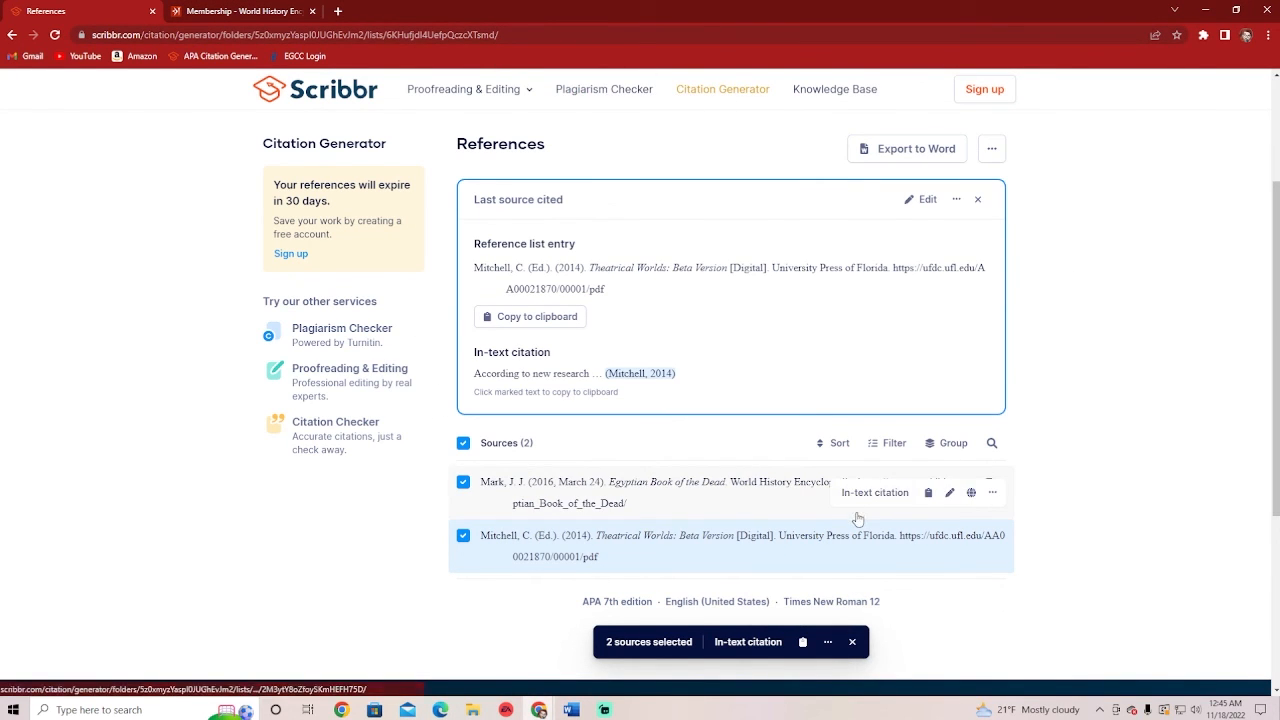
{"action": "scroll", "coordinate": [850, 510], "scroll_direction": "up", "scroll_amount": 3}
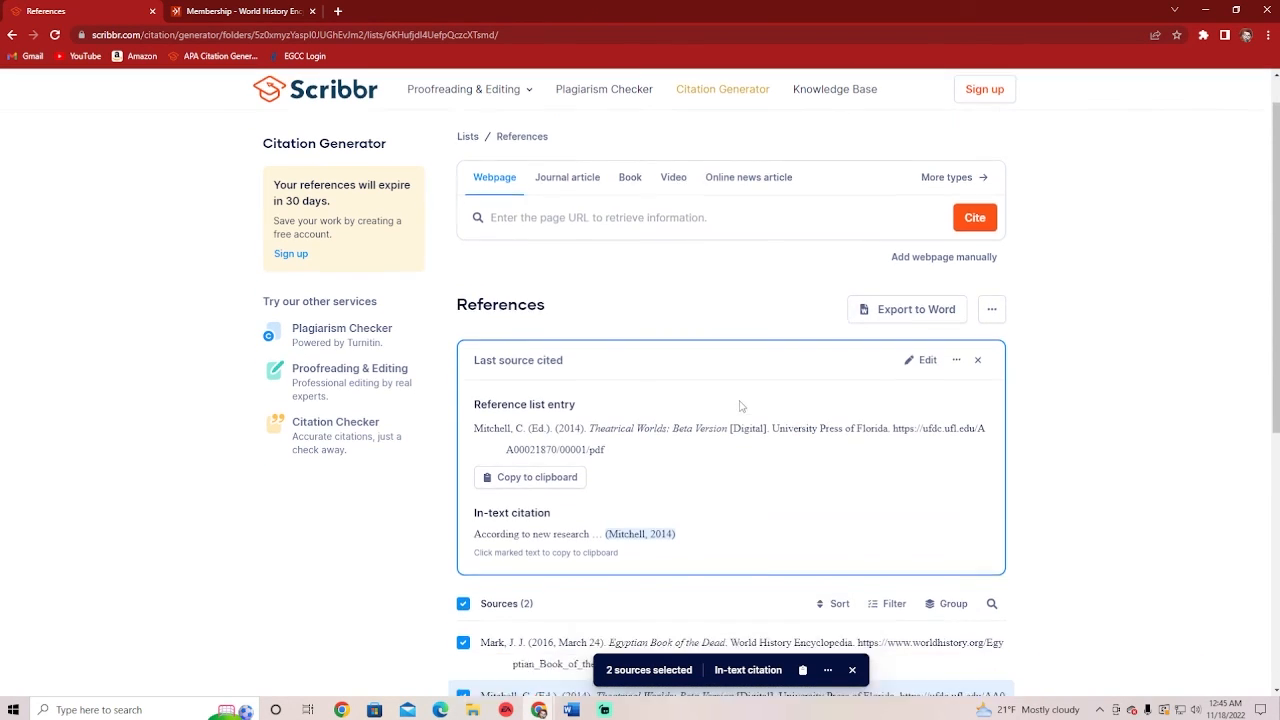
{"action": "scroll", "coordinate": [742, 405], "scroll_direction": "down", "scroll_amount": 1}
{"action": "scroll", "coordinate": [742, 405], "scroll_direction": "up", "scroll_amount": 1}
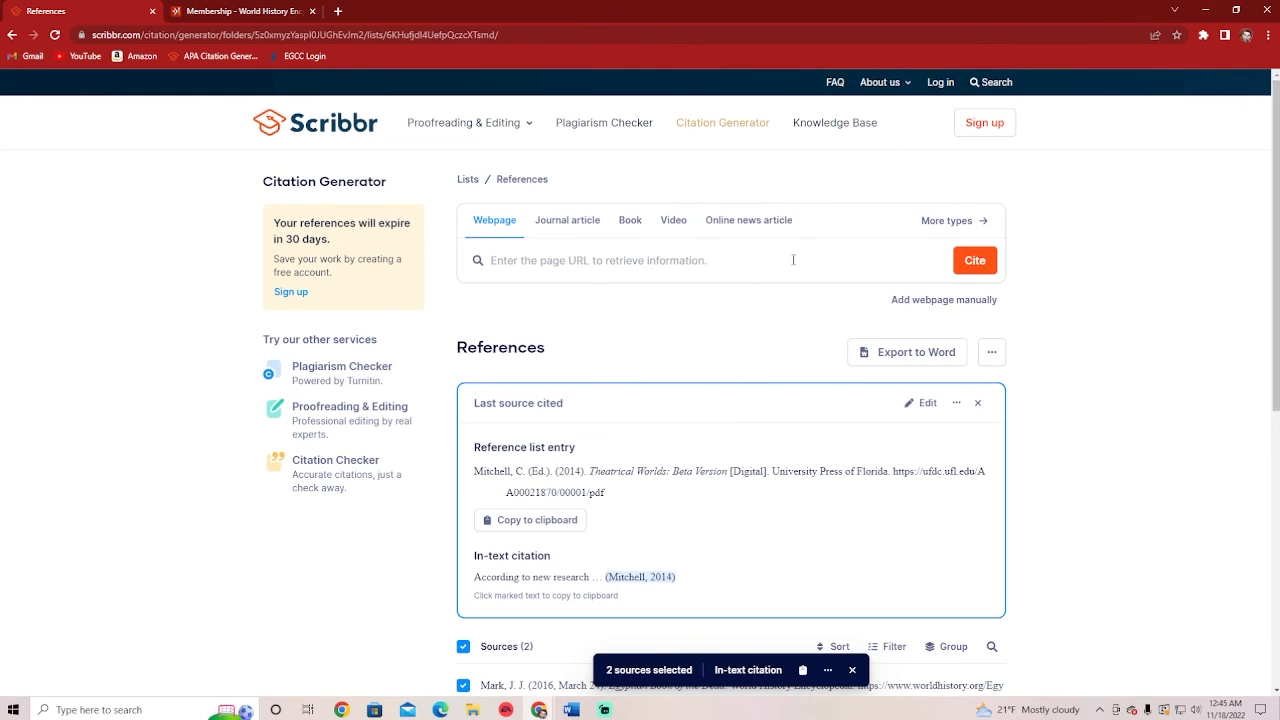
{"action": "left_click", "coordinate": [975, 299]}
{"action": "scroll", "coordinate": [661, 455], "scroll_direction": "down", "scroll_amount": 1}
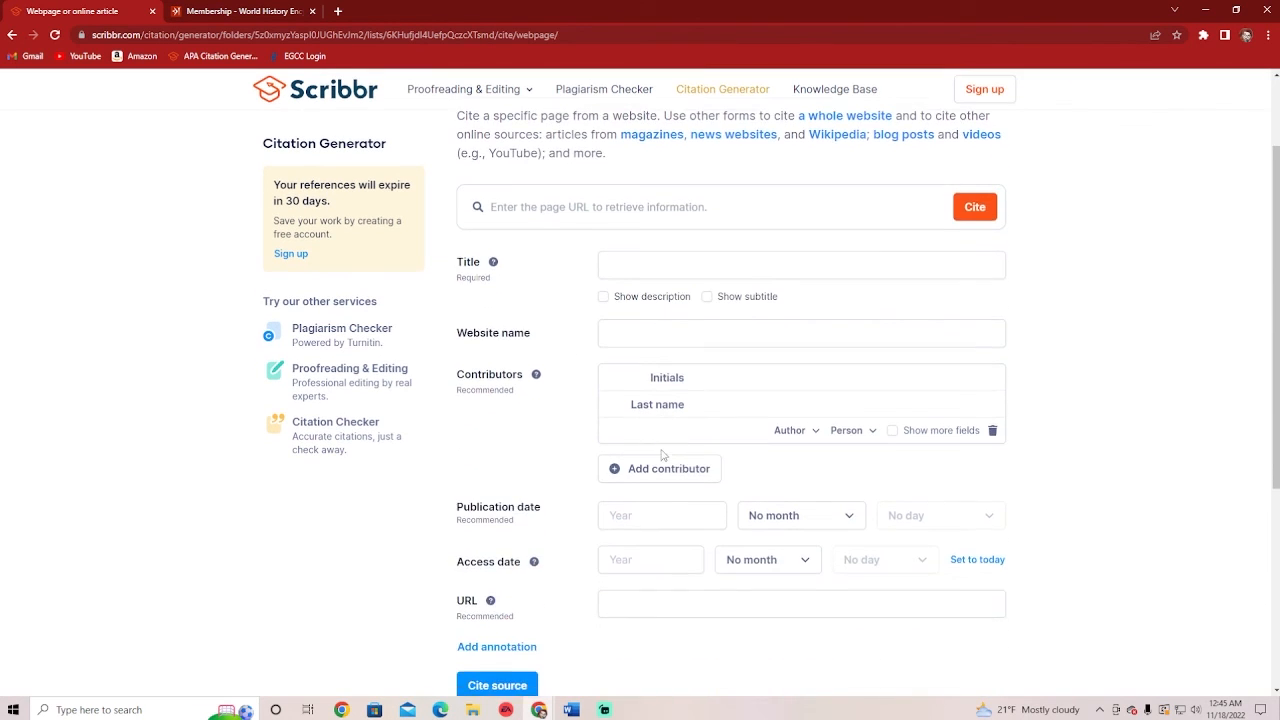
{"action": "scroll", "coordinate": [674, 508], "scroll_direction": "down", "scroll_amount": 2}
{"action": "scroll", "coordinate": [660, 470], "scroll_direction": "up", "scroll_amount": 2}
{"action": "scroll", "coordinate": [641, 414], "scroll_direction": "down", "scroll_amount": 1}
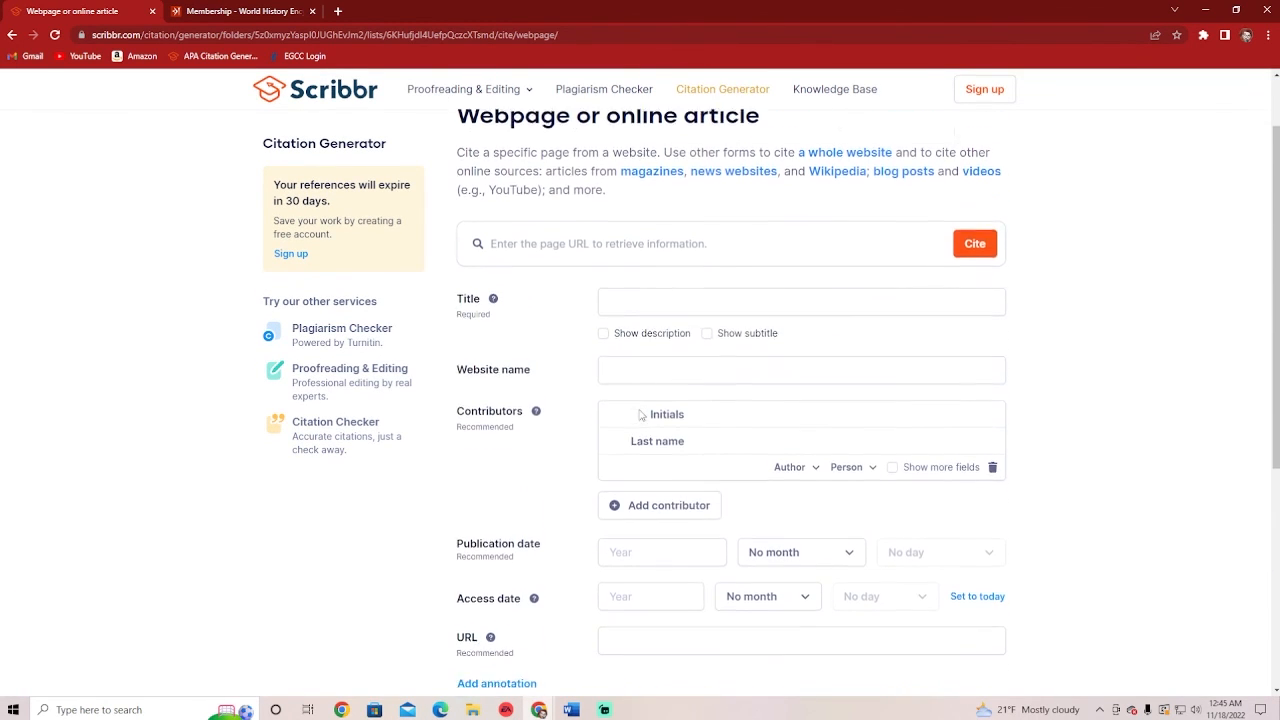
{"action": "scroll", "coordinate": [641, 414], "scroll_direction": "down", "scroll_amount": 1}
{"action": "scroll", "coordinate": [645, 406], "scroll_direction": "up", "scroll_amount": 3}
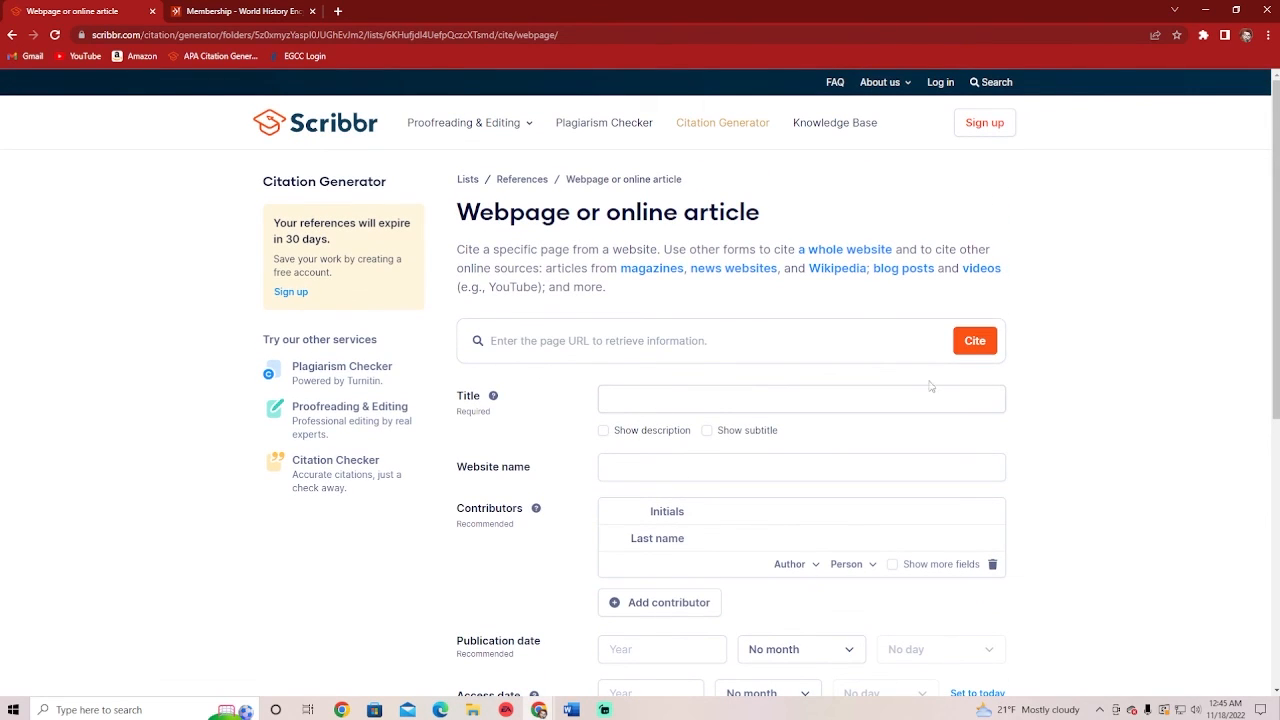
{"action": "left_click", "coordinate": [981, 270]}
{"action": "scroll", "coordinate": [620, 481], "scroll_direction": "down", "scroll_amount": 1}
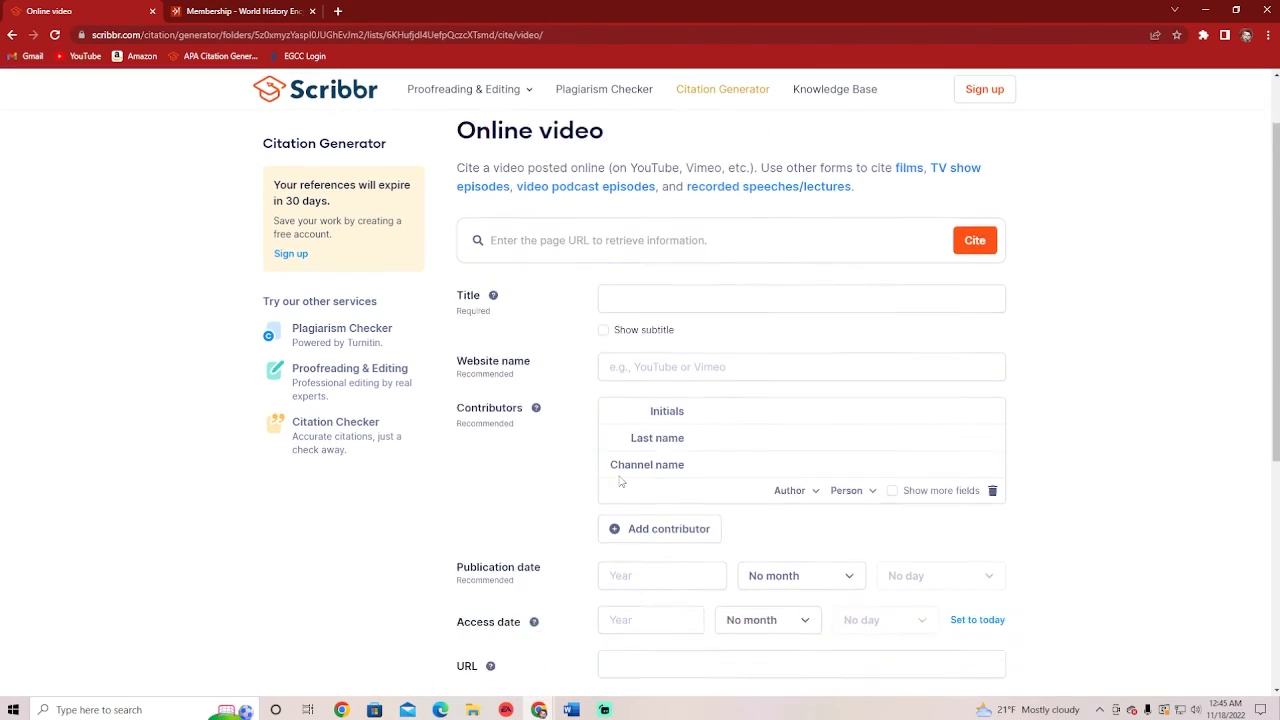
{"action": "scroll", "coordinate": [620, 482], "scroll_direction": "down", "scroll_amount": 2}
{"action": "scroll", "coordinate": [771, 240], "scroll_direction": "up", "scroll_amount": 1}
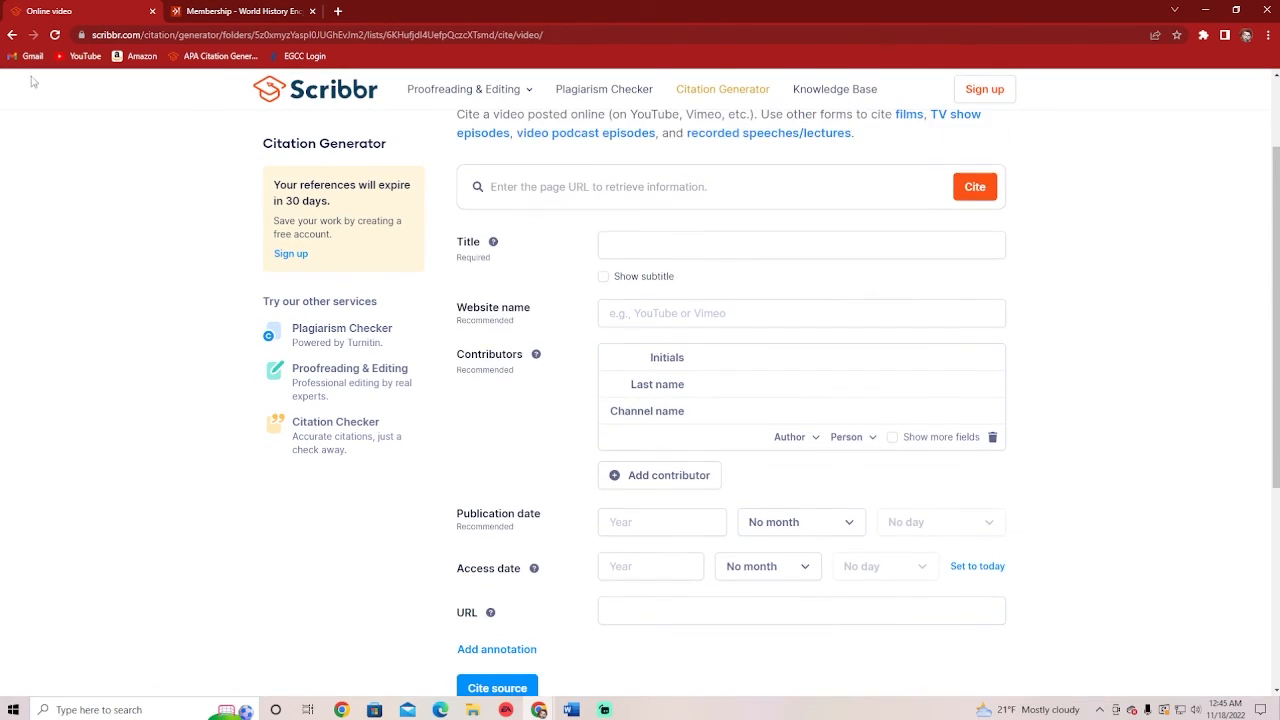
{"action": "left_click", "coordinate": [12, 34]}
{"action": "left_click", "coordinate": [12, 34]}
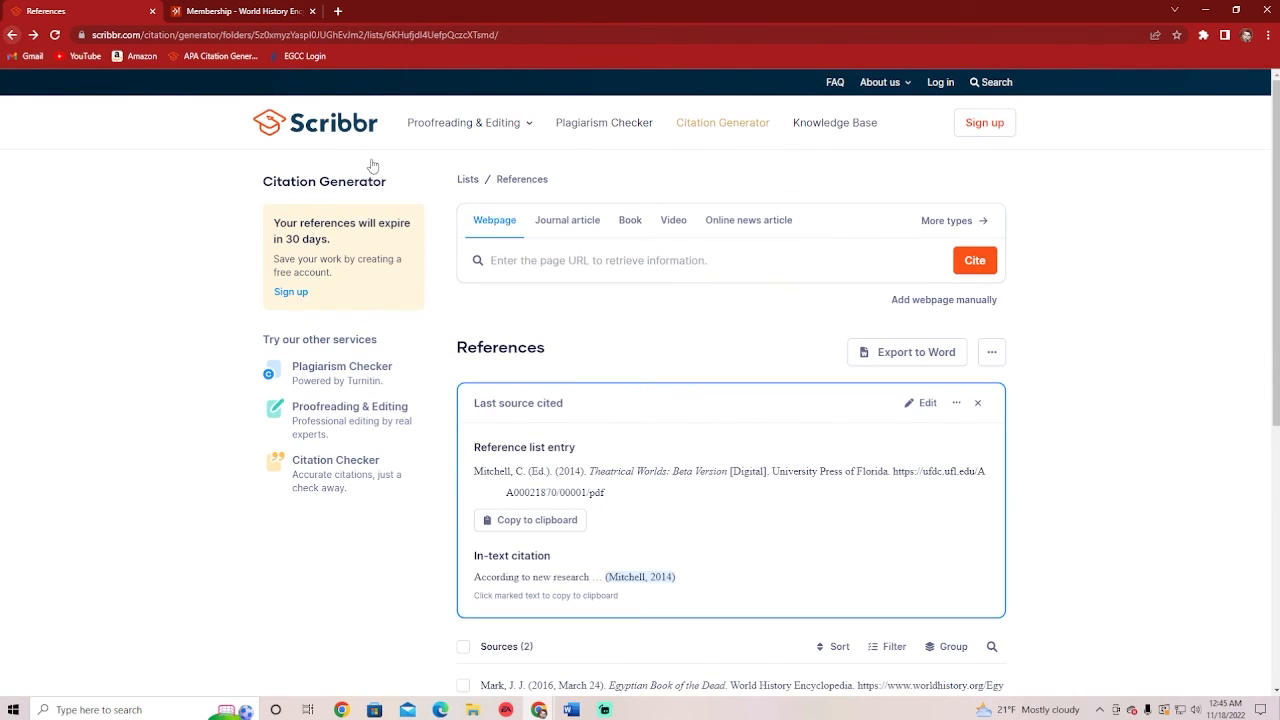
{"action": "scroll", "coordinate": [372, 165], "scroll_direction": "down", "scroll_amount": 2}
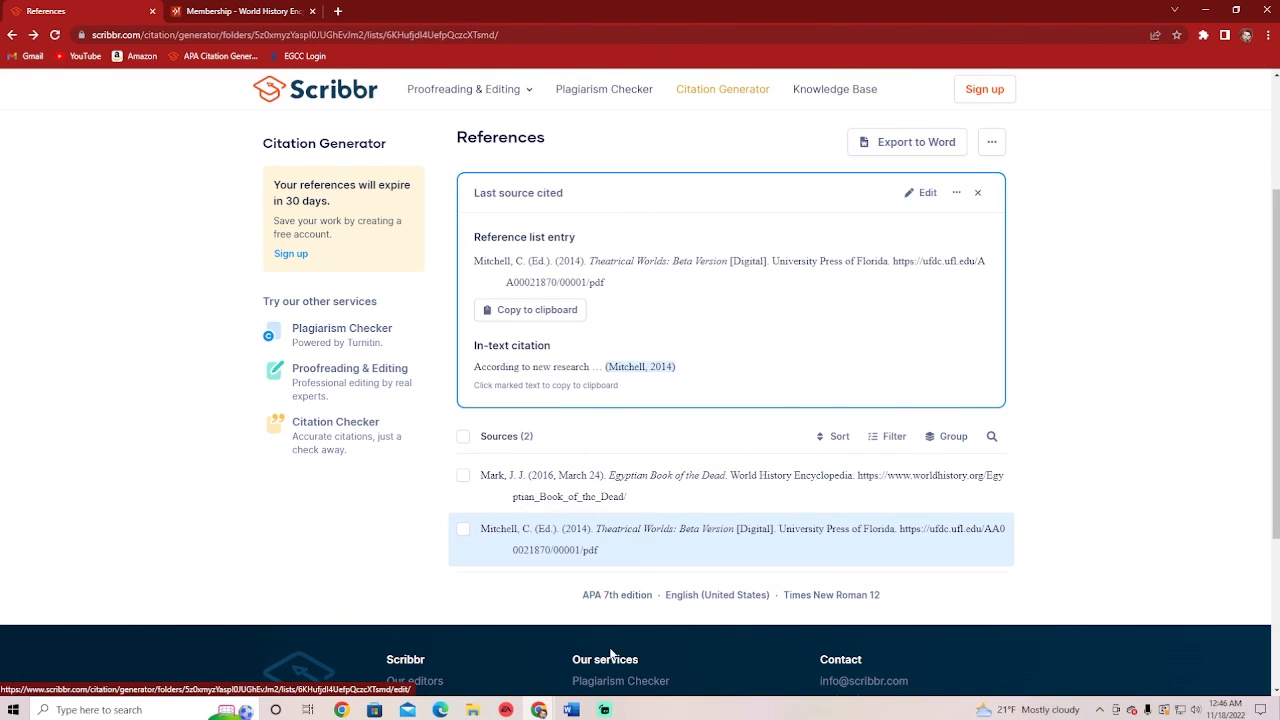
Set the References heading and both entries to 2.0 line spacing
{"action": "left_click", "coordinate": [571, 709]}
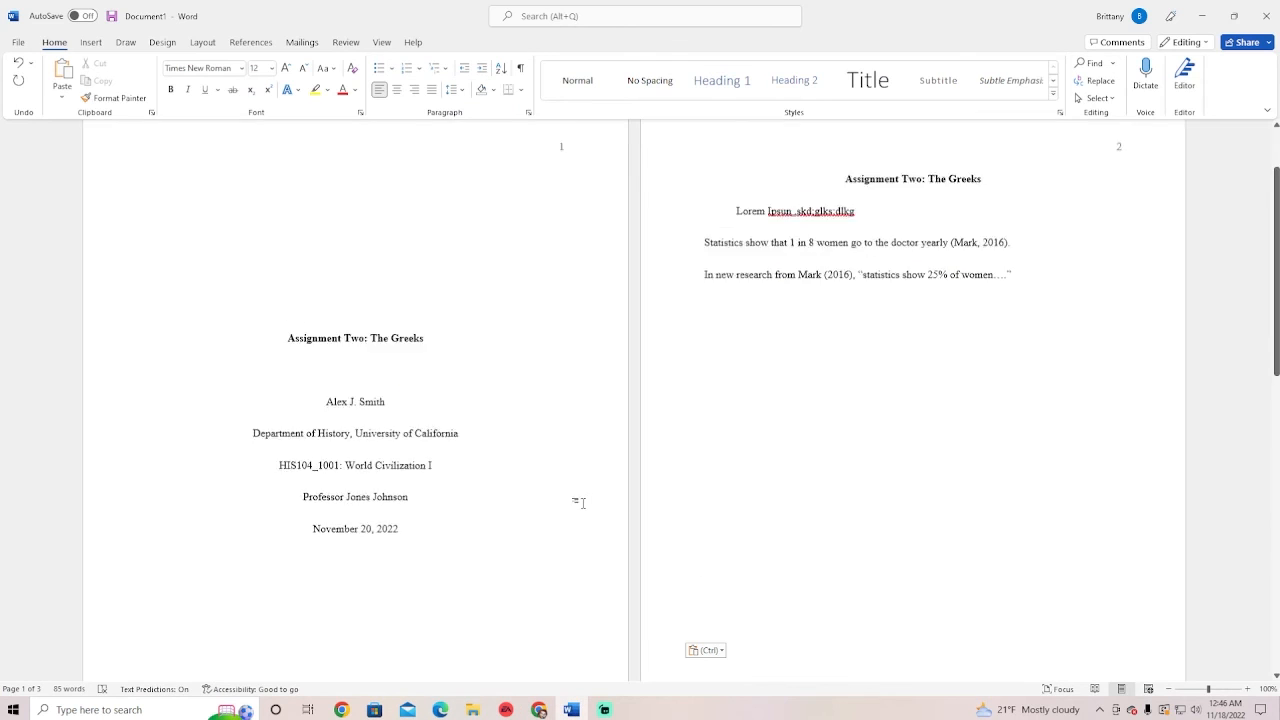
{"action": "scroll", "coordinate": [582, 503], "scroll_direction": "down", "scroll_amount": 6}
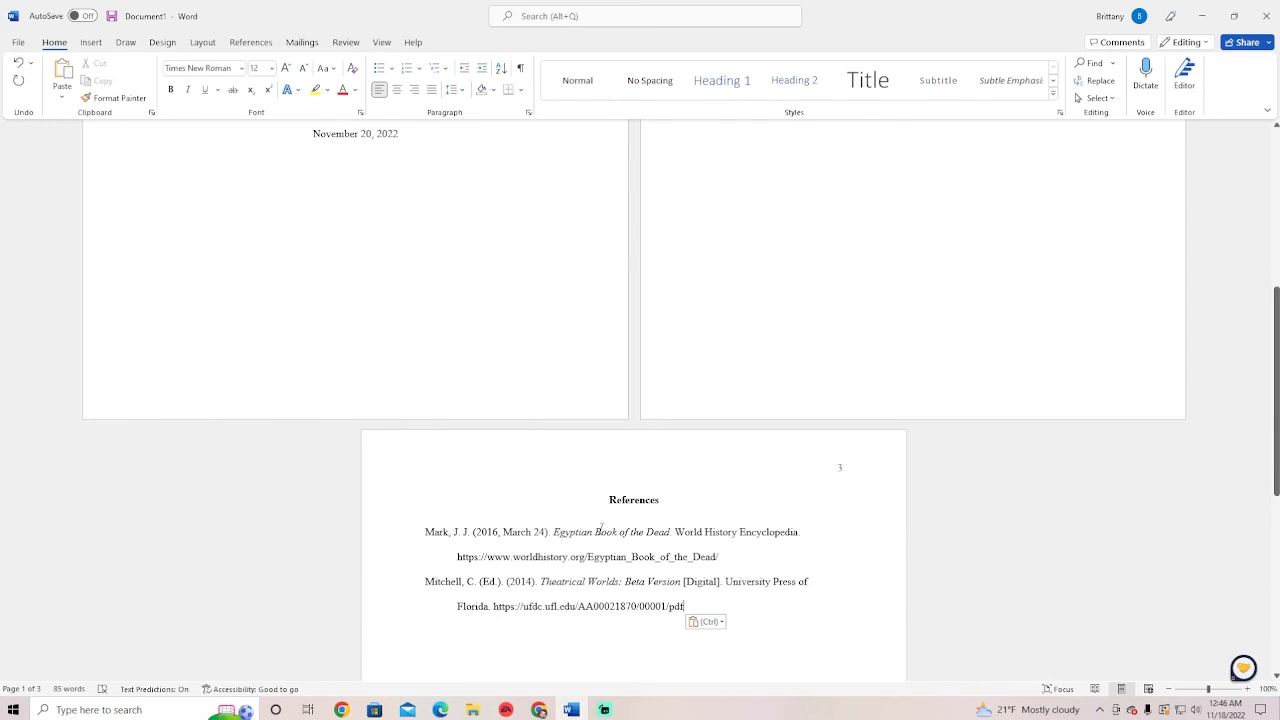
{"action": "left_click_drag", "start_coordinate": [700, 607], "coordinate": [606, 497]}
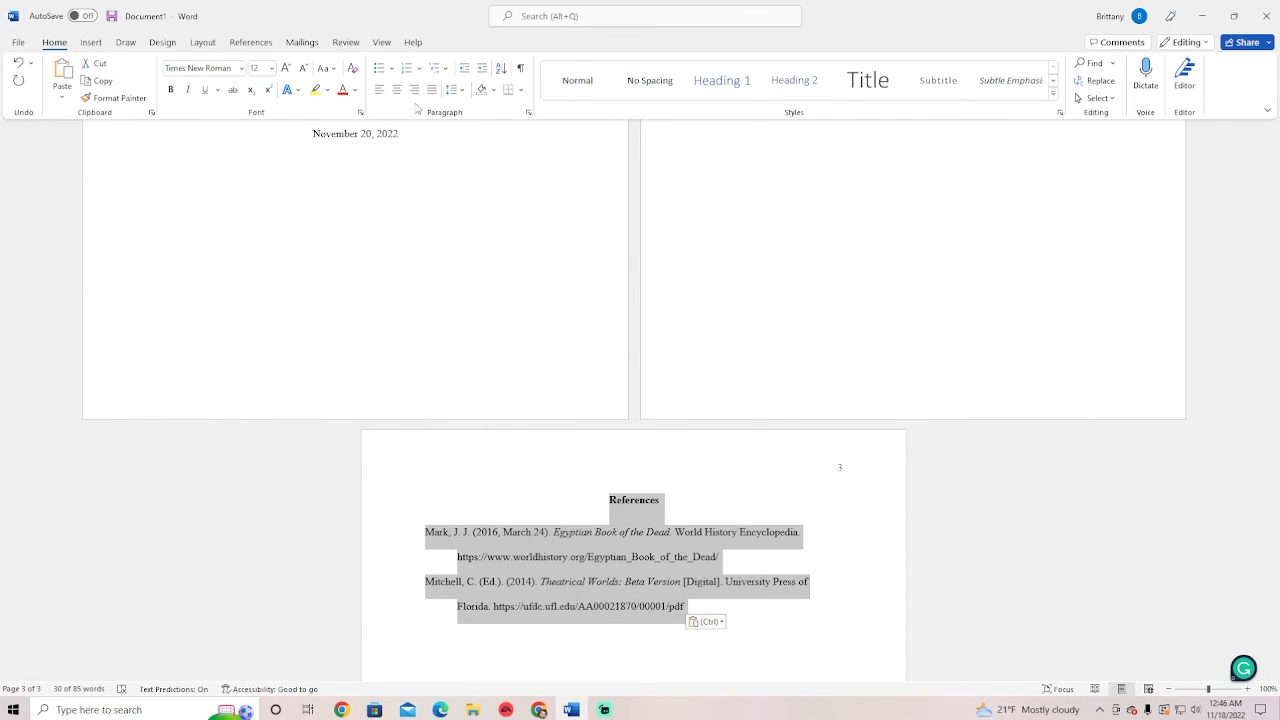
{"action": "left_click", "coordinate": [453, 90]}
{"action": "left_click", "coordinate": [474, 163]}
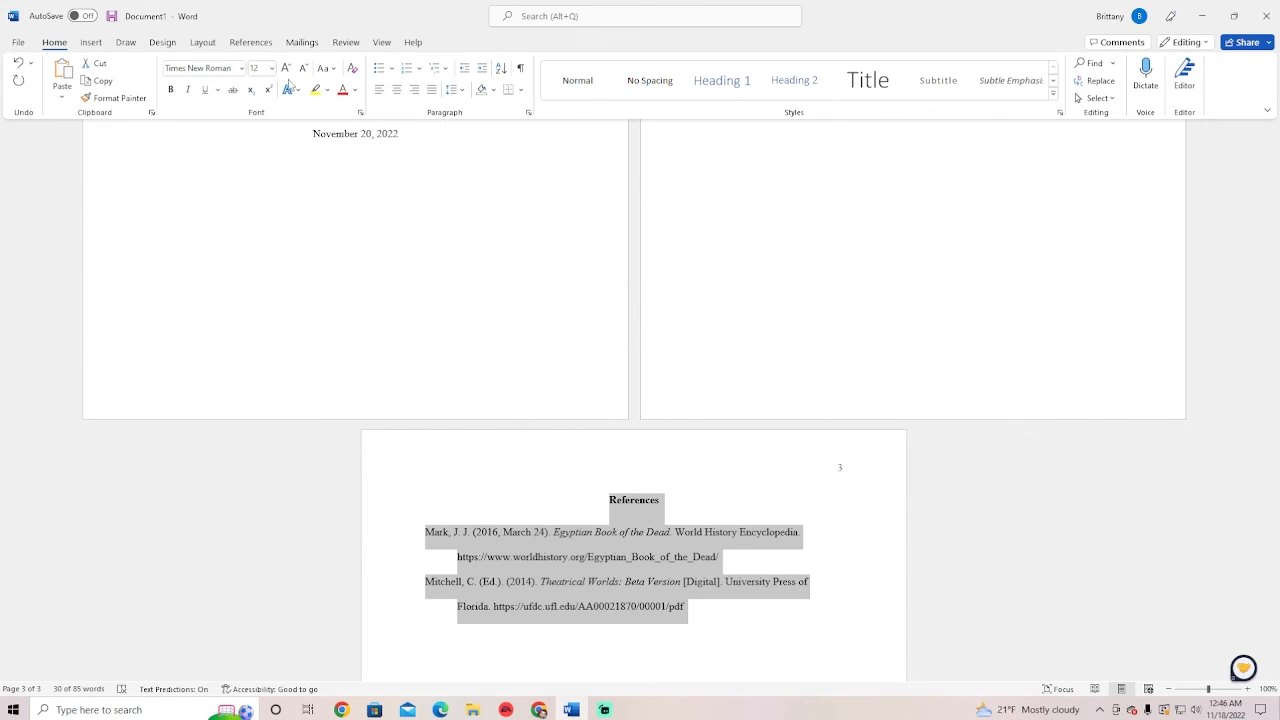
{"action": "left_click", "coordinate": [1010, 532]}
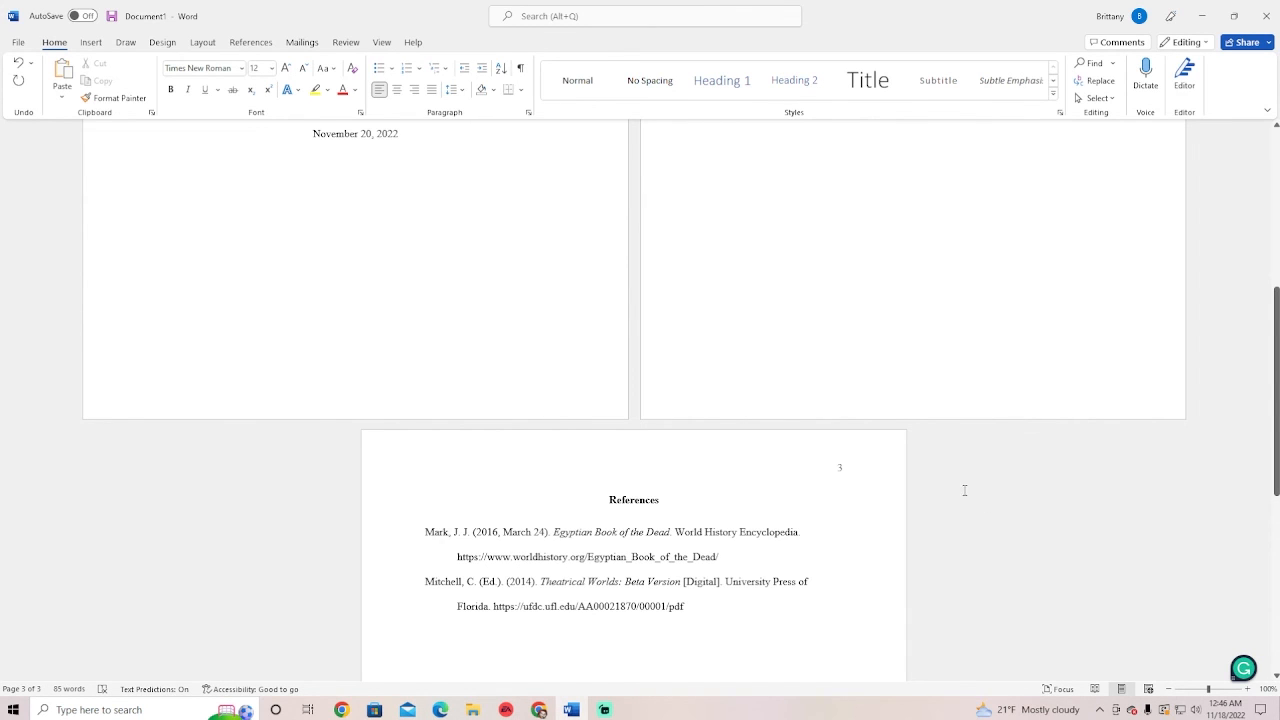
{"action": "scroll", "coordinate": [600, 400], "scroll_direction": "up", "scroll_amount": 4}
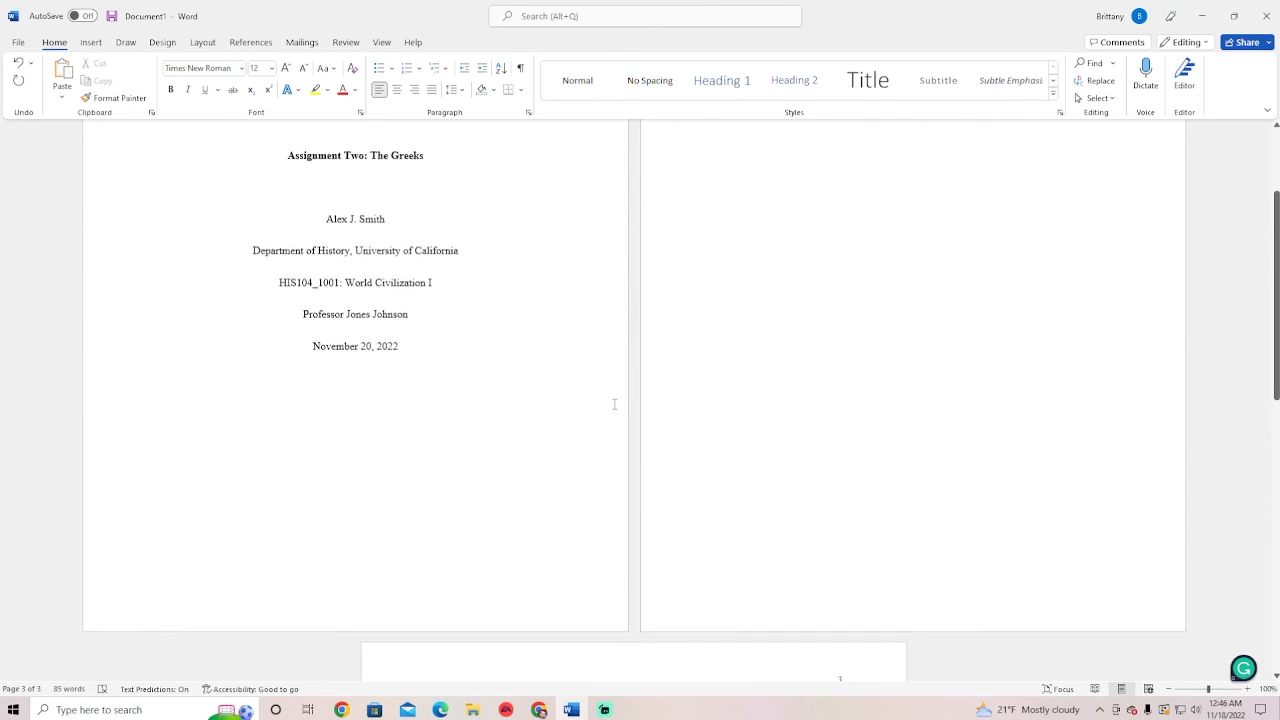
Review the page-2 text, then scroll down to the page-3 References entries
{"action": "scroll", "coordinate": [614, 404], "scroll_direction": "up", "scroll_amount": 1}
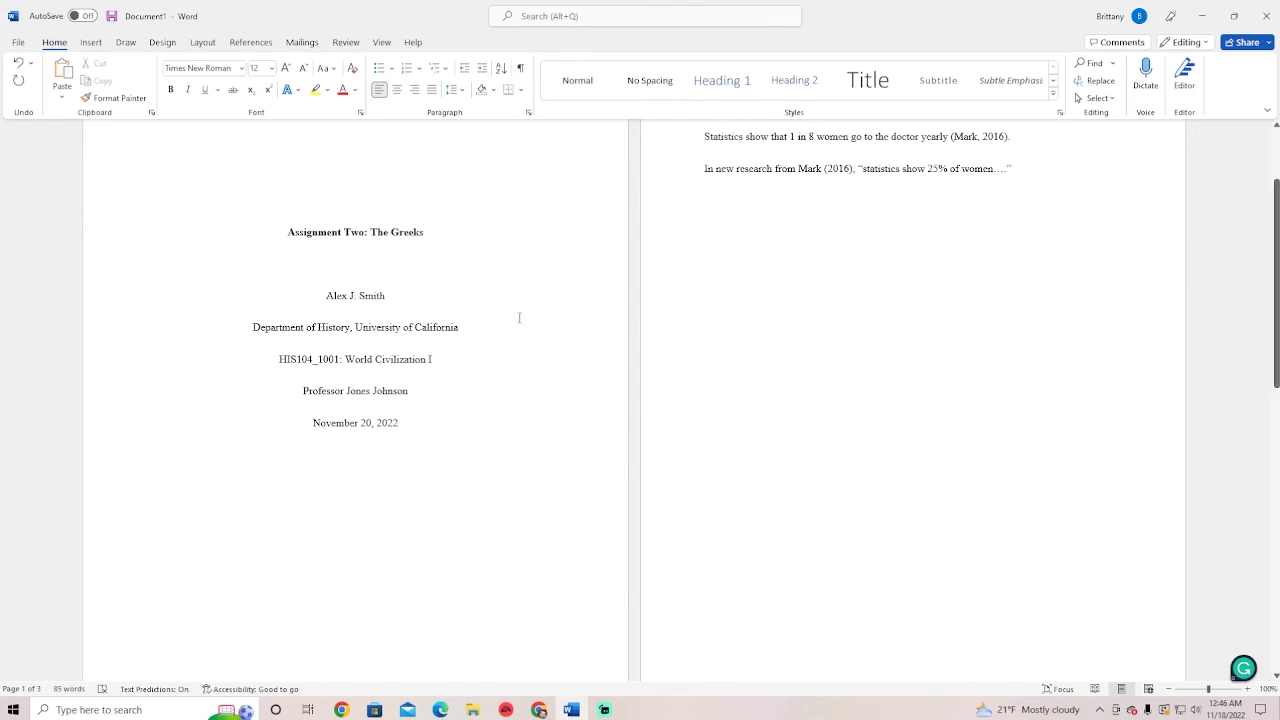
{"action": "scroll", "coordinate": [389, 297], "scroll_direction": "up", "scroll_amount": 2}
{"action": "left_click_drag", "start_coordinate": [732, 164], "coordinate": [837, 300]}
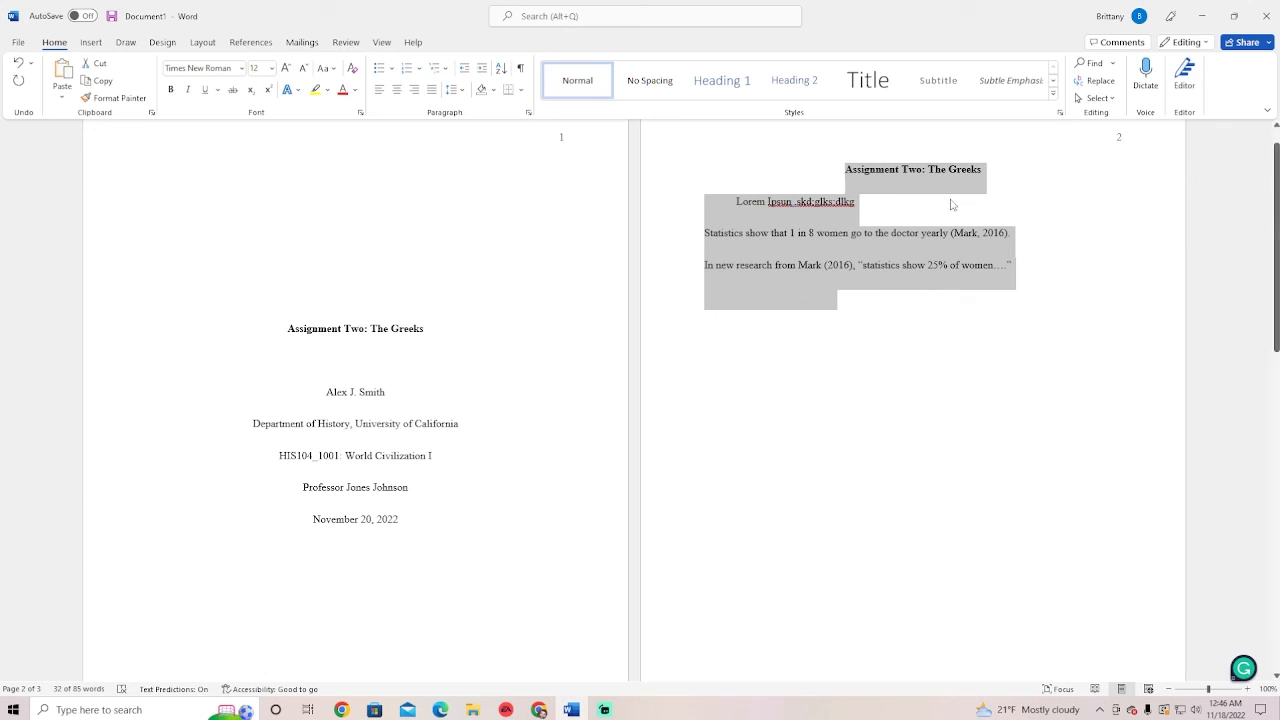
{"action": "left_click", "coordinate": [720, 350]}
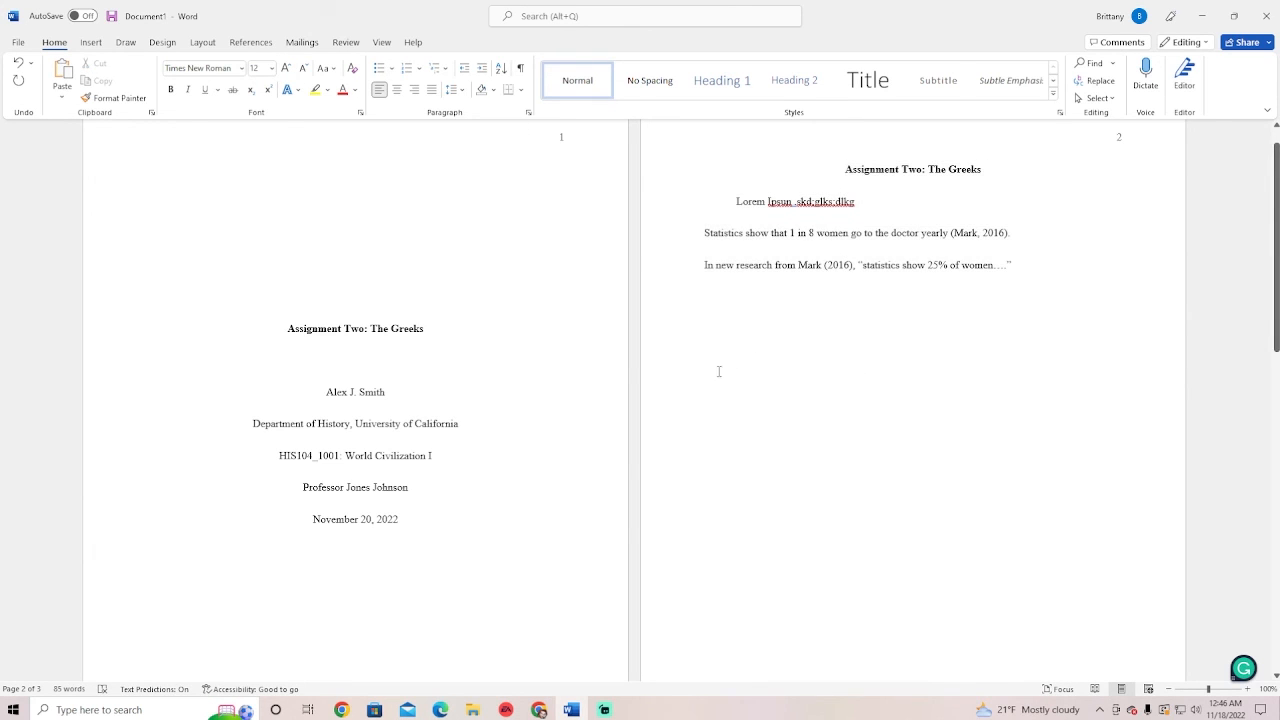
{"action": "scroll", "coordinate": [718, 371], "scroll_direction": "up", "scroll_amount": 1}
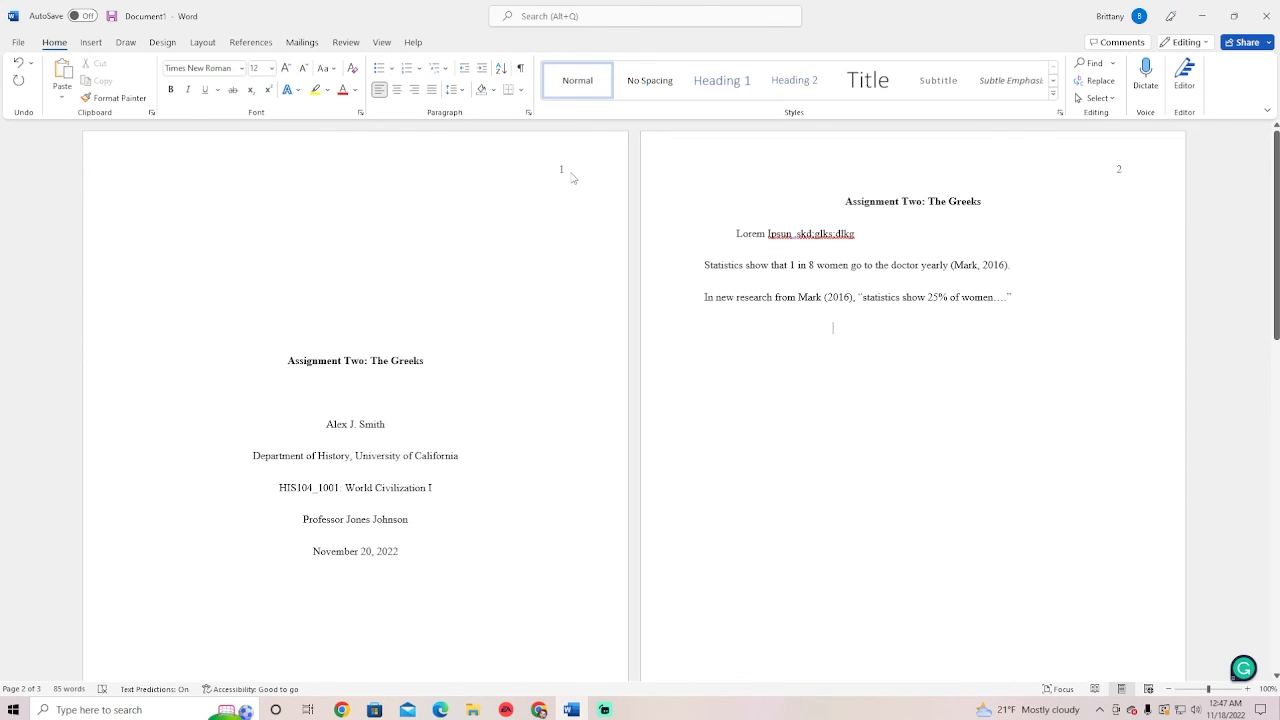
{"action": "scroll", "coordinate": [450, 450], "scroll_direction": "down", "scroll_amount": 1}
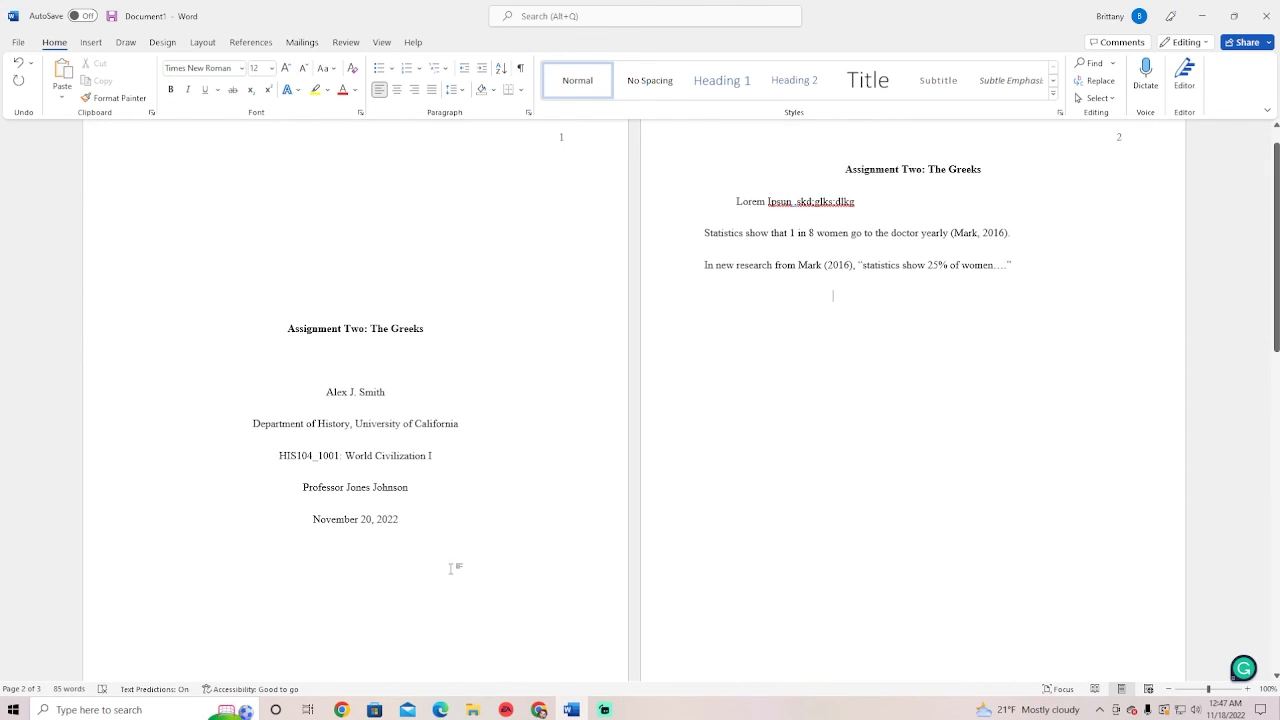
{"action": "scroll", "coordinate": [451, 566], "scroll_direction": "up", "scroll_amount": 1}
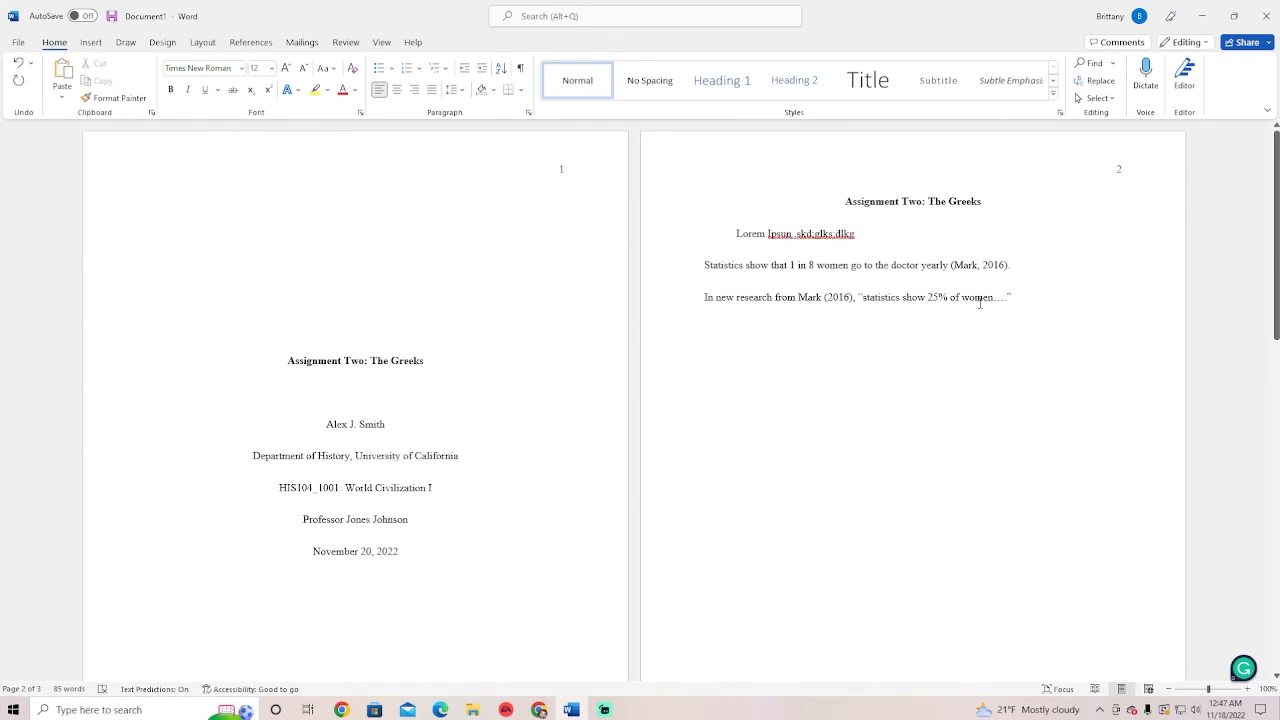
{"action": "scroll", "coordinate": [981, 304], "scroll_direction": "down", "scroll_amount": 1}
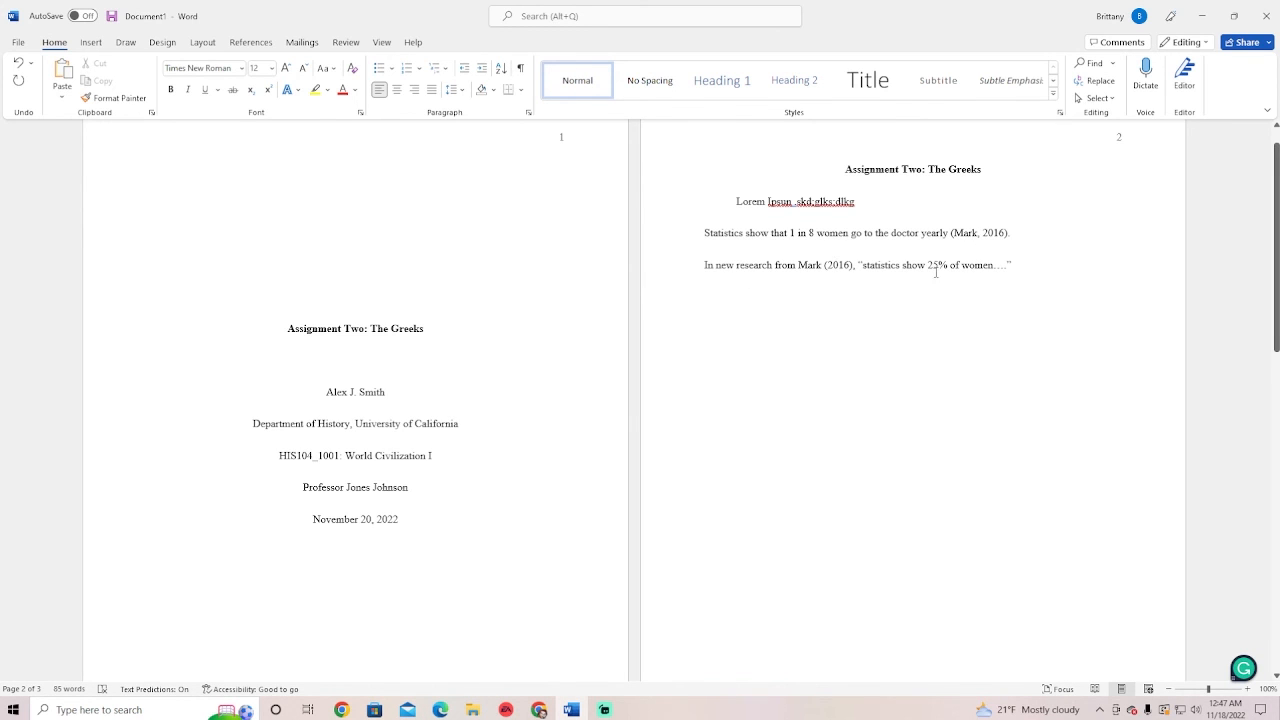
{"action": "scroll", "coordinate": [983, 275], "scroll_direction": "down", "scroll_amount": 5}
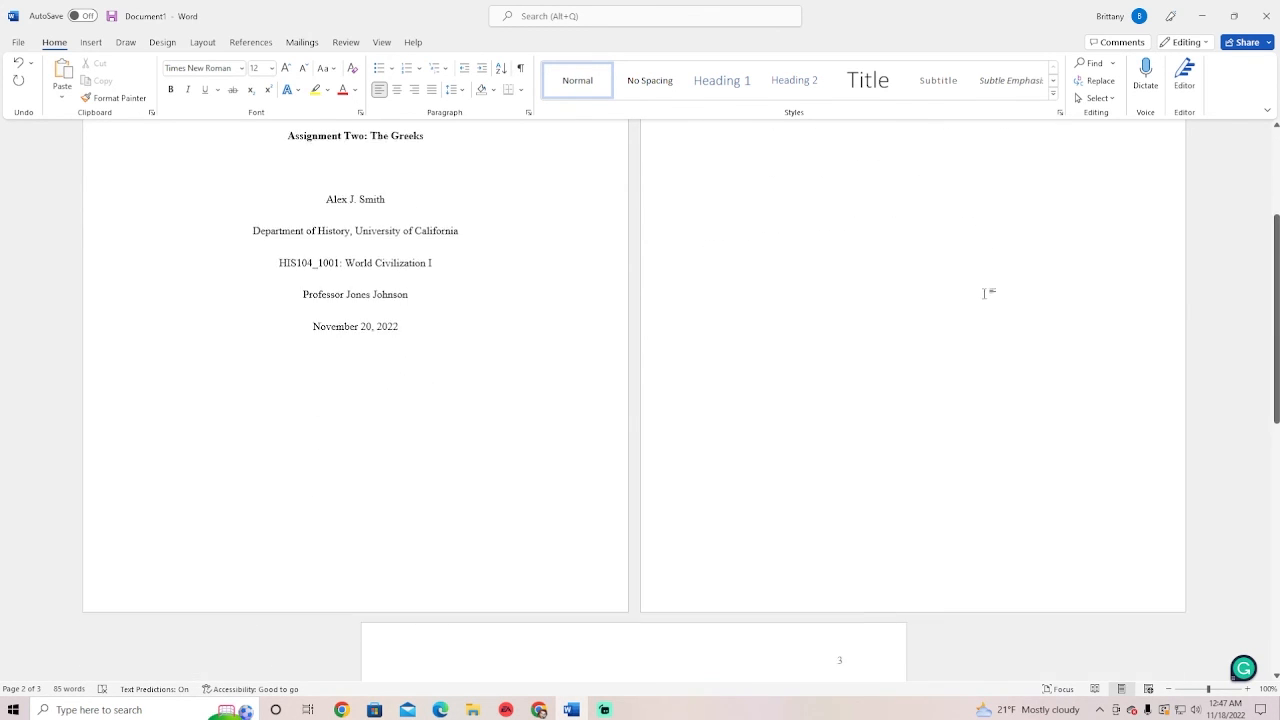
{"action": "scroll", "coordinate": [986, 305], "scroll_direction": "down", "scroll_amount": 3}
{"action": "scroll", "coordinate": [990, 314], "scroll_direction": "up", "scroll_amount": 5}
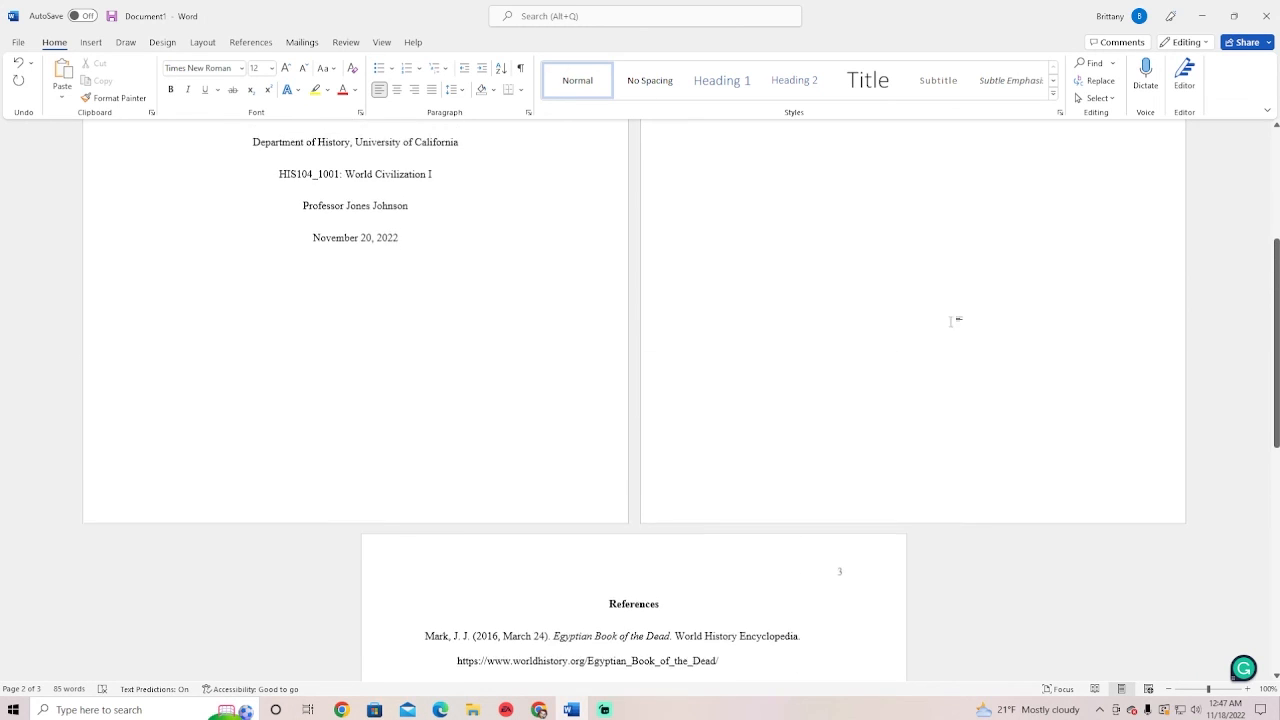
{"action": "scroll", "coordinate": [843, 291], "scroll_direction": "down", "scroll_amount": 7}
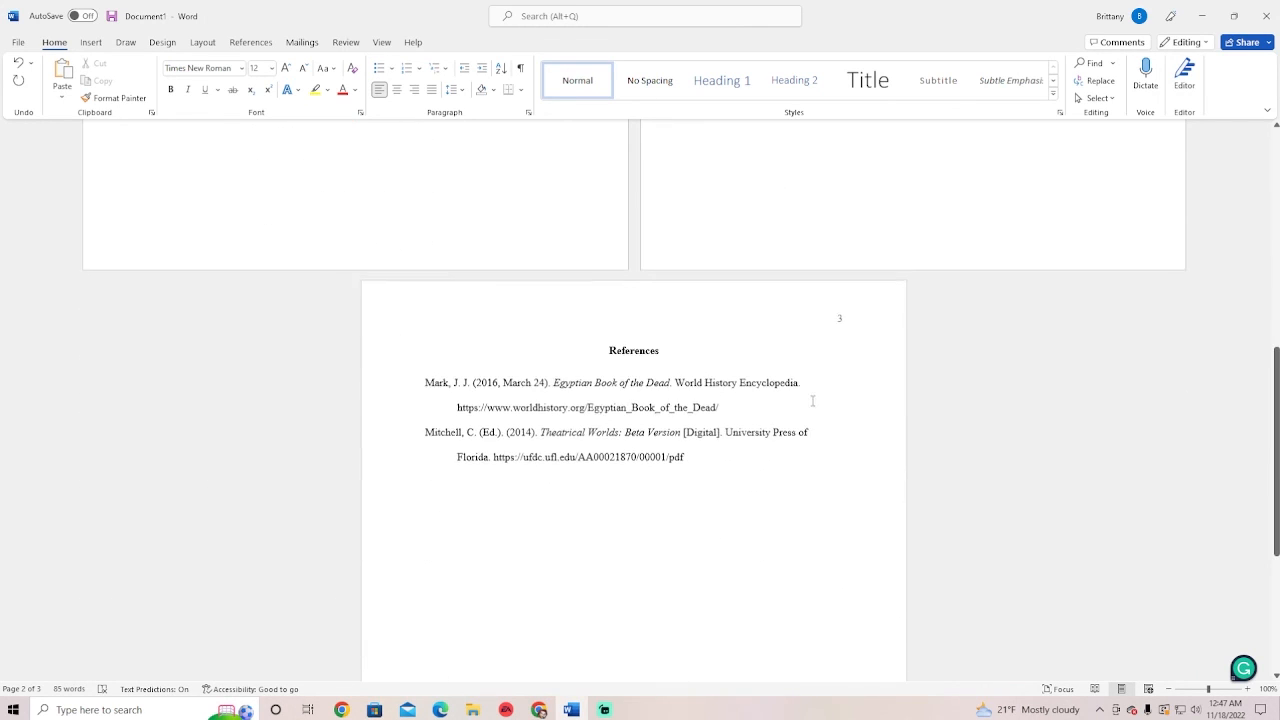
{"action": "scroll", "coordinate": [648, 371], "scroll_direction": "down", "scroll_amount": 1}
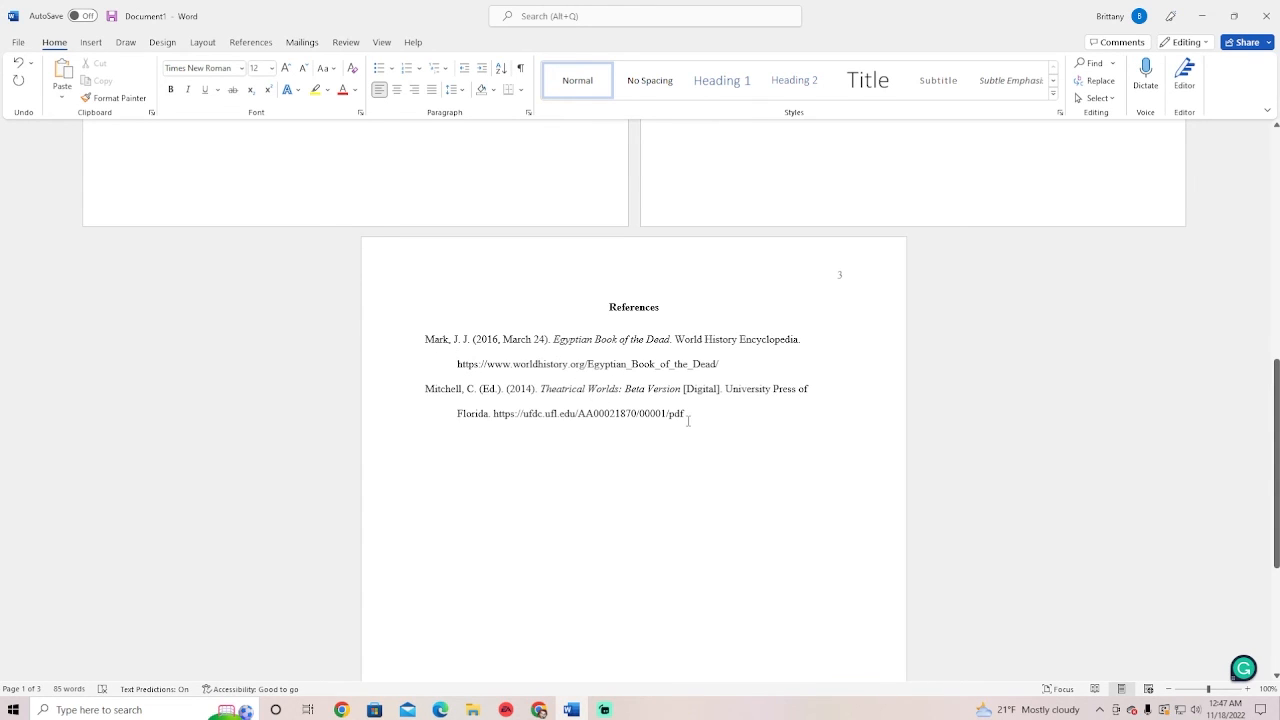
{"action": "scroll", "coordinate": [686, 418], "scroll_direction": "down", "scroll_amount": 1}
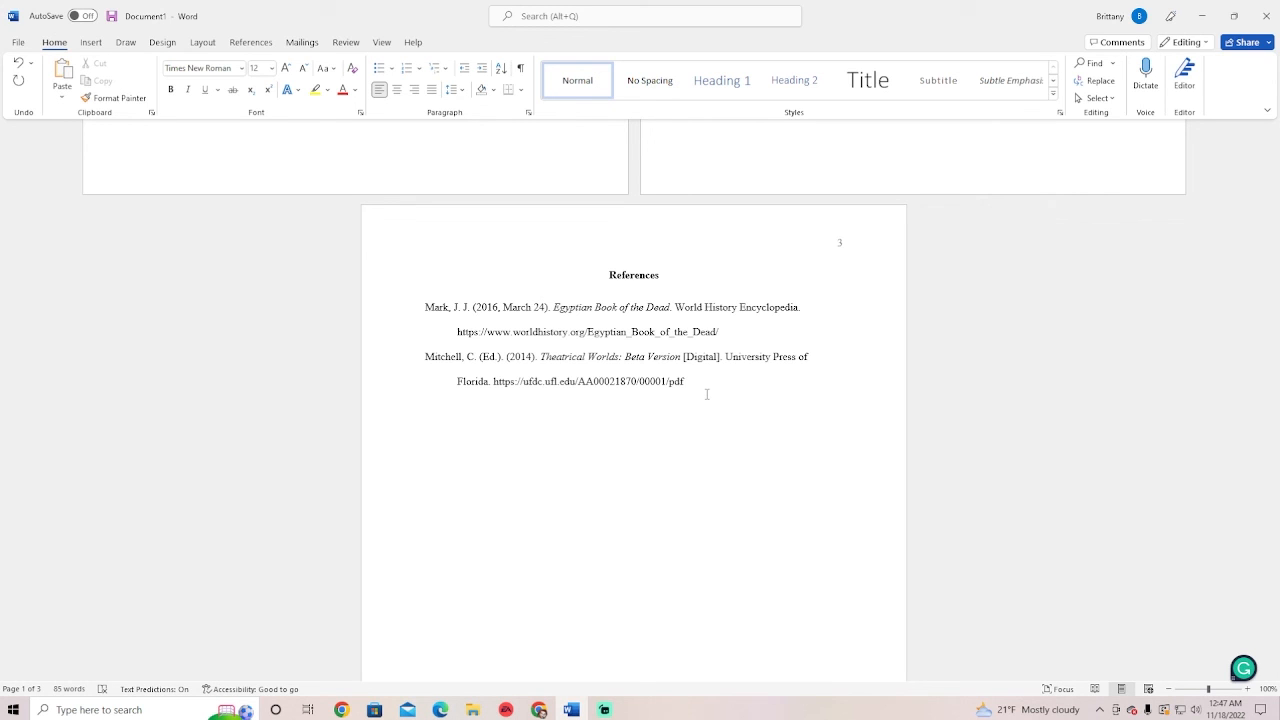
{"action": "scroll", "coordinate": [706, 394], "scroll_direction": "up", "scroll_amount": 6}
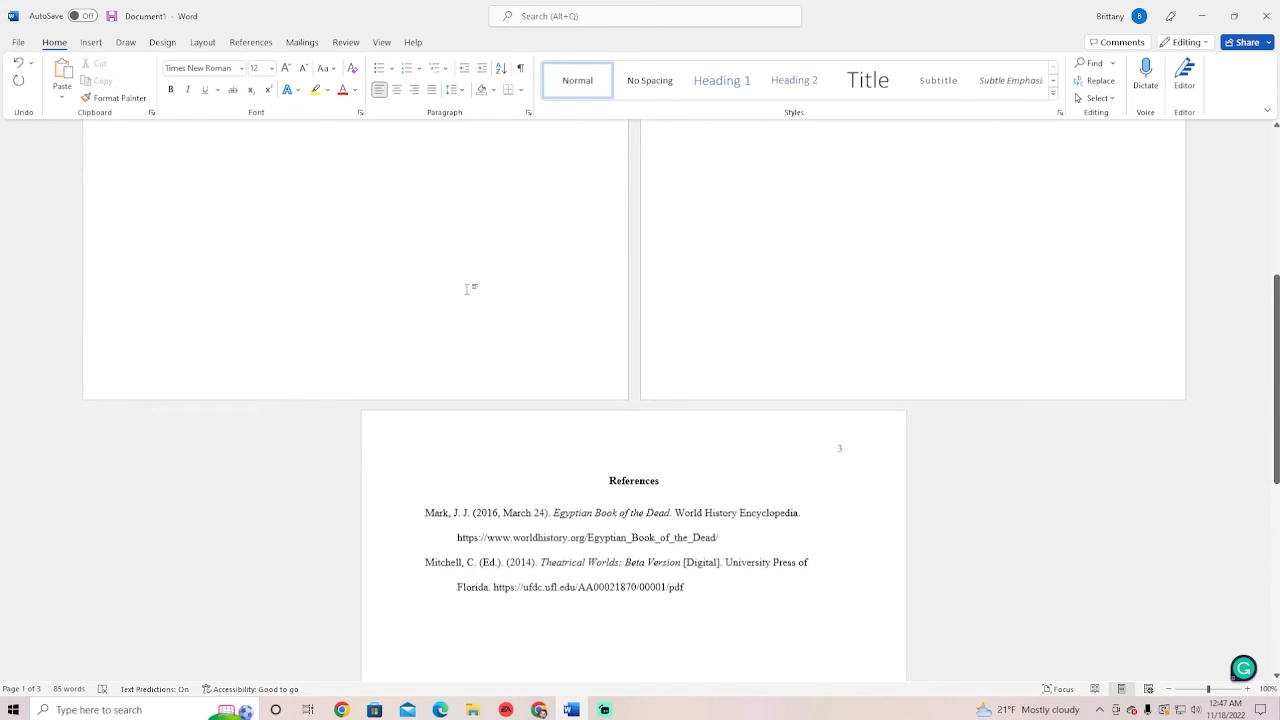
{"action": "scroll", "coordinate": [369, 331], "scroll_direction": "up", "scroll_amount": 1}
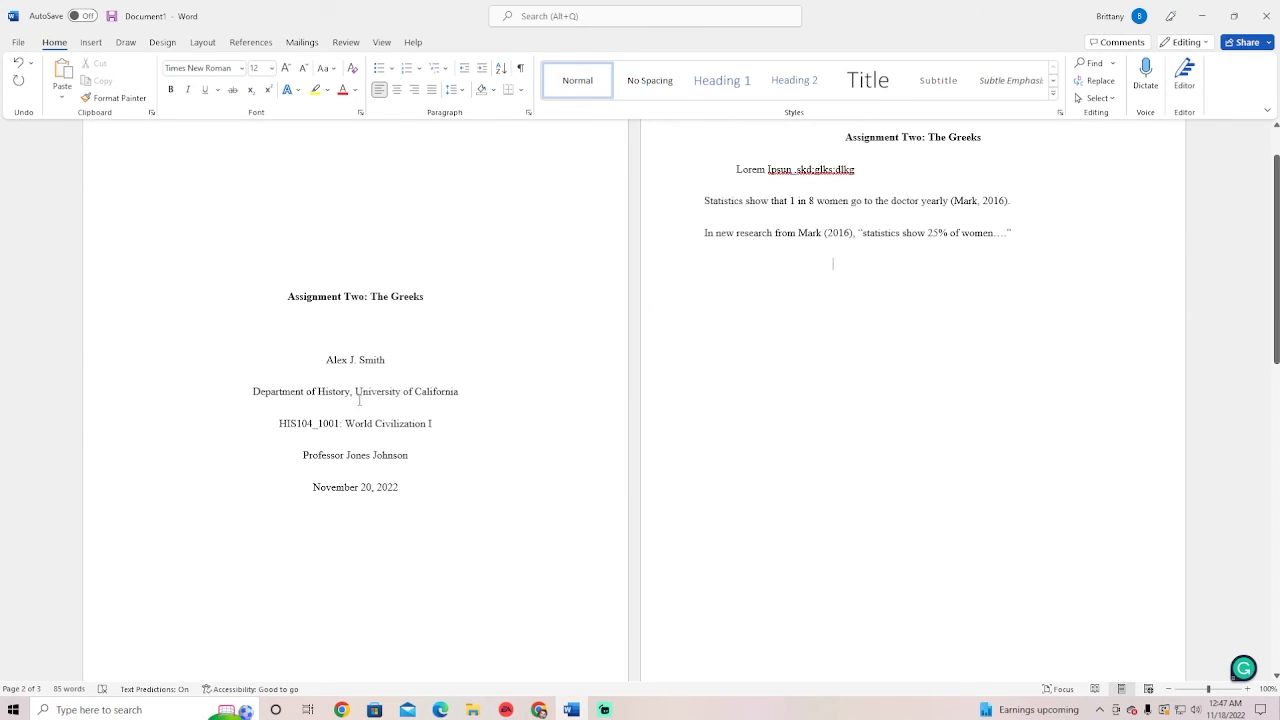
{"action": "scroll", "coordinate": [408, 415], "scroll_direction": "down", "scroll_amount": 3}
{"action": "scroll", "coordinate": [408, 413], "scroll_direction": "down", "scroll_amount": 5}
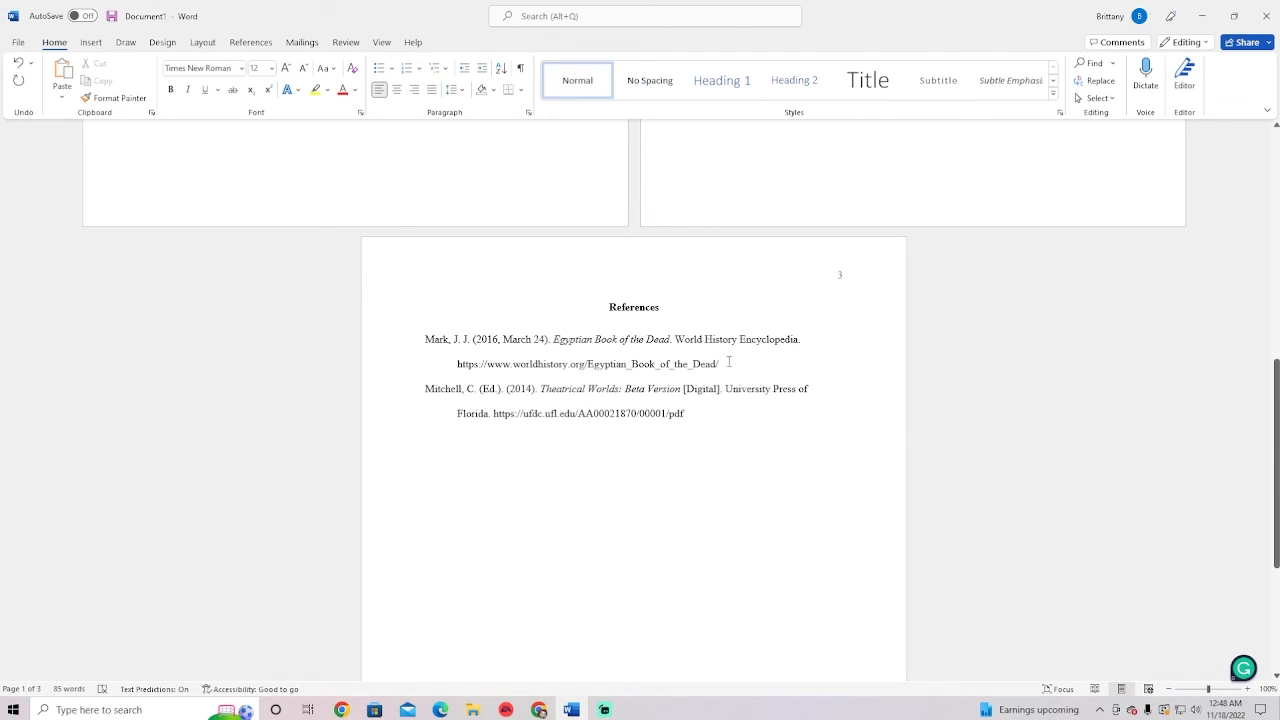
{"action": "left_click_drag", "start_coordinate": [700, 415], "coordinate": [437, 401]}
{"action": "left_click", "coordinate": [704, 428]}
{"action": "scroll", "coordinate": [812, 350], "scroll_direction": "down", "scroll_amount": 1}
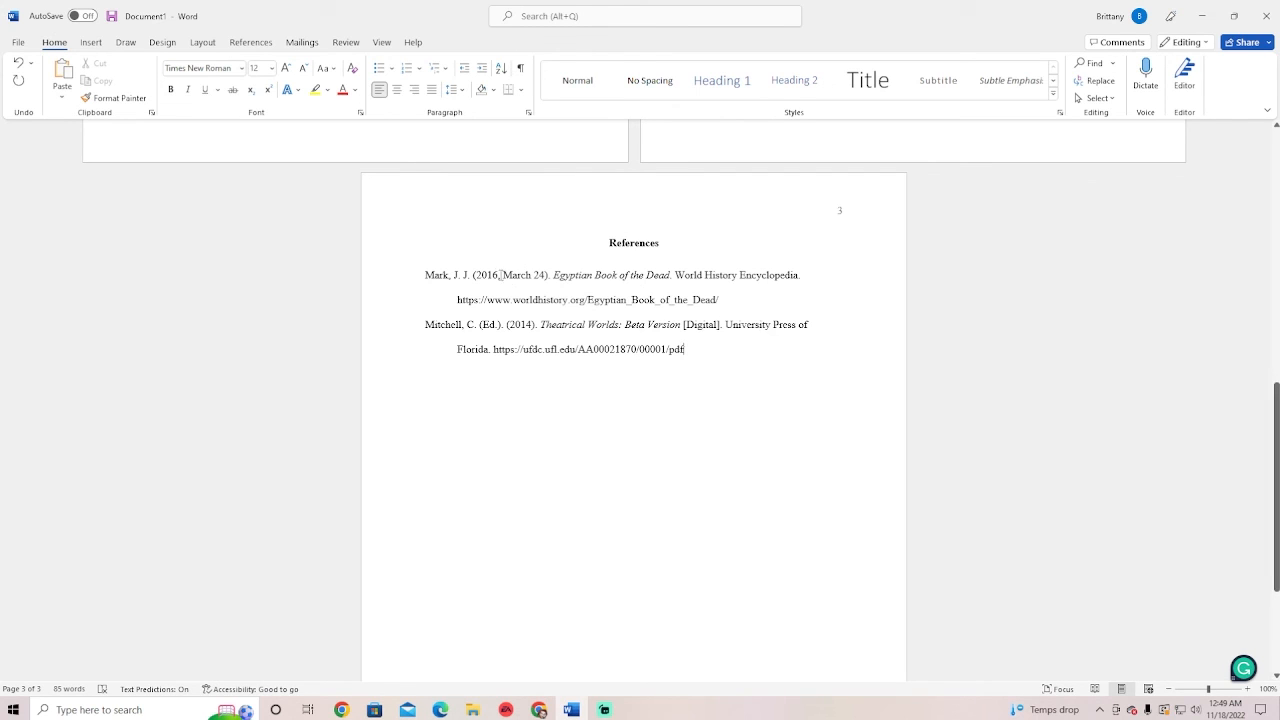
Delete the '2016, March 24' date from the Mark reference entry
{"action": "left_click_drag", "start_coordinate": [476, 274], "coordinate": [540, 280]}
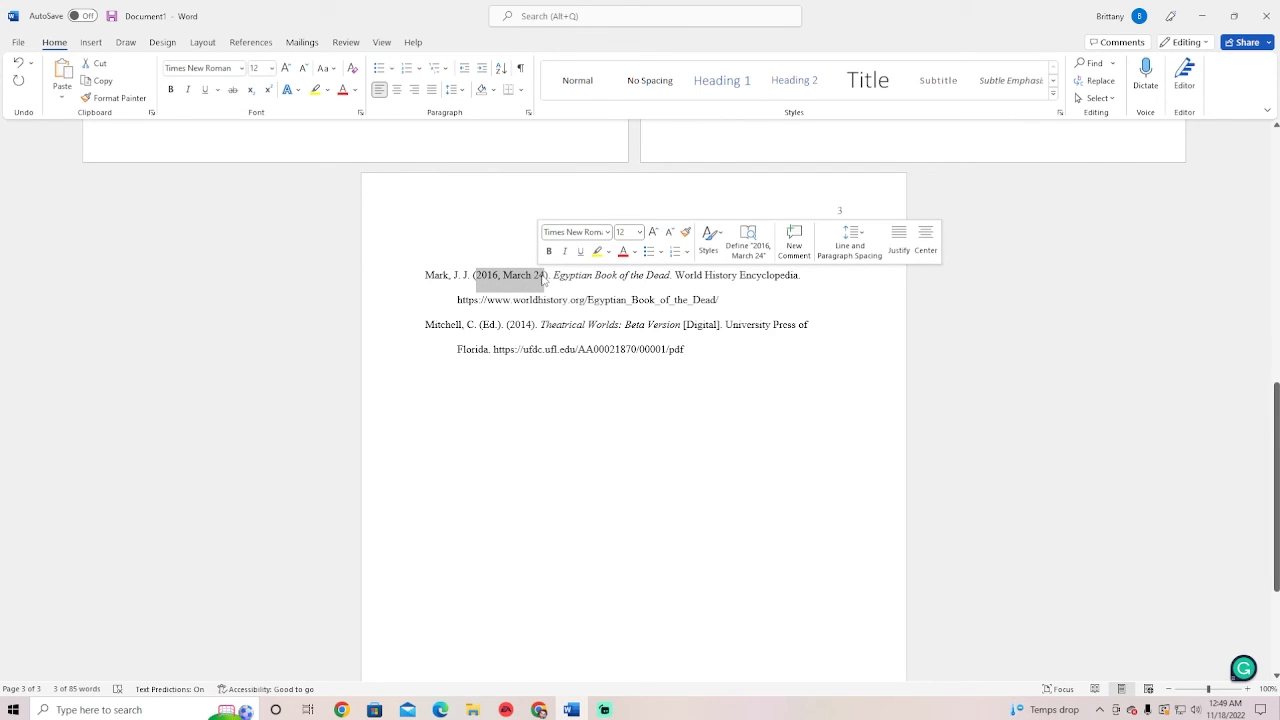
{"action": "type", "text": "n.d."}
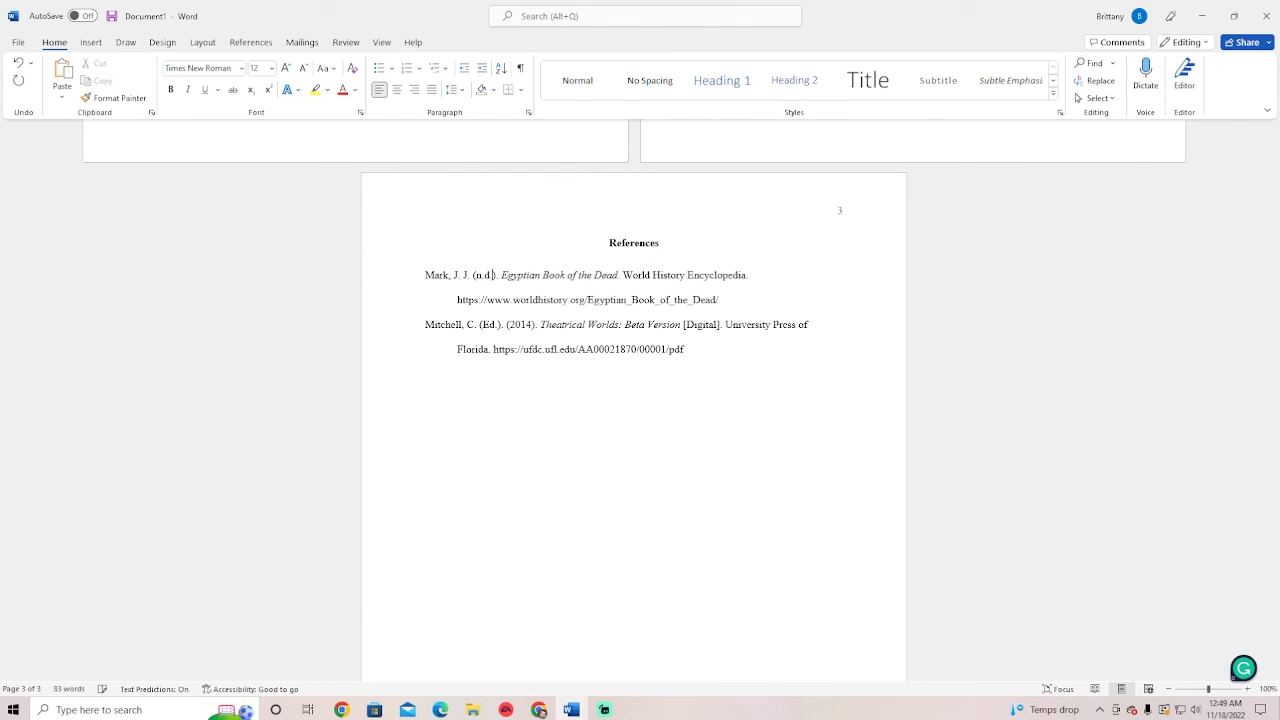
{"action": "key", "text": "BackSpace"}
{"action": "key", "text": "BackSpace"}
{"action": "key", "text": "BackSpace"}
{"action": "key", "text": "BackSpace"}
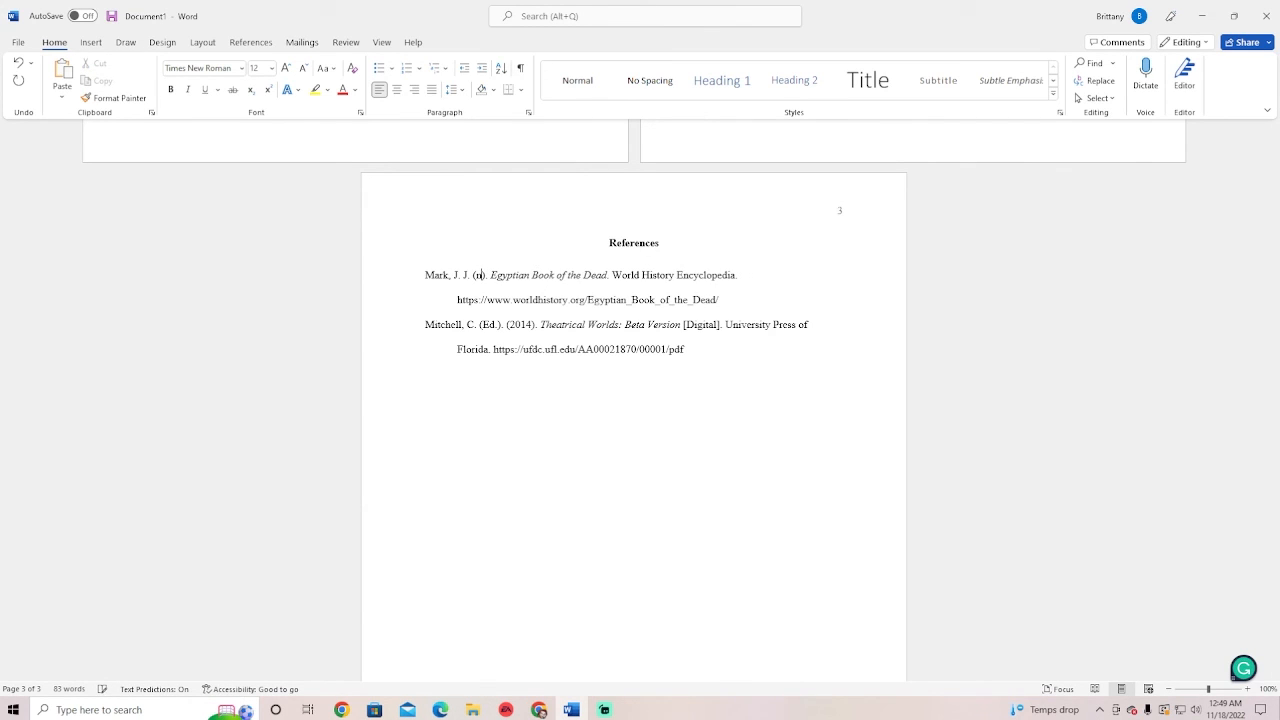
Change the body citation from (Mark, 2016) to (Mark, n.d.)
{"action": "scroll", "coordinate": [749, 251], "scroll_direction": "up", "scroll_amount": 7}
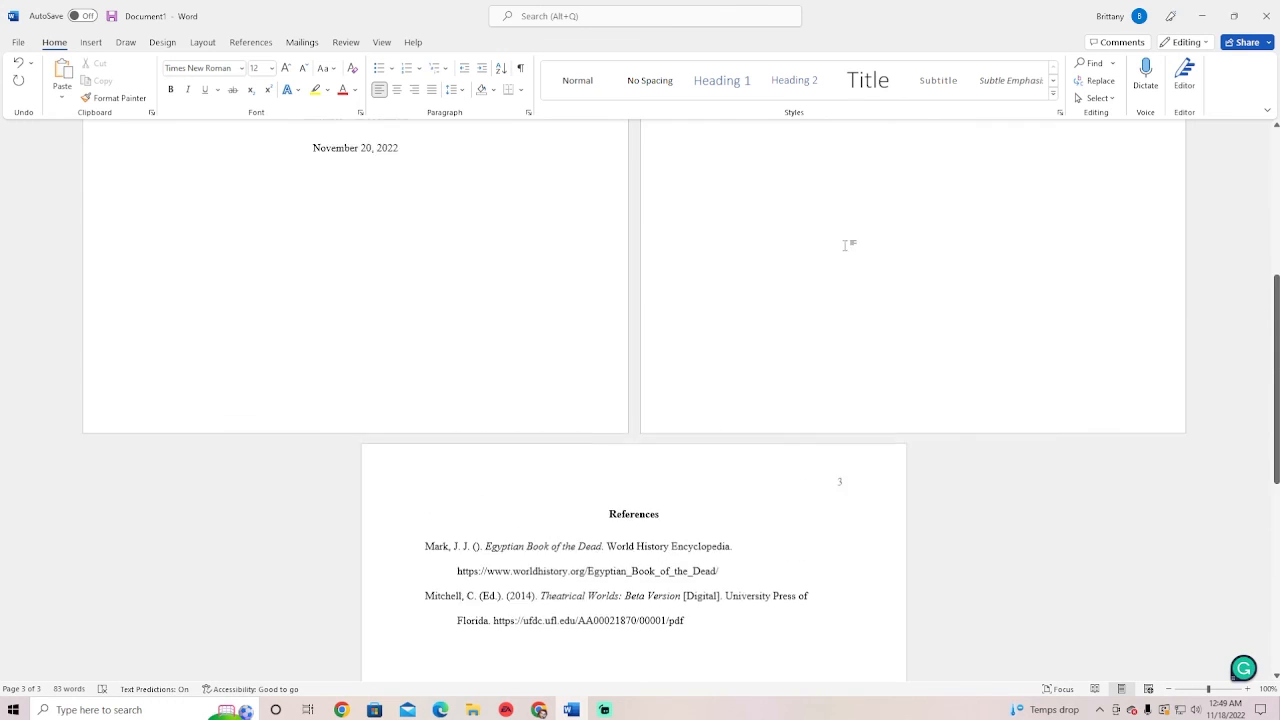
{"action": "scroll", "coordinate": [862, 250], "scroll_direction": "up", "scroll_amount": 4}
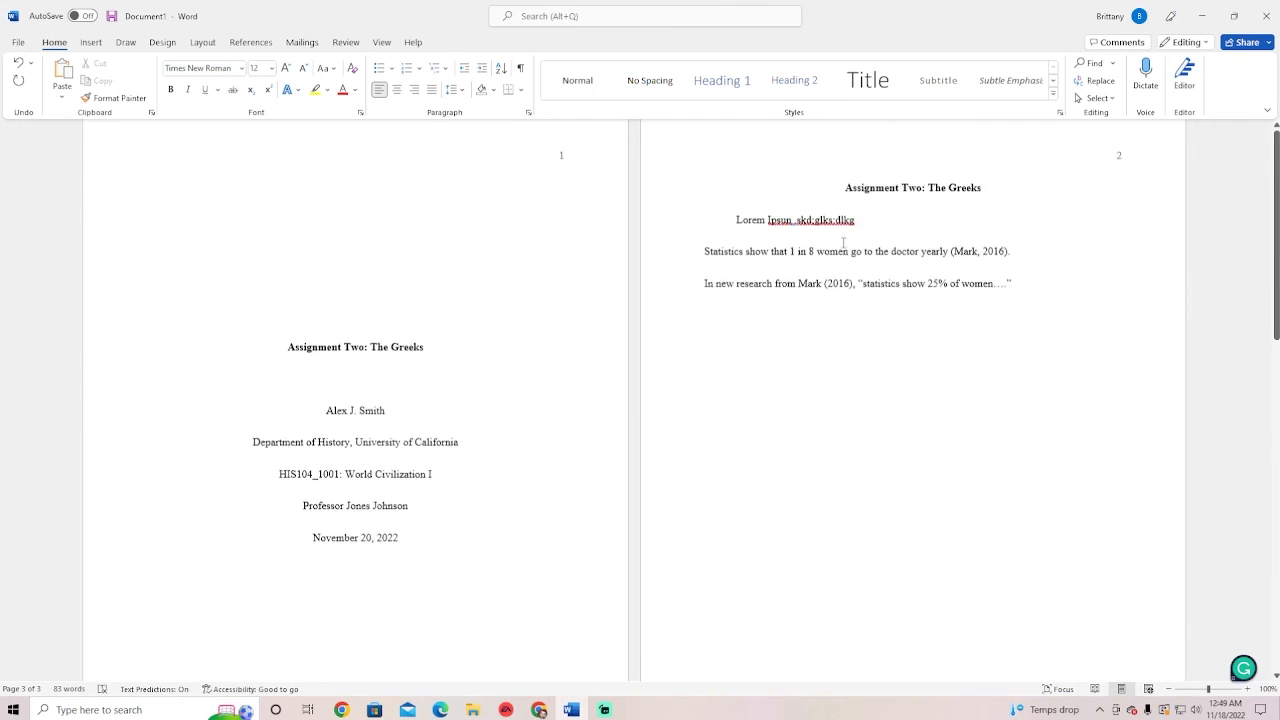
{"action": "double_click", "coordinate": [990, 266]}
{"action": "type", "text": "n.d"}
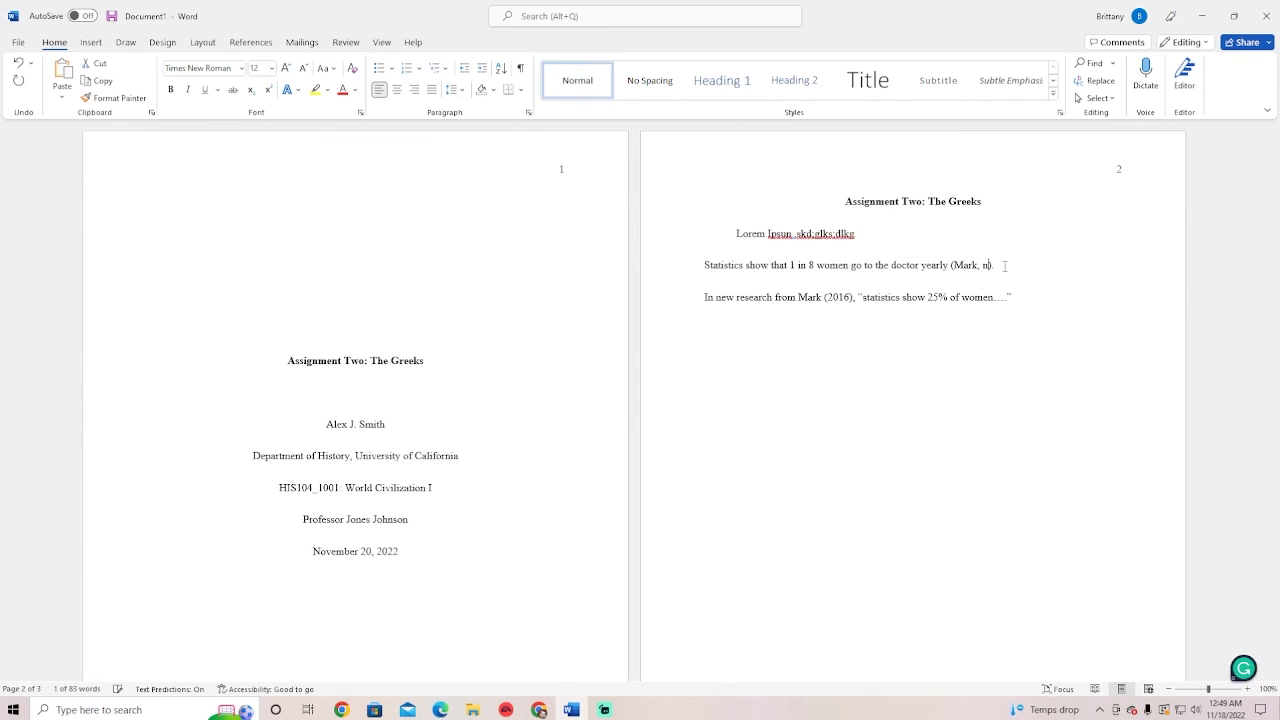
{"action": "type", "text": ".d"}
{"action": "key", "text": "Right"}
{"action": "type", "text": "."}
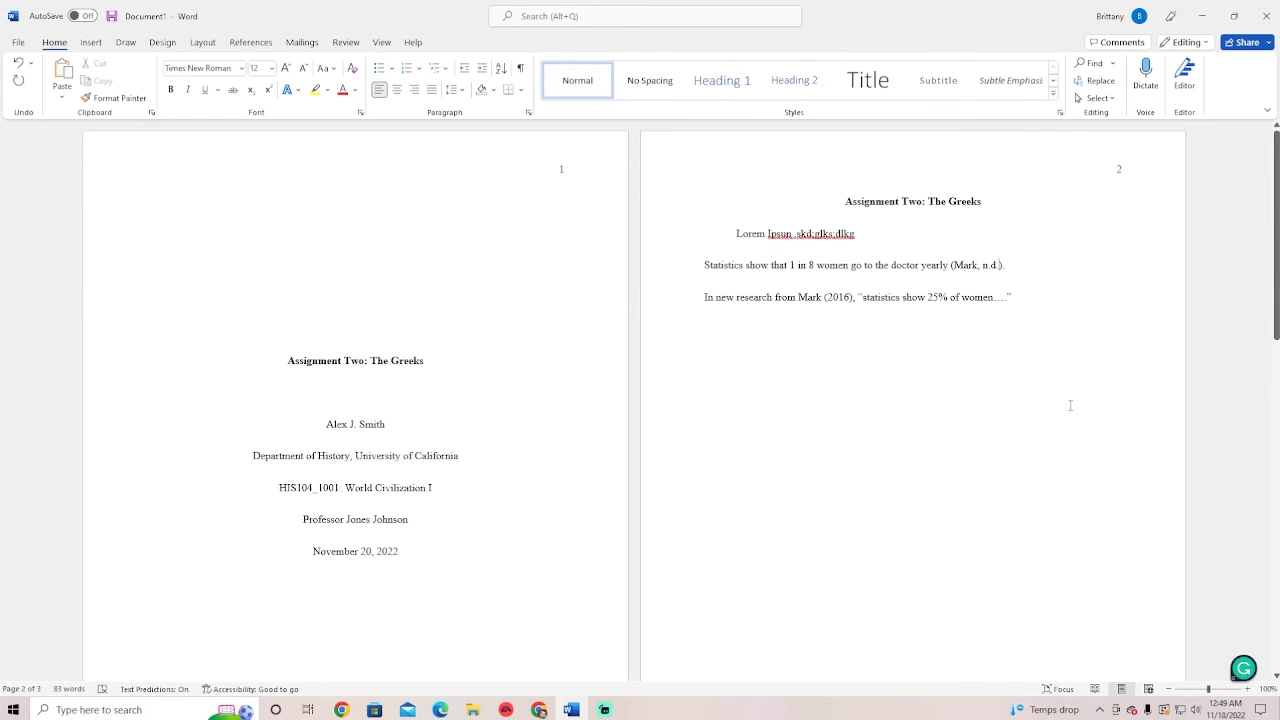
{"action": "scroll", "coordinate": [990, 385], "scroll_direction": "down", "scroll_amount": 6}
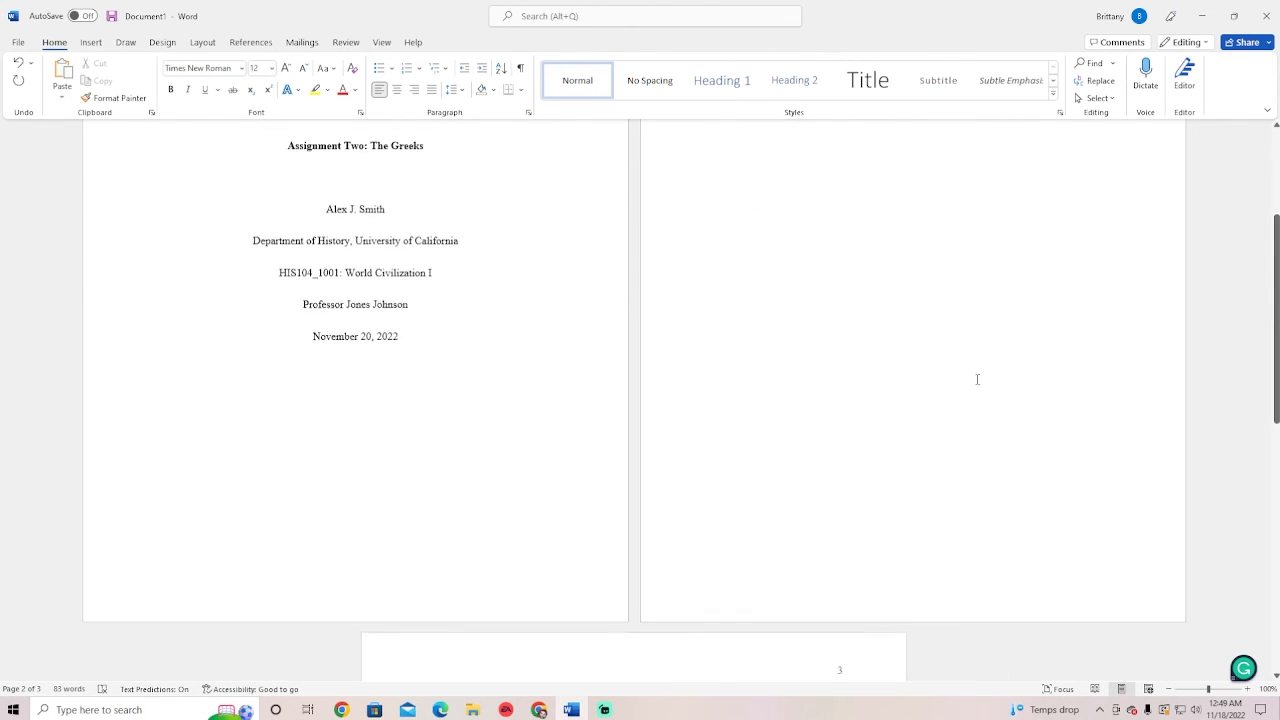
{"action": "scroll", "coordinate": [978, 379], "scroll_direction": "down", "scroll_amount": 2}
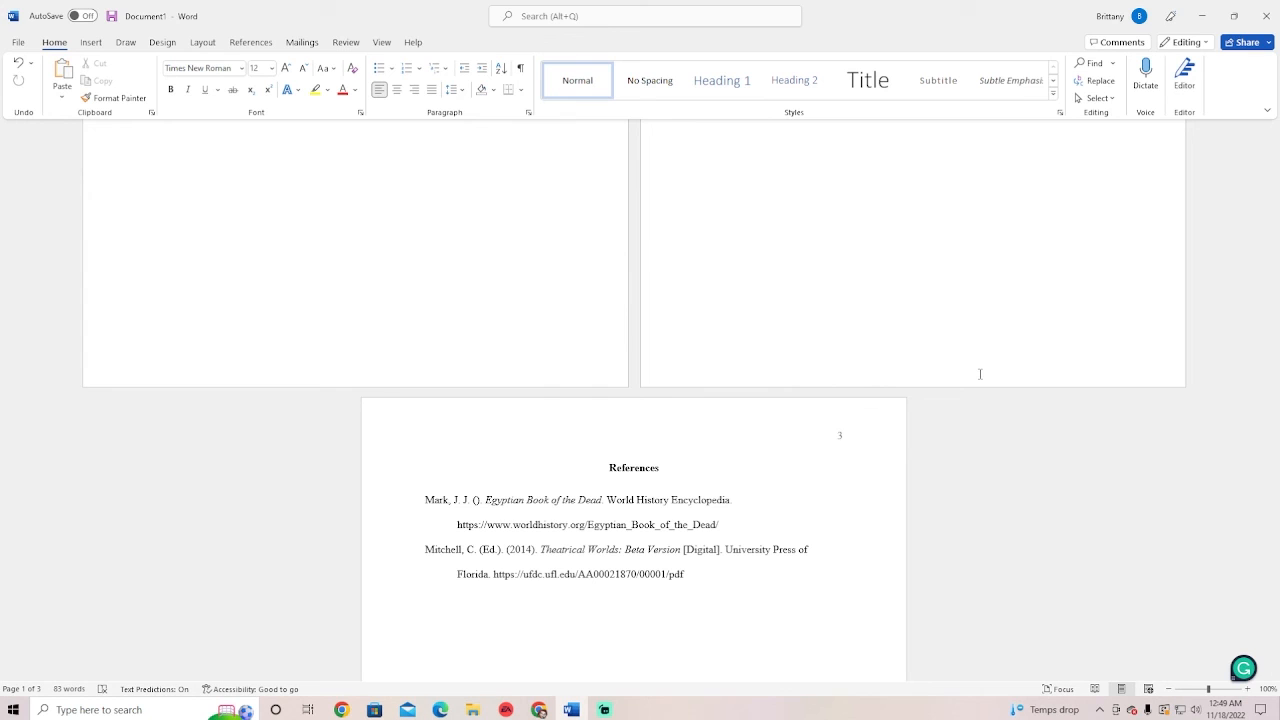
Scroll up to the title and body pages, then switch to the green taskbar application
{"action": "scroll", "coordinate": [968, 367], "scroll_direction": "up", "scroll_amount": 10}
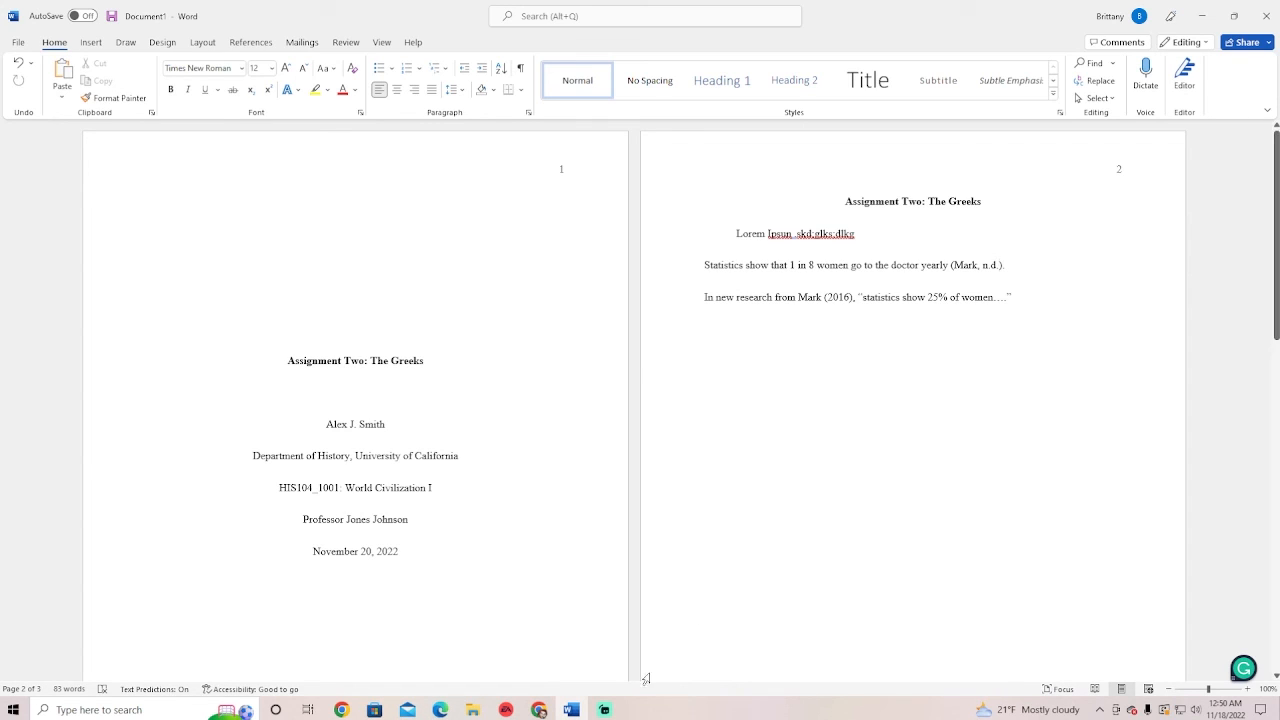
{"action": "left_click", "coordinate": [612, 714]}
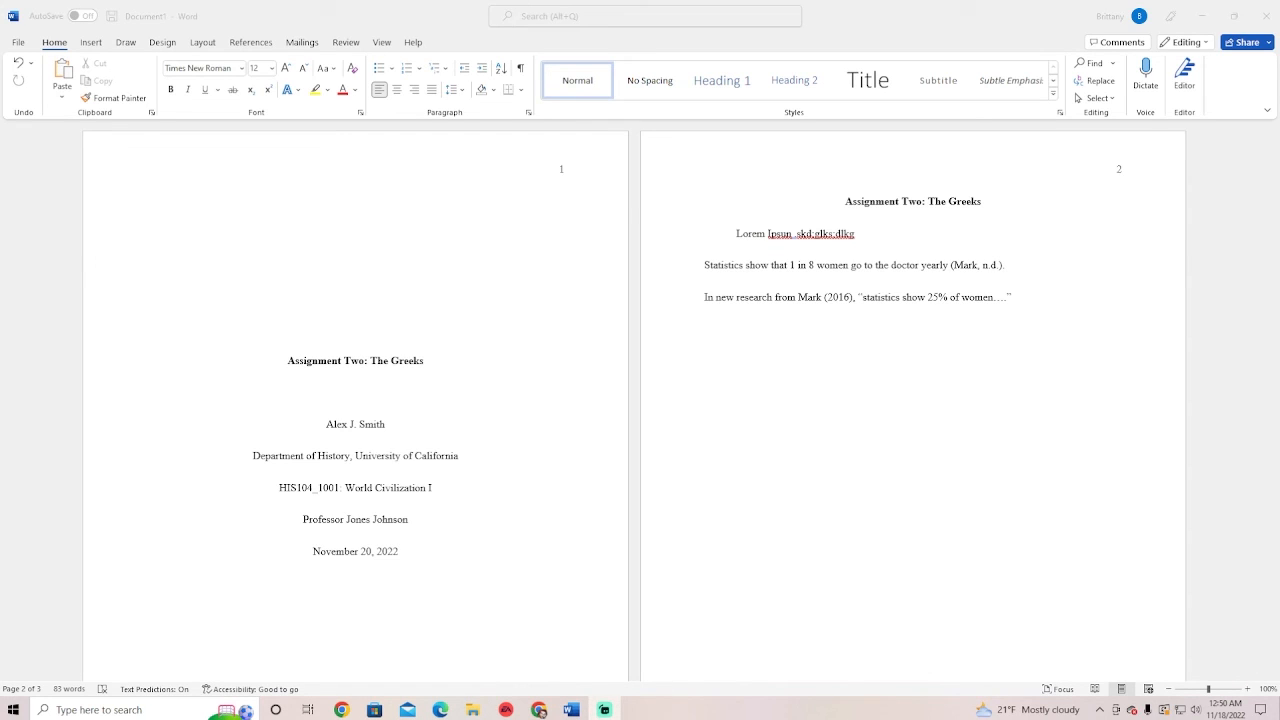